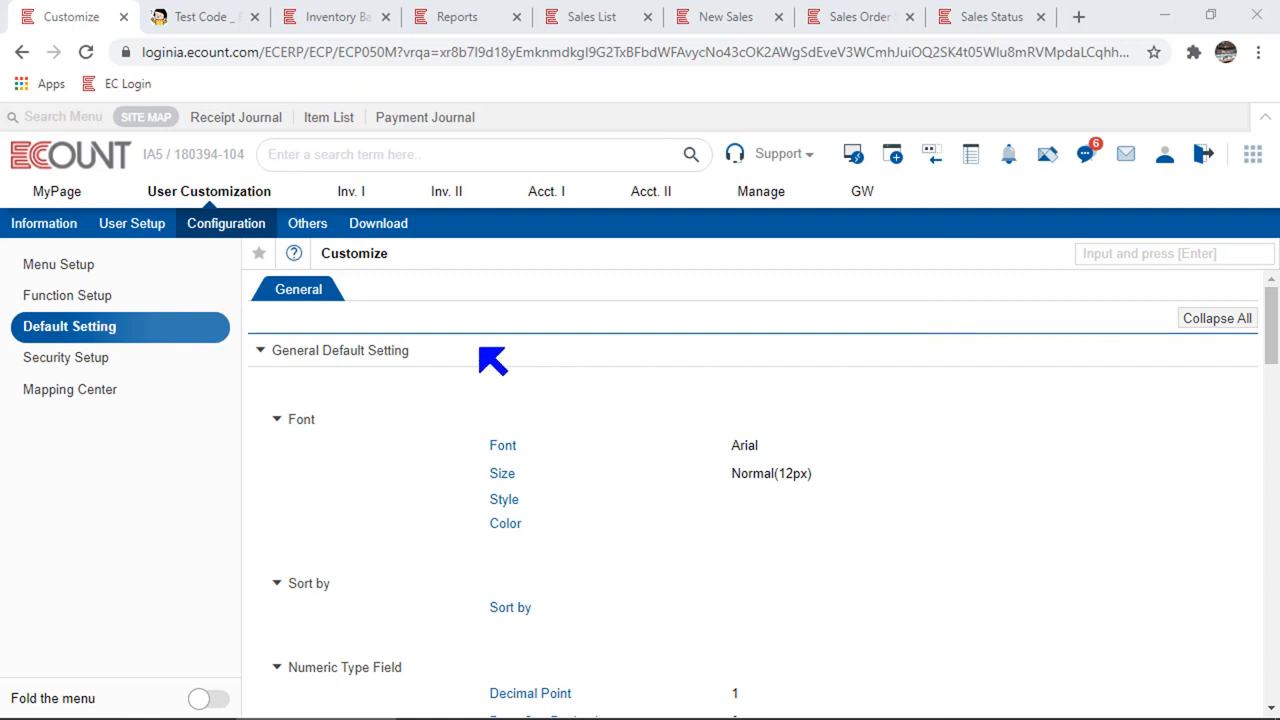
Examine the font, size, style and color options of the general default font, compare with the Test Code page, and close without saving
{"action": "left_click_drag", "start_coordinate": [434, 357], "coordinate": [262, 352]}
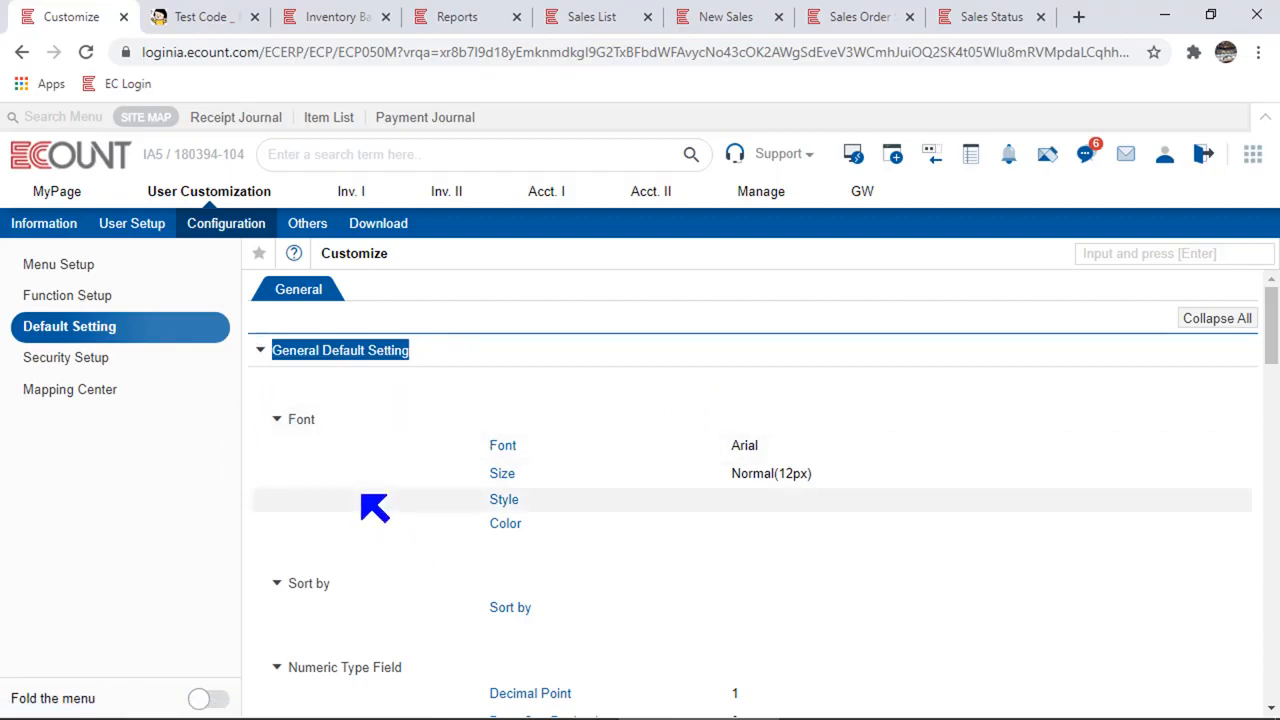
{"action": "left_click", "coordinate": [502, 447]}
{"action": "left_click", "coordinate": [478, 271]}
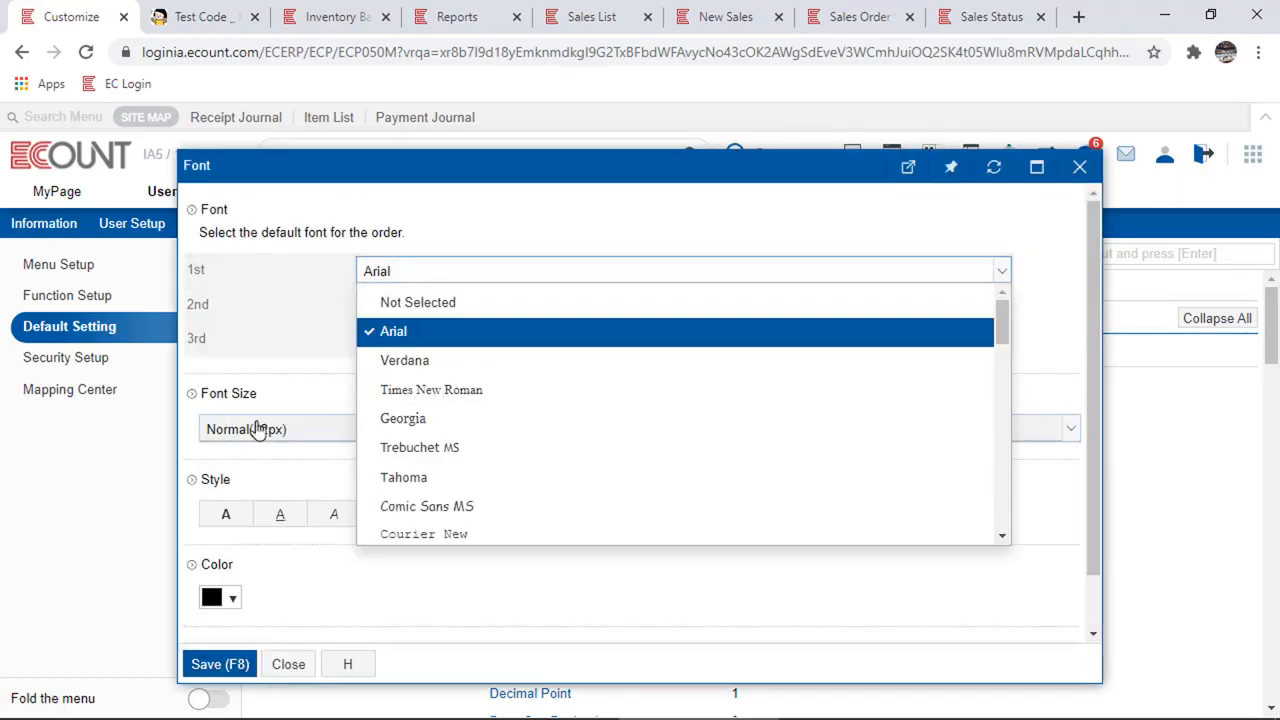
{"action": "left_click", "coordinate": [685, 233]}
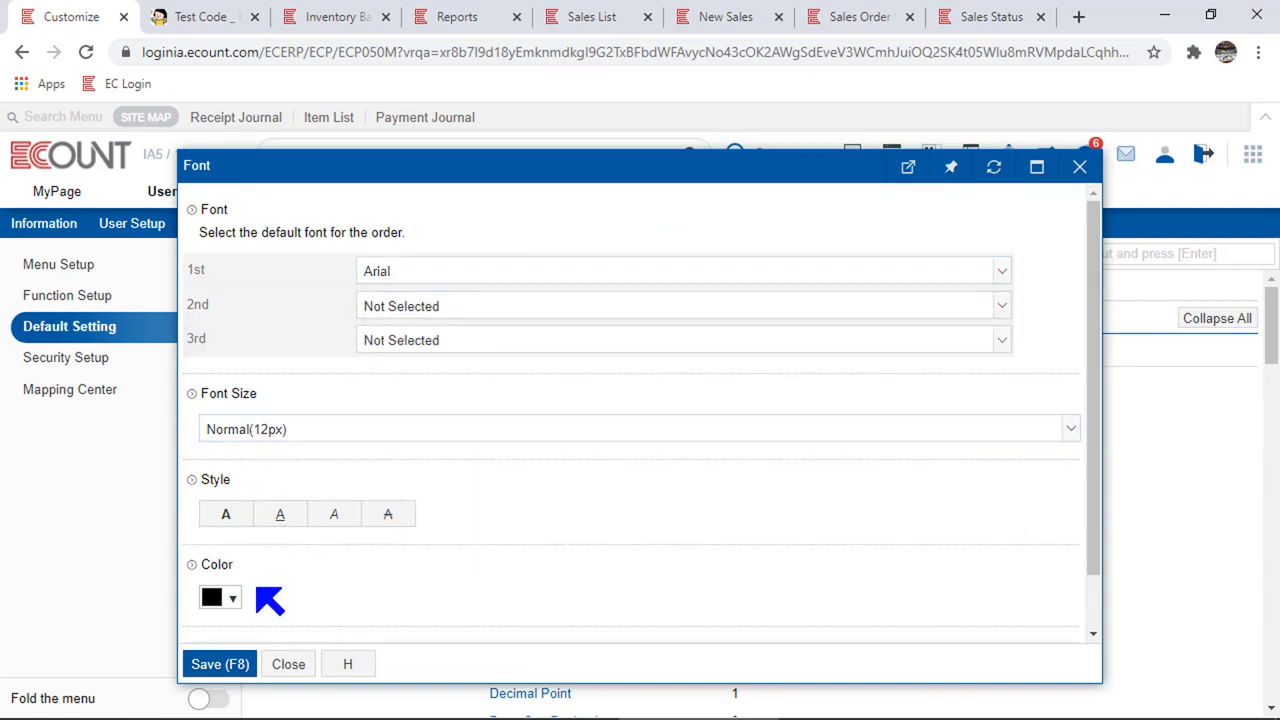
{"action": "left_click", "coordinate": [445, 268]}
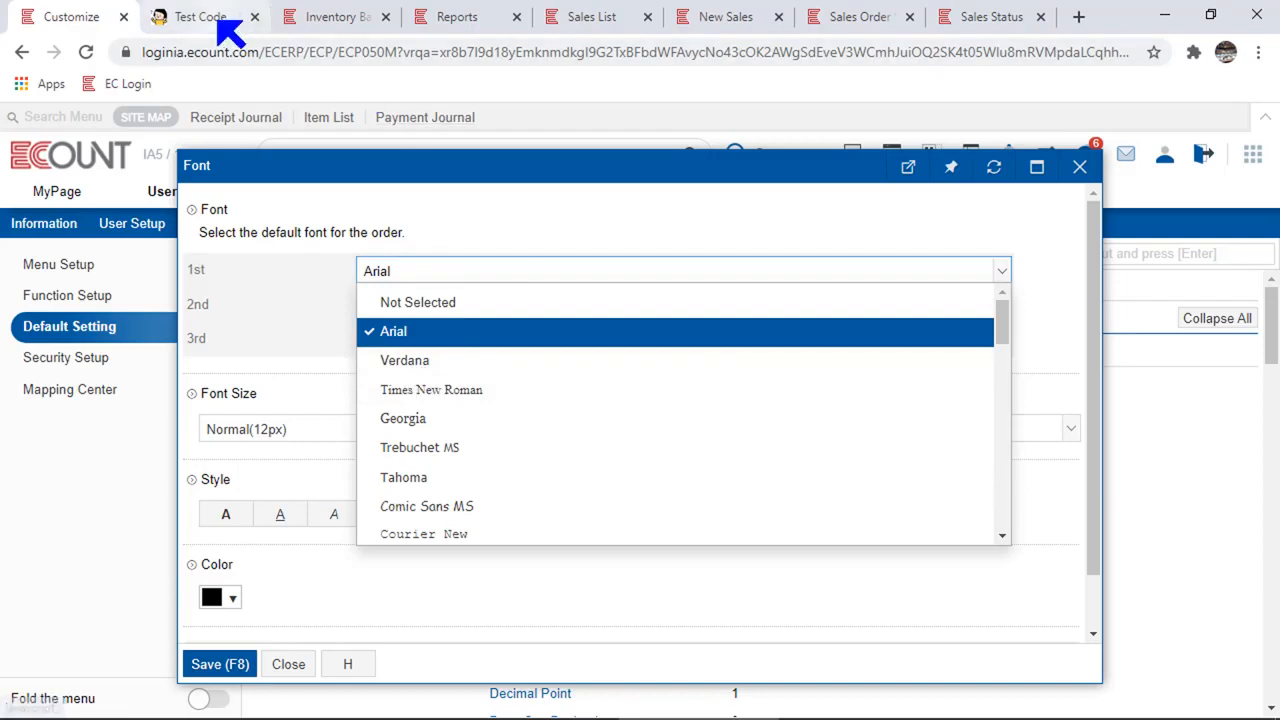
{"action": "left_click", "coordinate": [220, 22]}
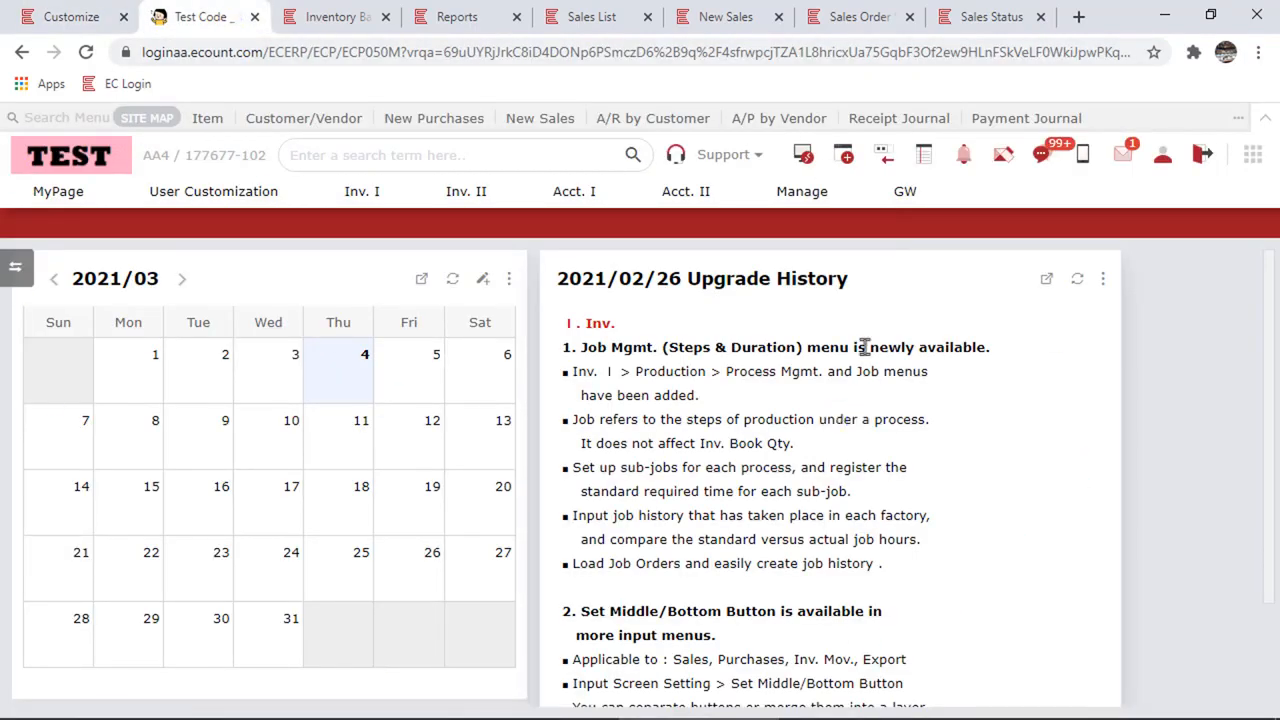
{"action": "left_click", "coordinate": [86, 15]}
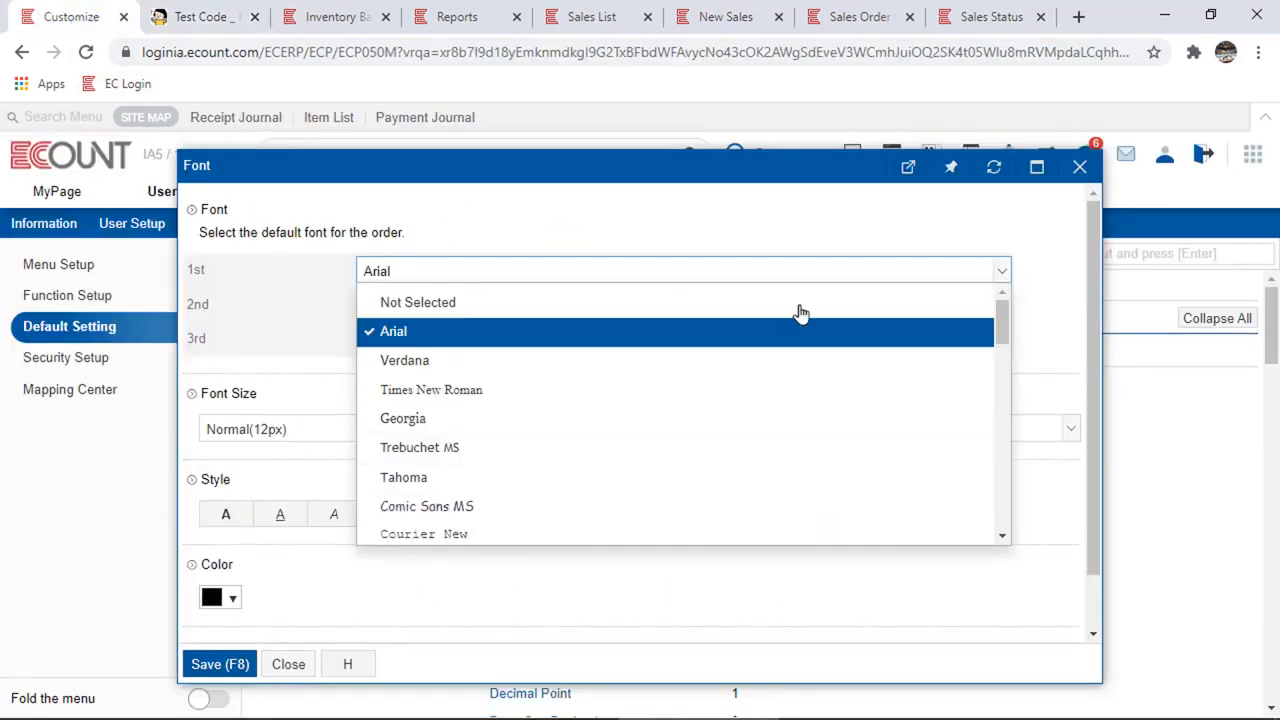
{"action": "left_click", "coordinate": [918, 600]}
{"action": "scroll", "coordinate": [925, 590], "scroll_direction": "down", "scroll_amount": 1}
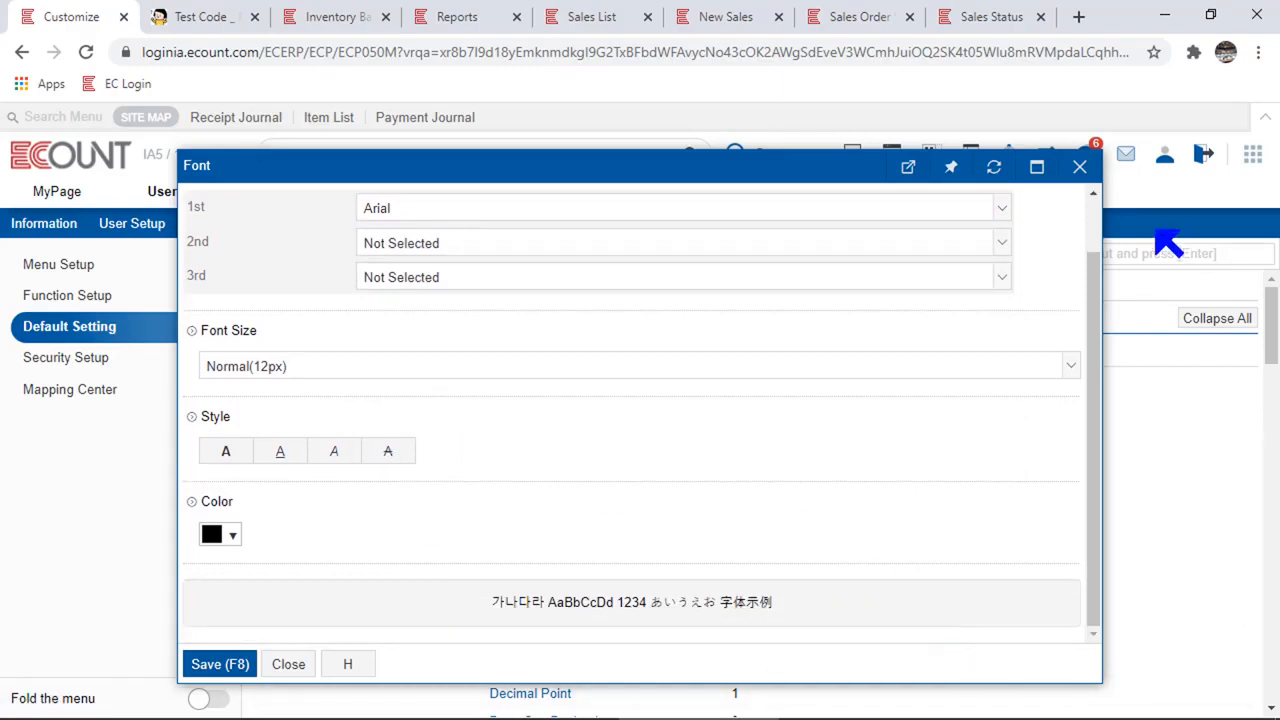
{"action": "left_click", "coordinate": [1080, 166]}
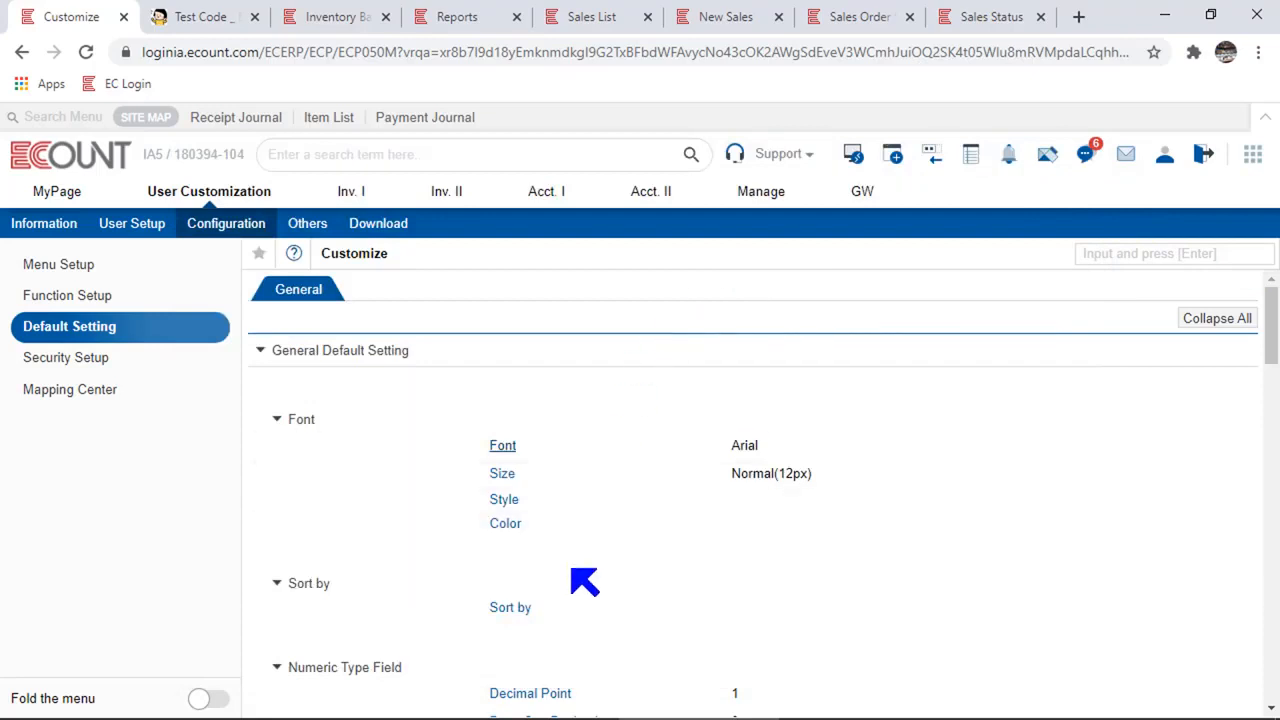
Review the default Sort by alignment settings for numeric, date, title/subtotal and other field types, and close them without saving
{"action": "left_click", "coordinate": [514, 609]}
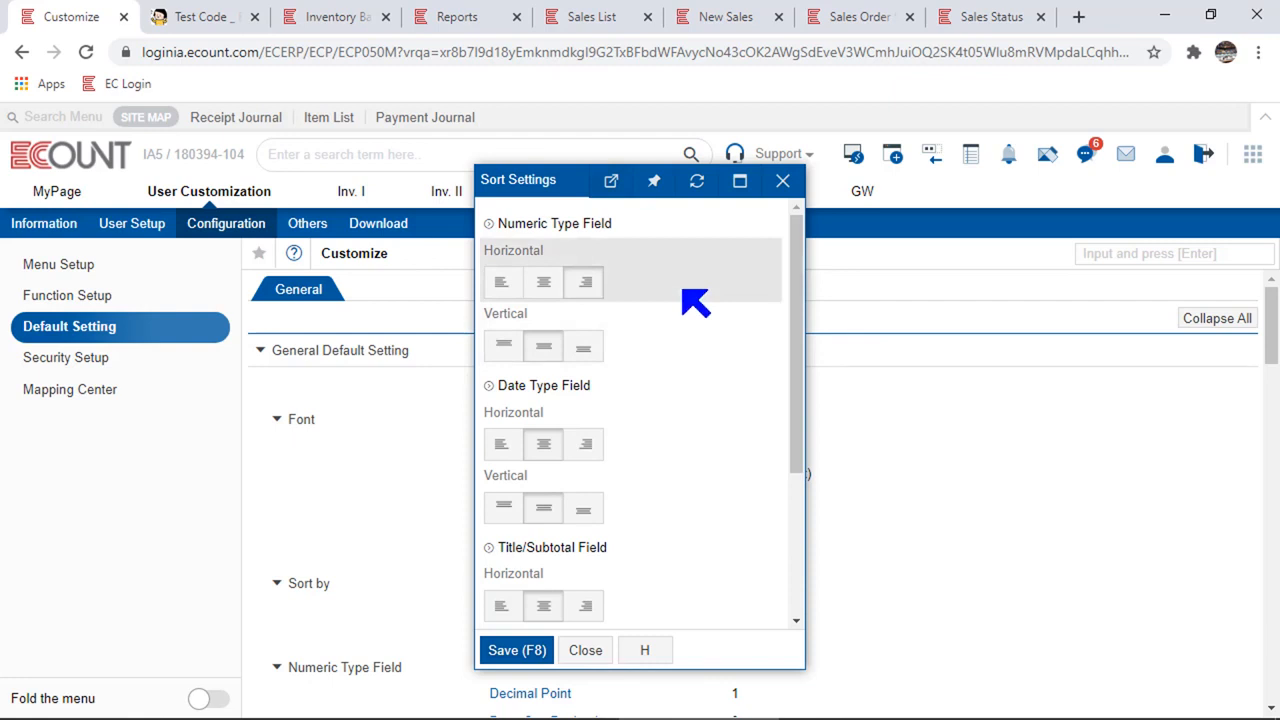
{"action": "left_click_drag", "start_coordinate": [616, 223], "coordinate": [533, 221]}
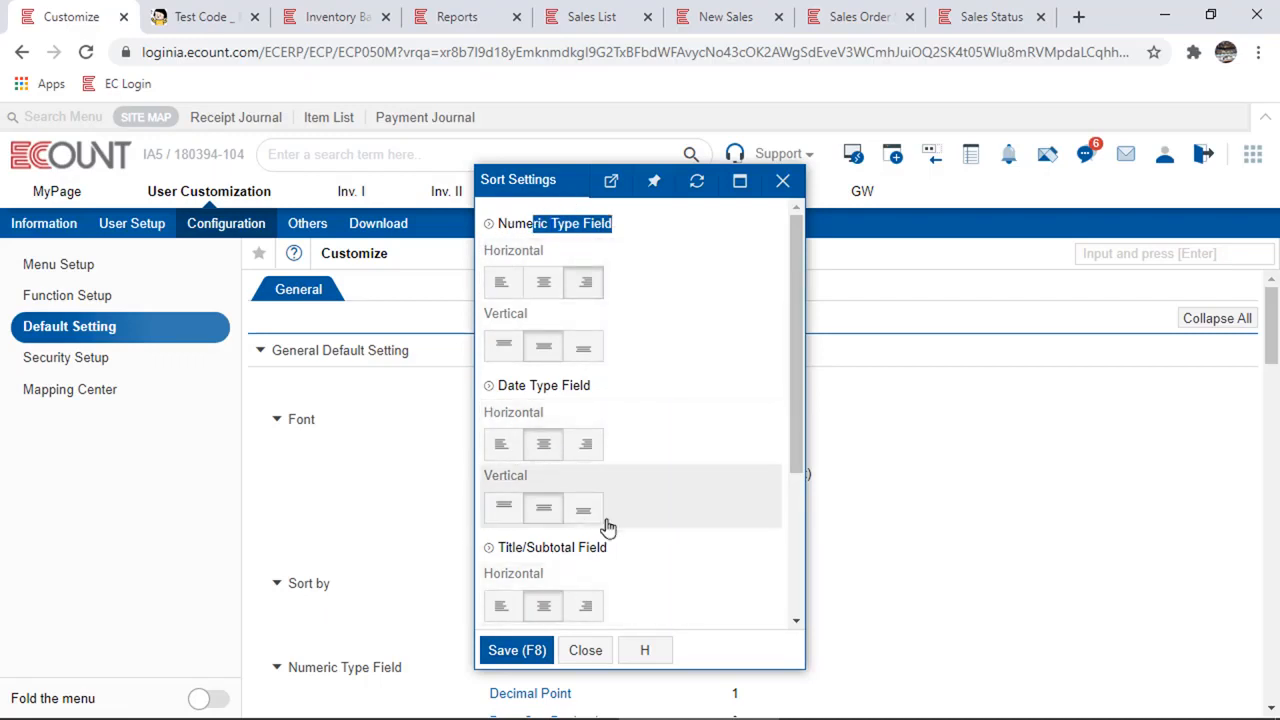
{"action": "scroll", "coordinate": [798, 587], "scroll_direction": "down", "scroll_amount": 3}
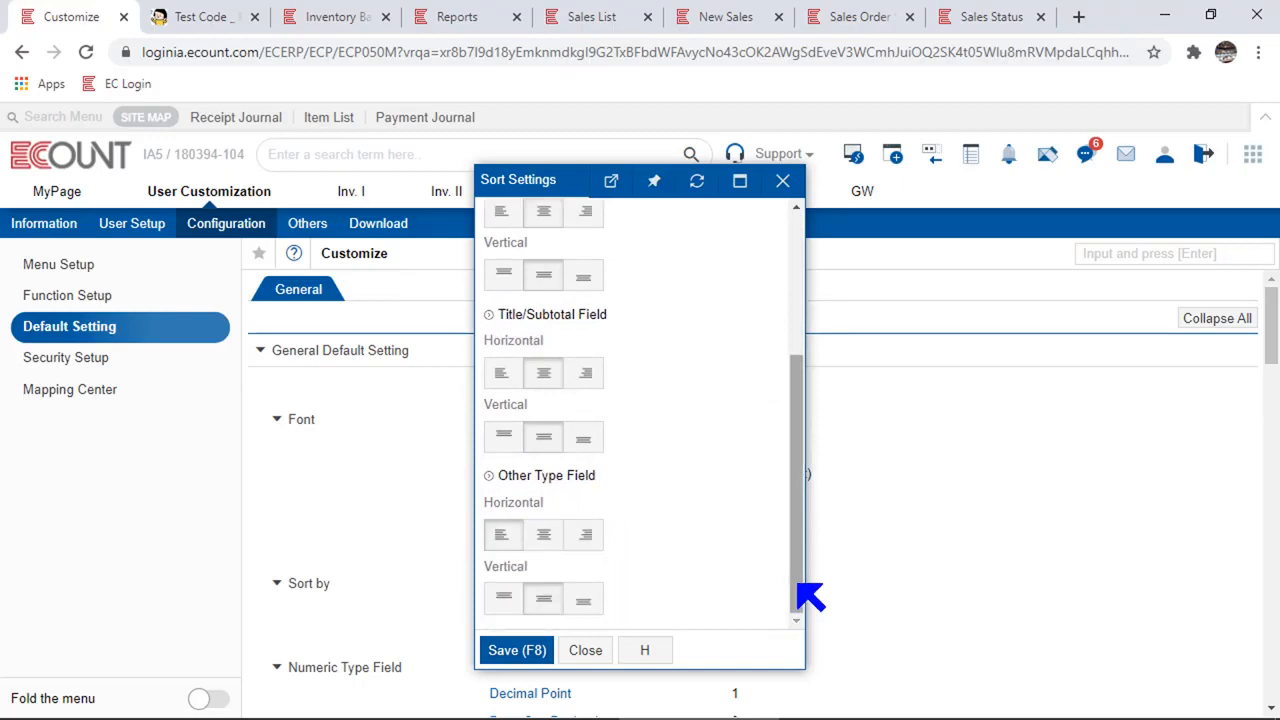
{"action": "scroll", "coordinate": [725, 520], "scroll_direction": "up", "scroll_amount": 3}
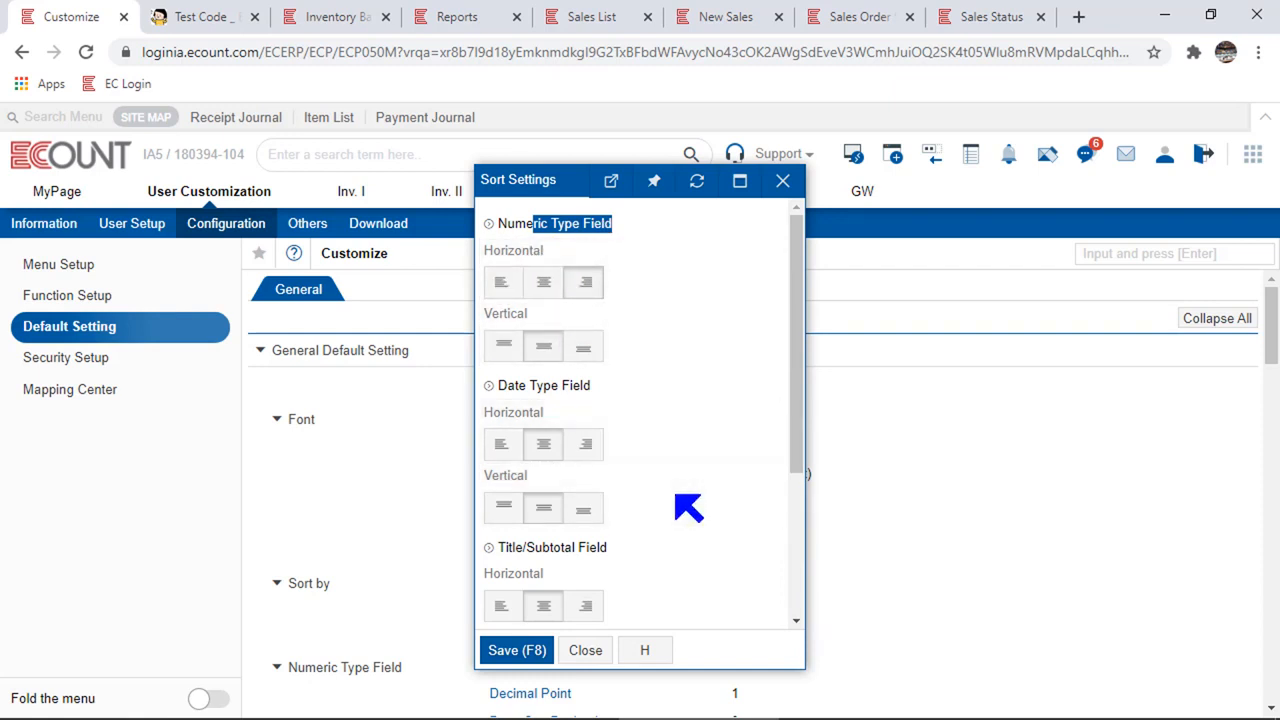
{"action": "left_click", "coordinate": [784, 181]}
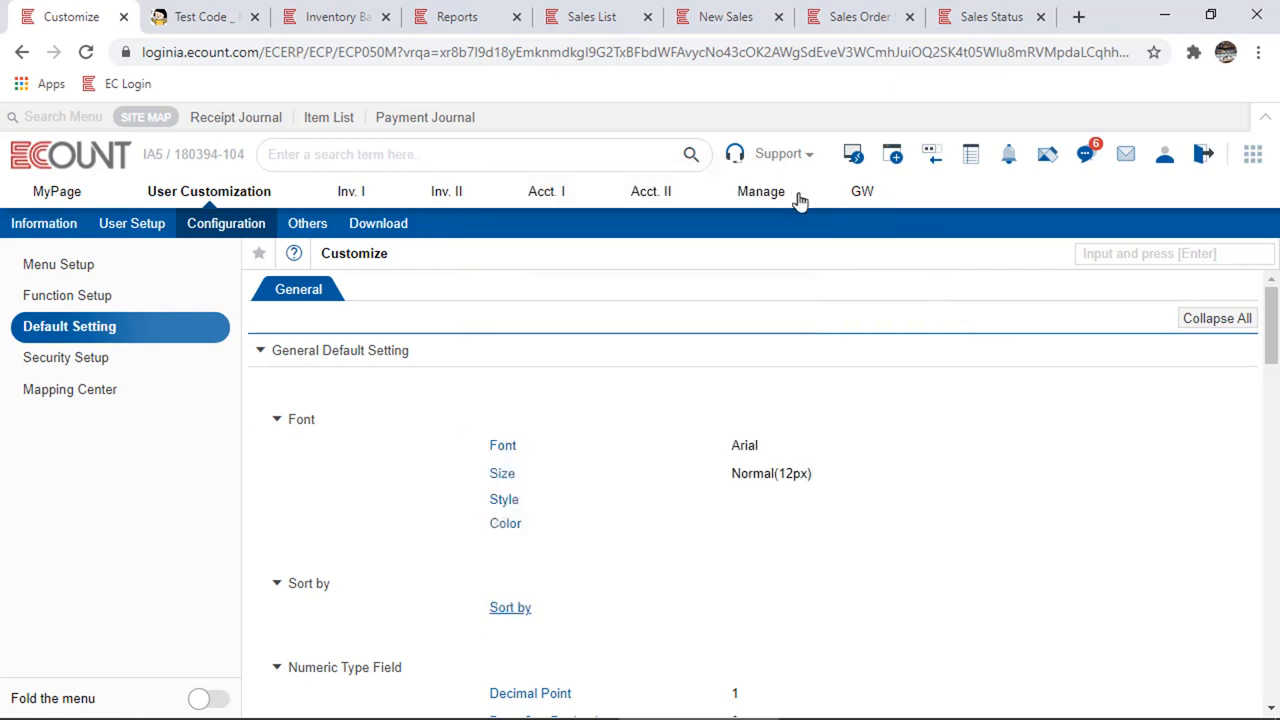
Open the Default Decimal Settings for numeric type fields and examine the decimal options from Decimal Point through Payroll Decimals
{"action": "scroll", "coordinate": [850, 360], "scroll_direction": "down", "scroll_amount": 5}
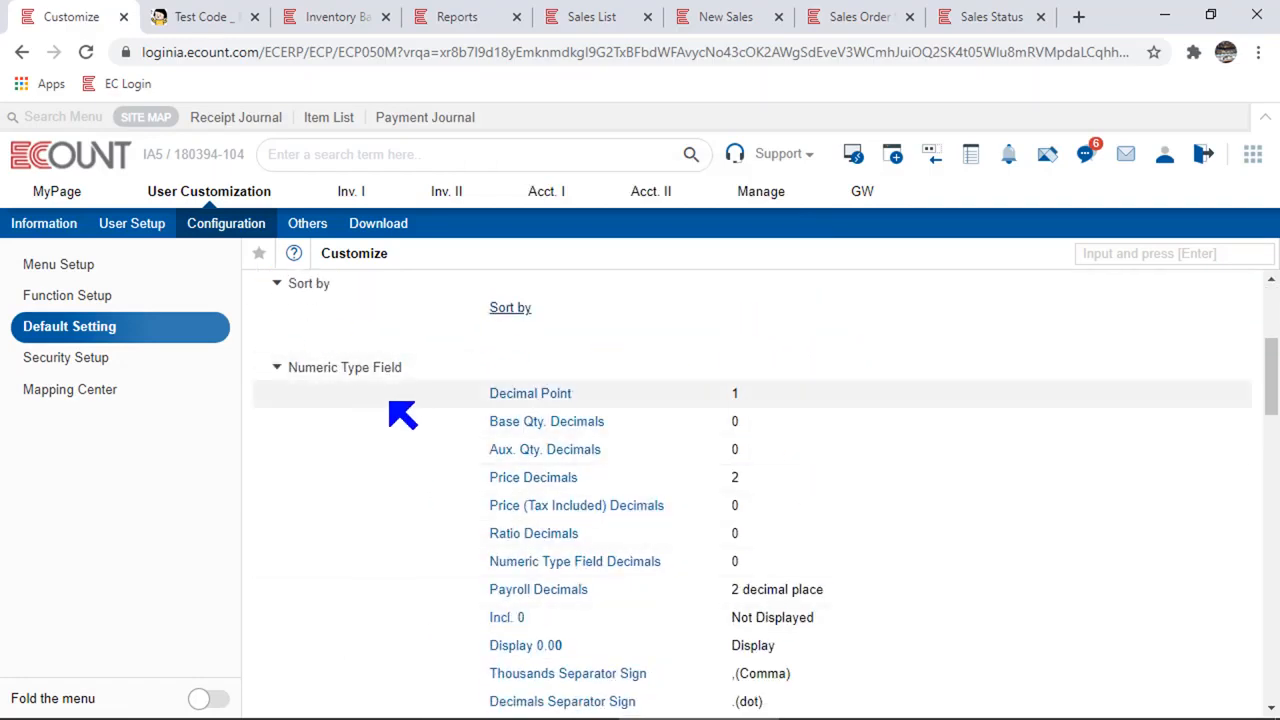
{"action": "left_click", "coordinate": [547, 395]}
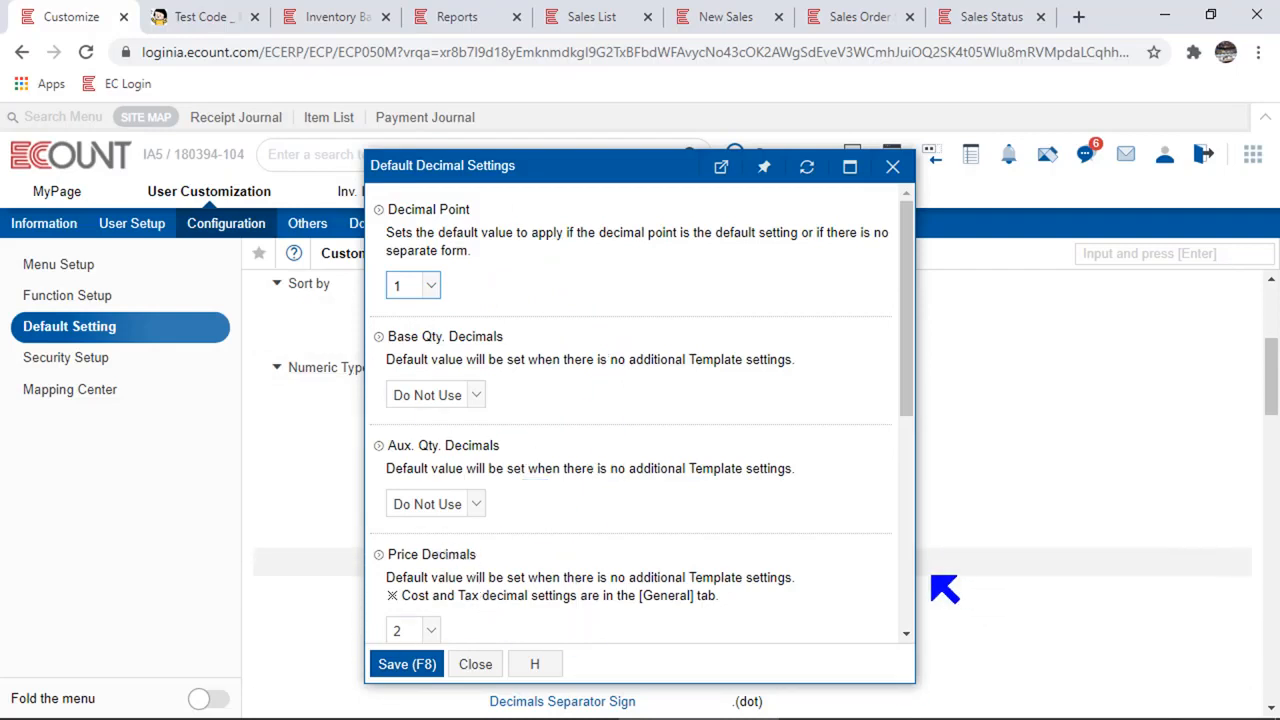
{"action": "scroll", "coordinate": [912, 590], "scroll_direction": "down", "scroll_amount": 4}
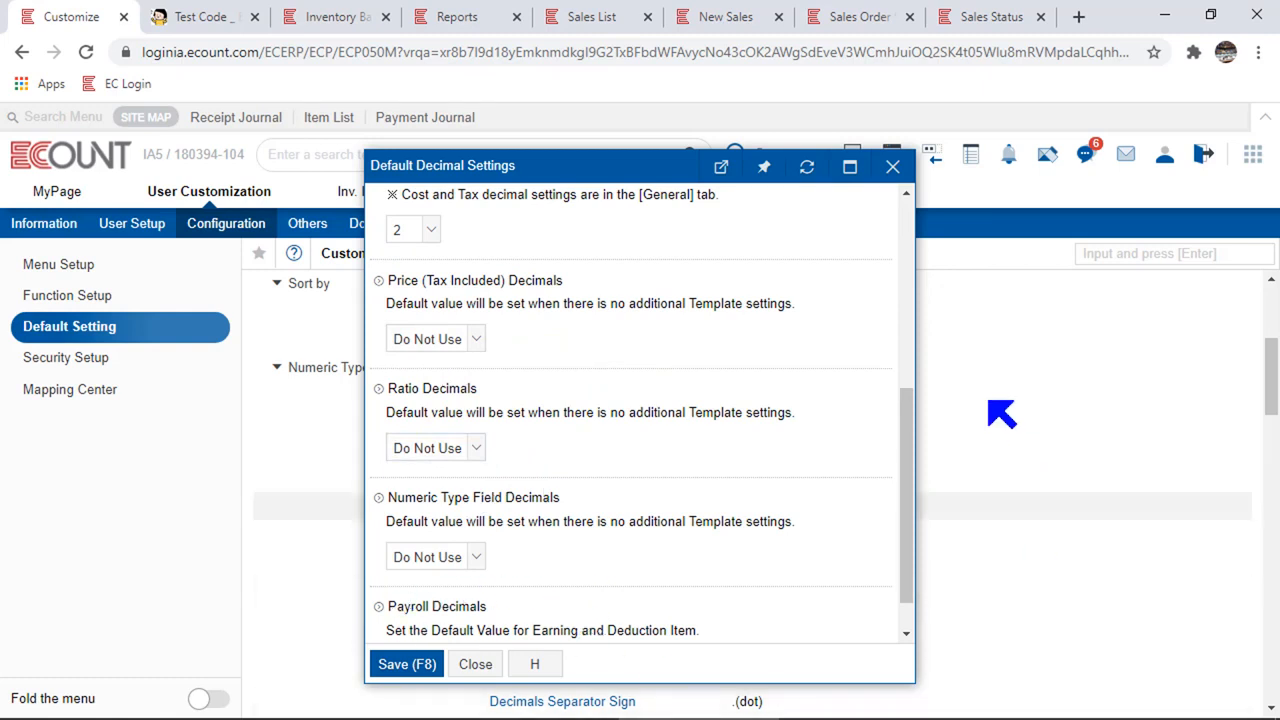
{"action": "scroll", "coordinate": [914, 278], "scroll_direction": "up", "scroll_amount": 5}
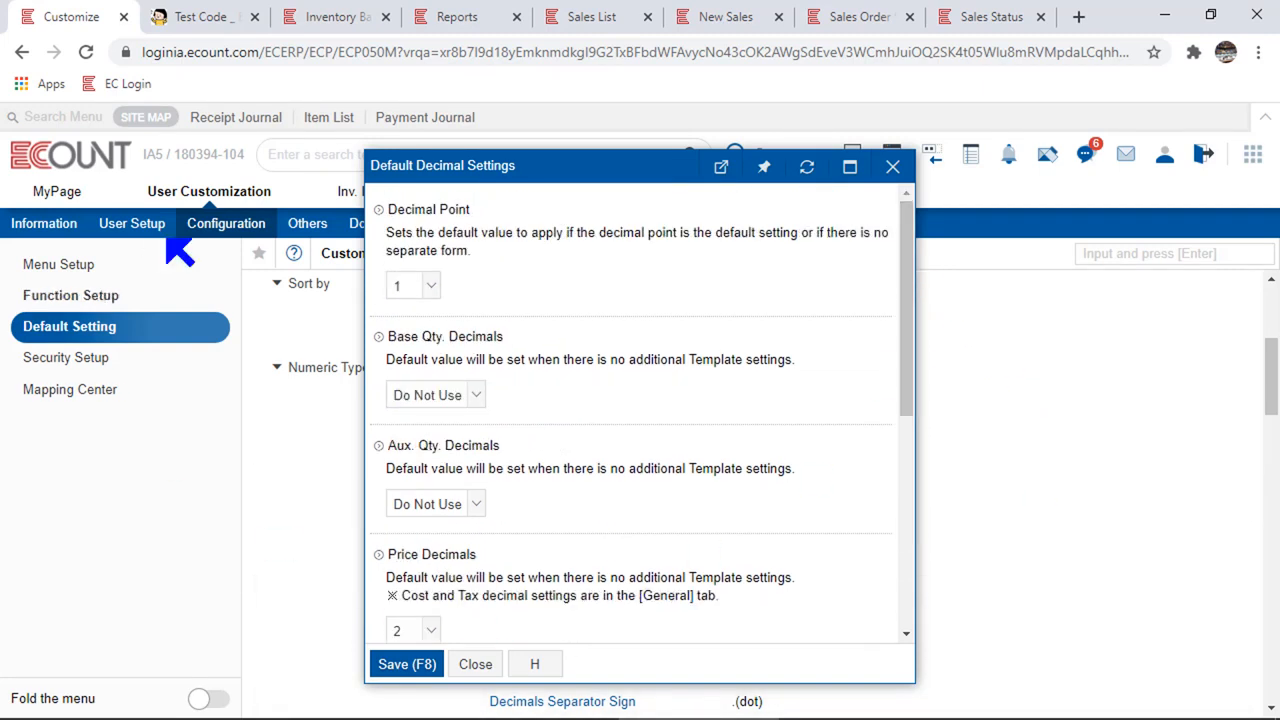
{"action": "left_click", "coordinate": [437, 287]}
{"action": "left_click", "coordinate": [437, 287]}
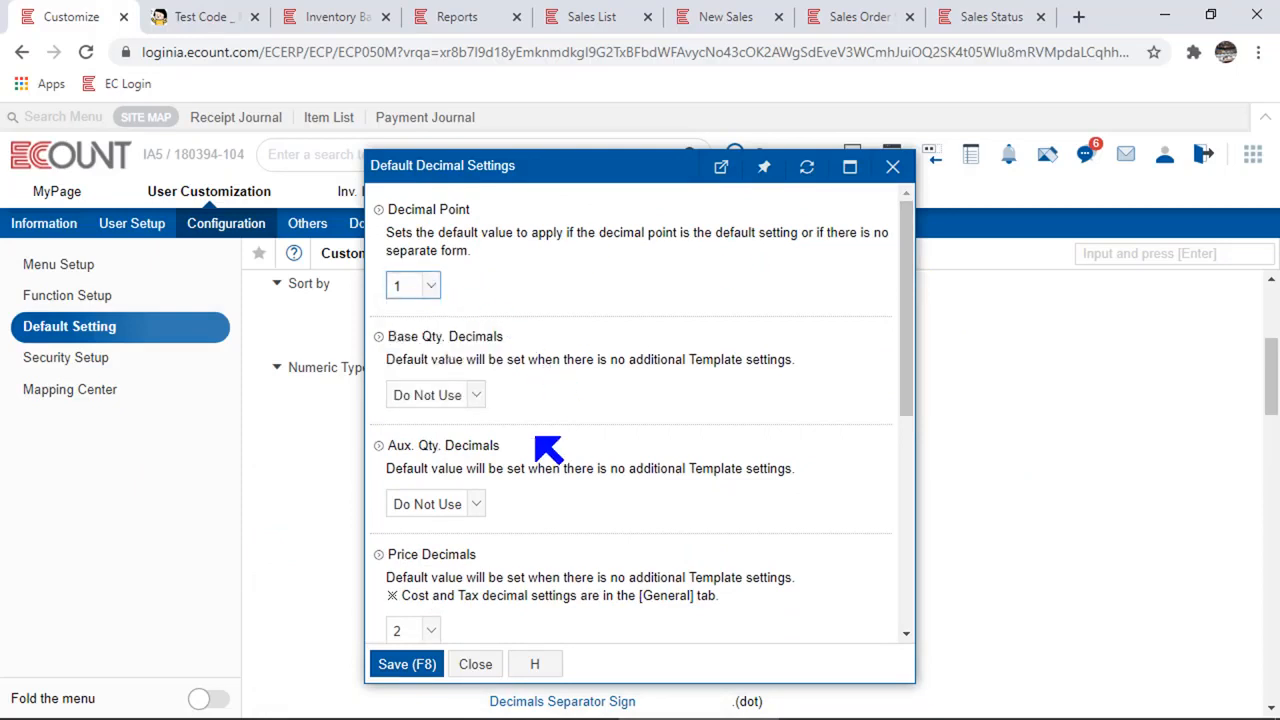
{"action": "left_click", "coordinate": [459, 396]}
{"action": "left_click", "coordinate": [708, 313]}
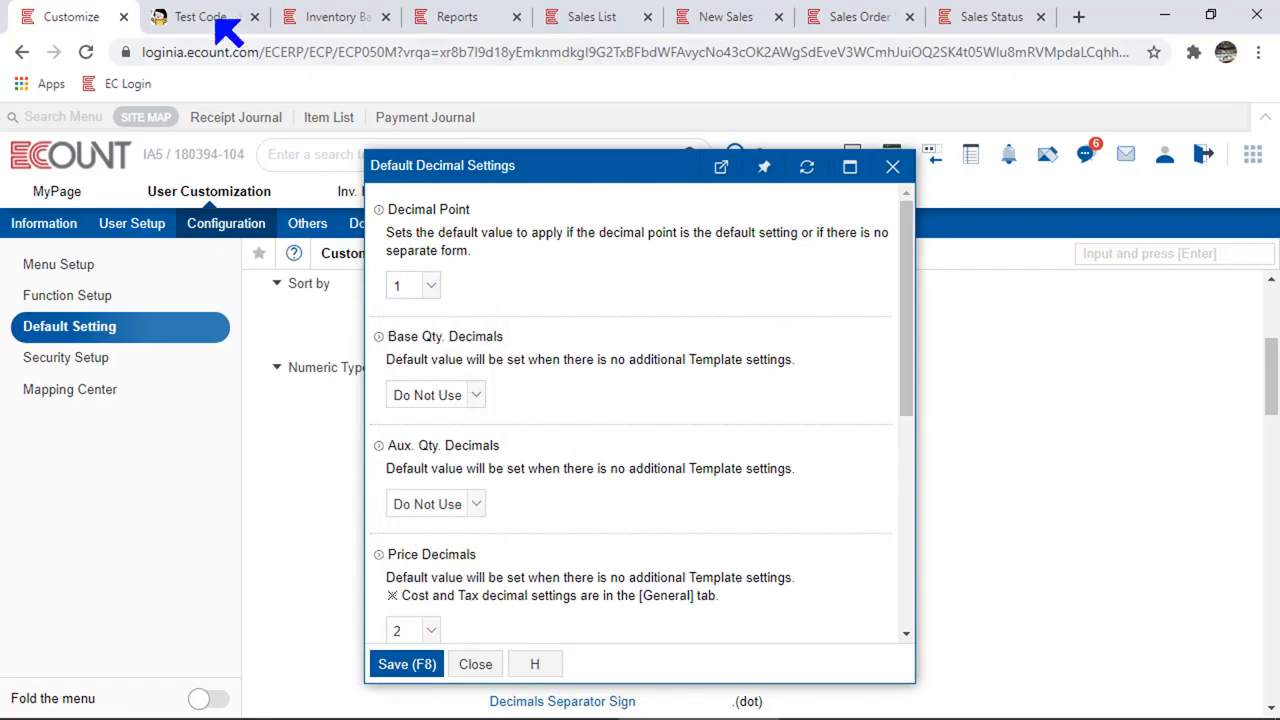
Examine the Balance column's Display Form in the Inventory Balance template setup and compare its decimals with the Default Decimal Settings
{"action": "left_click", "coordinate": [320, 16]}
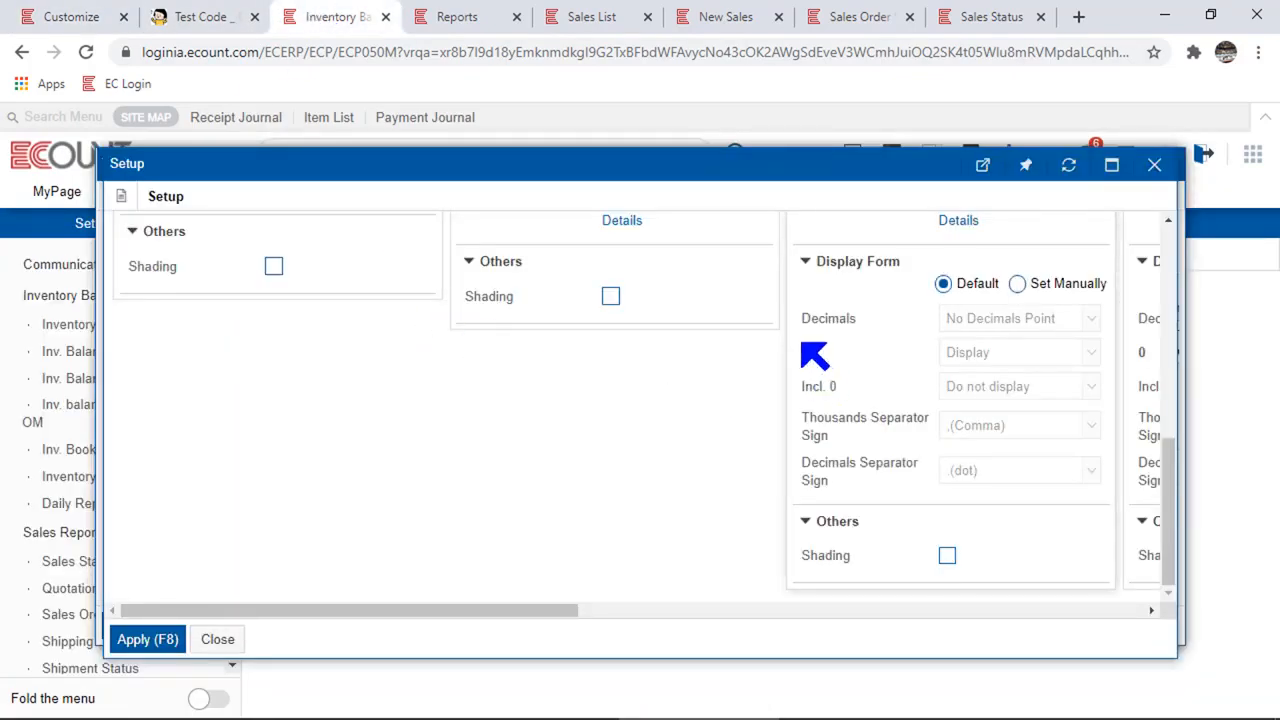
{"action": "scroll", "coordinate": [840, 400], "scroll_direction": "up", "scroll_amount": 5}
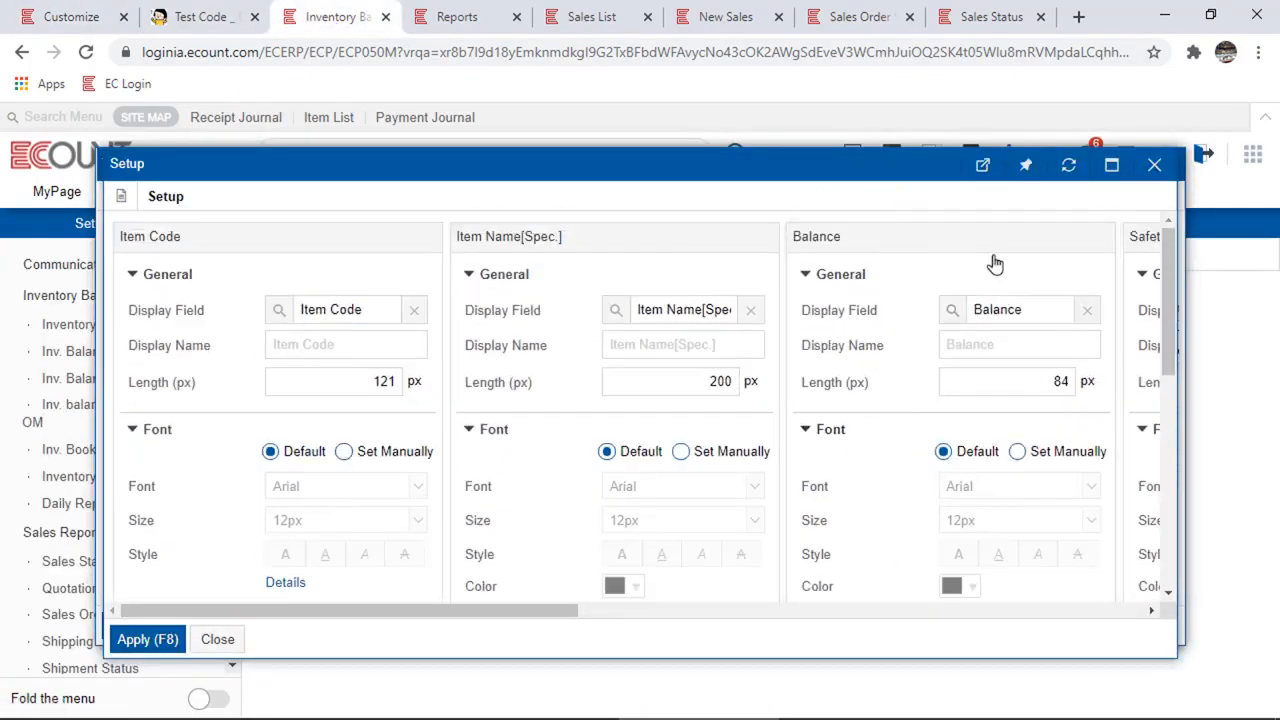
{"action": "scroll", "coordinate": [1000, 286], "scroll_direction": "down", "scroll_amount": 5}
{"action": "scroll", "coordinate": [1005, 305], "scroll_direction": "down", "scroll_amount": 1}
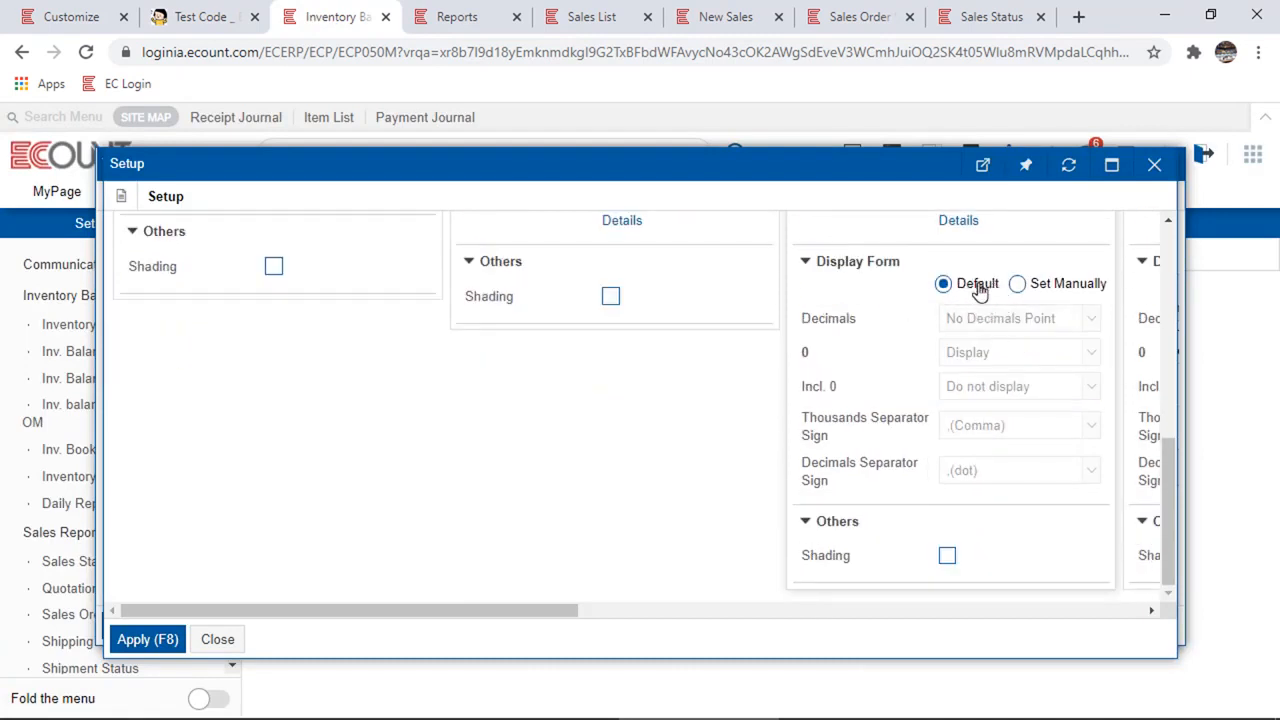
{"action": "left_click", "coordinate": [60, 16]}
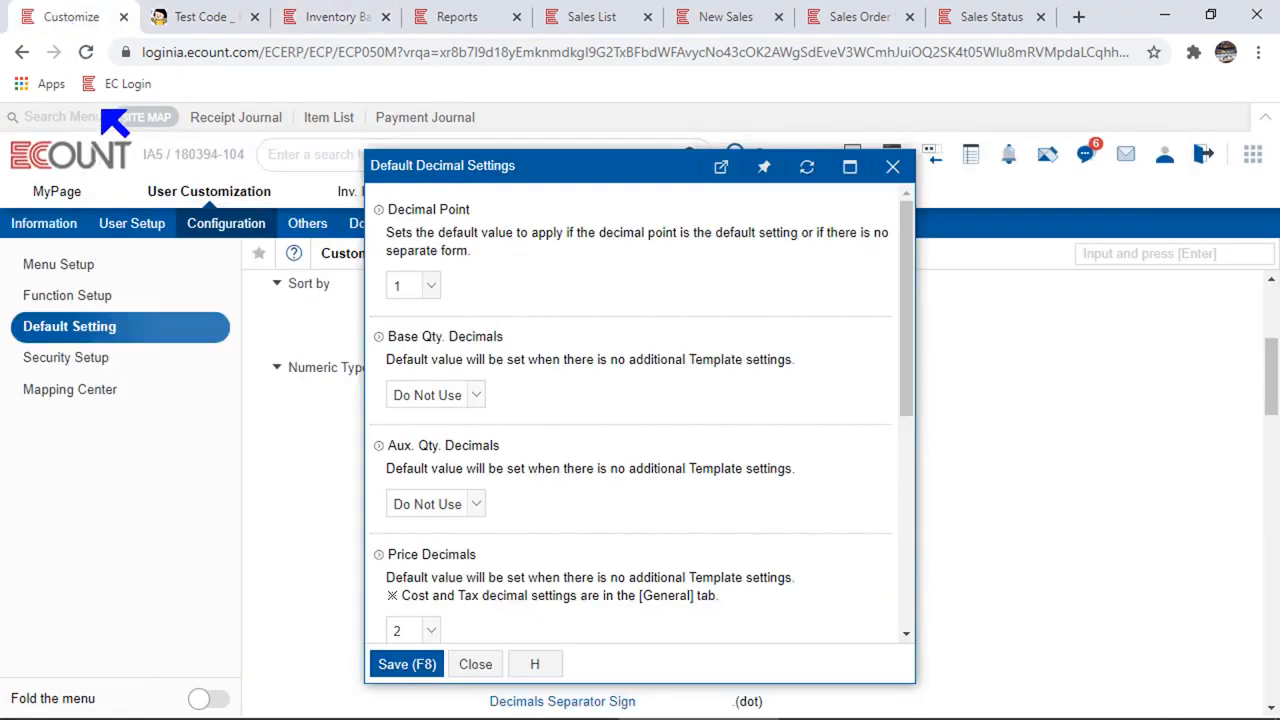
{"action": "left_click", "coordinate": [350, 18]}
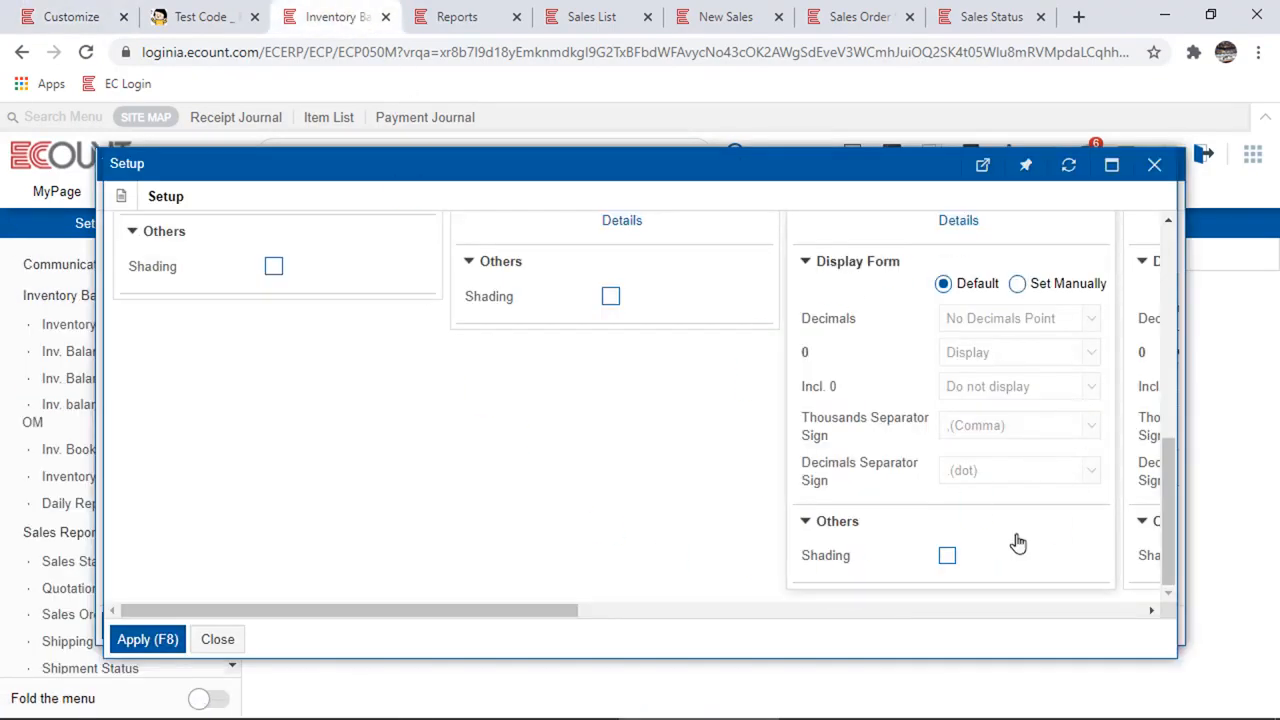
Set the default Decimal Point to 2 in the Default Decimal Settings and save
{"action": "left_click", "coordinate": [76, 12]}
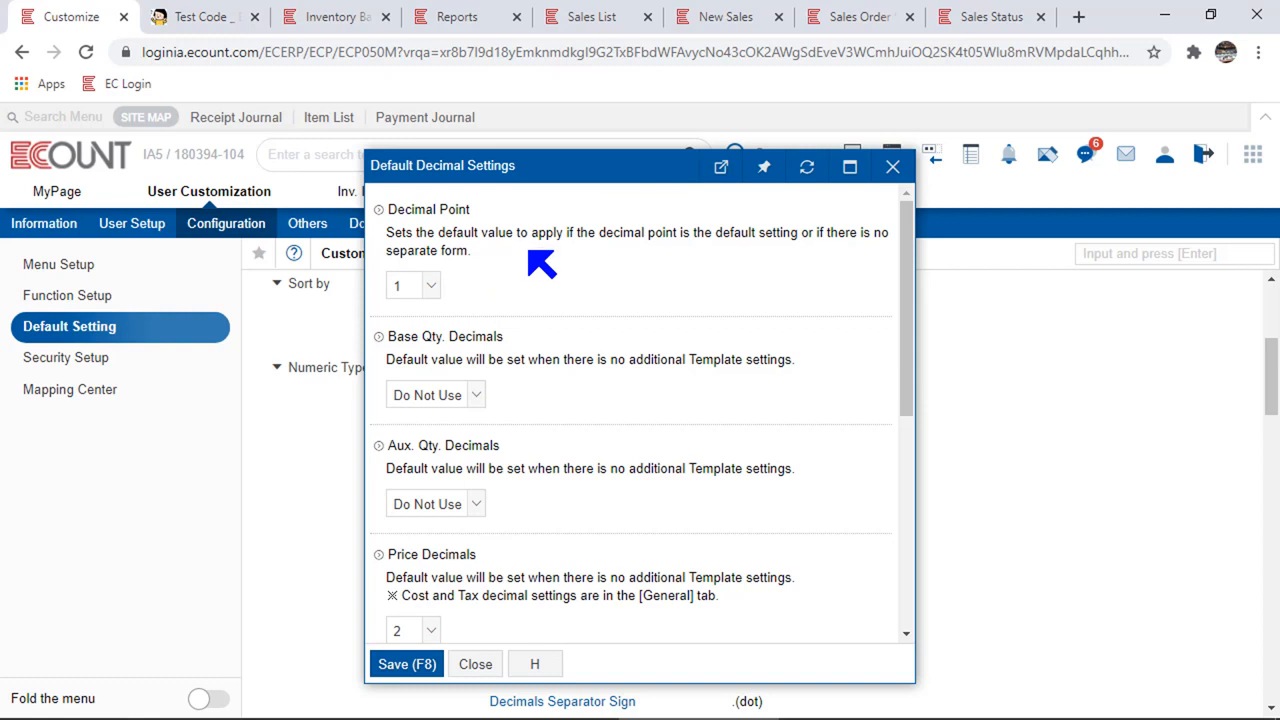
{"action": "left_click", "coordinate": [414, 288]}
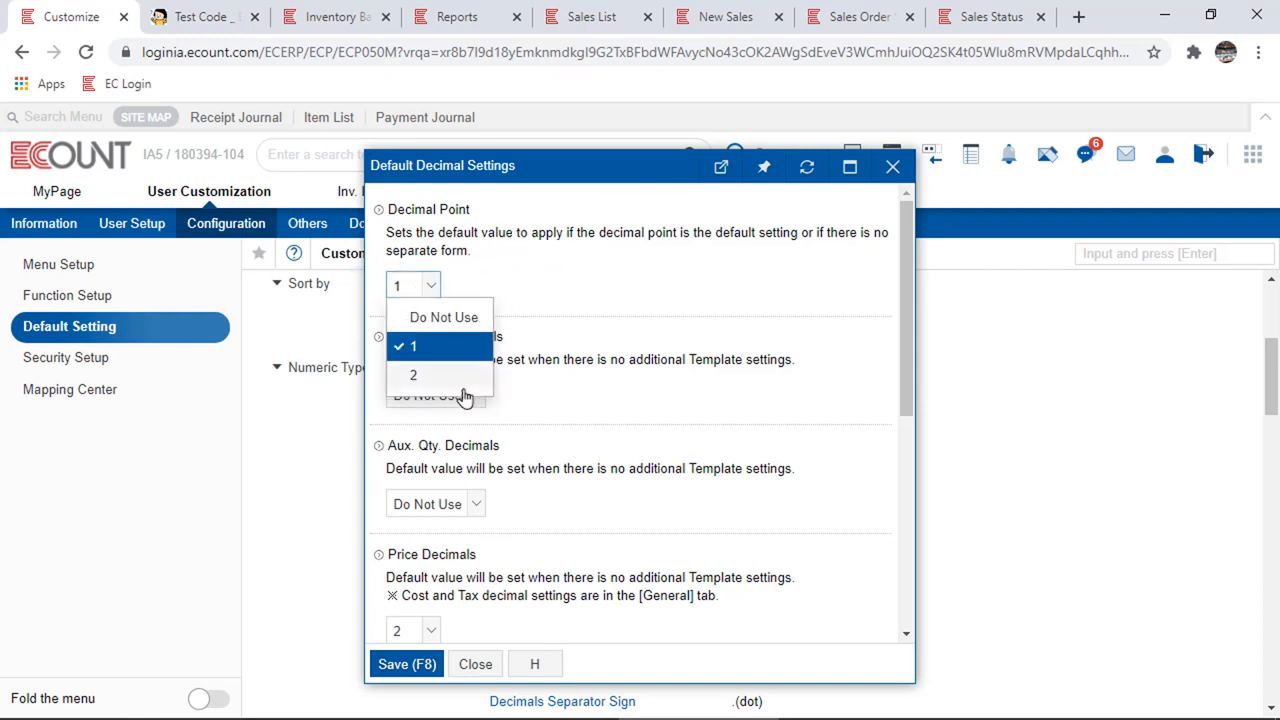
{"action": "left_click", "coordinate": [458, 377]}
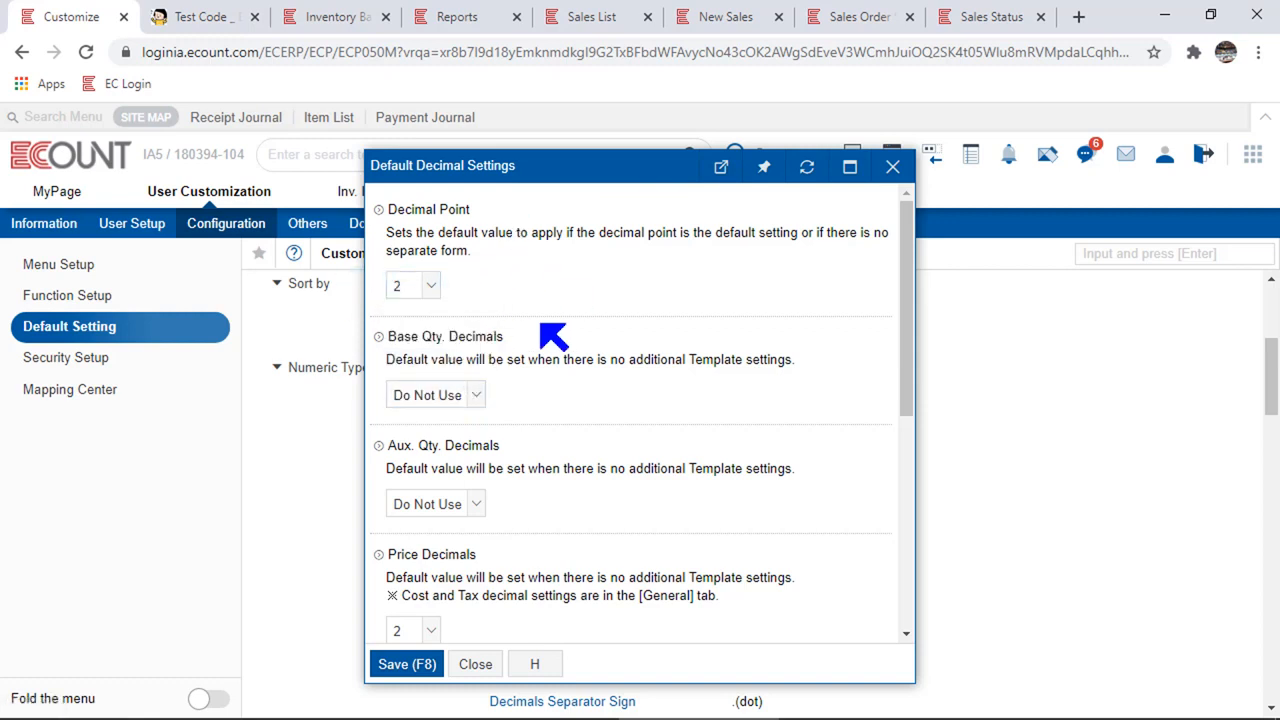
{"action": "left_click", "coordinate": [428, 664]}
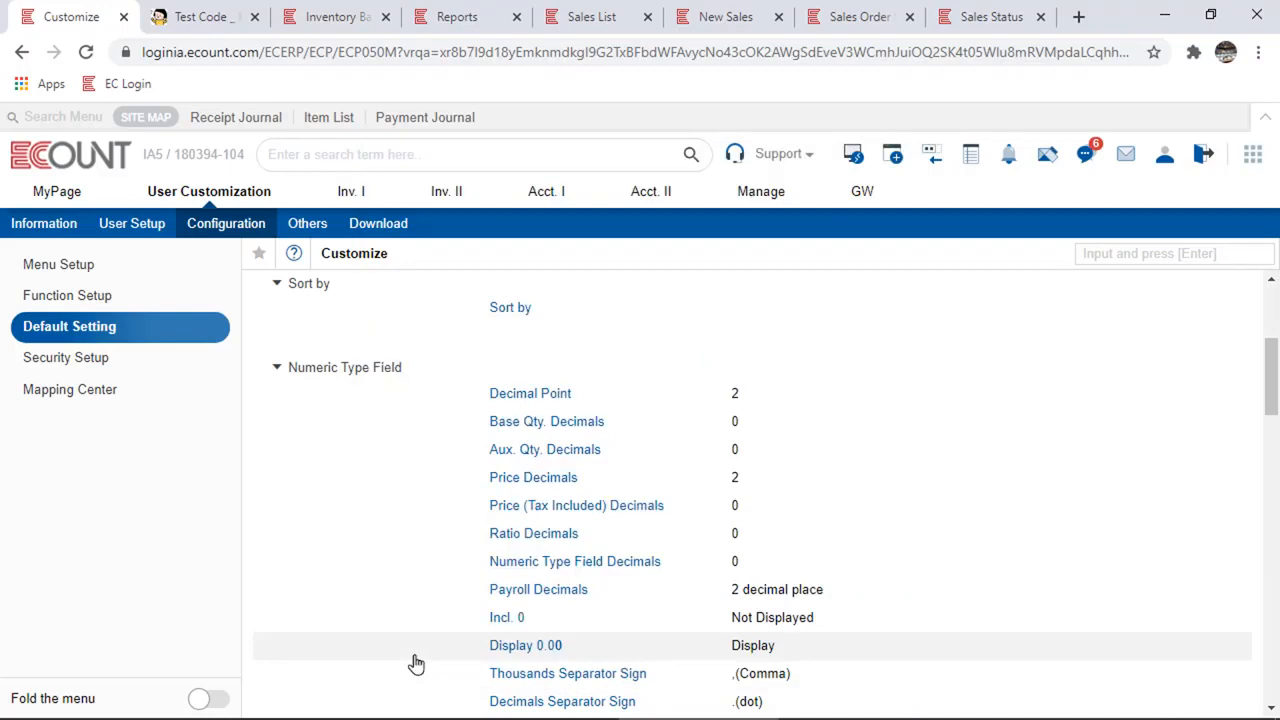
Run the accounting Cash Flow report for Mar 01 to Mar 03, 2021 and examine the decimals of the beginning balance
{"action": "left_click", "coordinate": [478, 19]}
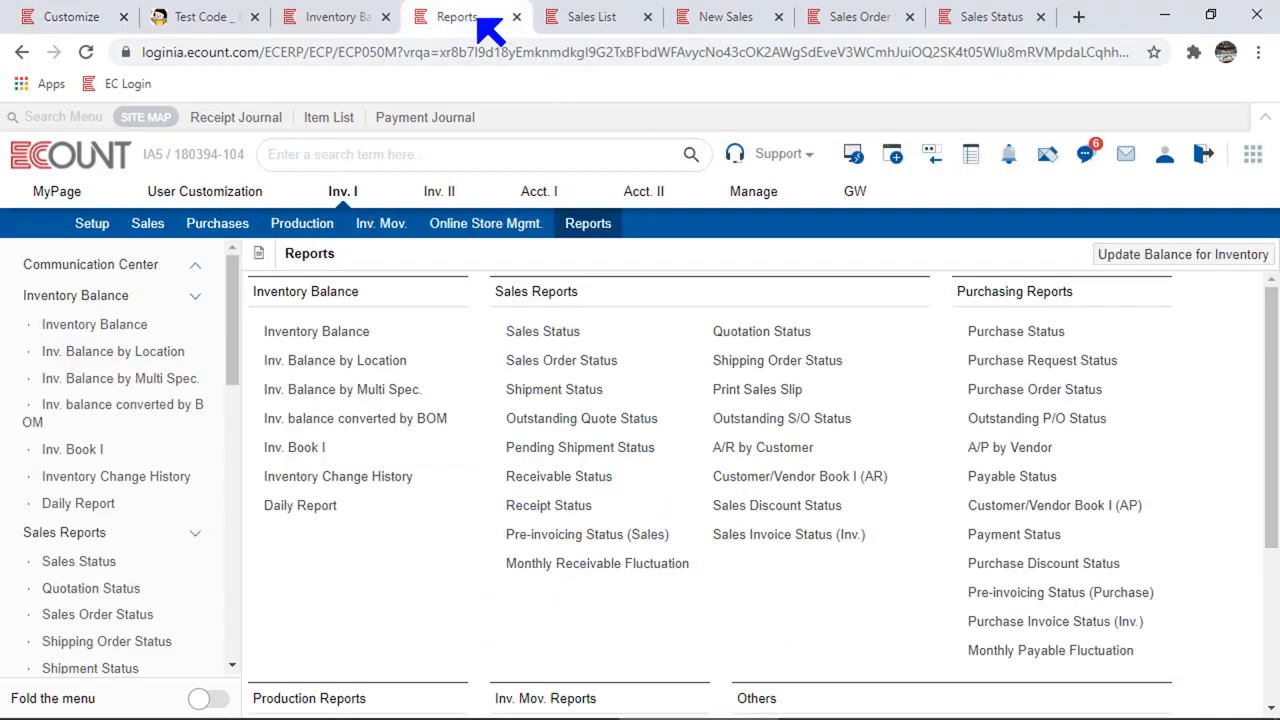
{"action": "left_click", "coordinate": [550, 196]}
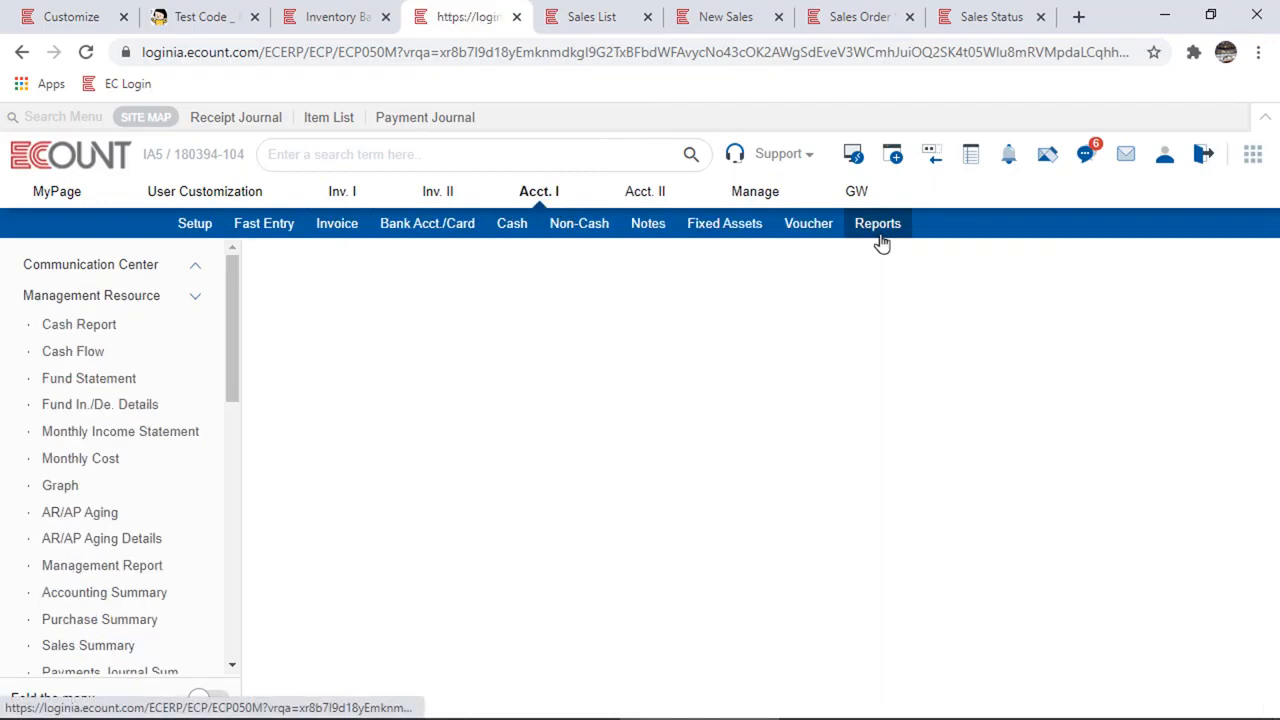
{"action": "left_click", "coordinate": [512, 336]}
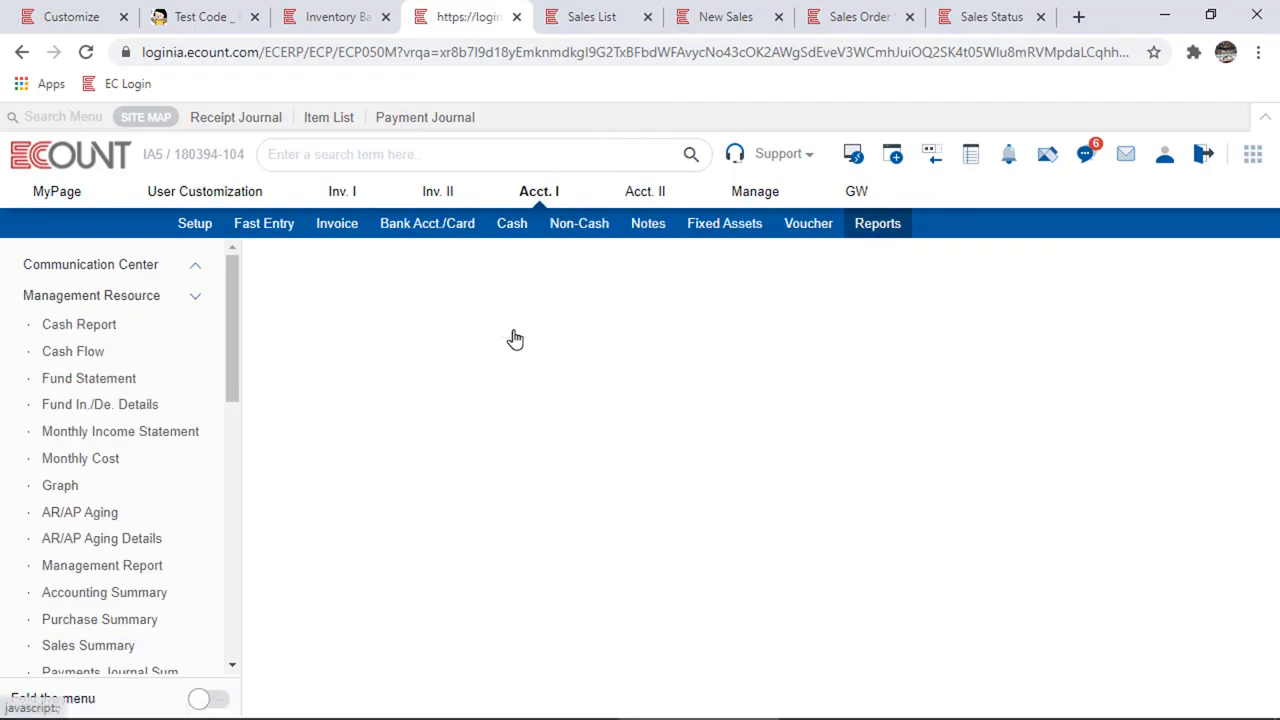
{"action": "left_click", "coordinate": [1049, 254]}
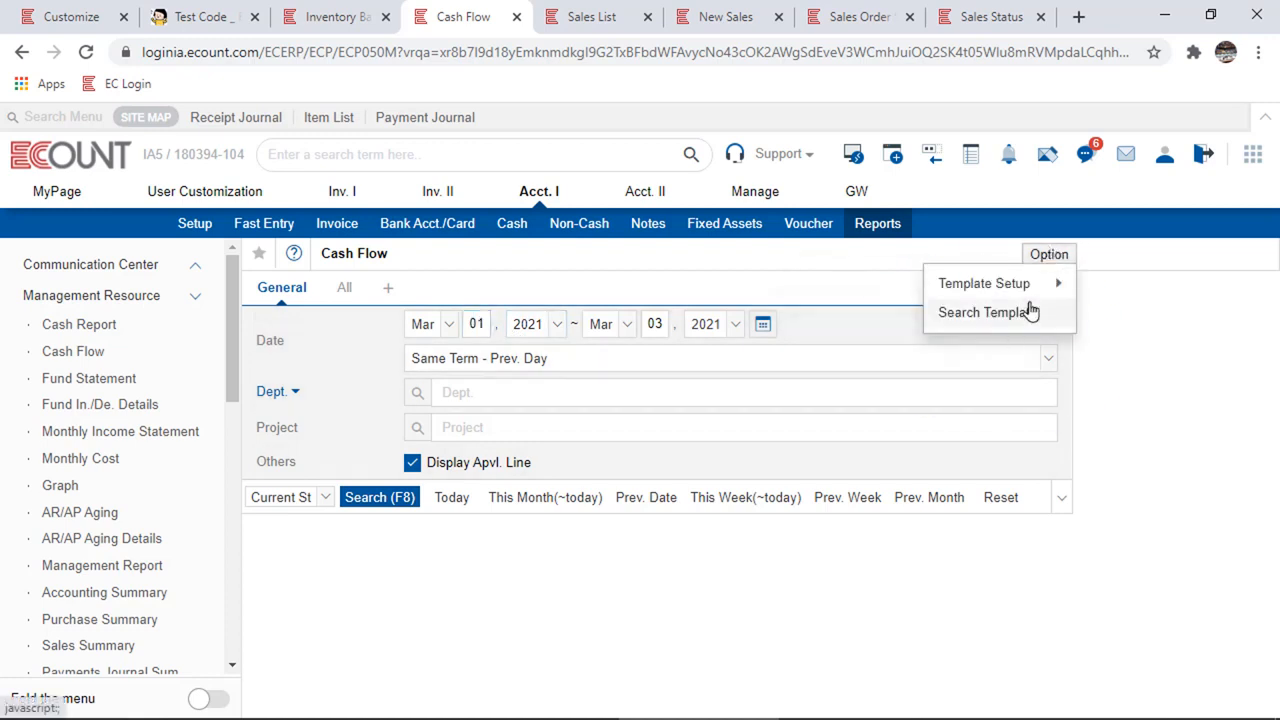
{"action": "mouse_move", "coordinate": [1038, 286]}
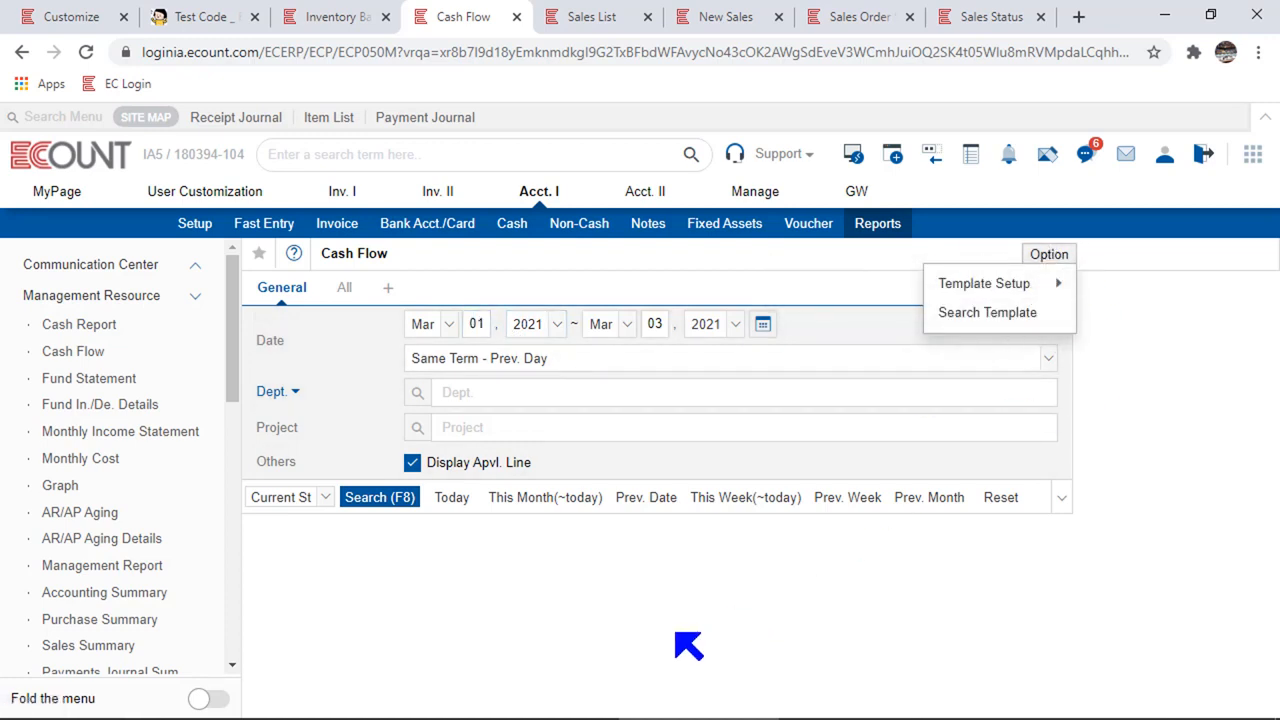
{"action": "left_click", "coordinate": [378, 503]}
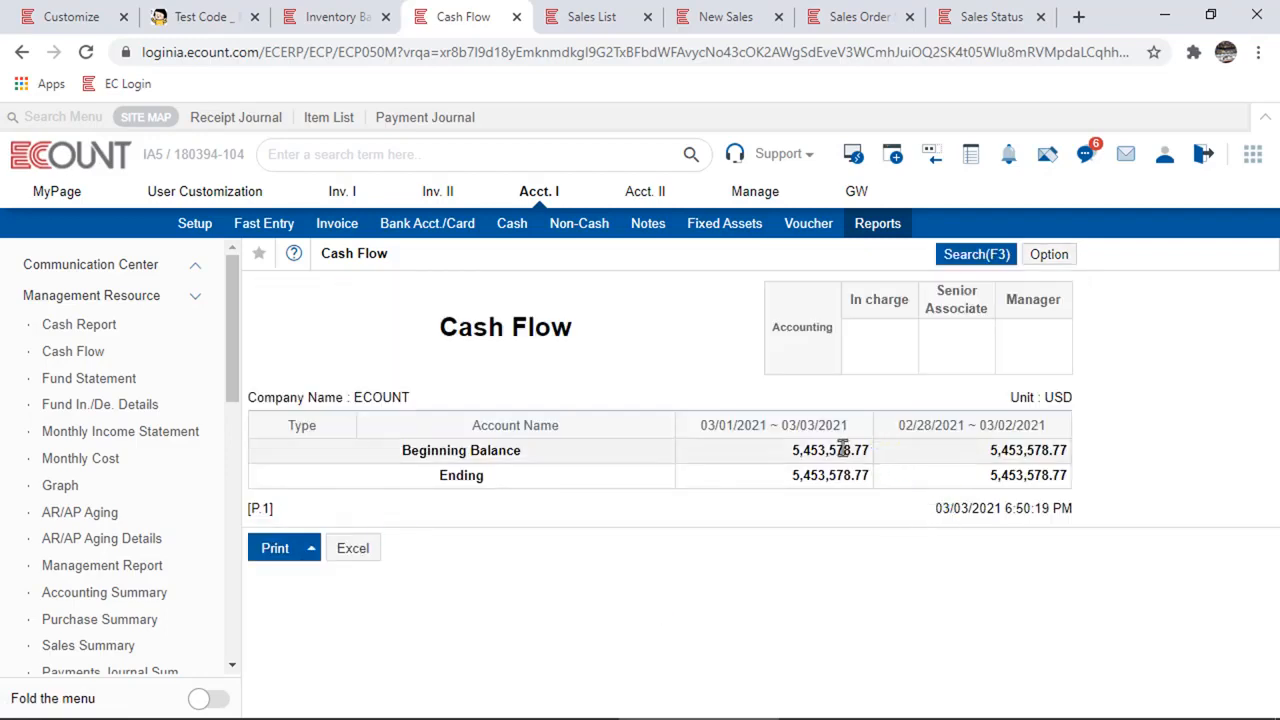
{"action": "left_click_drag", "start_coordinate": [871, 454], "coordinate": [786, 456]}
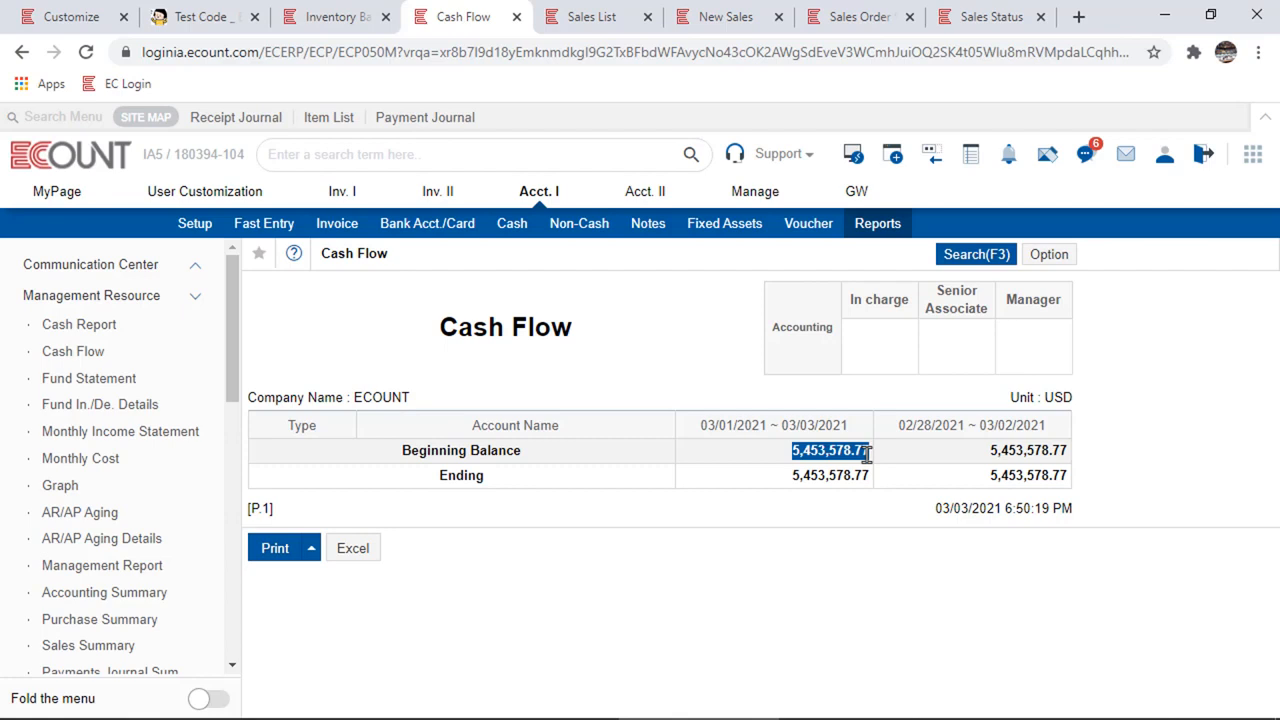
Set the default Decimal Point to 1 in the Default Decimal Settings and save
{"action": "left_click", "coordinate": [42, 18]}
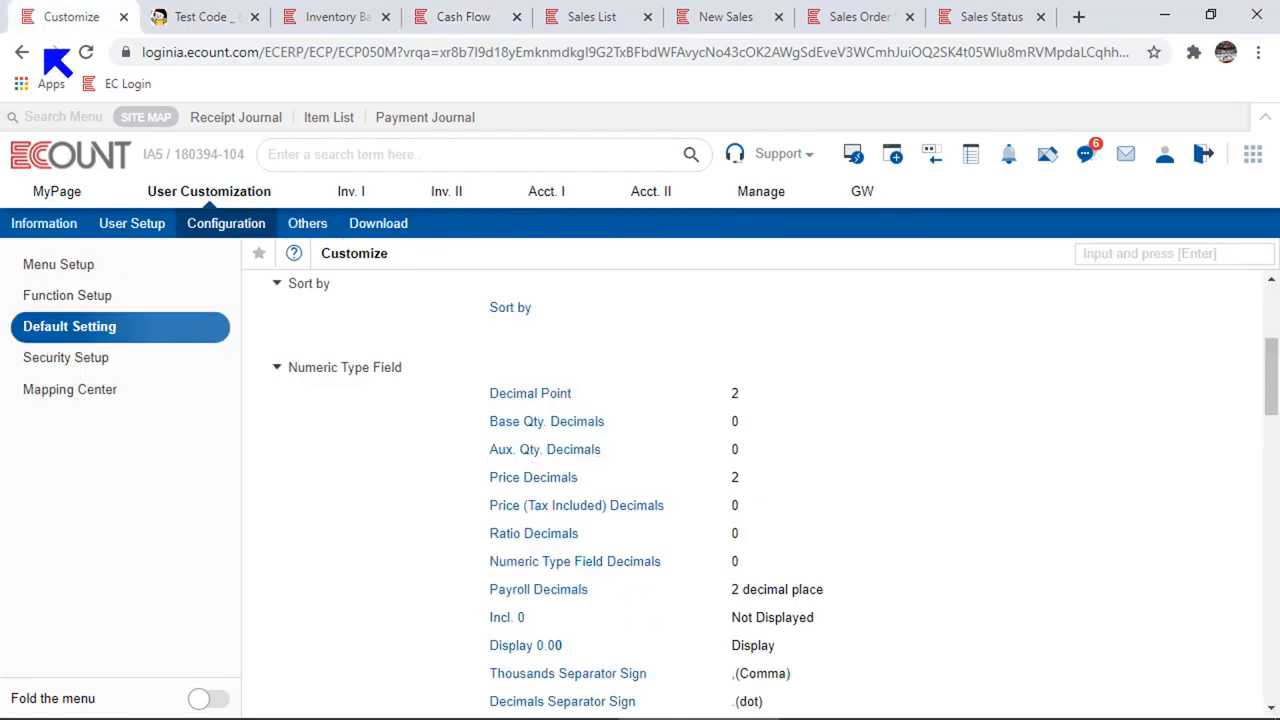
{"action": "left_click", "coordinate": [583, 399]}
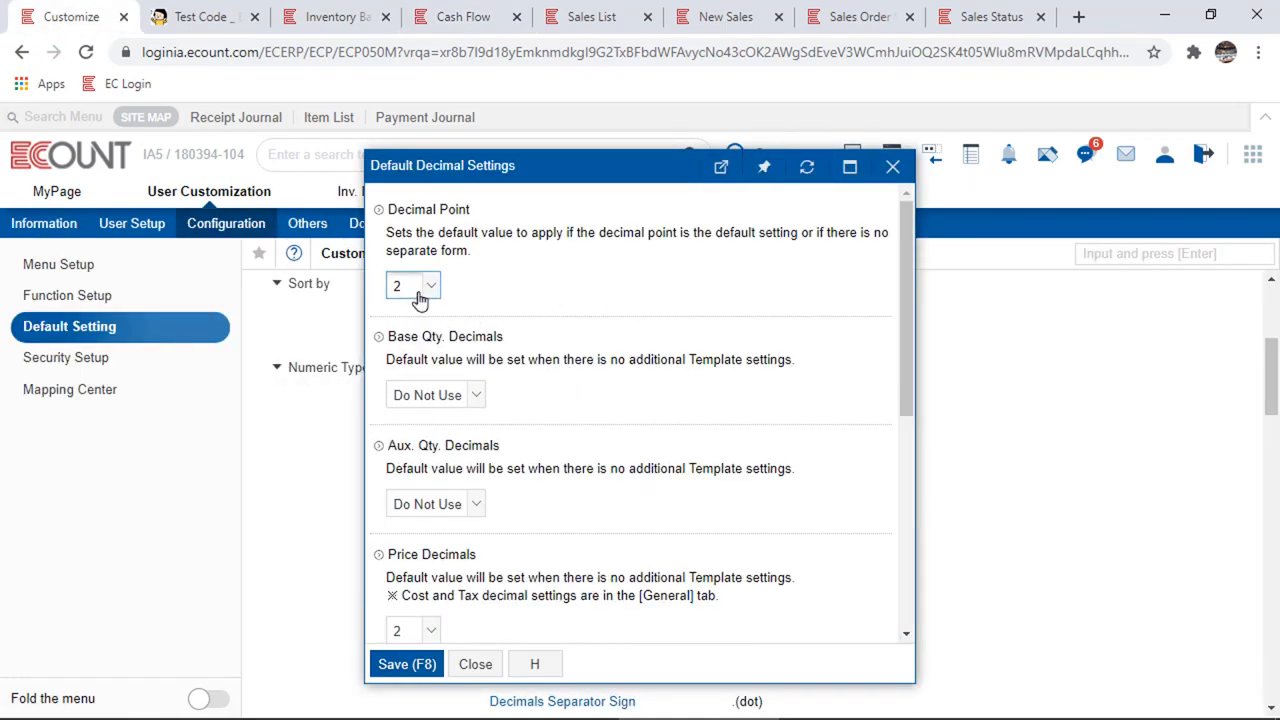
{"action": "left_click", "coordinate": [424, 287]}
{"action": "left_click", "coordinate": [448, 348]}
{"action": "left_click", "coordinate": [405, 664]}
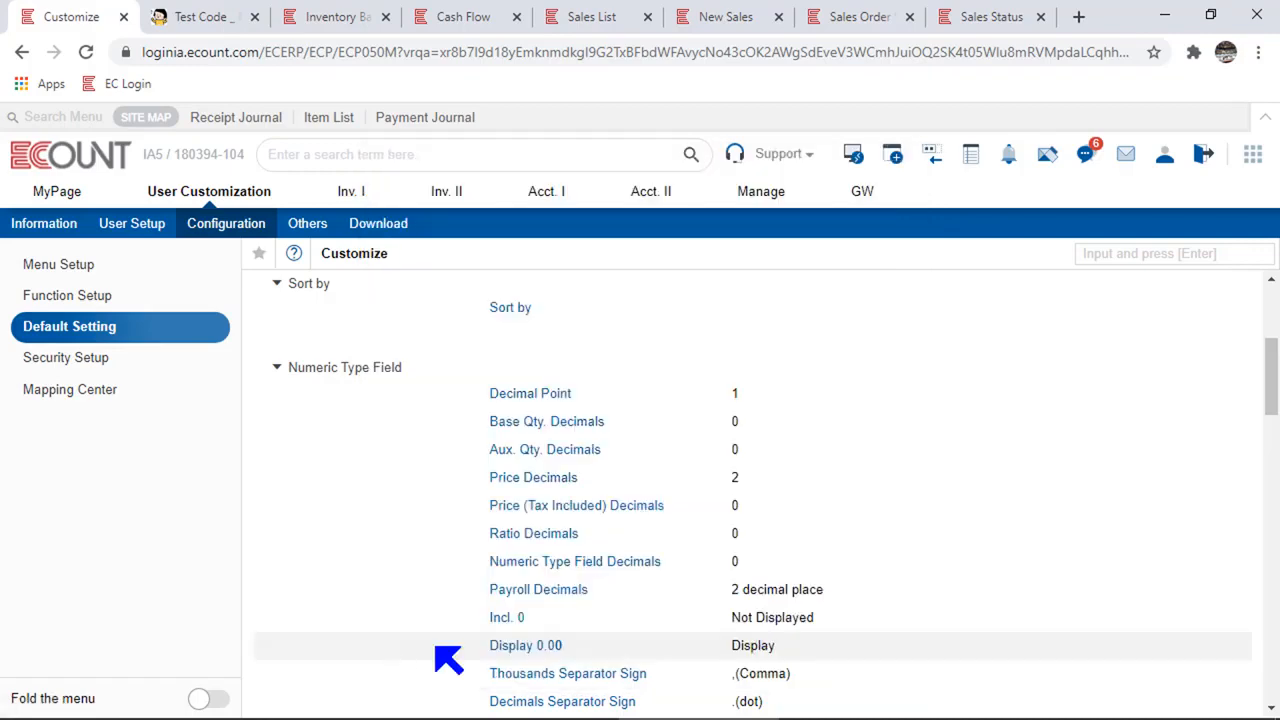
Rerun the Cash Flow report for Mar 01 to Mar 03, 2021 and examine the decimals of the beginning and ending balances
{"action": "left_click", "coordinate": [470, 20]}
{"action": "left_click", "coordinate": [971, 253]}
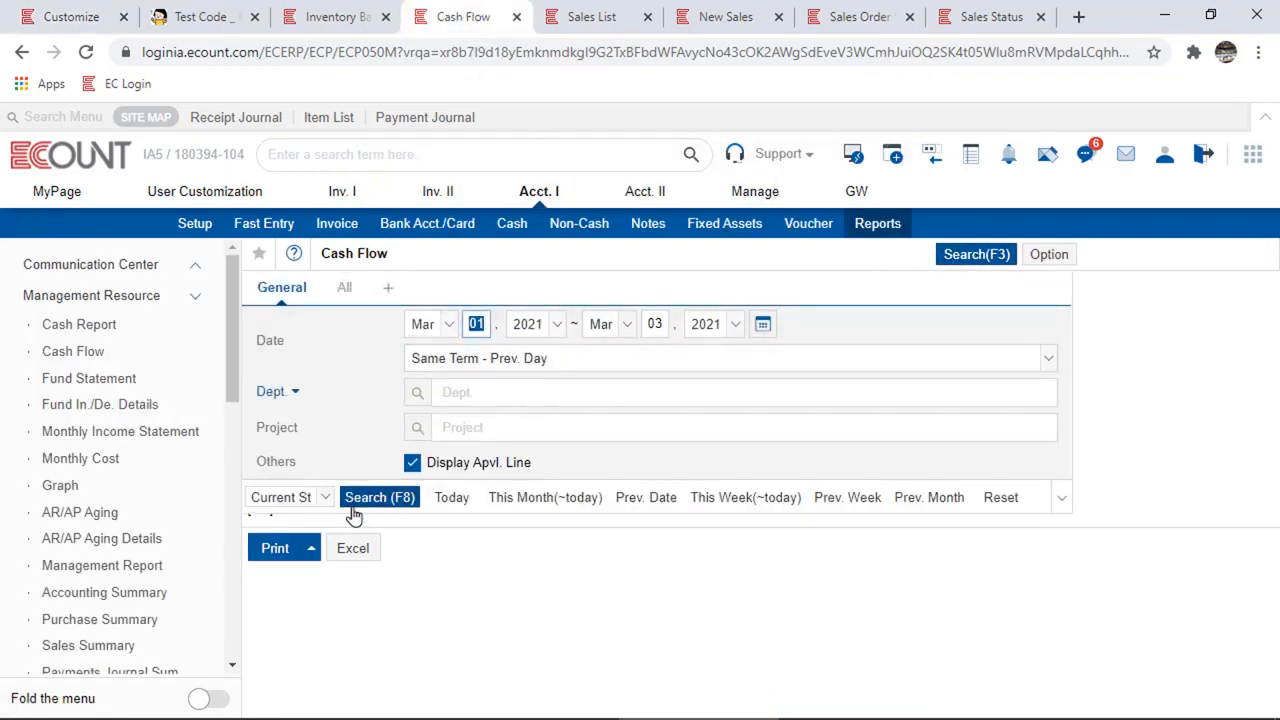
{"action": "left_click", "coordinate": [377, 498]}
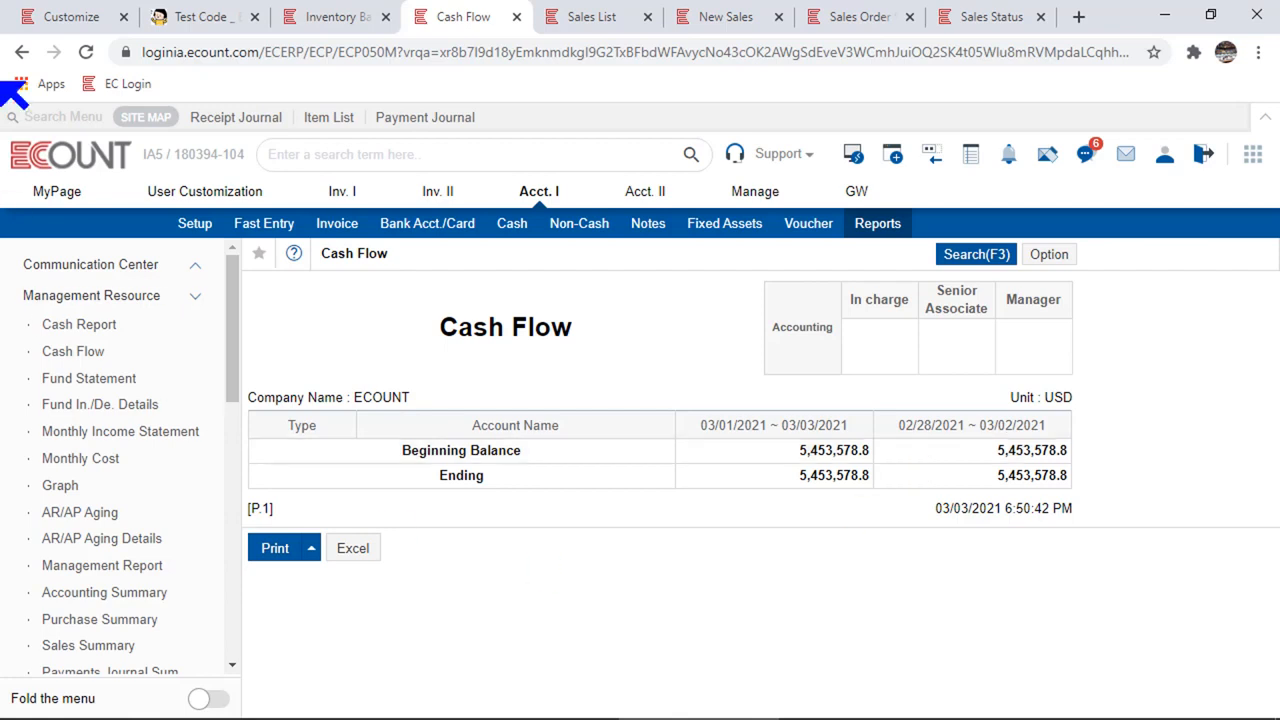
Examine the numeric Display Form options for zero values, trailing zeros, and the thousands and decimals separator signs, leaving them unsaved
{"action": "left_click", "coordinate": [45, 16]}
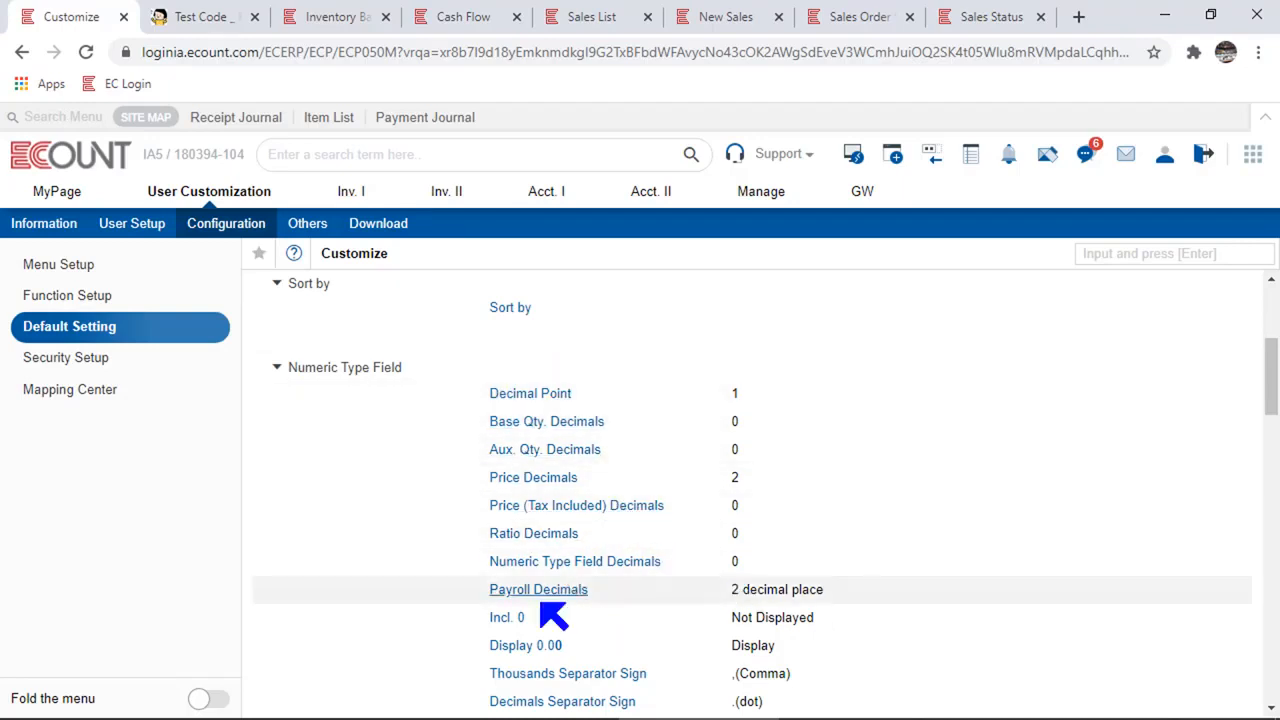
{"action": "left_click", "coordinate": [518, 647]}
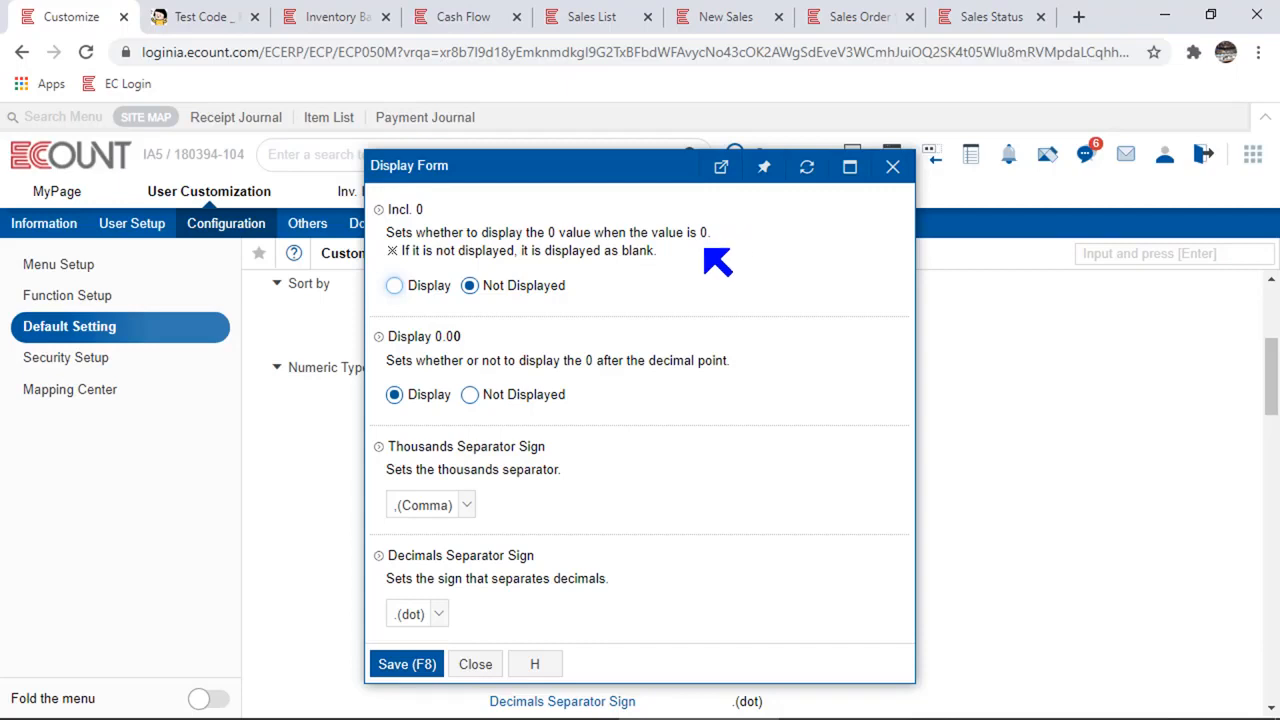
{"action": "double_click", "coordinate": [550, 232]}
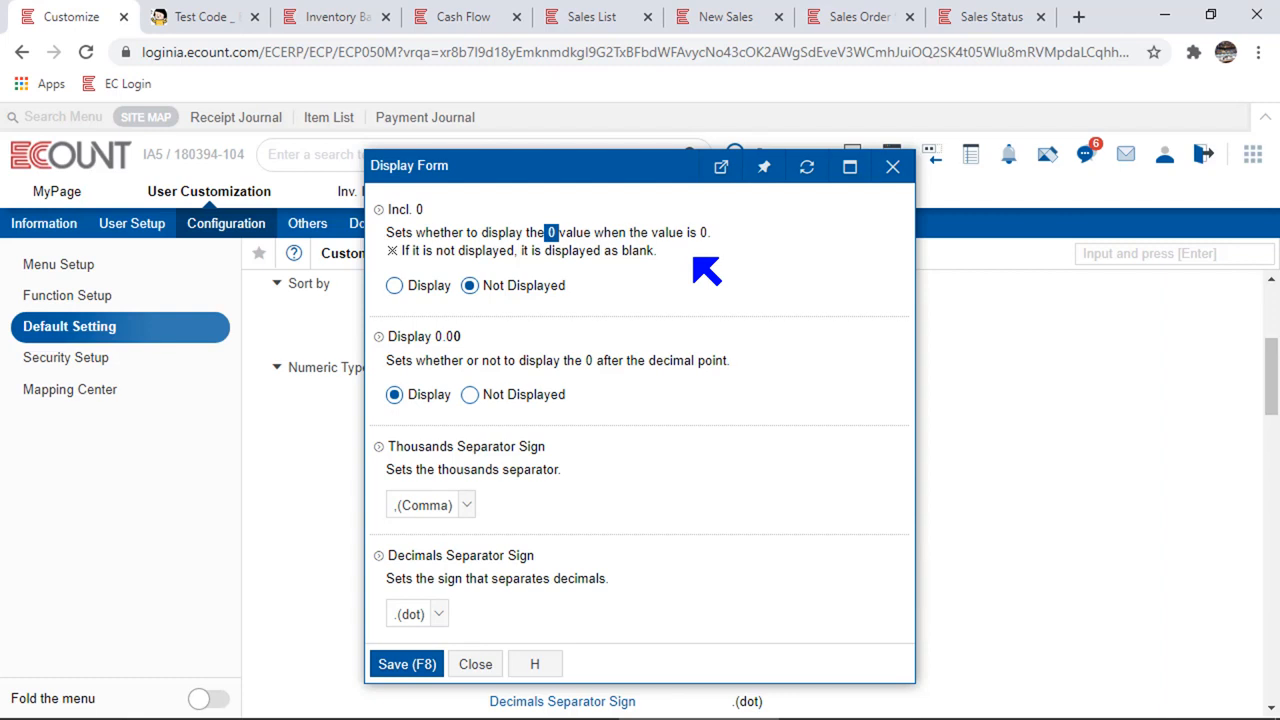
{"action": "left_click_drag", "start_coordinate": [478, 347], "coordinate": [453, 342]}
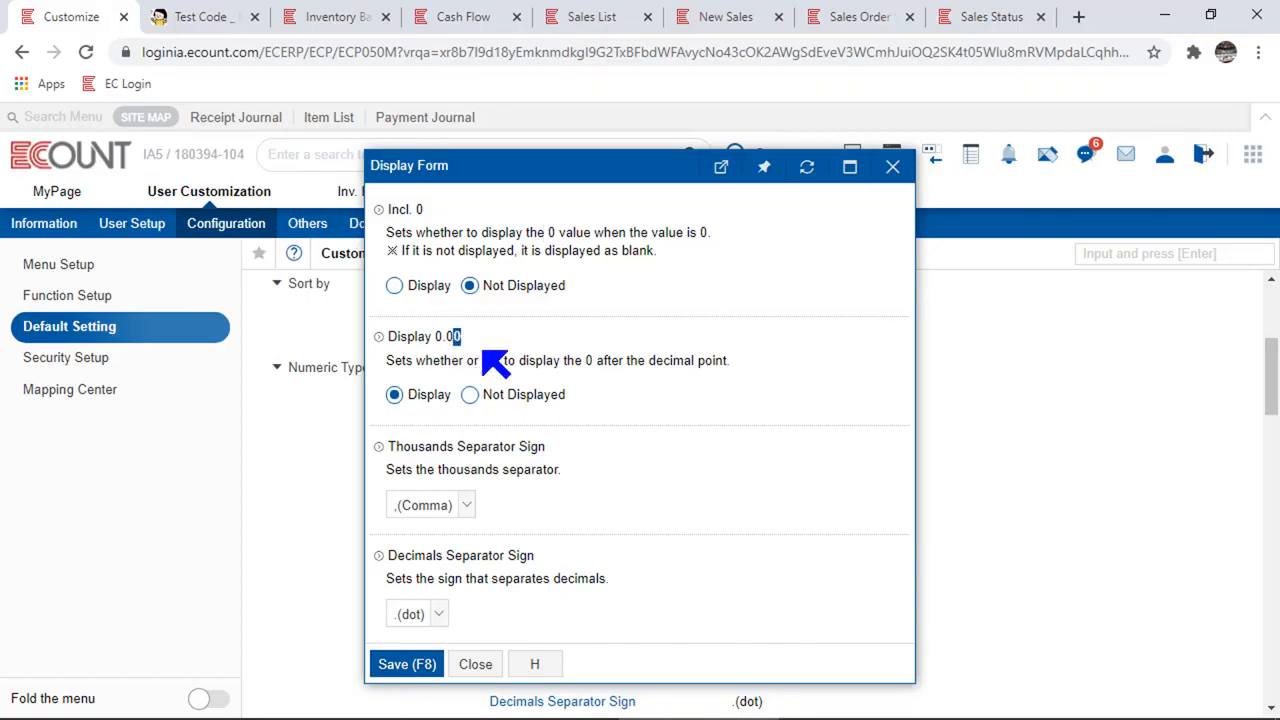
{"action": "left_click", "coordinate": [443, 507]}
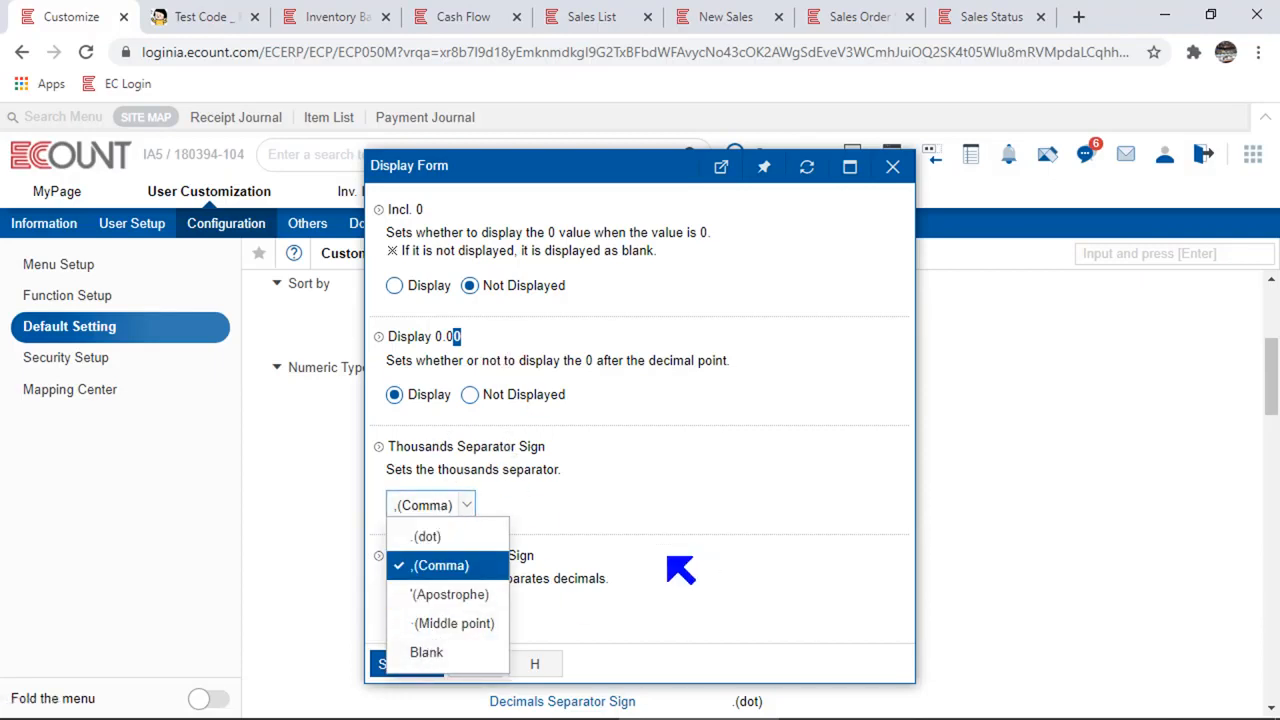
{"action": "left_click", "coordinate": [578, 562]}
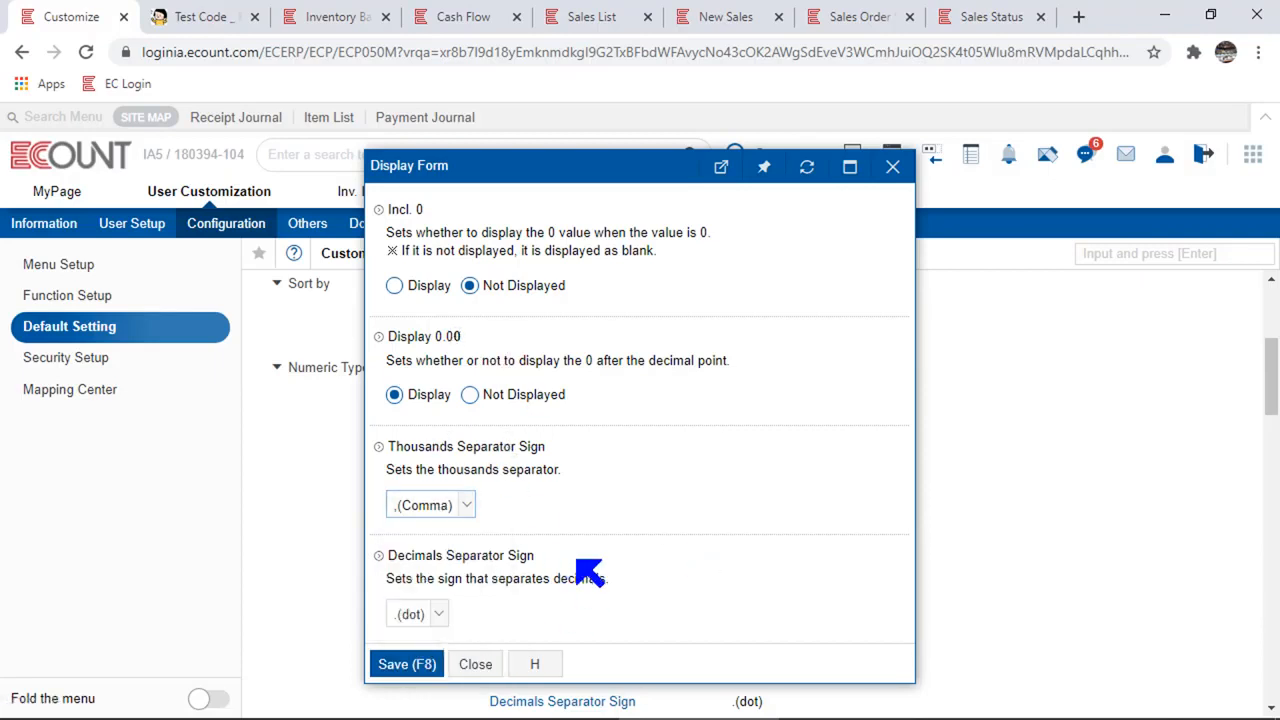
{"action": "left_click", "coordinate": [436, 618]}
{"action": "left_click", "coordinate": [634, 578]}
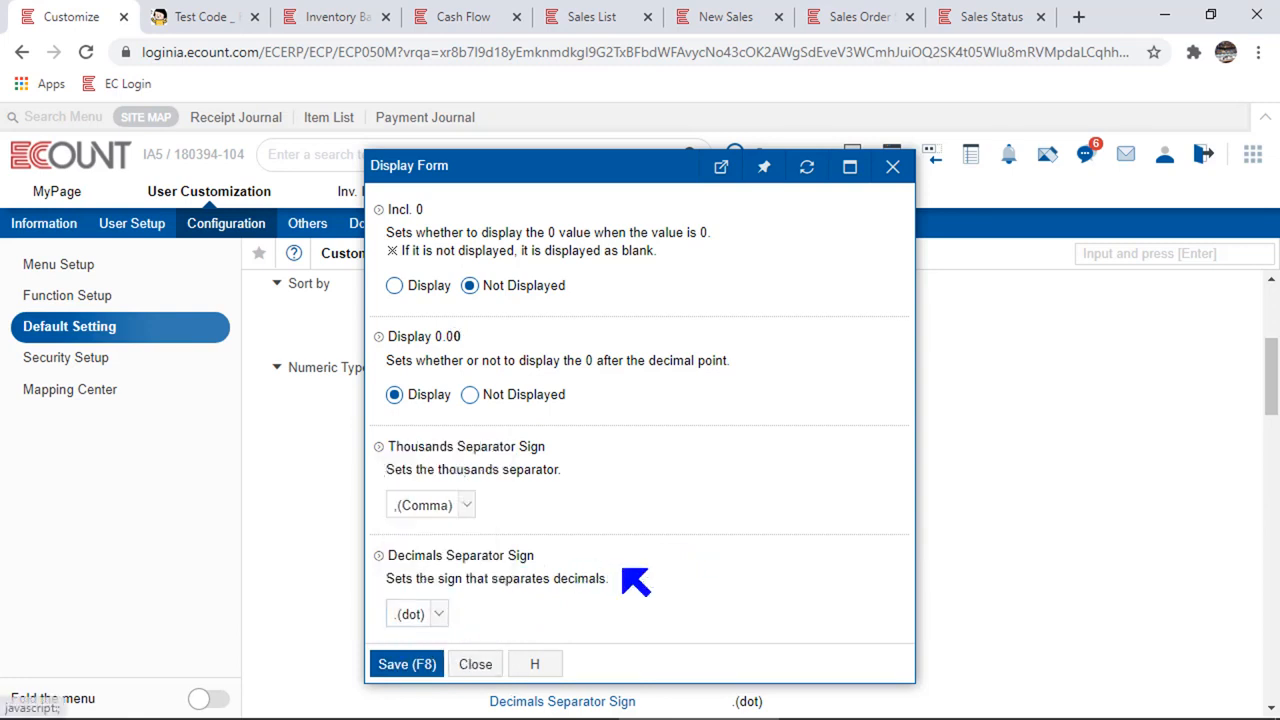
{"action": "left_click", "coordinate": [478, 665]}
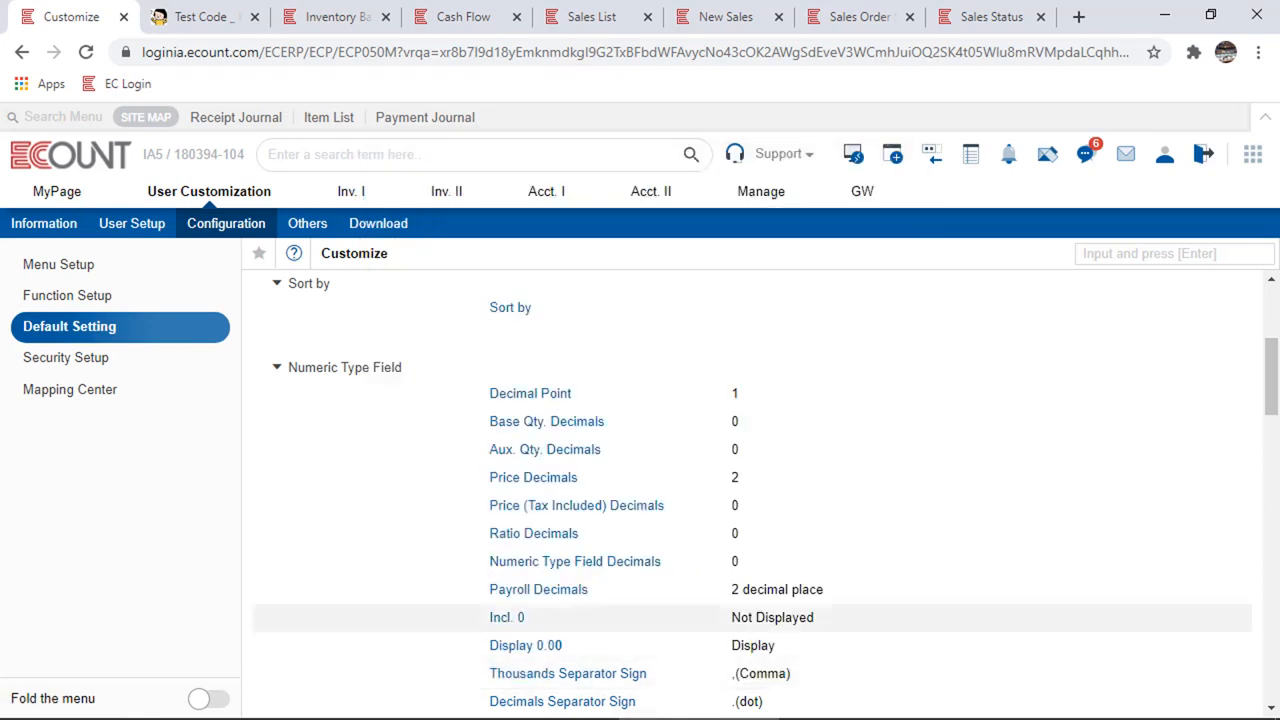
Find the Date and Time default settings and examine the date and time format in the history of the opened sales slip
{"action": "scroll", "coordinate": [706, 510], "scroll_direction": "down", "scroll_amount": 4}
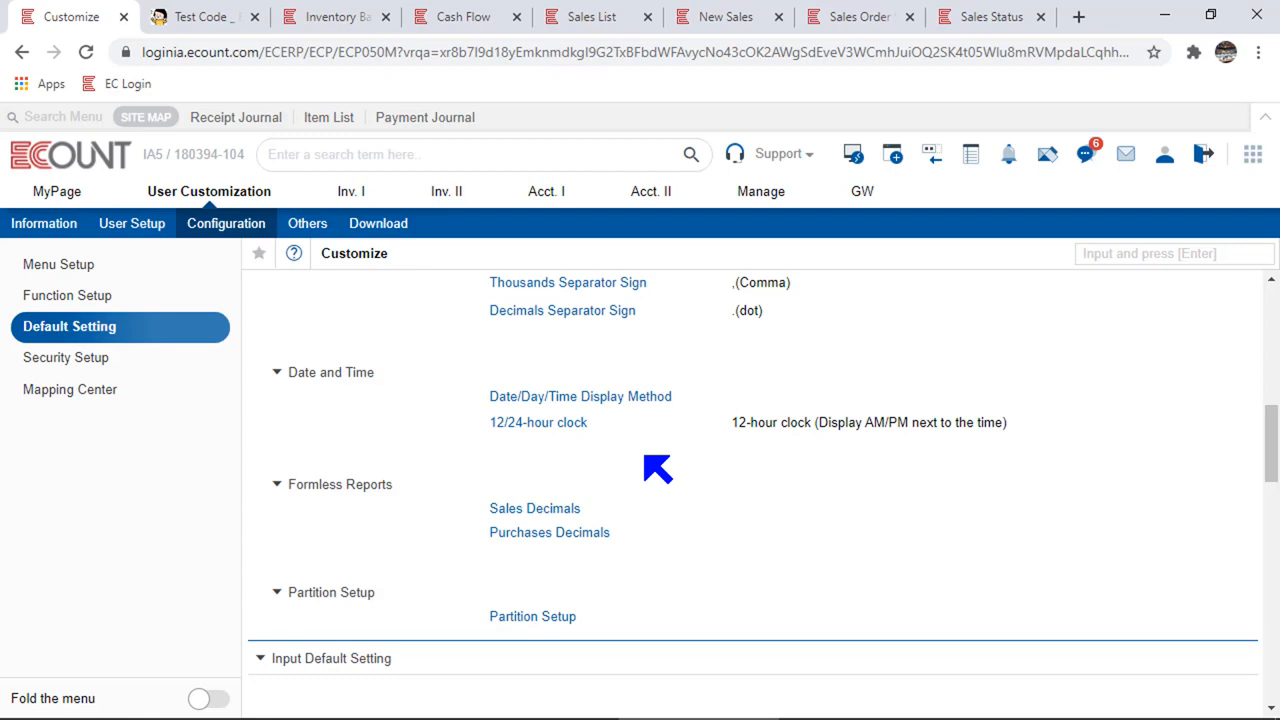
{"action": "left_click", "coordinate": [580, 16]}
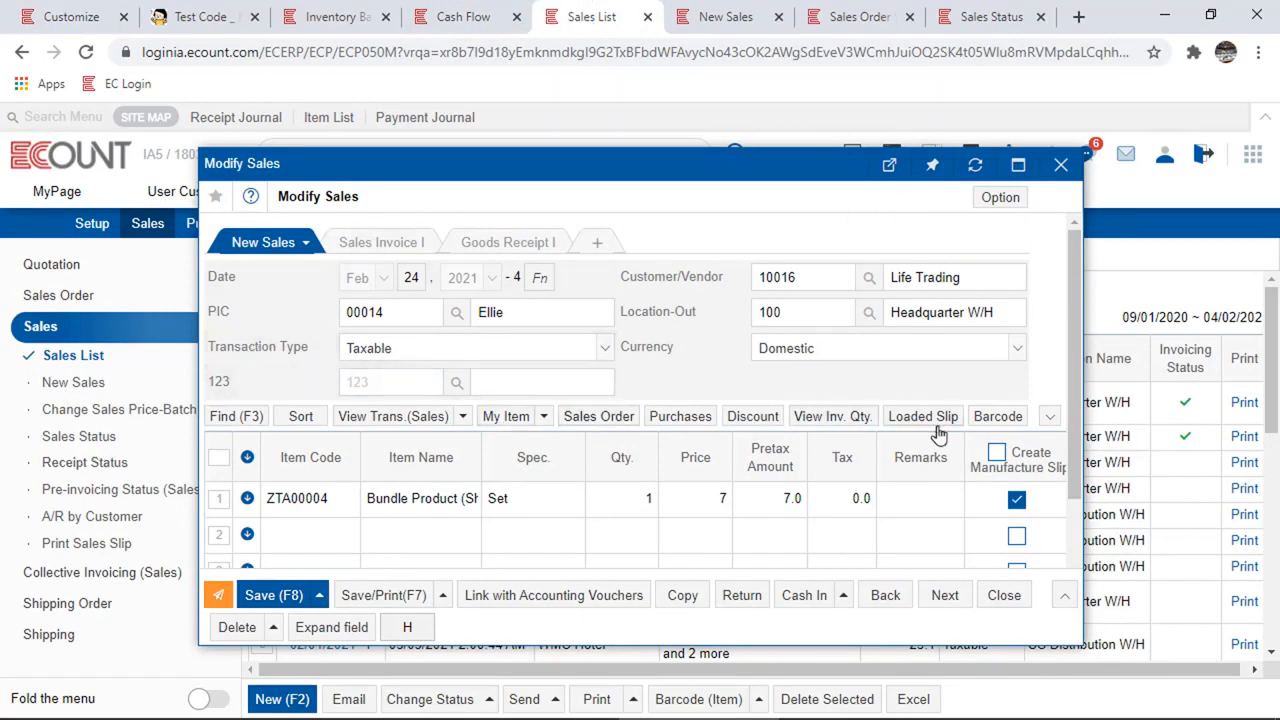
{"action": "left_click", "coordinate": [420, 627]}
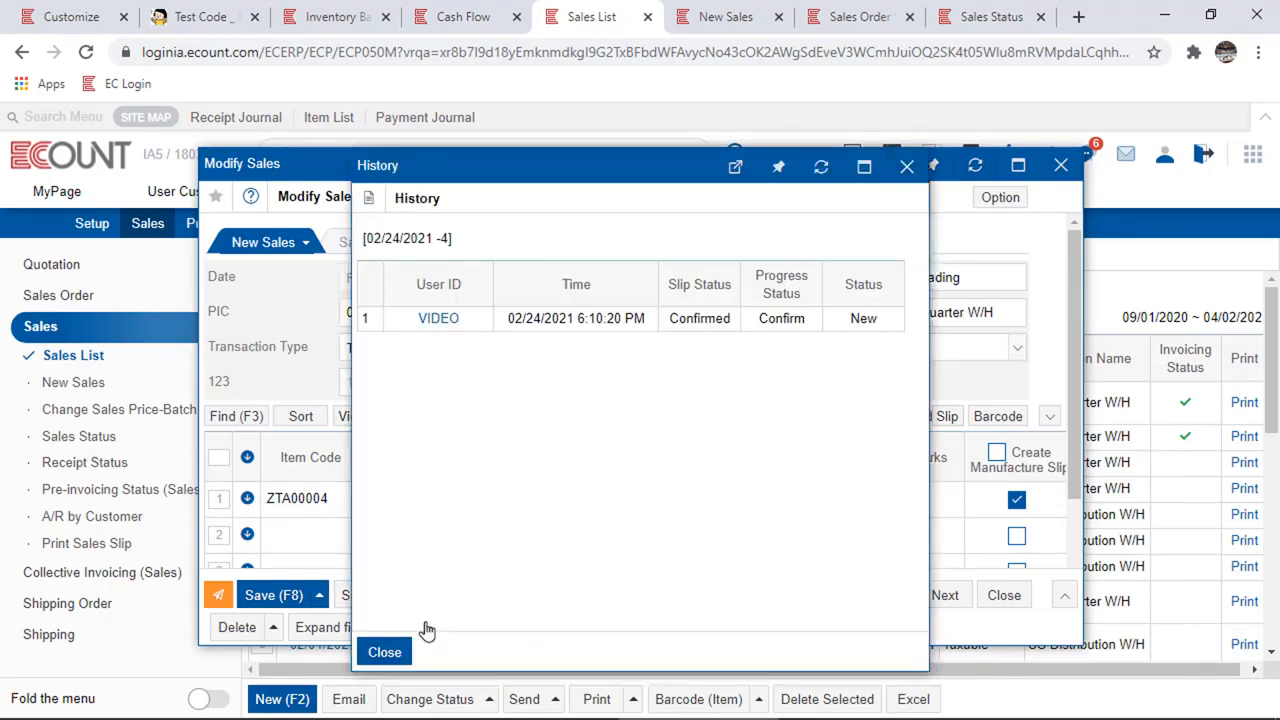
{"action": "left_click_drag", "start_coordinate": [508, 318], "coordinate": [556, 336]}
{"action": "left_click", "coordinate": [506, 354]}
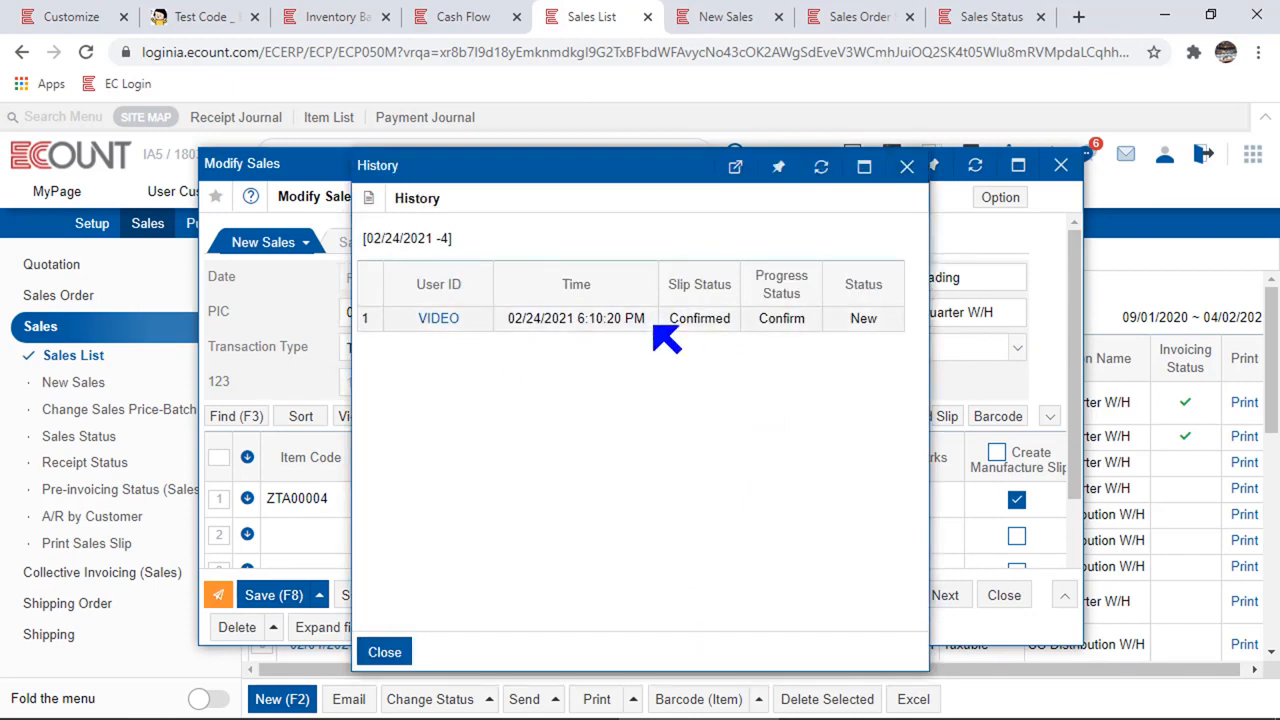
Open the Date/Day/Time Display Method settings and compare them with the date and time format of the Sales List's Creation Date column
{"action": "left_click", "coordinate": [80, 15]}
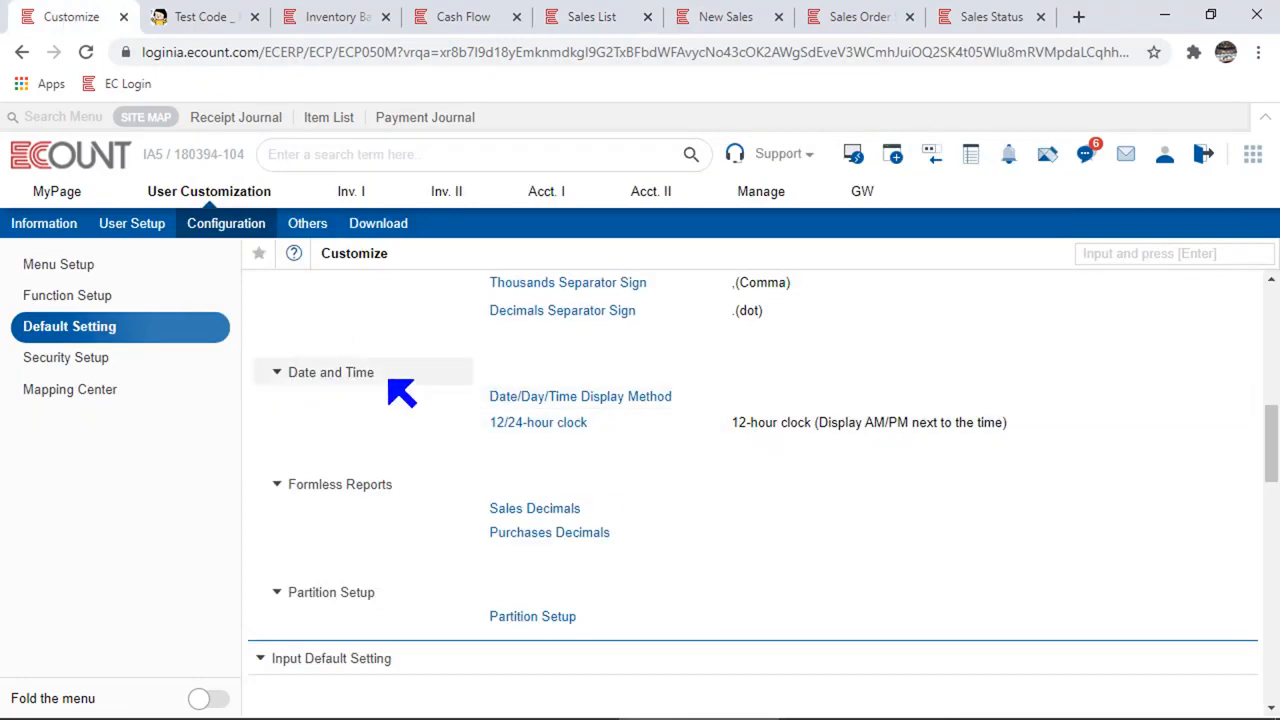
{"action": "left_click", "coordinate": [630, 399]}
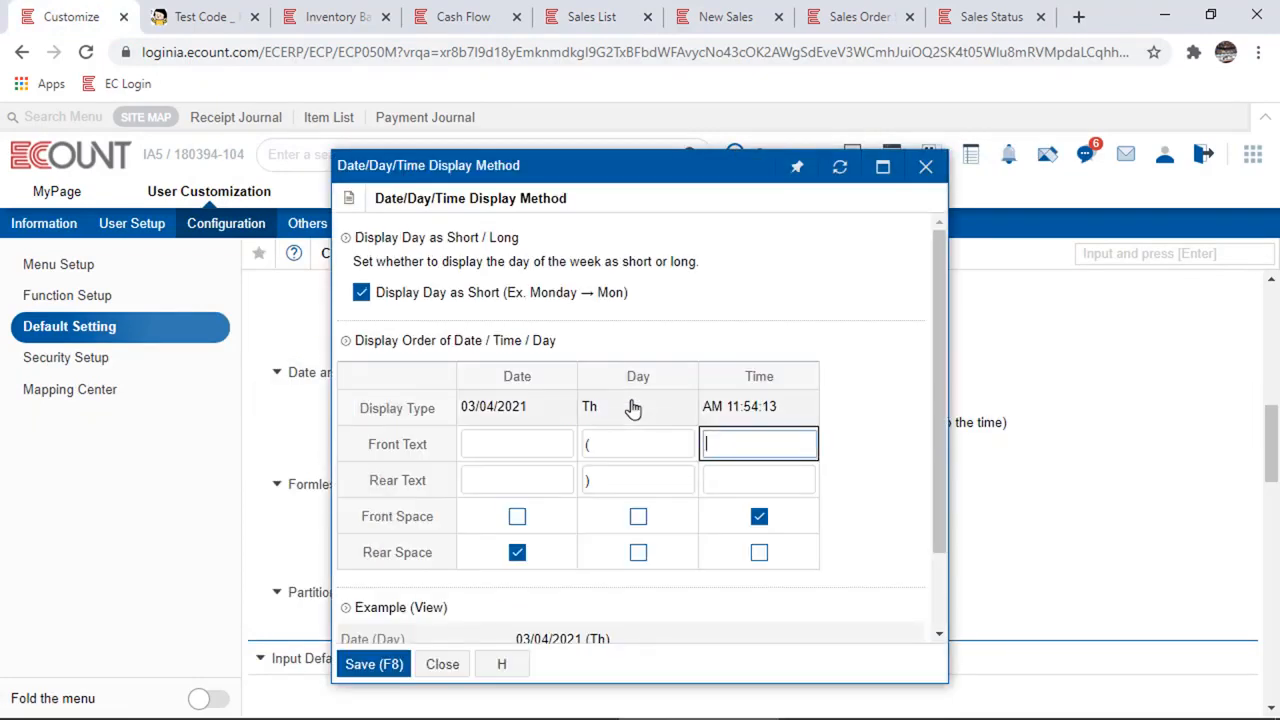
{"action": "left_click", "coordinate": [562, 15]}
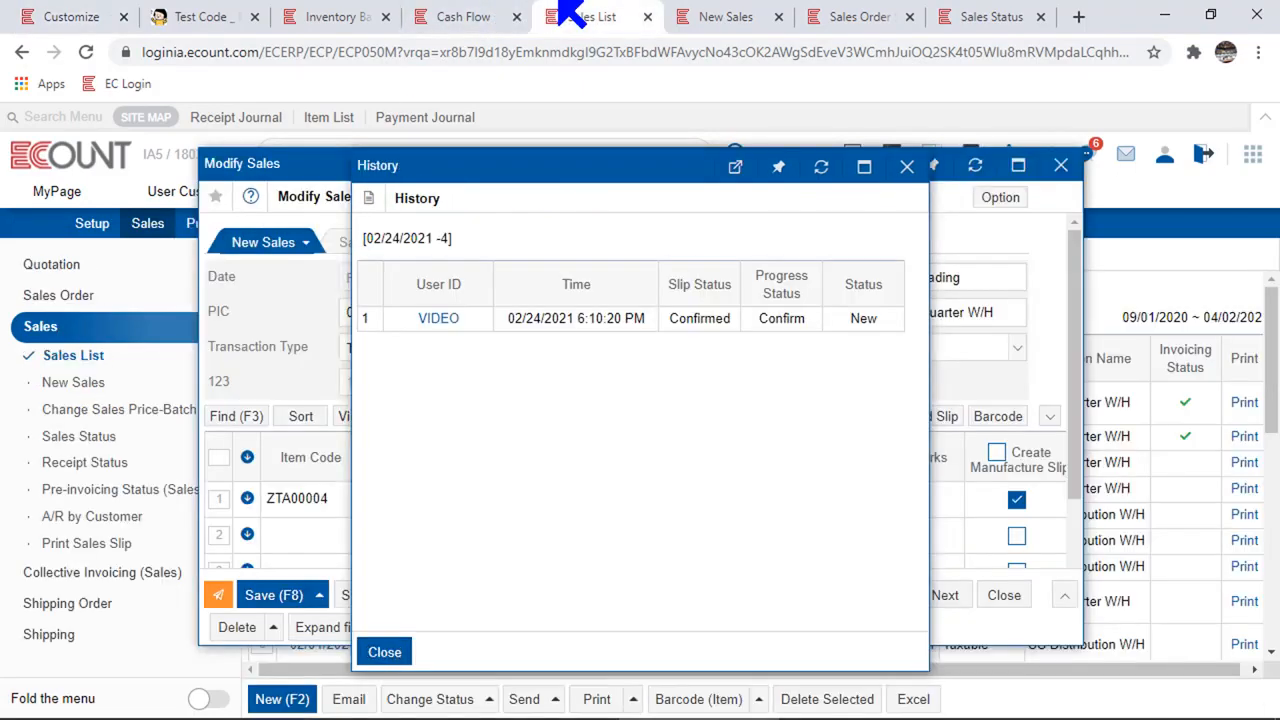
{"action": "left_click", "coordinate": [906, 166]}
{"action": "left_click", "coordinate": [1060, 165]}
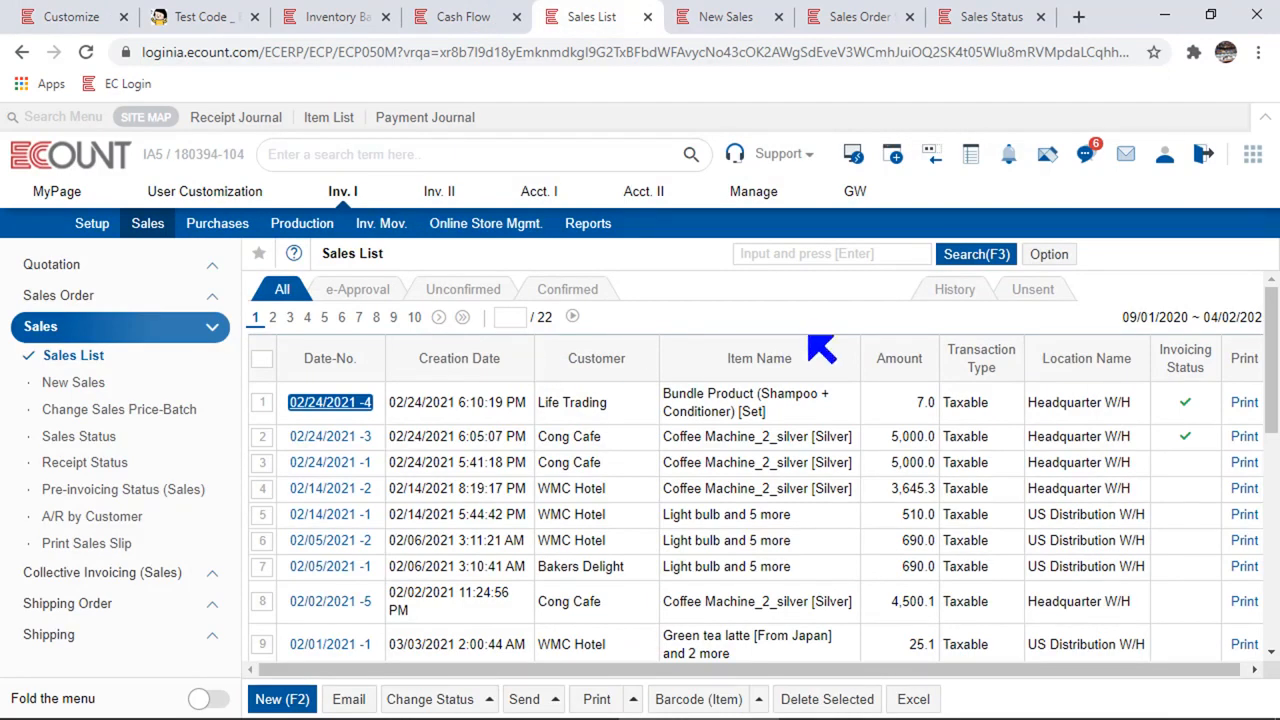
{"action": "left_click", "coordinate": [1072, 265]}
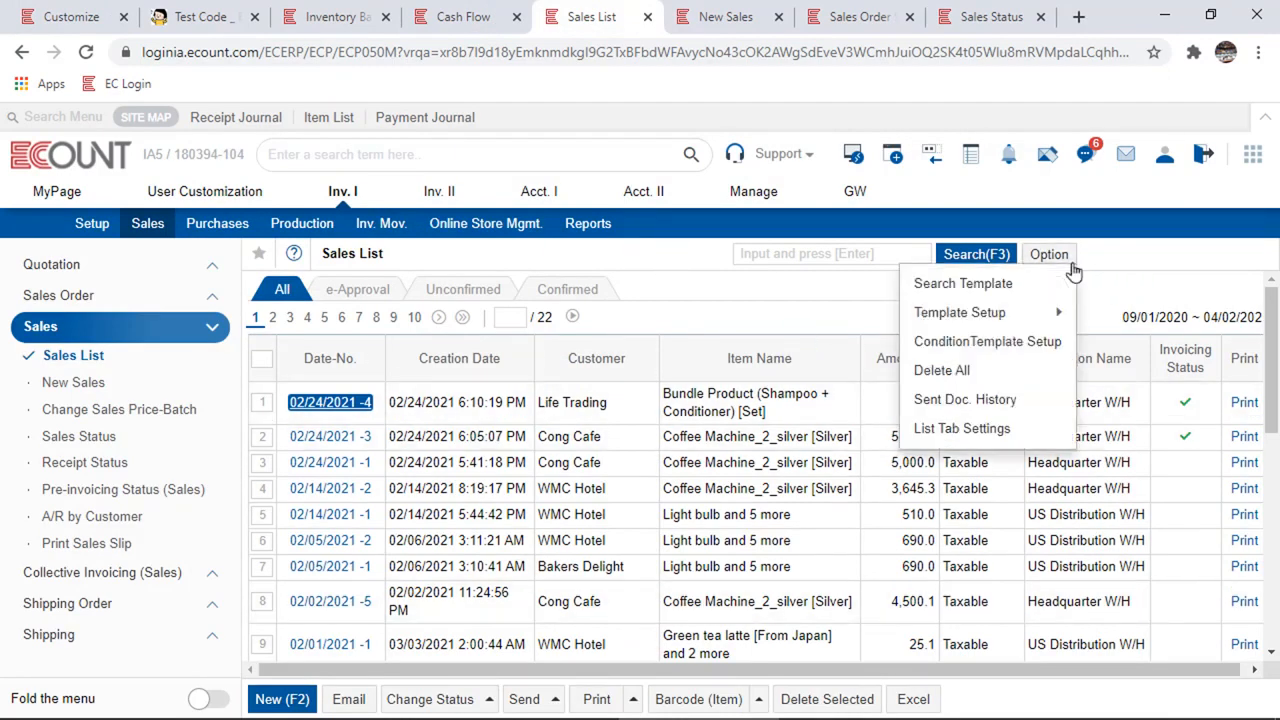
{"action": "left_click", "coordinate": [1049, 263]}
{"action": "left_click", "coordinate": [1046, 261]}
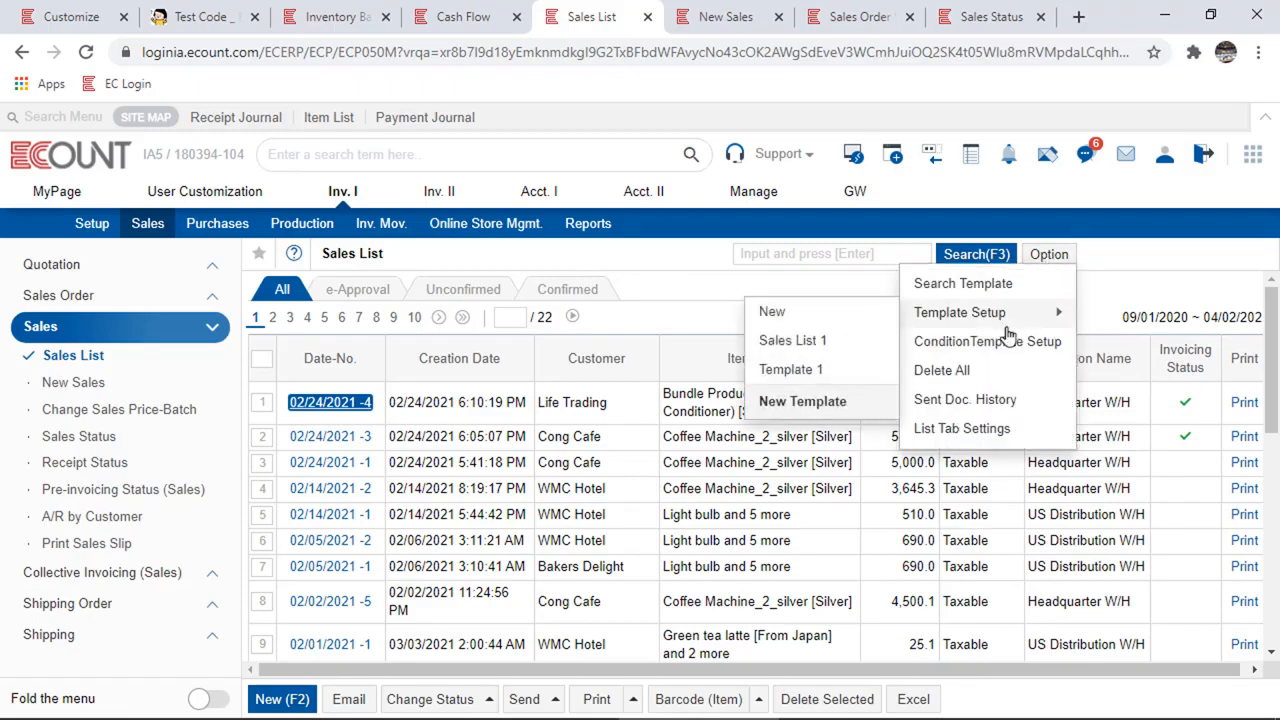
{"action": "left_click", "coordinate": [428, 426]}
{"action": "left_click_drag", "start_coordinate": [516, 404], "coordinate": [396, 404]}
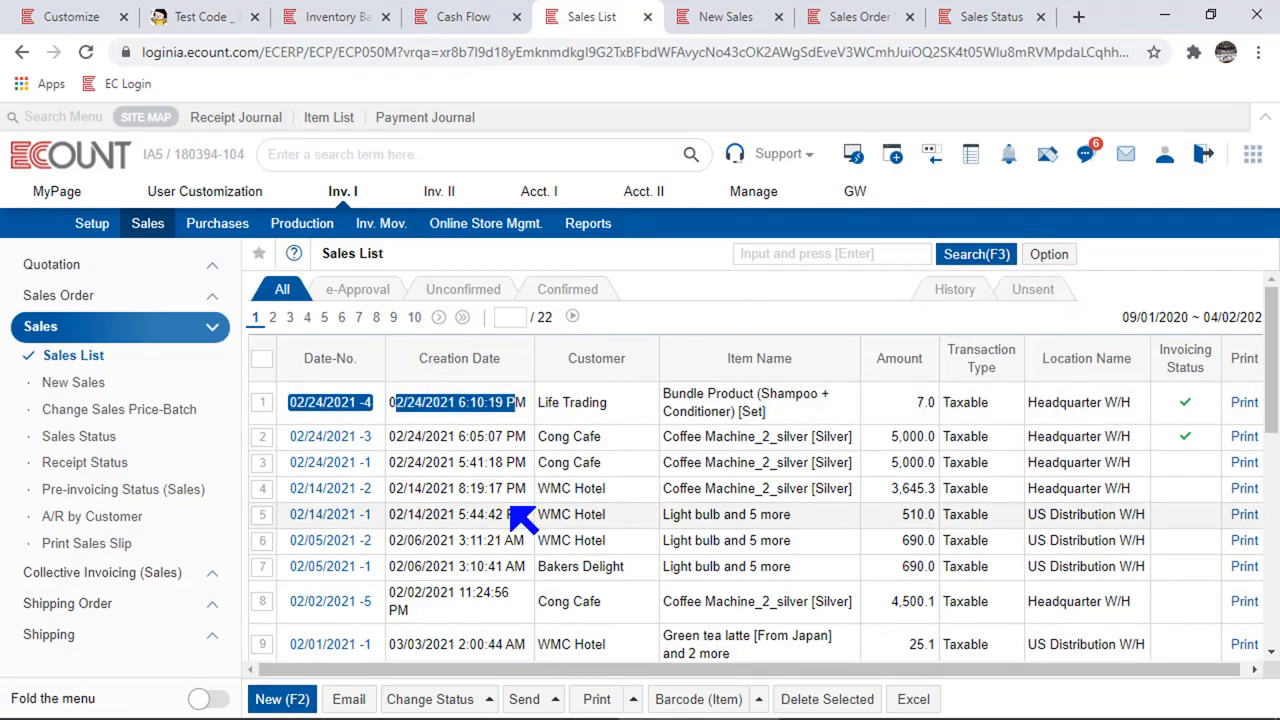
Try placing Time before Day in the Date/Day/Time display order, check the example view, and close the settings without saving
{"action": "left_click", "coordinate": [60, 14]}
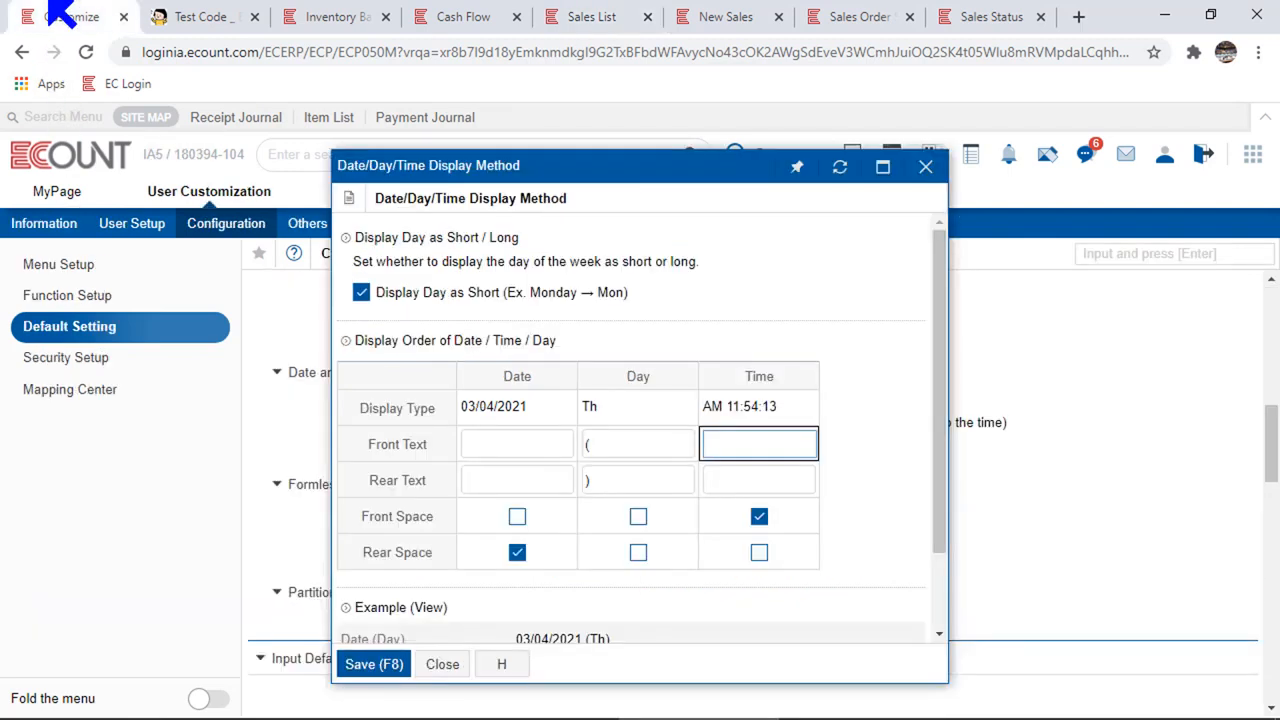
{"action": "left_click", "coordinate": [860, 430]}
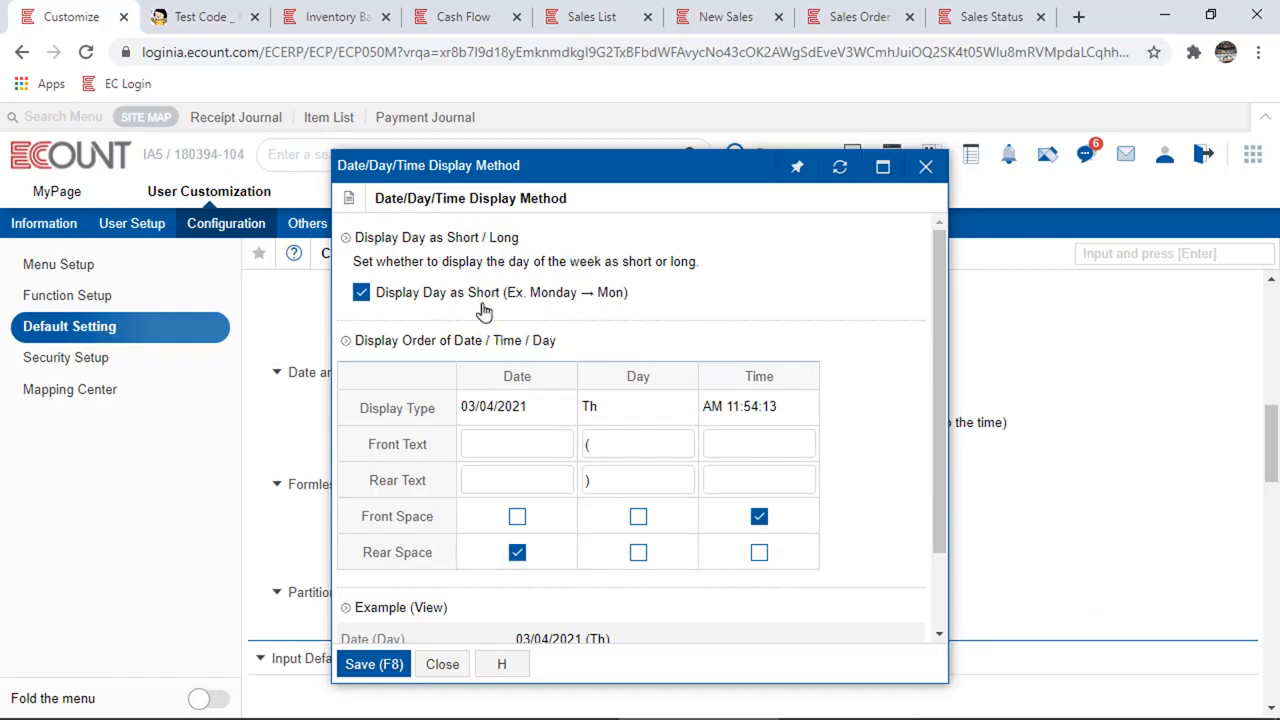
{"action": "left_click", "coordinate": [360, 296]}
{"action": "left_click", "coordinate": [360, 296]}
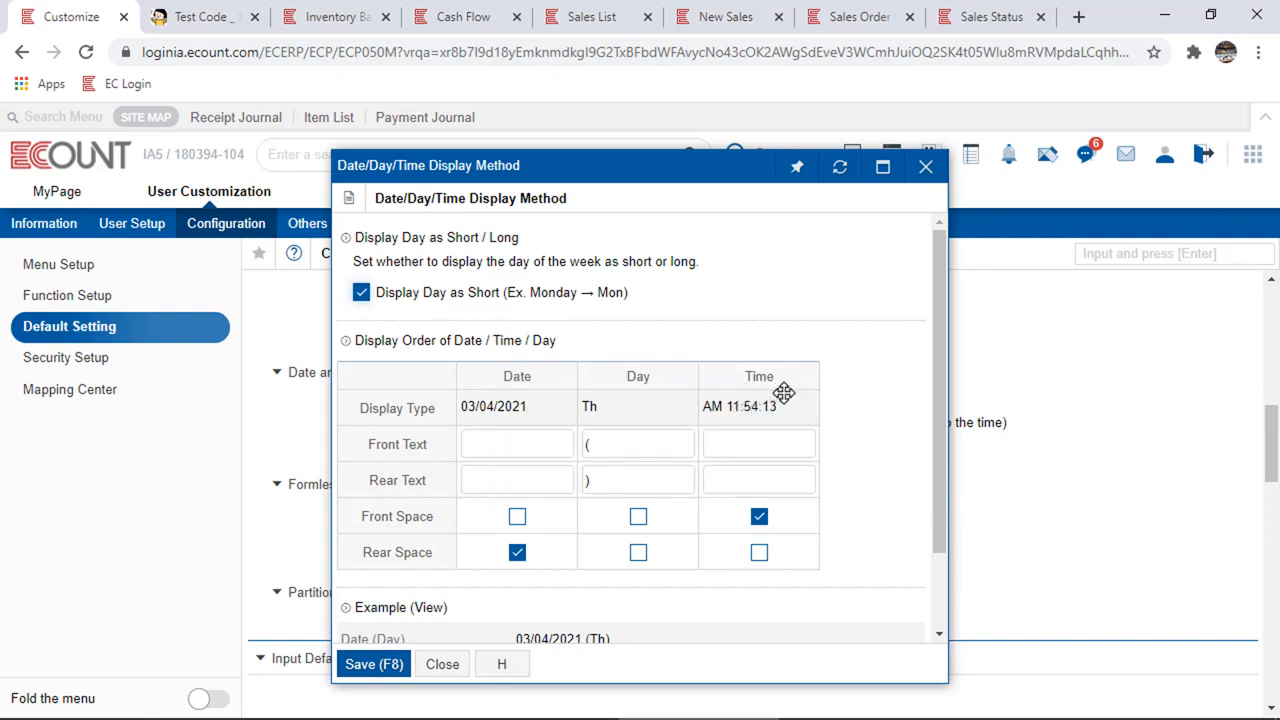
{"action": "left_click_drag", "start_coordinate": [794, 376], "coordinate": [639, 379]}
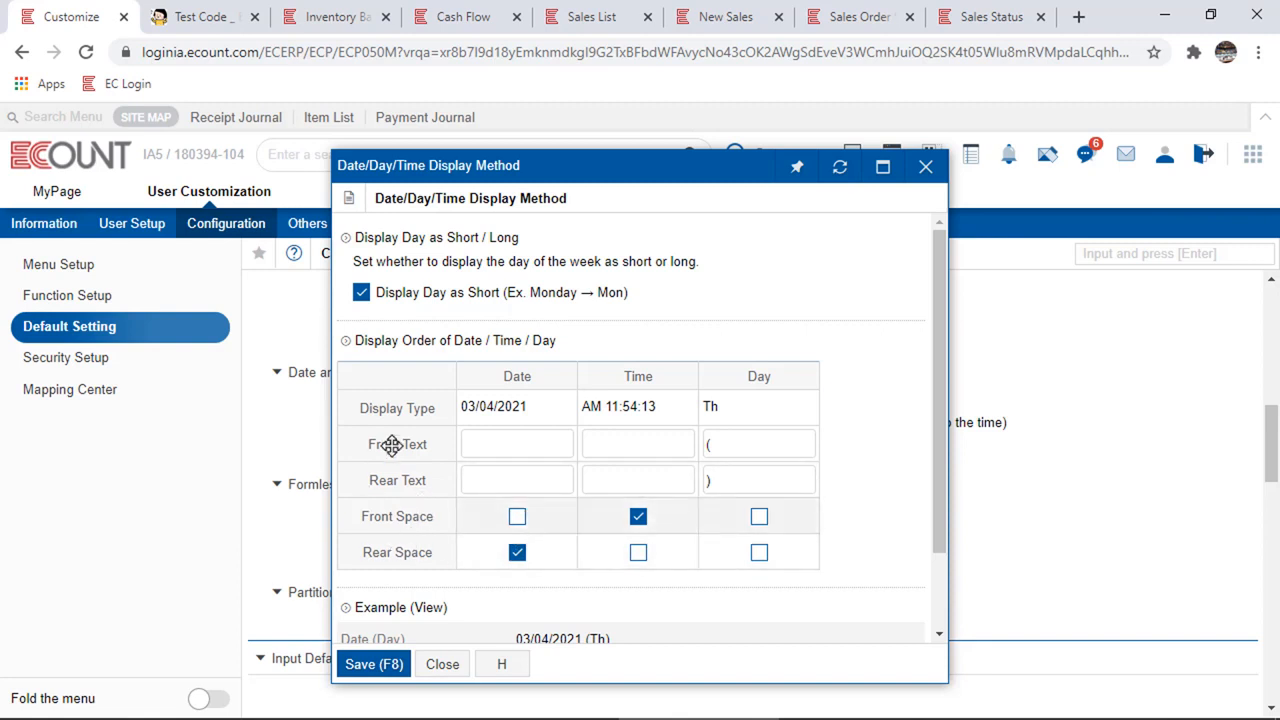
{"action": "scroll", "coordinate": [917, 503], "scroll_direction": "down", "scroll_amount": 1}
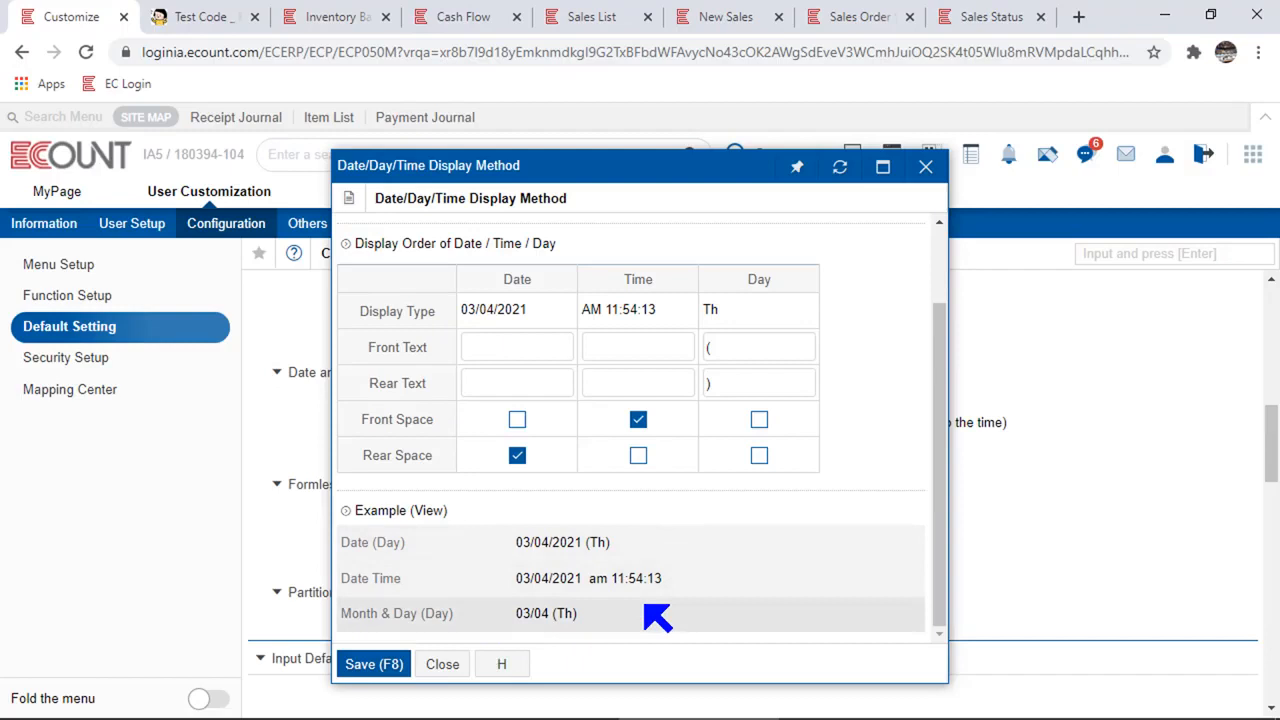
{"action": "scroll", "coordinate": [760, 628], "scroll_direction": "up", "scroll_amount": 1}
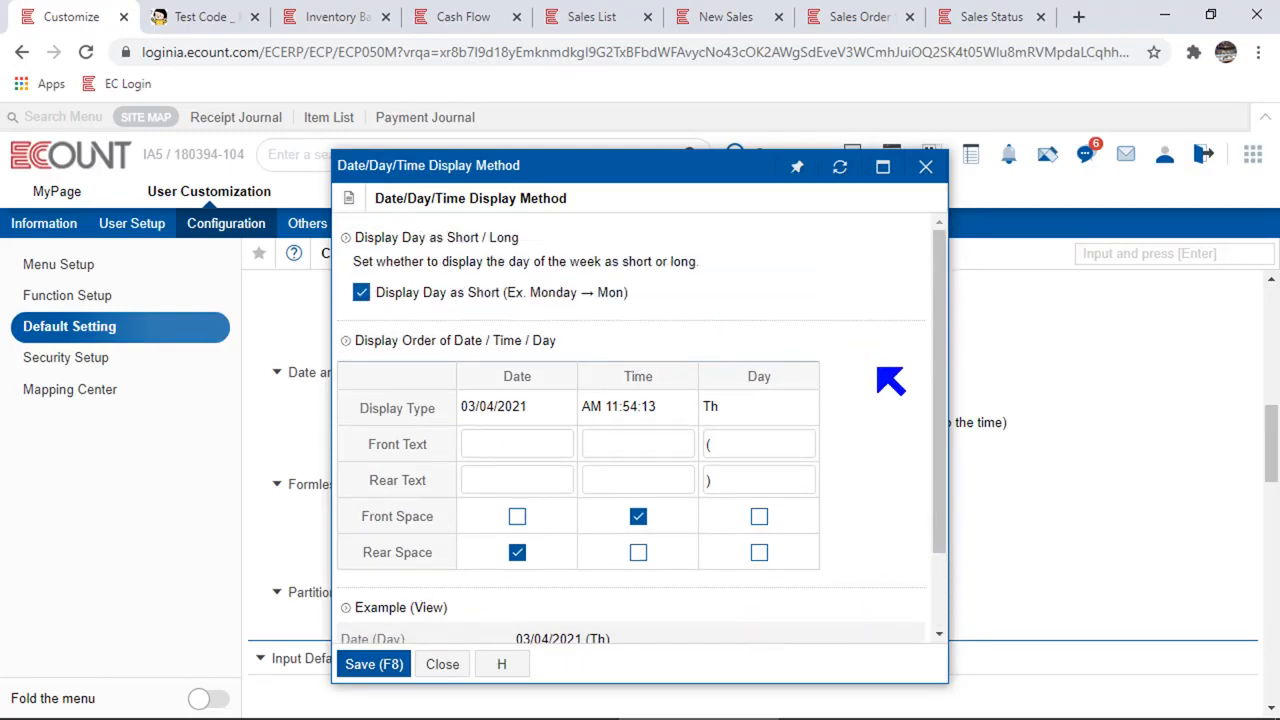
{"action": "left_click", "coordinate": [443, 664]}
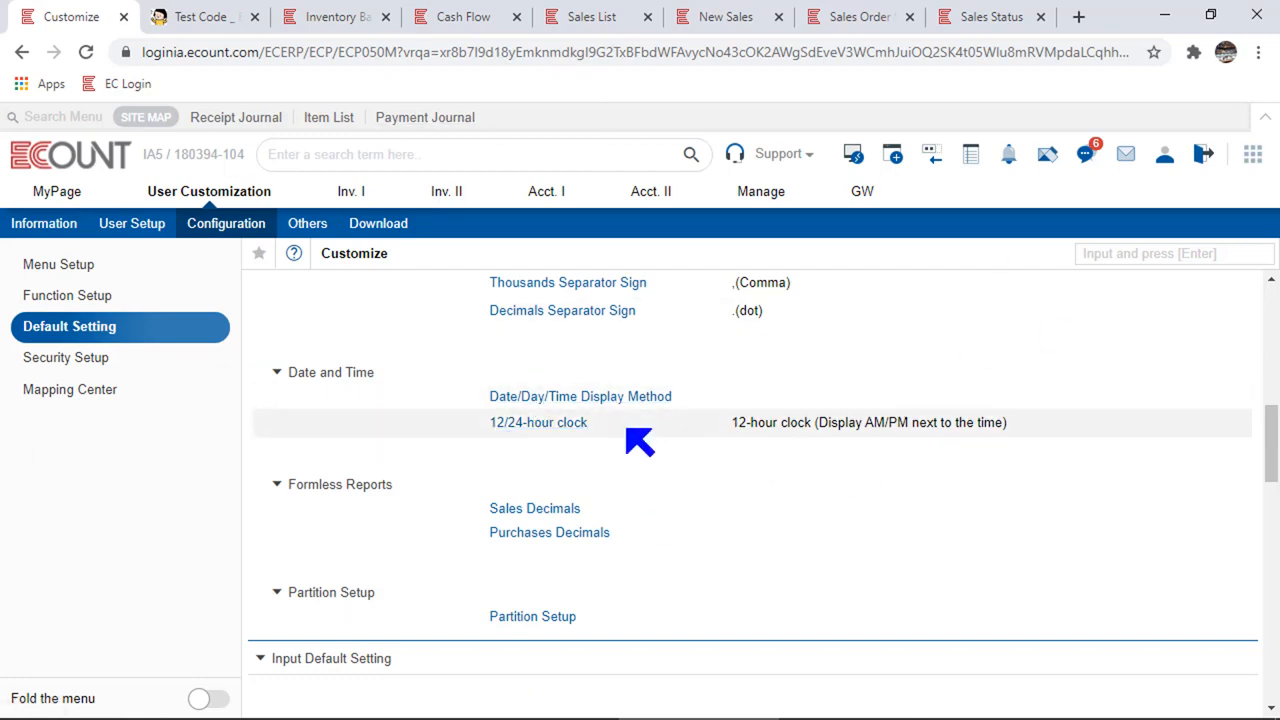
Examine the available 12/24-hour clock options in the Time Format settings and close them without saving
{"action": "left_click", "coordinate": [563, 423]}
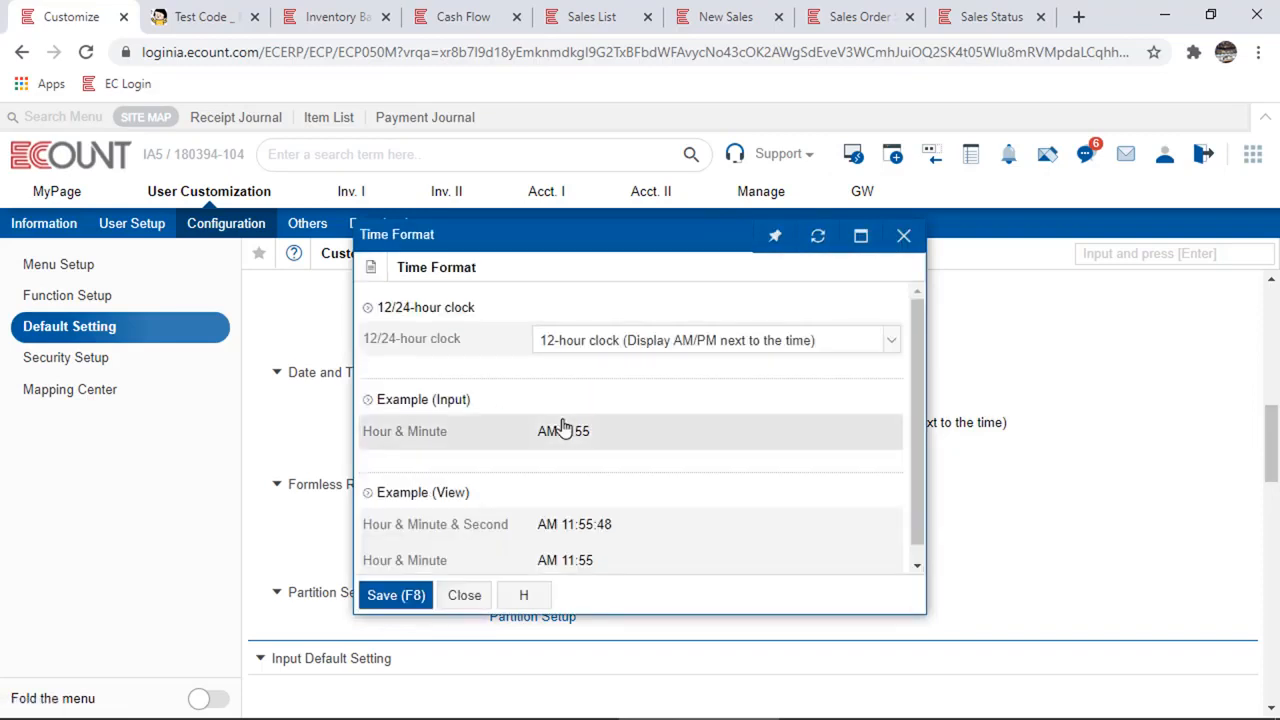
{"action": "left_click", "coordinate": [849, 340]}
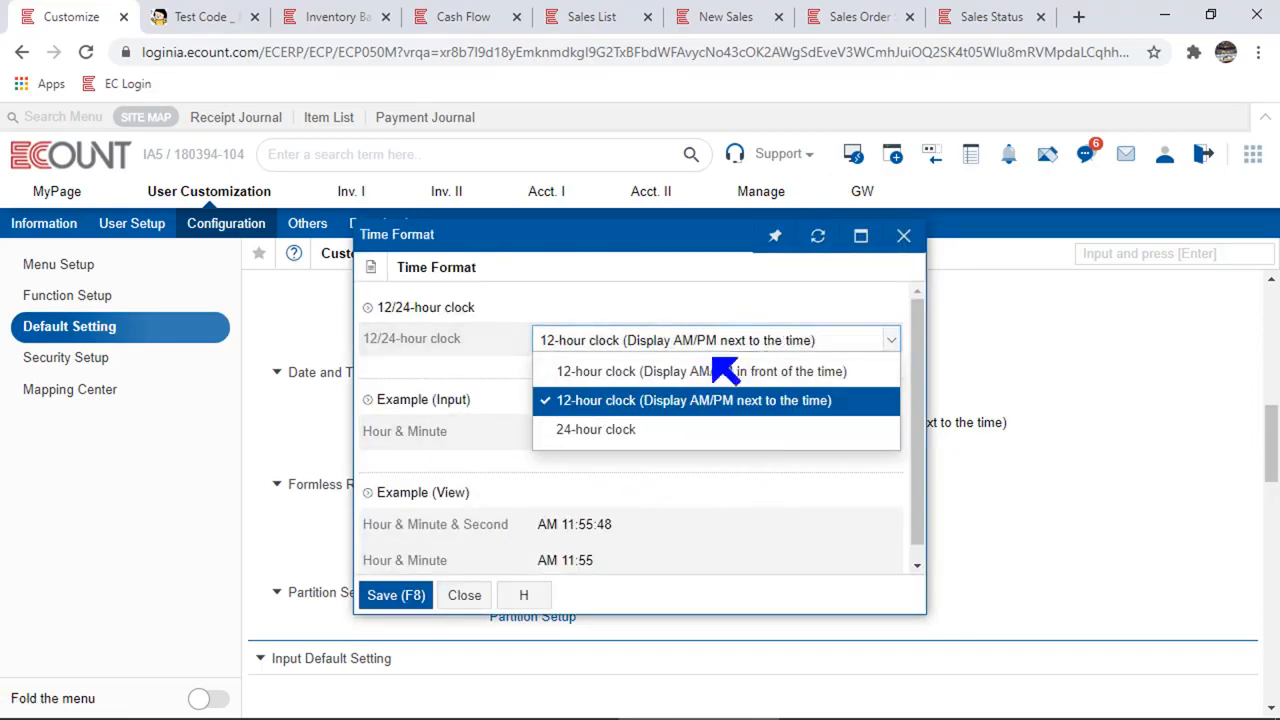
{"action": "left_click", "coordinate": [811, 505]}
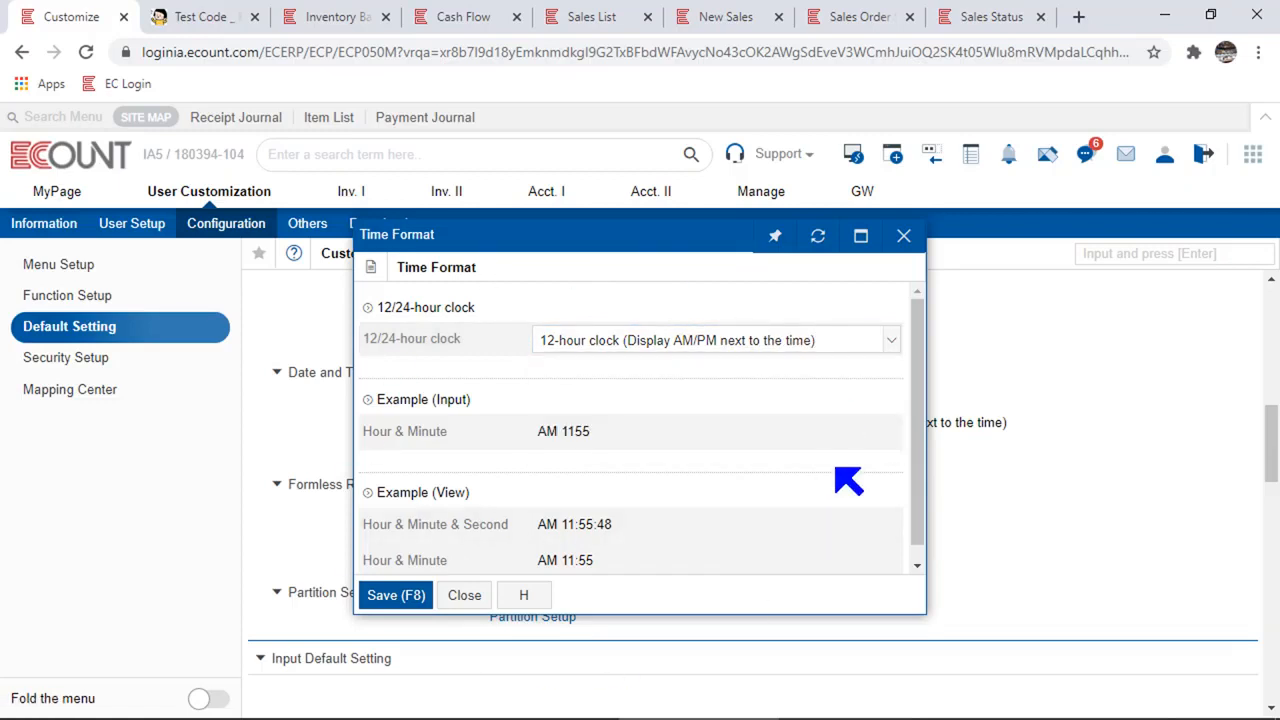
{"action": "left_click", "coordinate": [465, 596]}
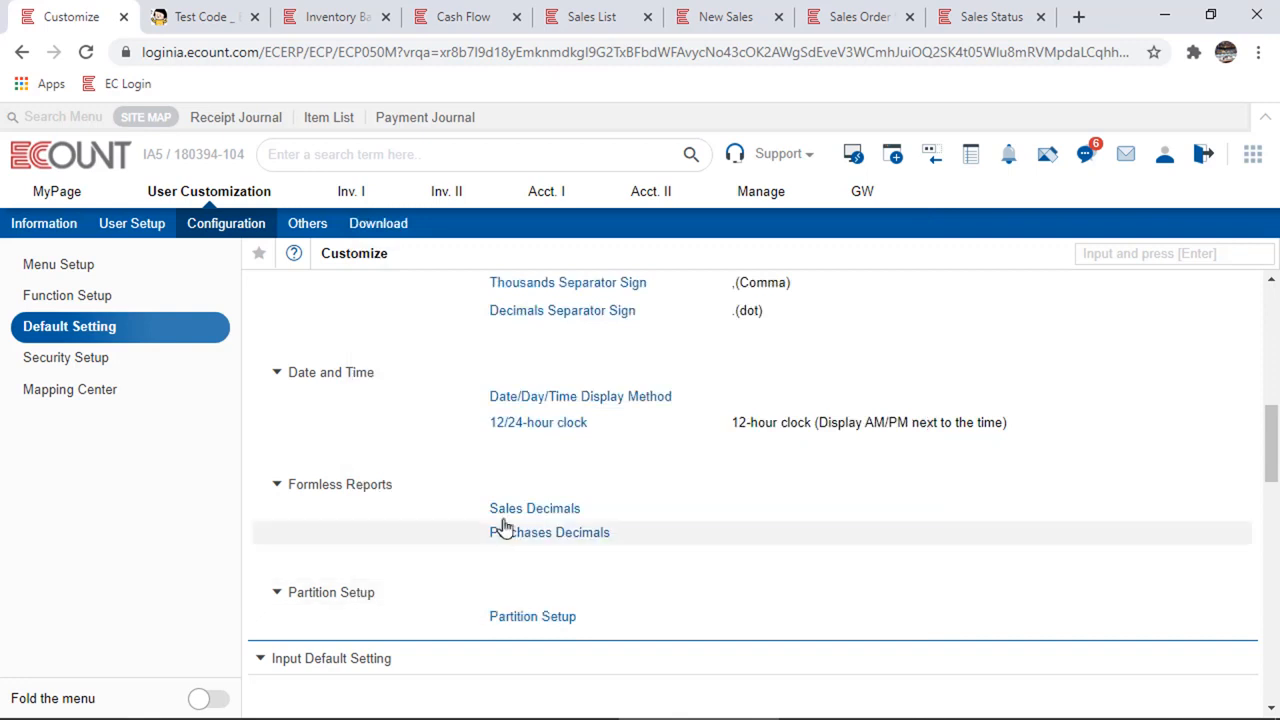
Open the Sales Decimals settings under Formless Reports, examine the default decimal options, and close them without saving
{"action": "left_click_drag", "start_coordinate": [405, 486], "coordinate": [279, 486]}
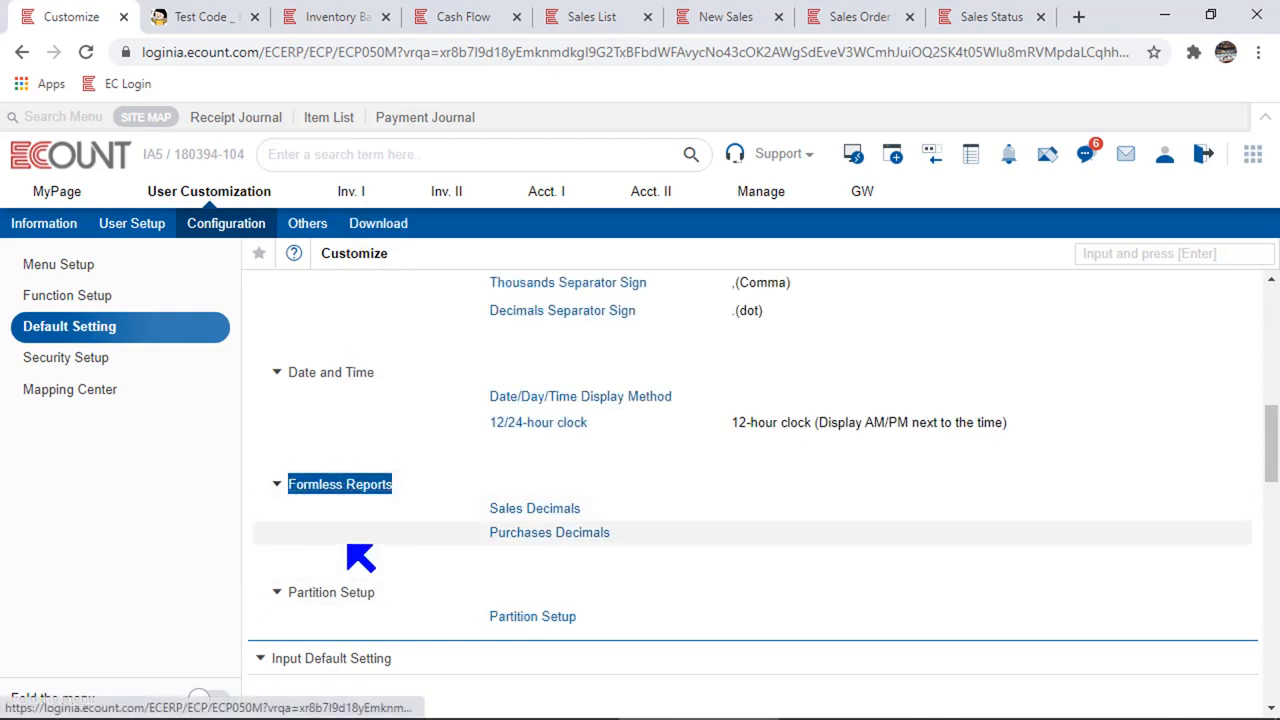
{"action": "left_click", "coordinate": [360, 558]}
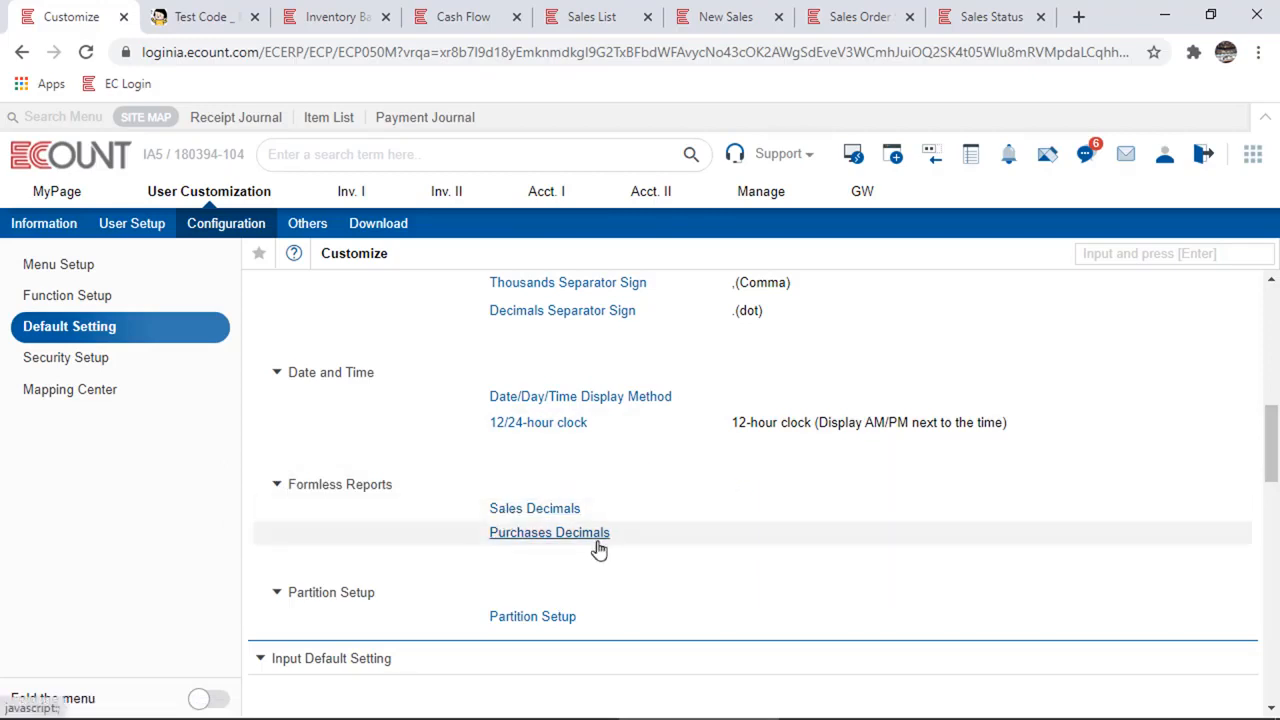
{"action": "left_click", "coordinate": [549, 510]}
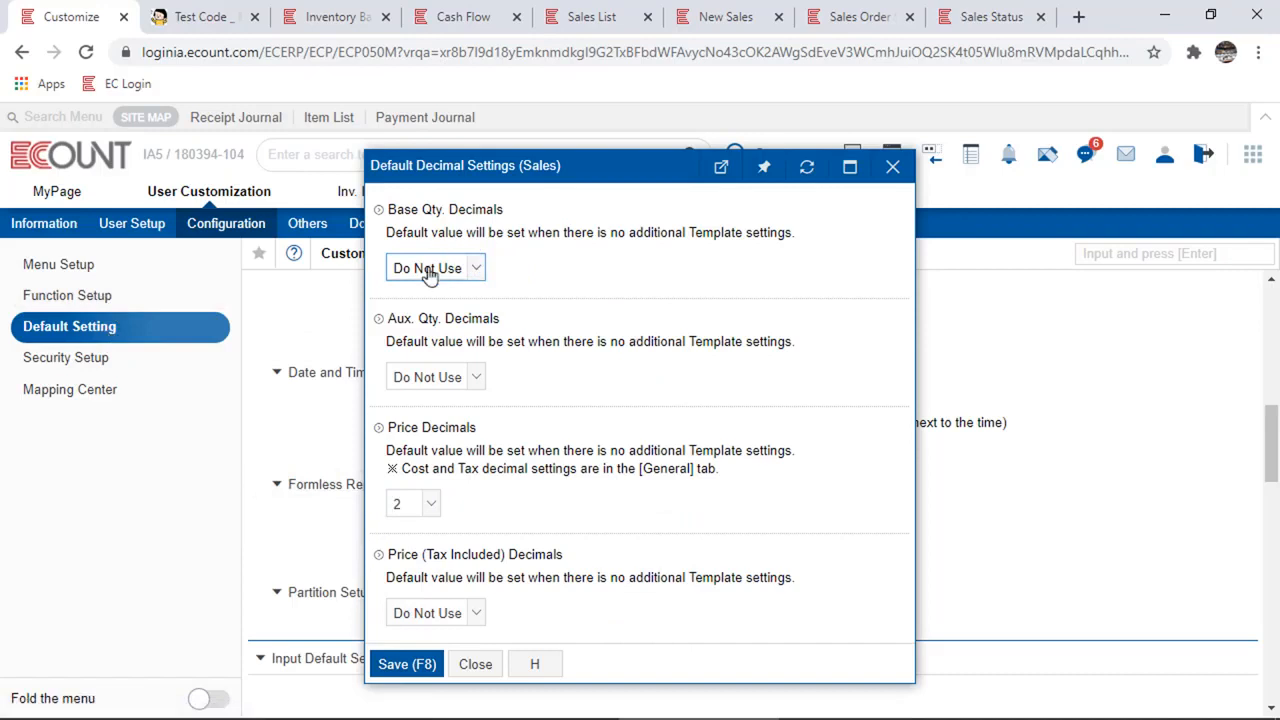
{"action": "left_click", "coordinate": [893, 167]}
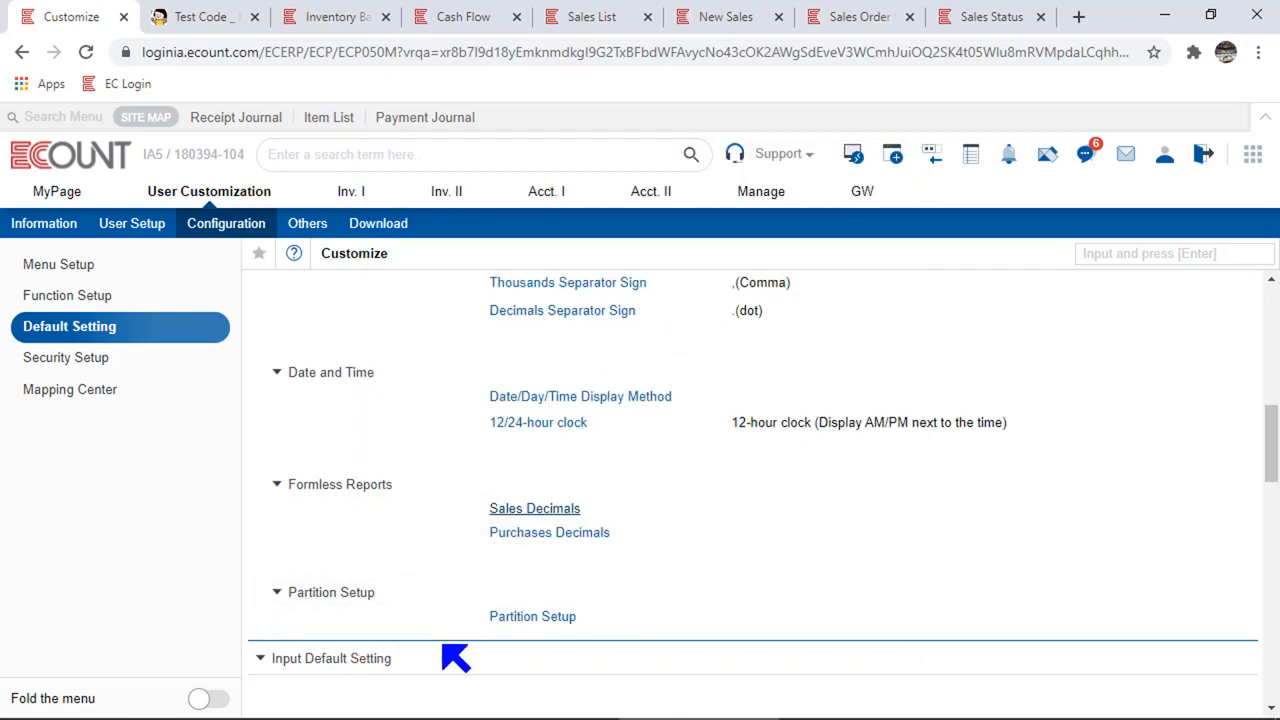
Open the Partition Setup and examine the layouts and column widths of Partitions 1 to 3
{"action": "left_click", "coordinate": [546, 619]}
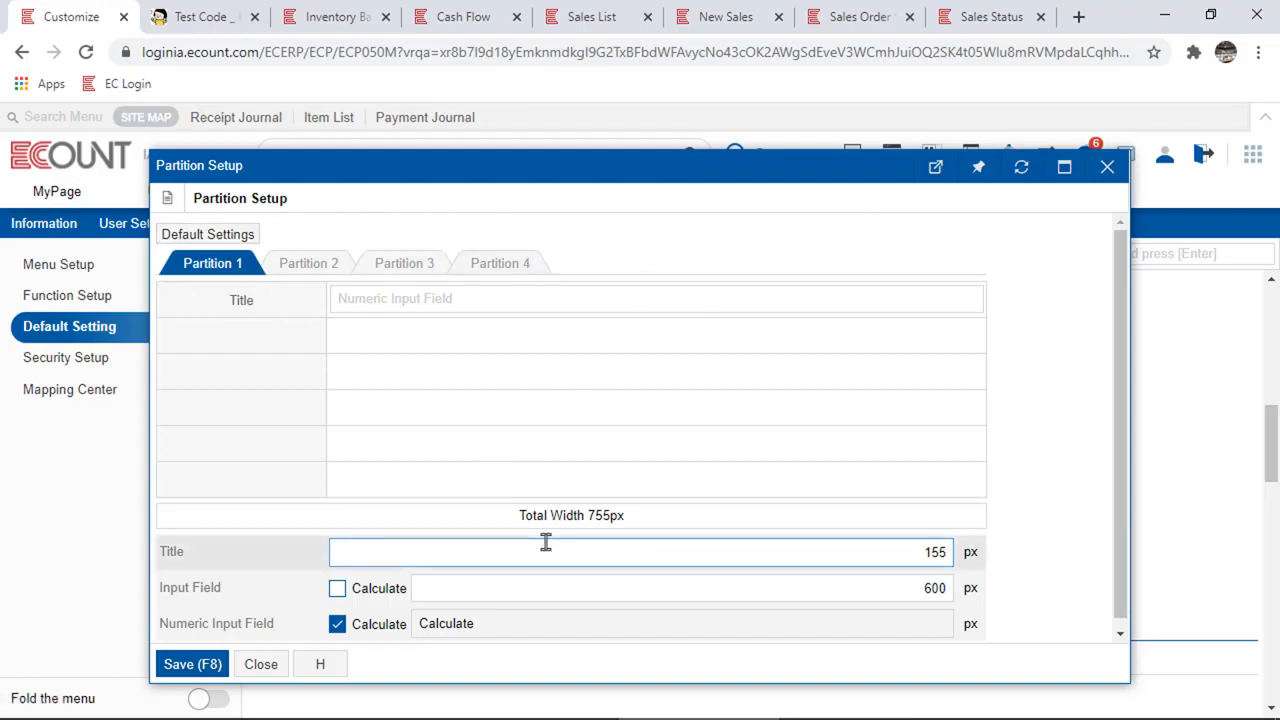
{"action": "left_click", "coordinate": [352, 274]}
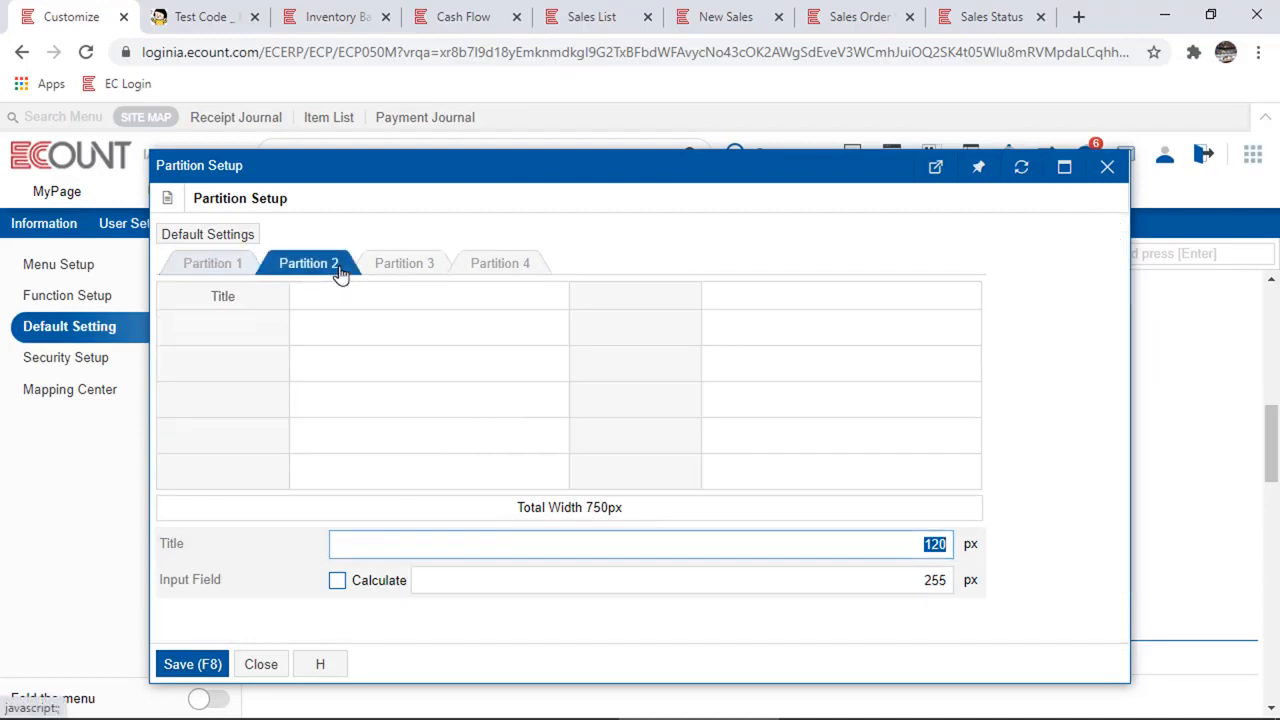
{"action": "left_click", "coordinate": [426, 272]}
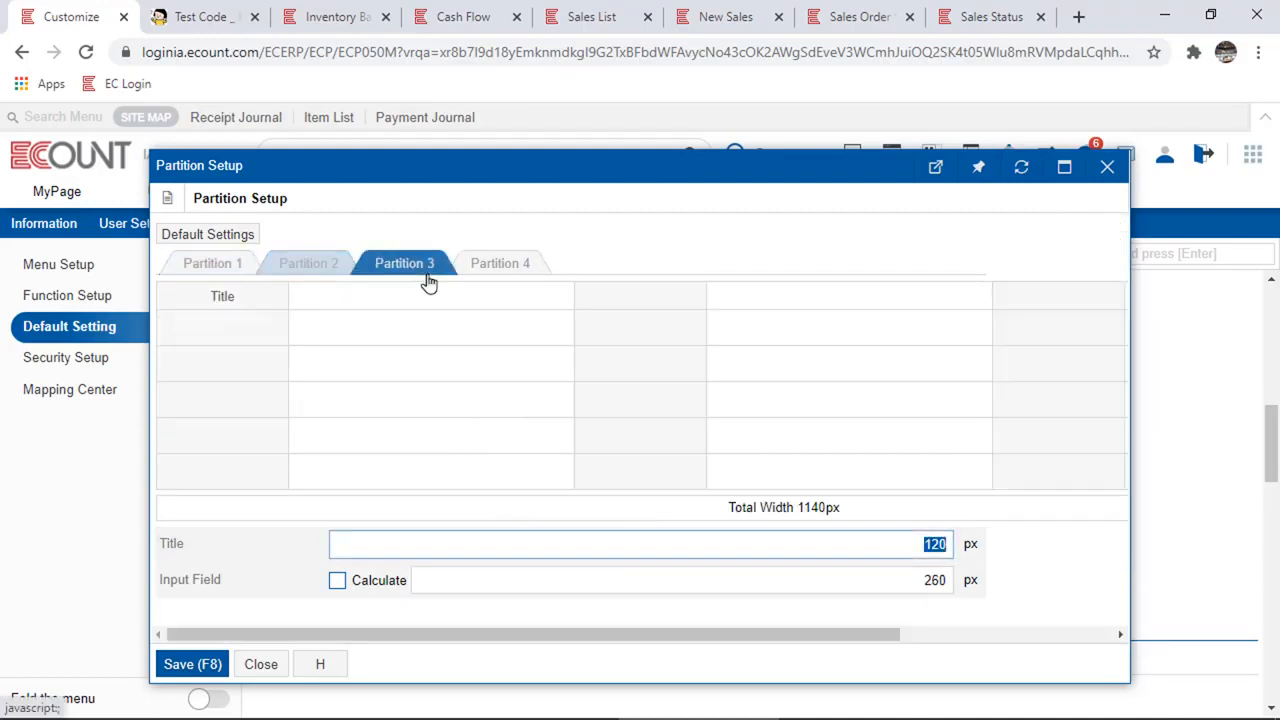
Try a 60 px title width in Partition 4, and resize its columns to about 181 px for Title and 213 px for Input Field
{"action": "left_click", "coordinate": [500, 266]}
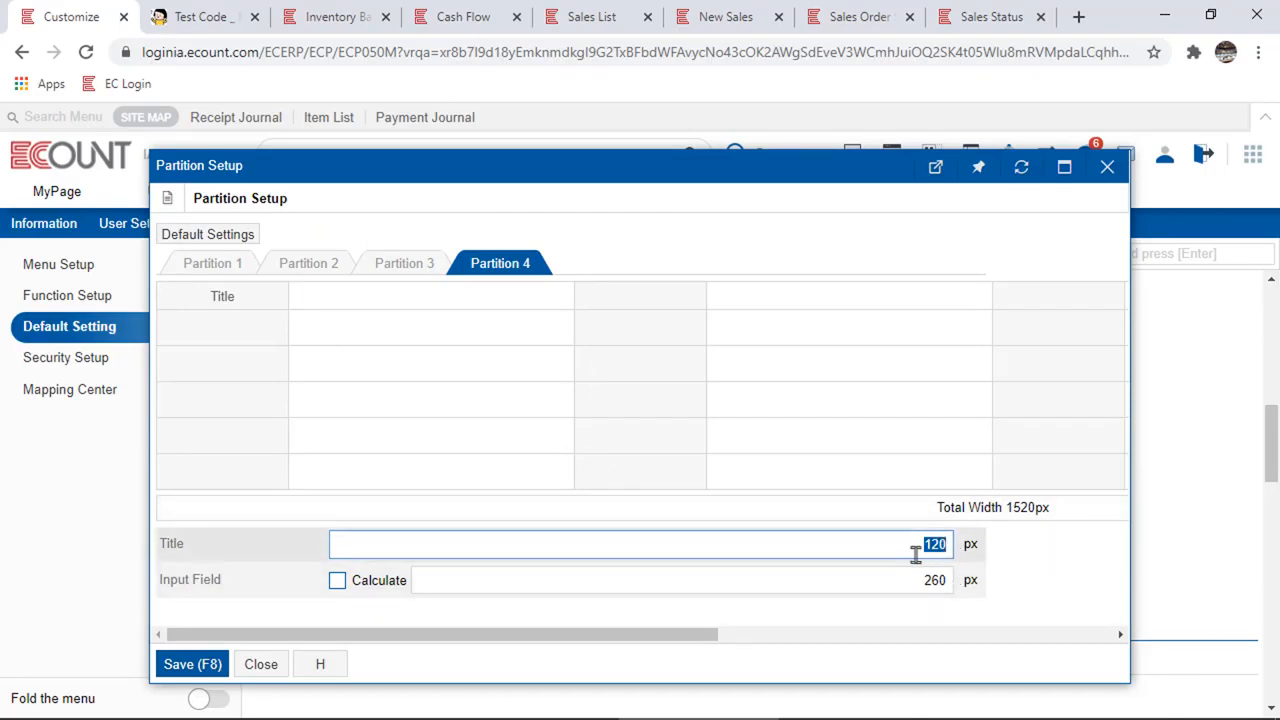
{"action": "key", "text": "Return"}
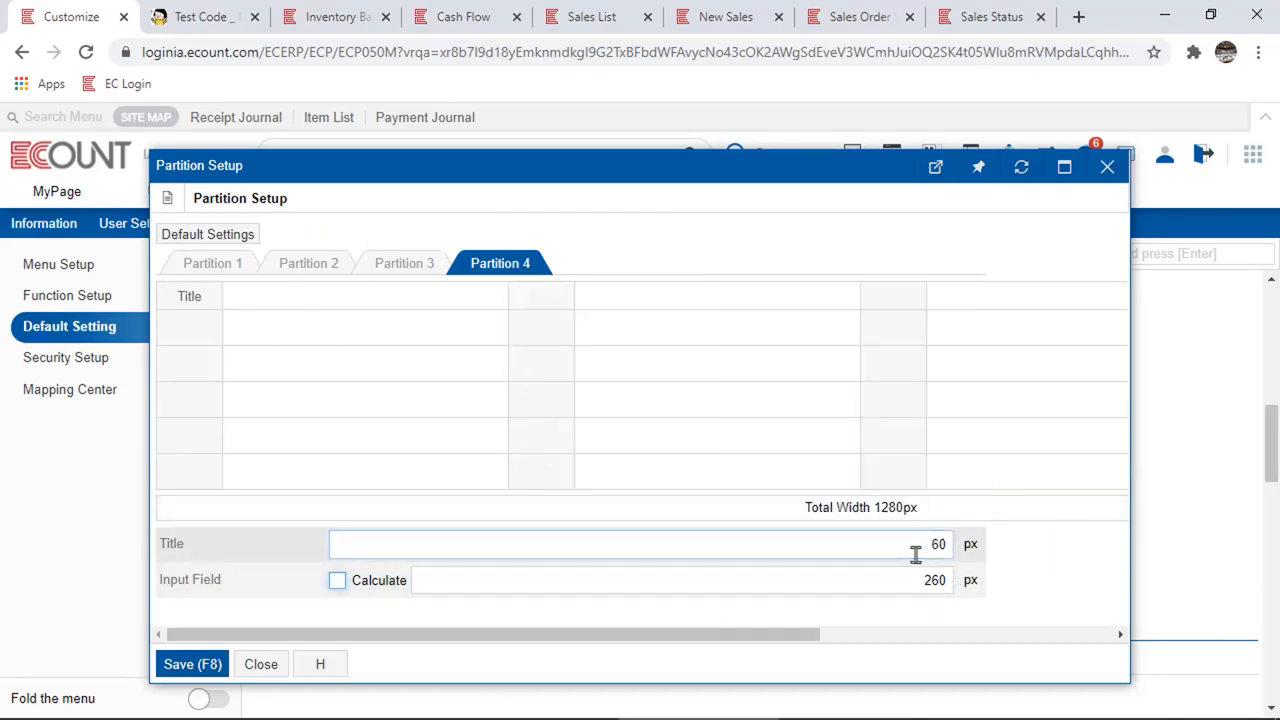
{"action": "left_click_drag", "start_coordinate": [573, 354], "coordinate": [536, 372]}
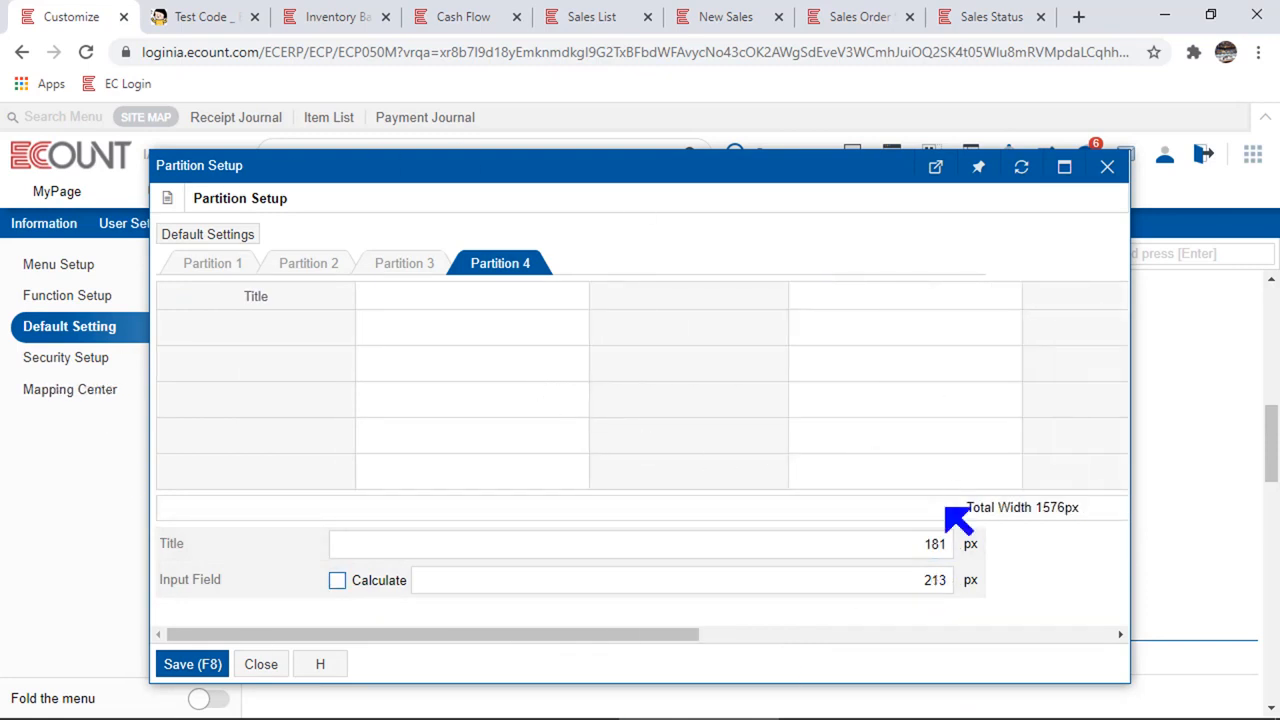
Try Partition 1 for the top area in the New Sales input screen settings, and close the Partition Setup without saving
{"action": "left_click", "coordinate": [449, 17]}
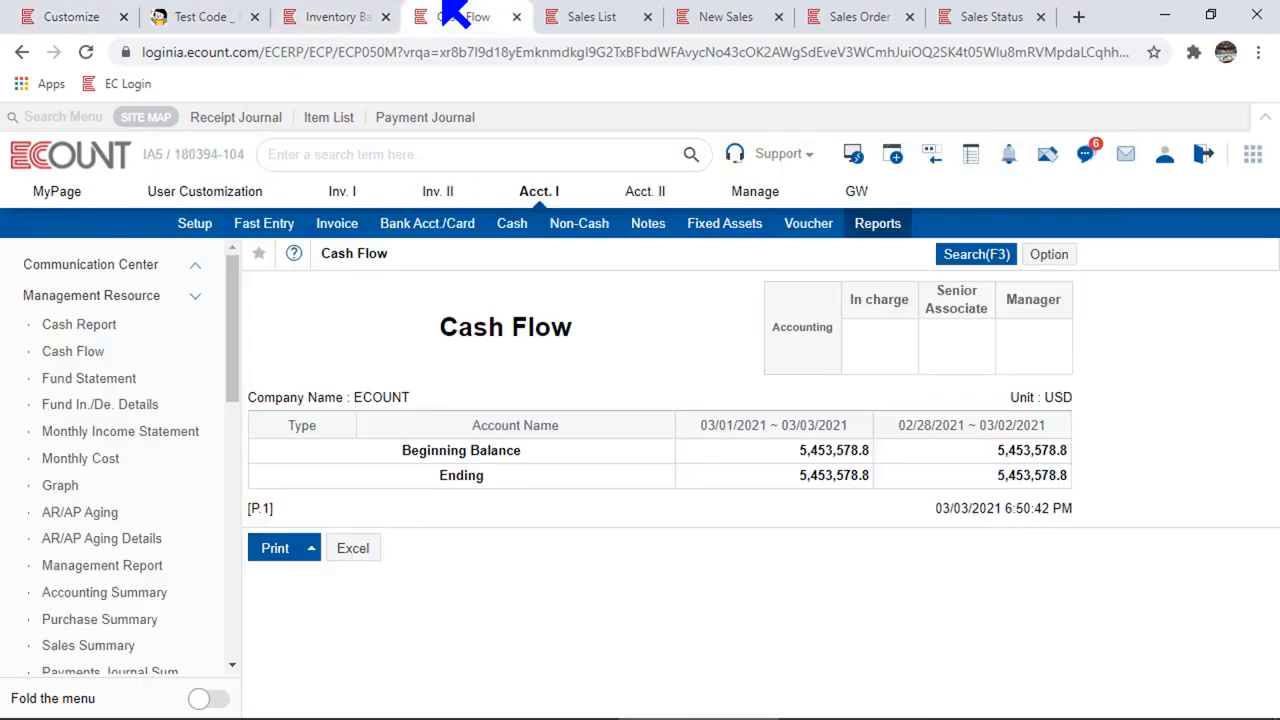
{"action": "left_click", "coordinate": [595, 17]}
{"action": "left_click", "coordinate": [749, 16]}
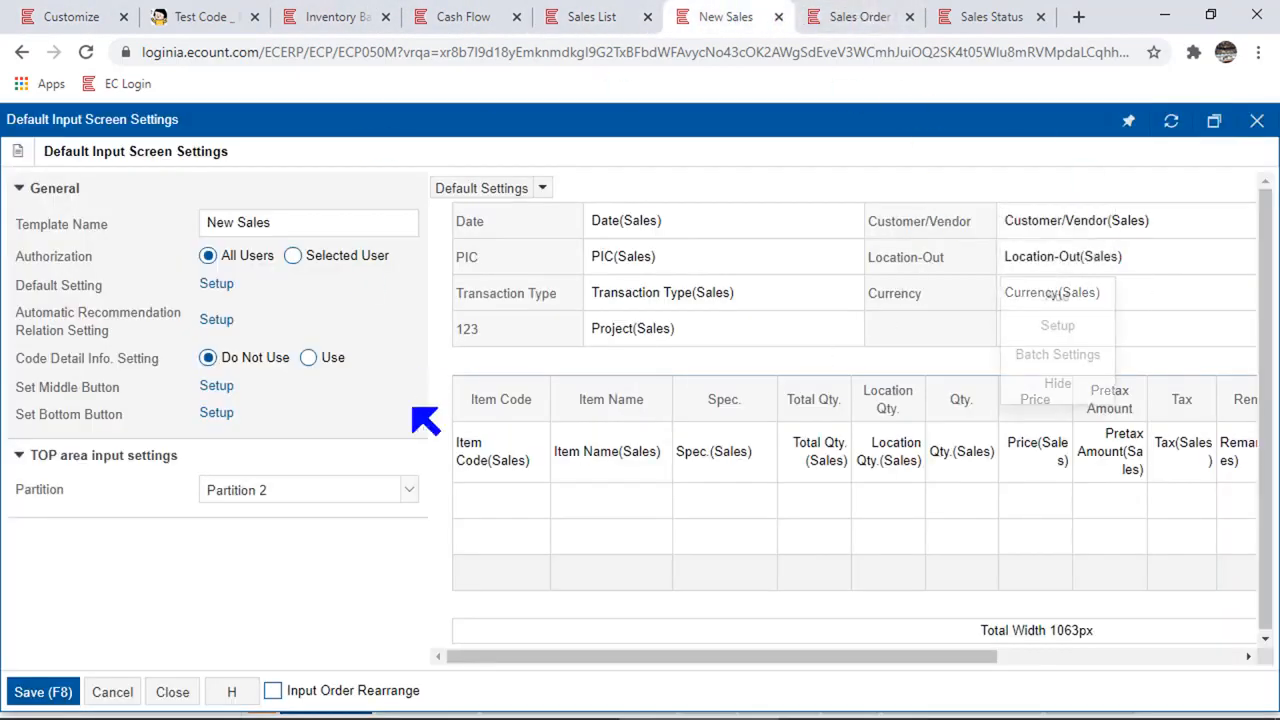
{"action": "left_click", "coordinate": [245, 492]}
{"action": "left_click", "coordinate": [253, 522]}
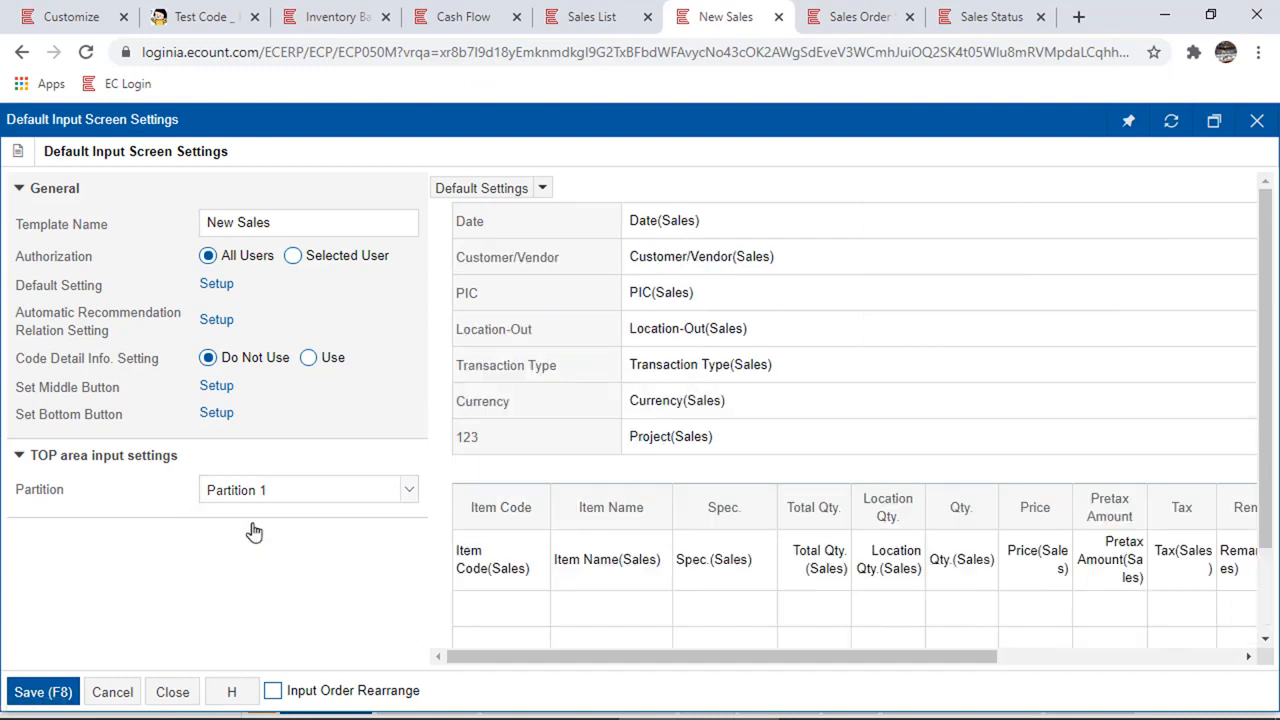
{"action": "left_click", "coordinate": [70, 18]}
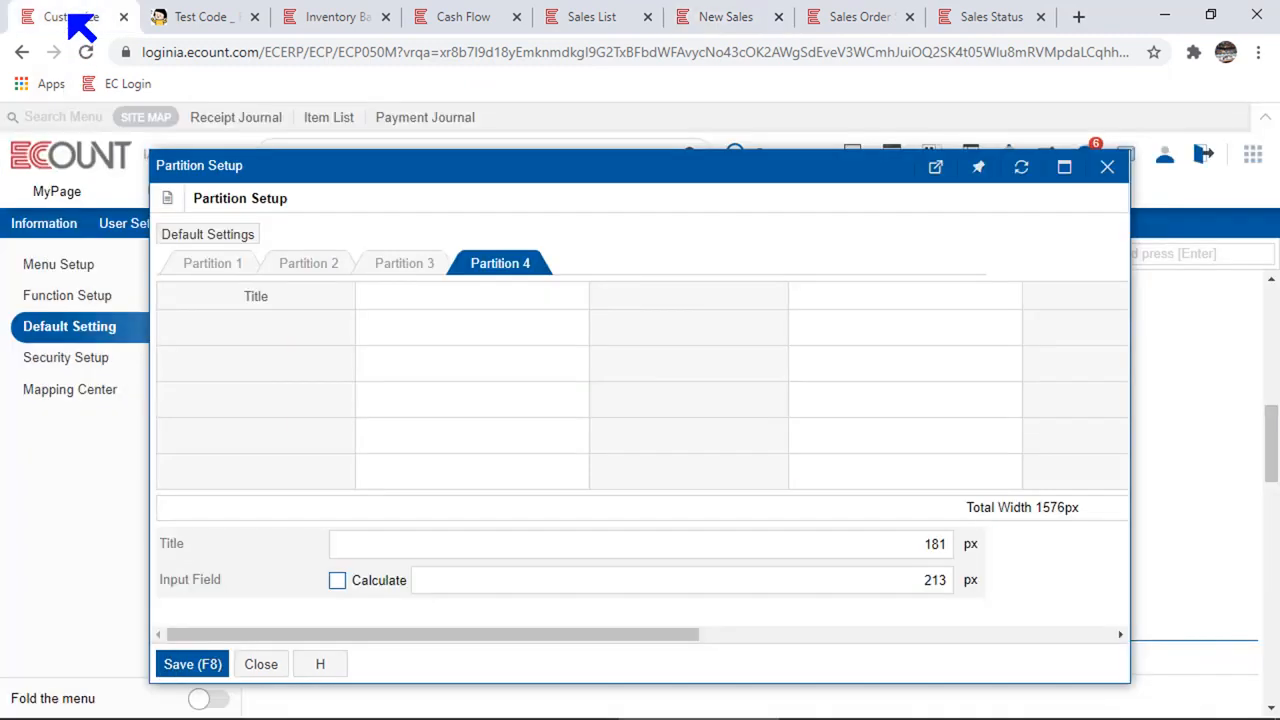
{"action": "left_click", "coordinate": [1107, 167]}
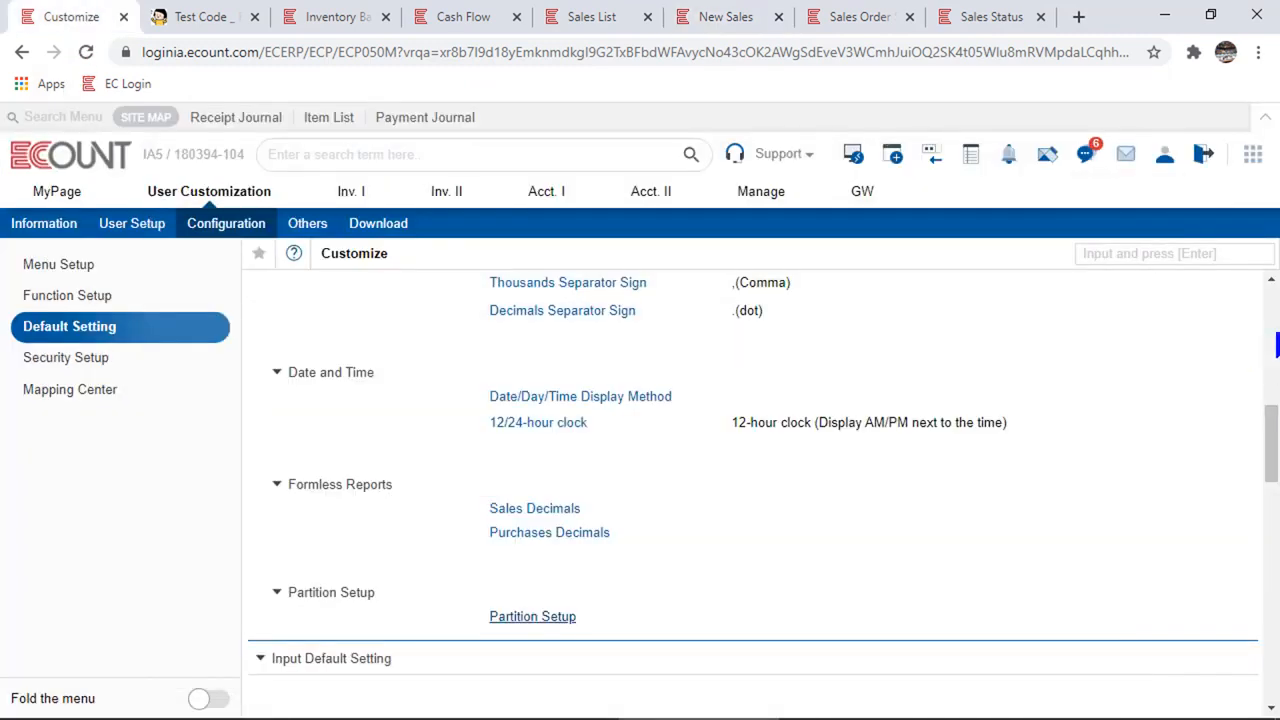
Find the rounding methods under Input Default Setting, examine the options for Pretax Amount, and close the Decimals settings without saving
{"action": "scroll", "coordinate": [1276, 345], "scroll_direction": "up", "scroll_amount": 10}
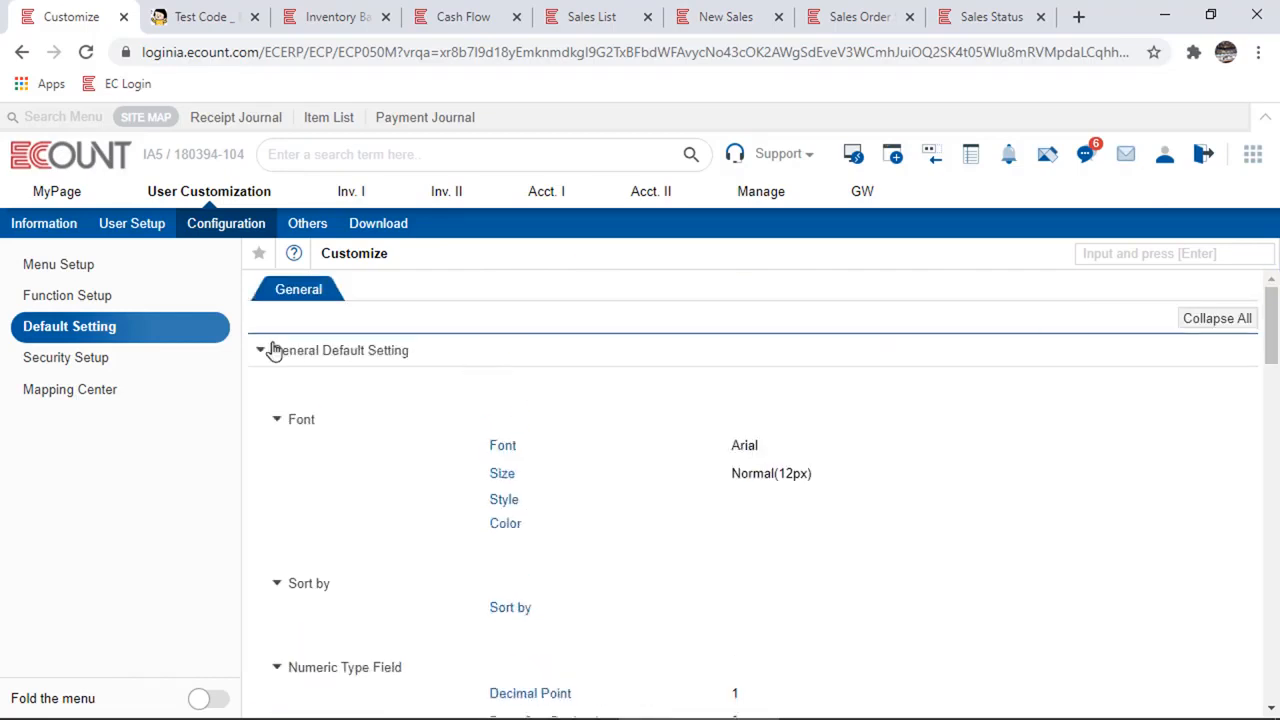
{"action": "scroll", "coordinate": [1276, 580], "scroll_direction": "down", "scroll_amount": 4}
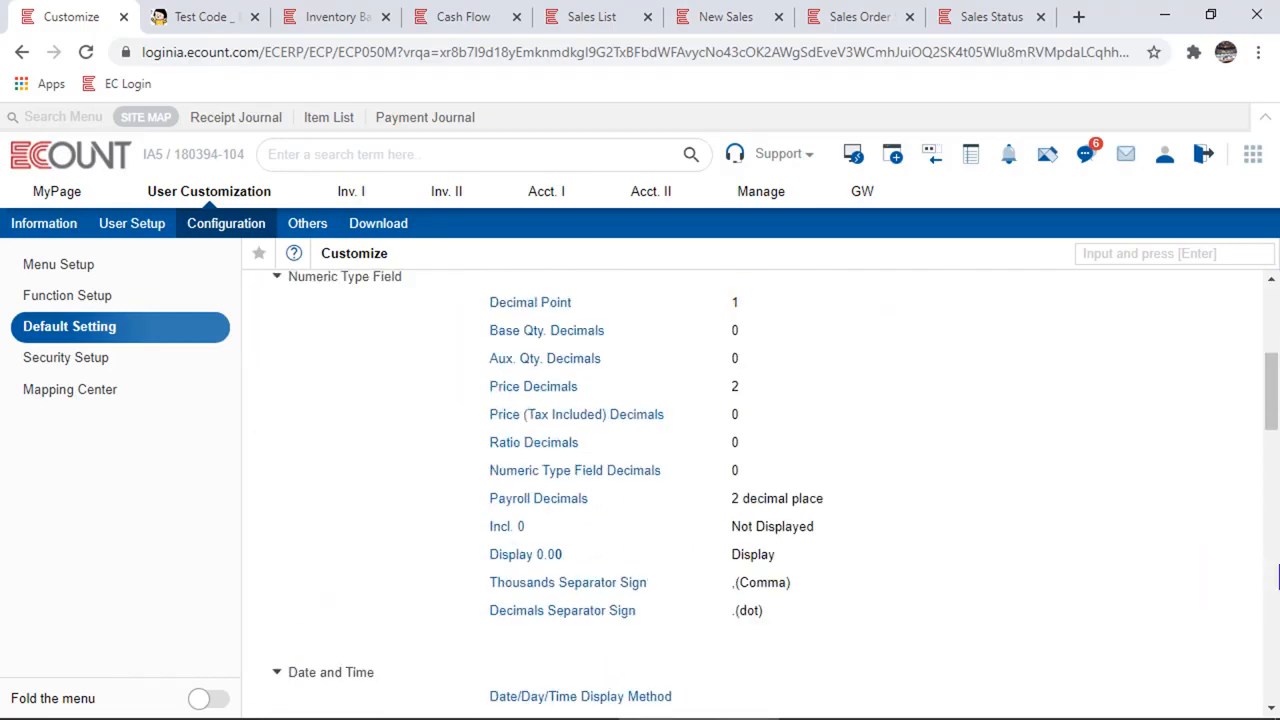
{"action": "scroll", "coordinate": [1276, 578], "scroll_direction": "down", "scroll_amount": 4}
{"action": "left_click_drag", "start_coordinate": [394, 568], "coordinate": [260, 571]}
{"action": "scroll", "coordinate": [766, 589], "scroll_direction": "down", "scroll_amount": 2}
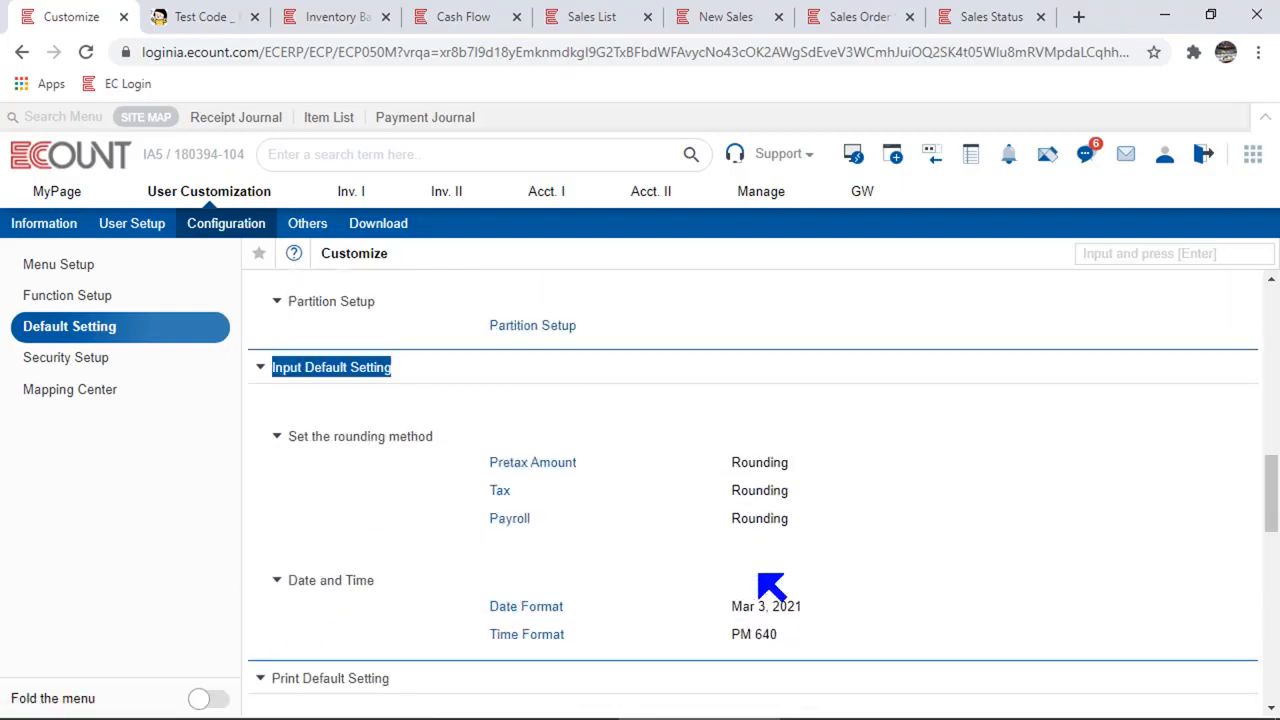
{"action": "scroll", "coordinate": [770, 588], "scroll_direction": "down", "scroll_amount": 1}
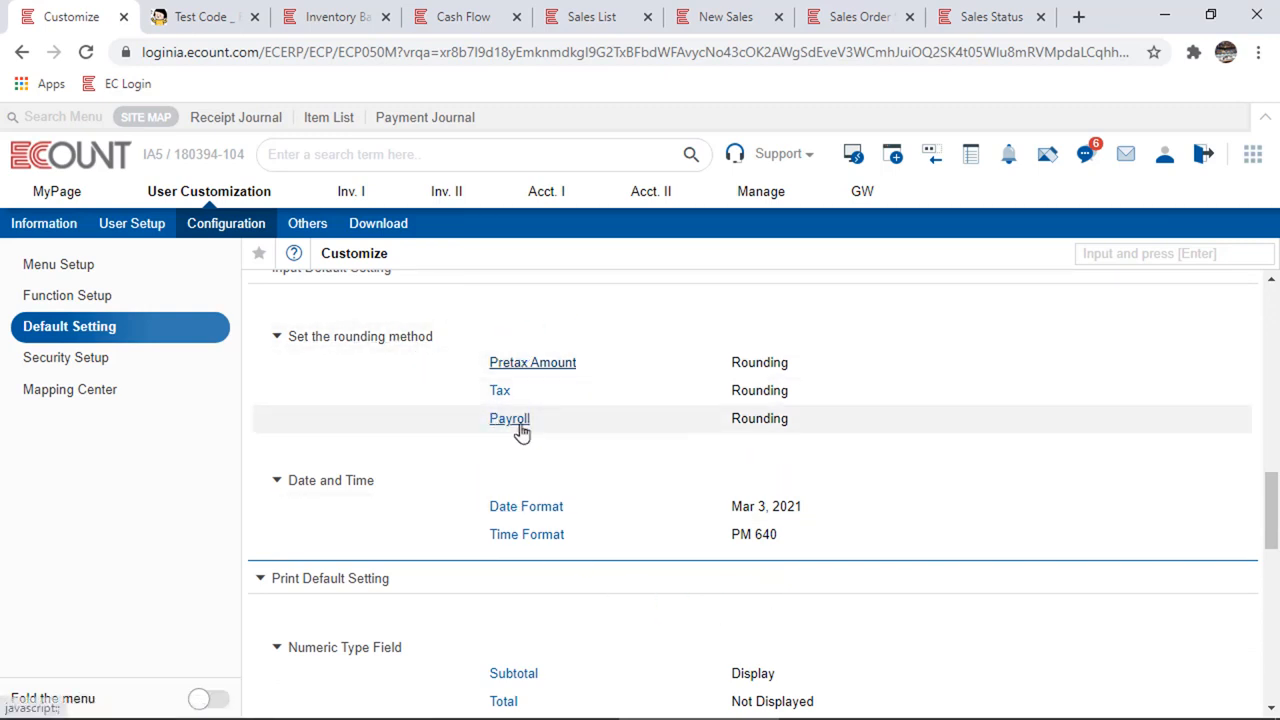
{"action": "left_click", "coordinate": [557, 364]}
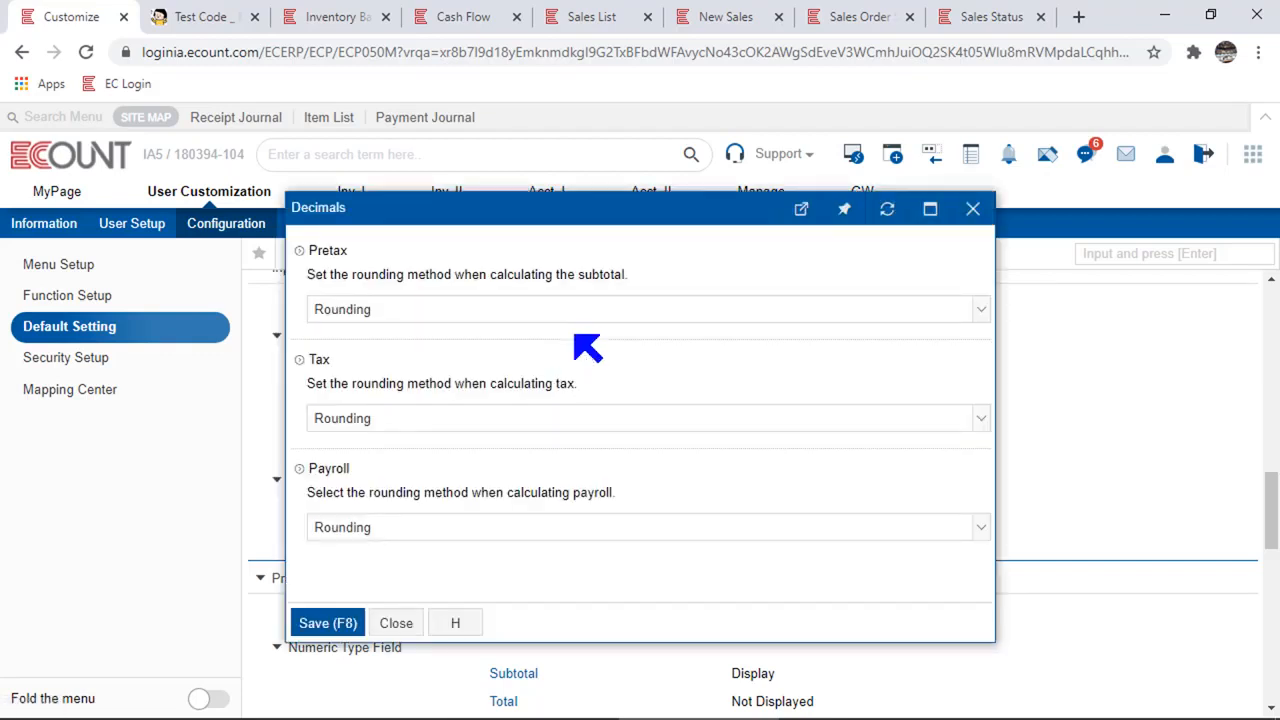
{"action": "left_click", "coordinate": [572, 311]}
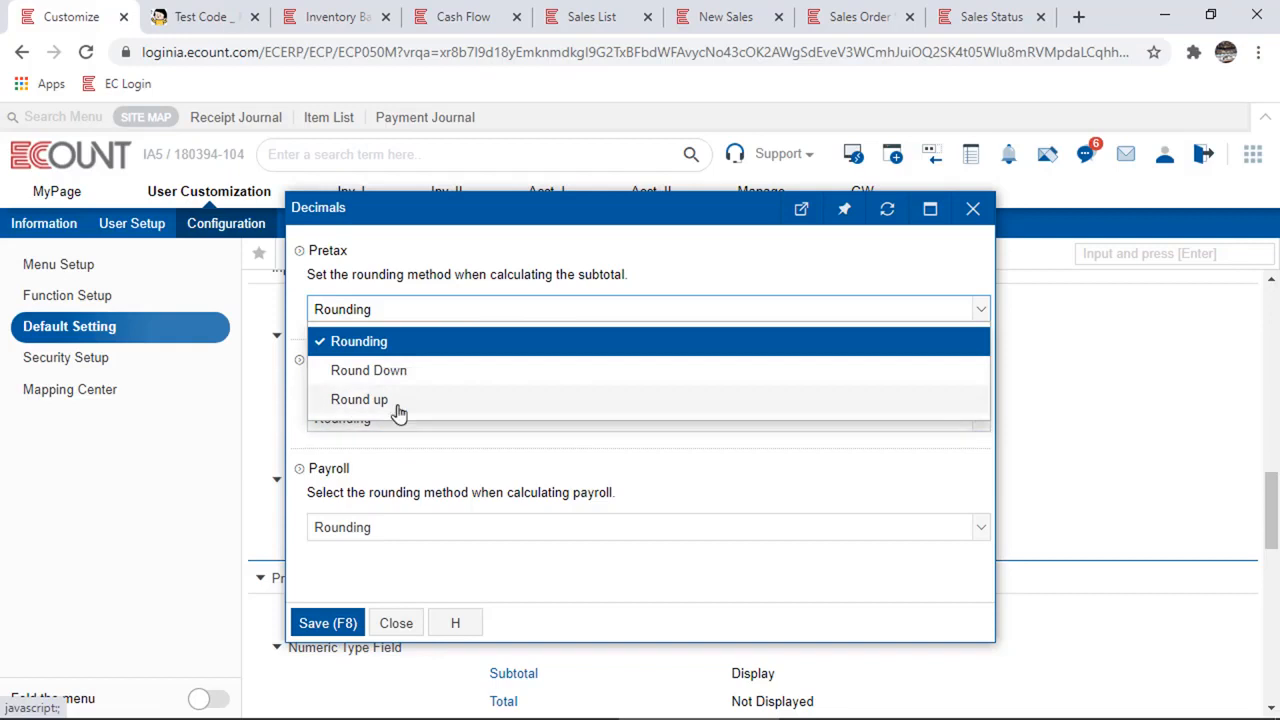
{"action": "left_click", "coordinate": [983, 222]}
{"action": "left_click", "coordinate": [973, 210]}
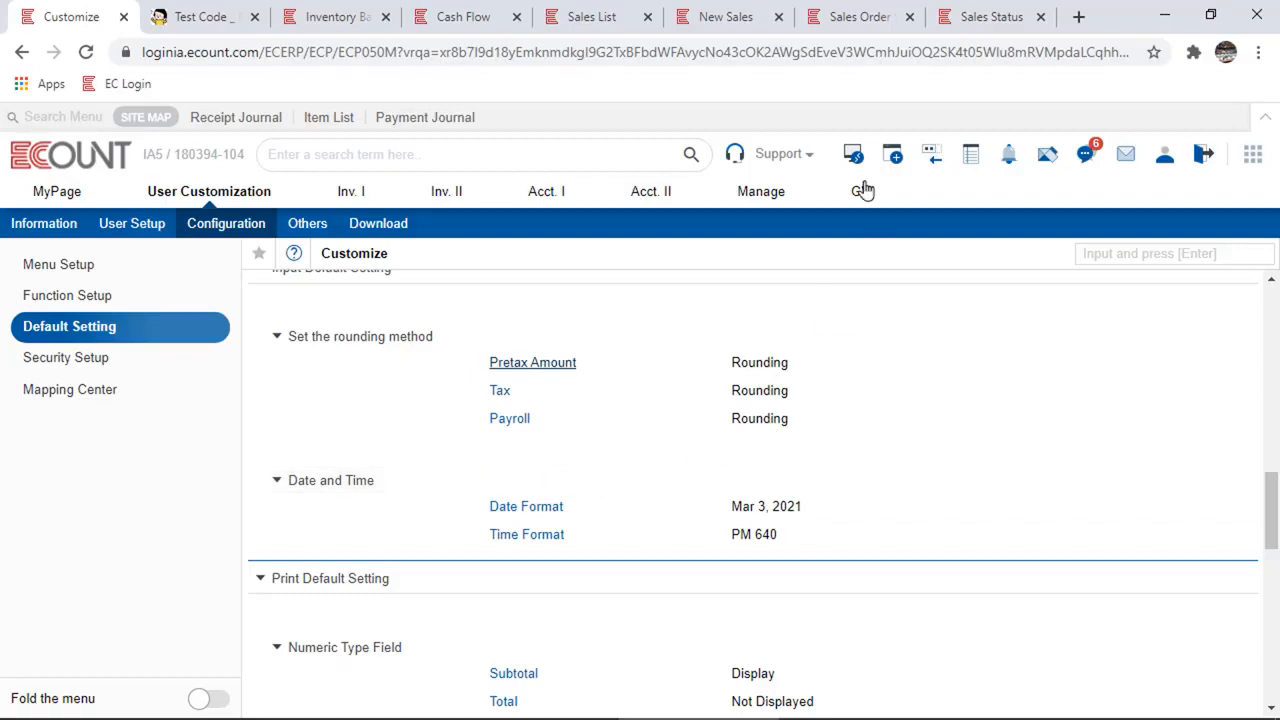
Close the New Sales input screen settings and compare the slip's date field with the Date Format settings under Input Default Setting
{"action": "left_click", "coordinate": [737, 17]}
{"action": "left_click", "coordinate": [1256, 121]}
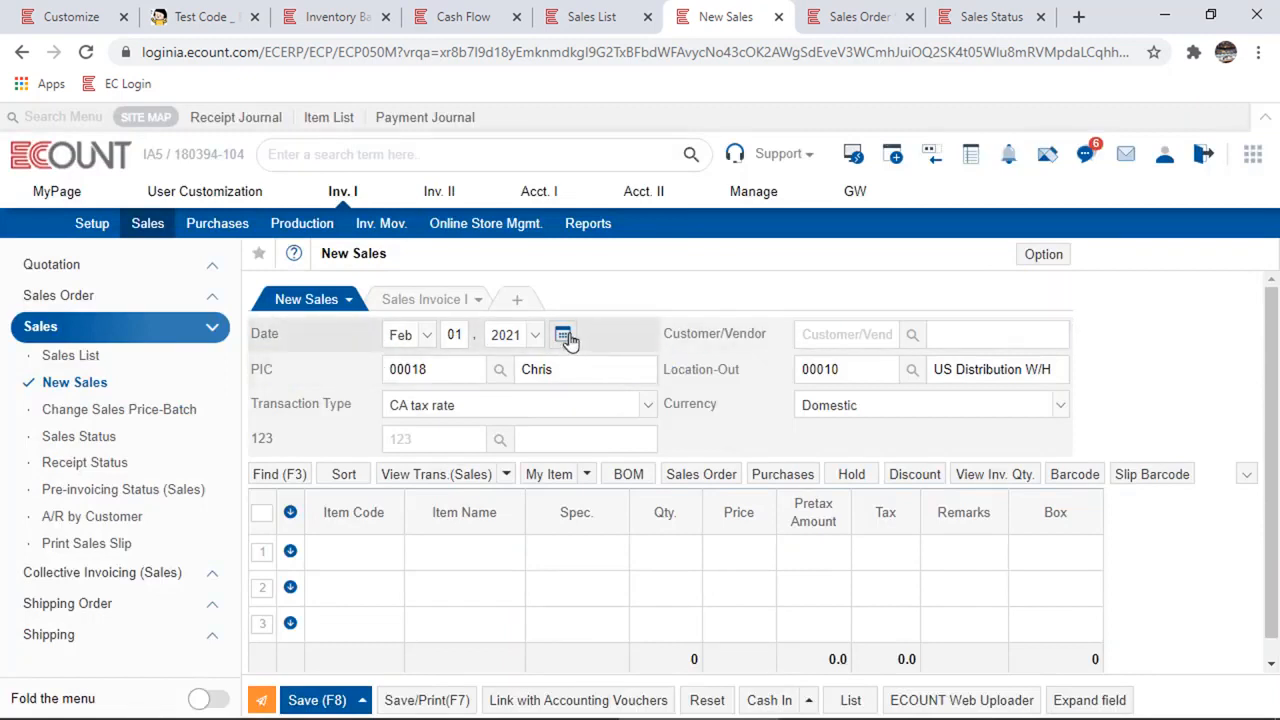
{"action": "left_click", "coordinate": [60, 17]}
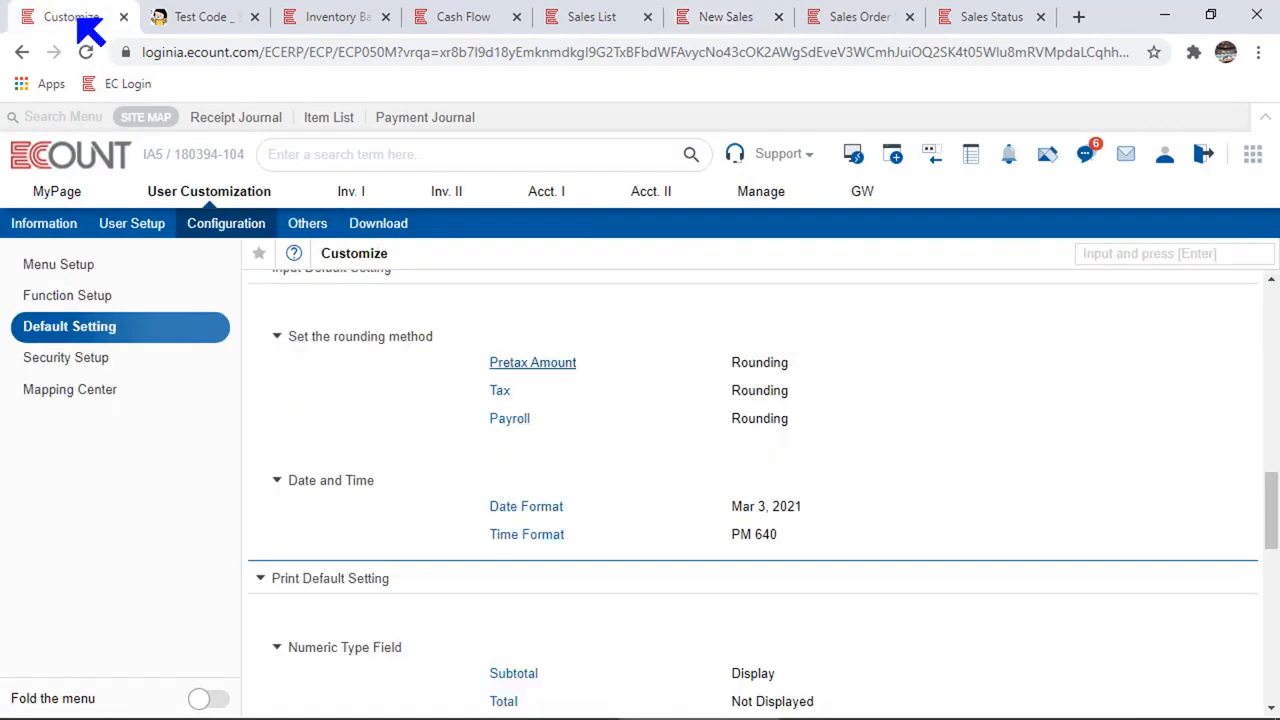
{"action": "left_click", "coordinate": [526, 507]}
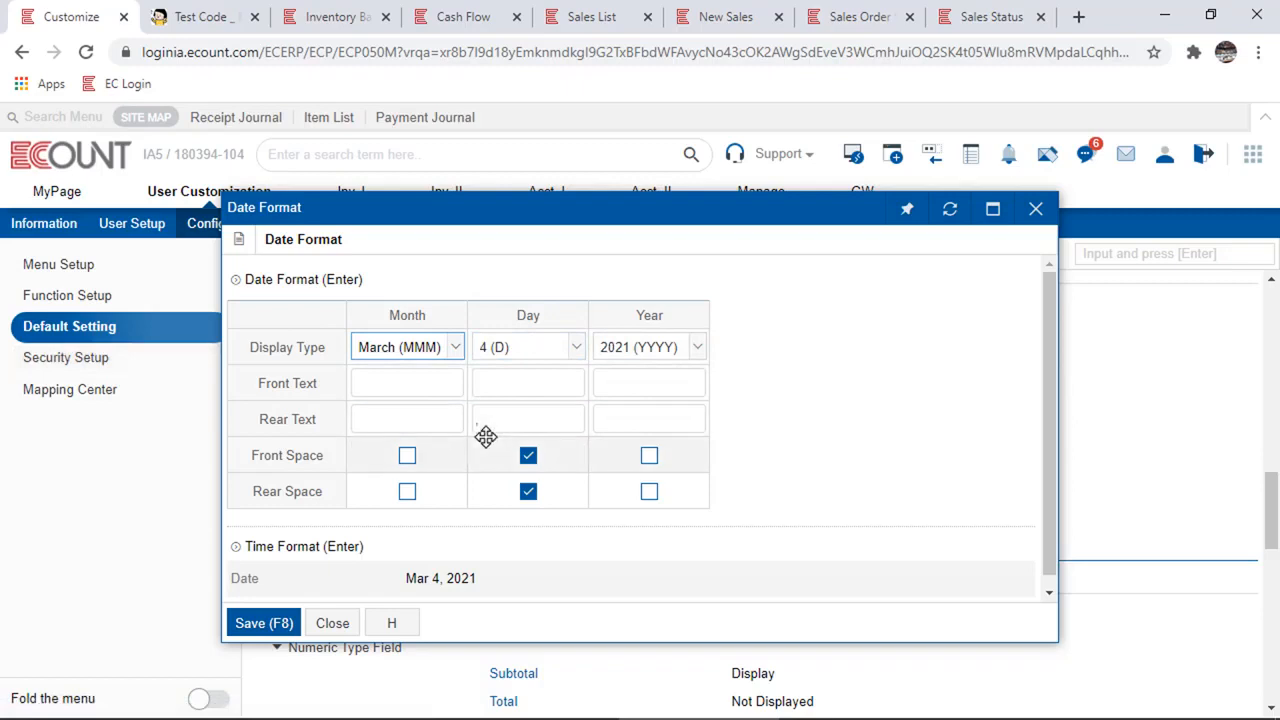
{"action": "left_click", "coordinate": [690, 17]}
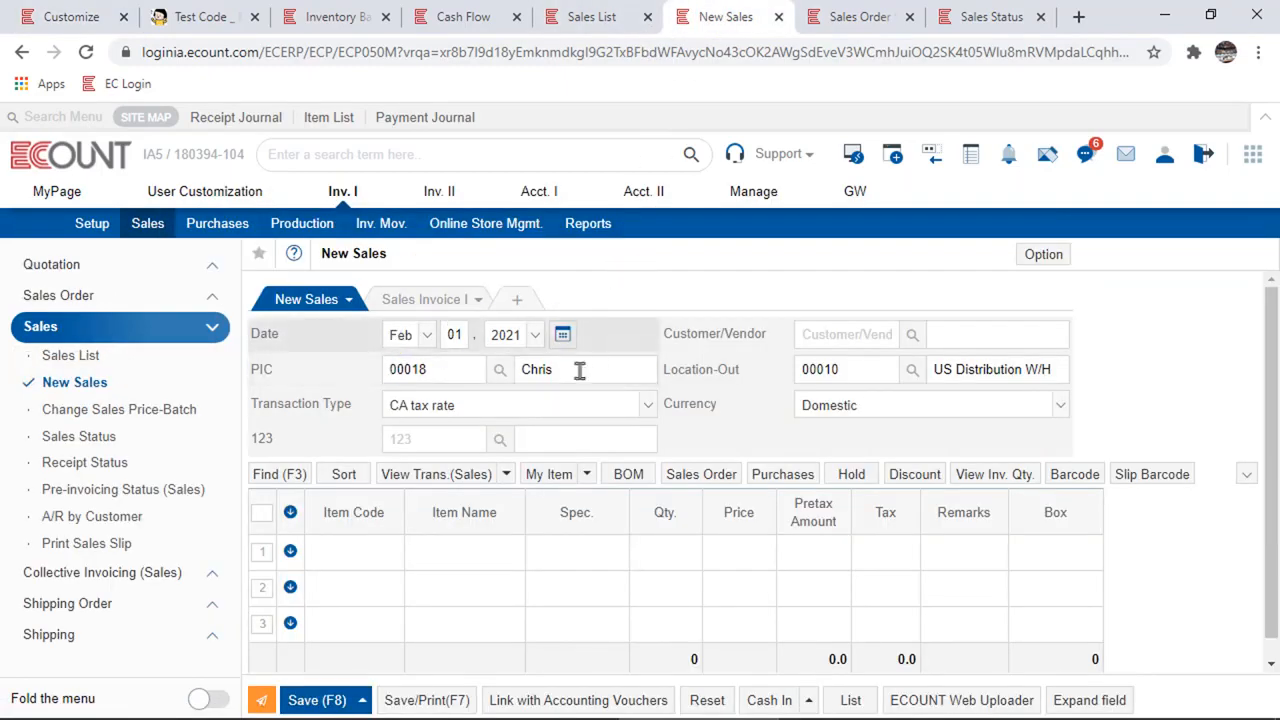
{"action": "left_click", "coordinate": [40, 10]}
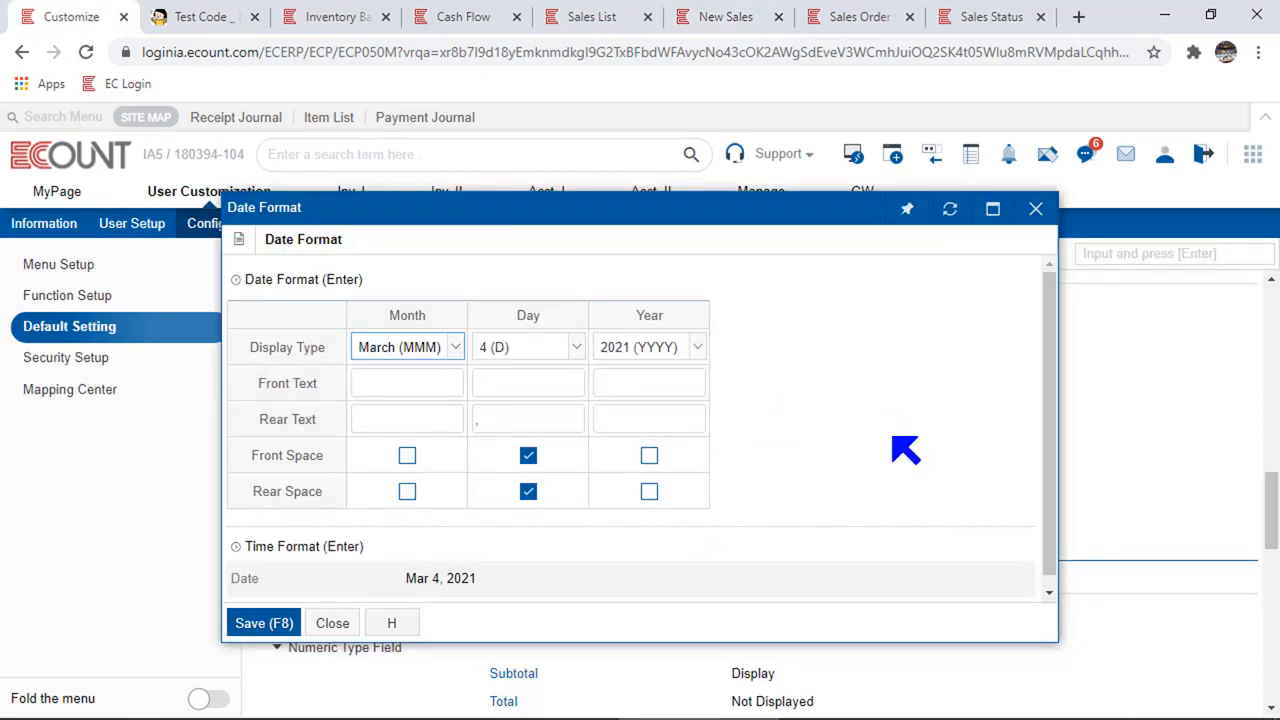
Review the month display types in the Date Format settings, and set Month to 03 (MM) and Day to 04 (DD)
{"action": "left_click", "coordinate": [418, 347]}
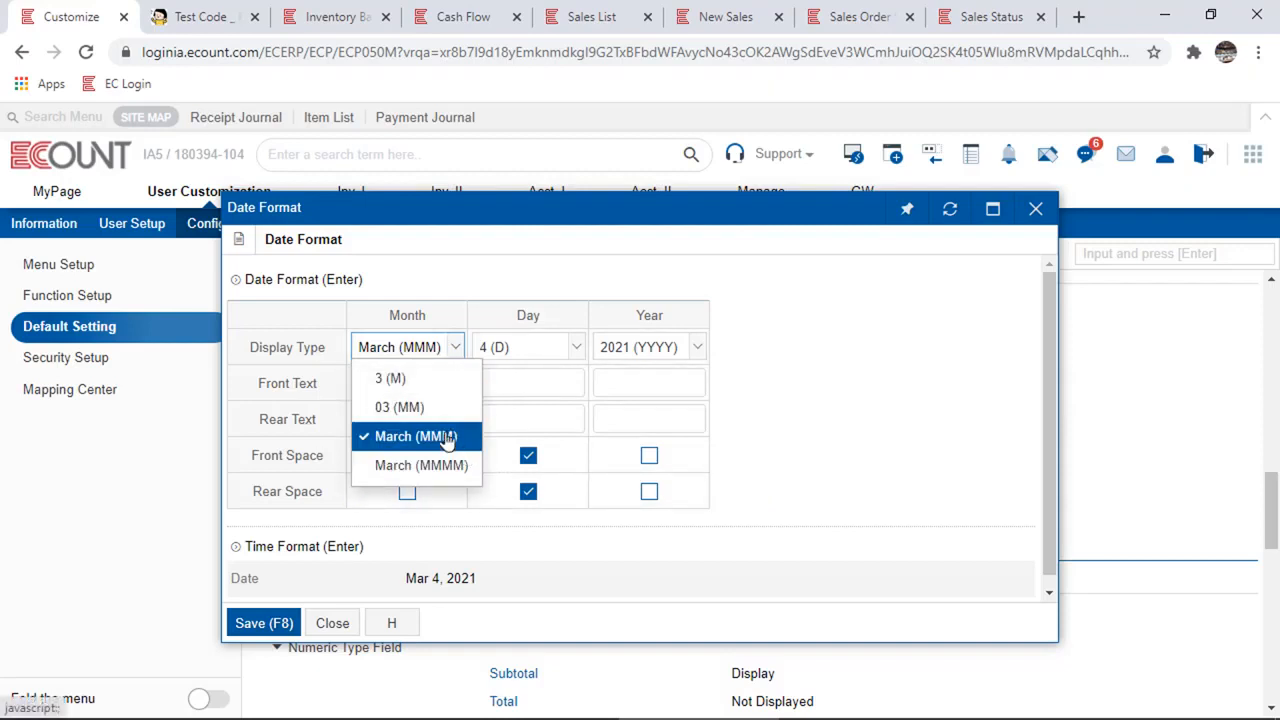
{"action": "left_click", "coordinate": [772, 408]}
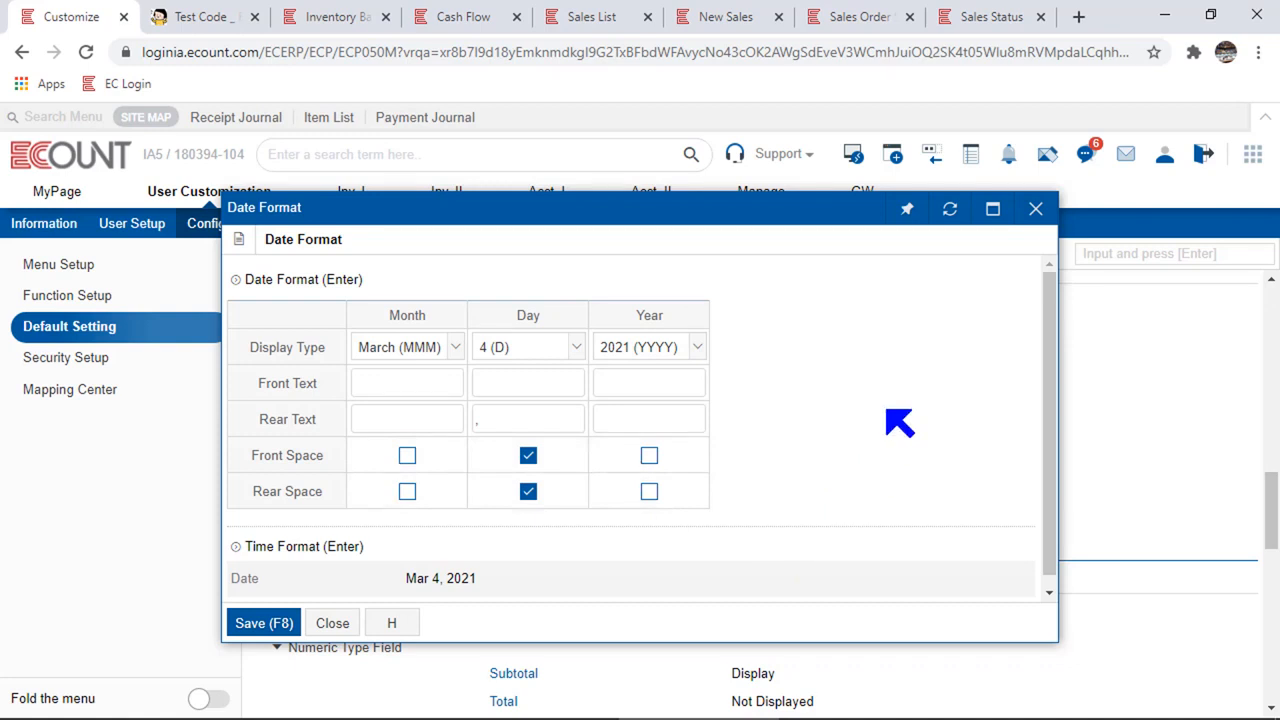
{"action": "left_click", "coordinate": [390, 352]}
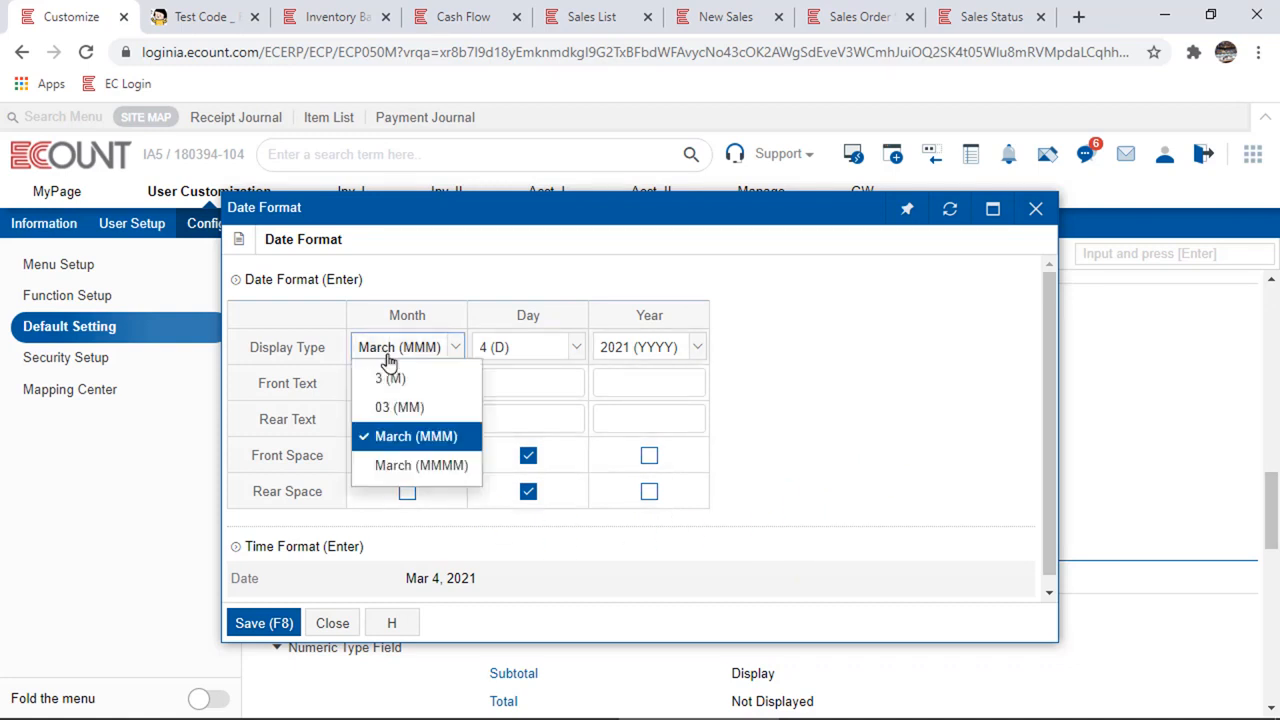
{"action": "left_click", "coordinate": [432, 418]}
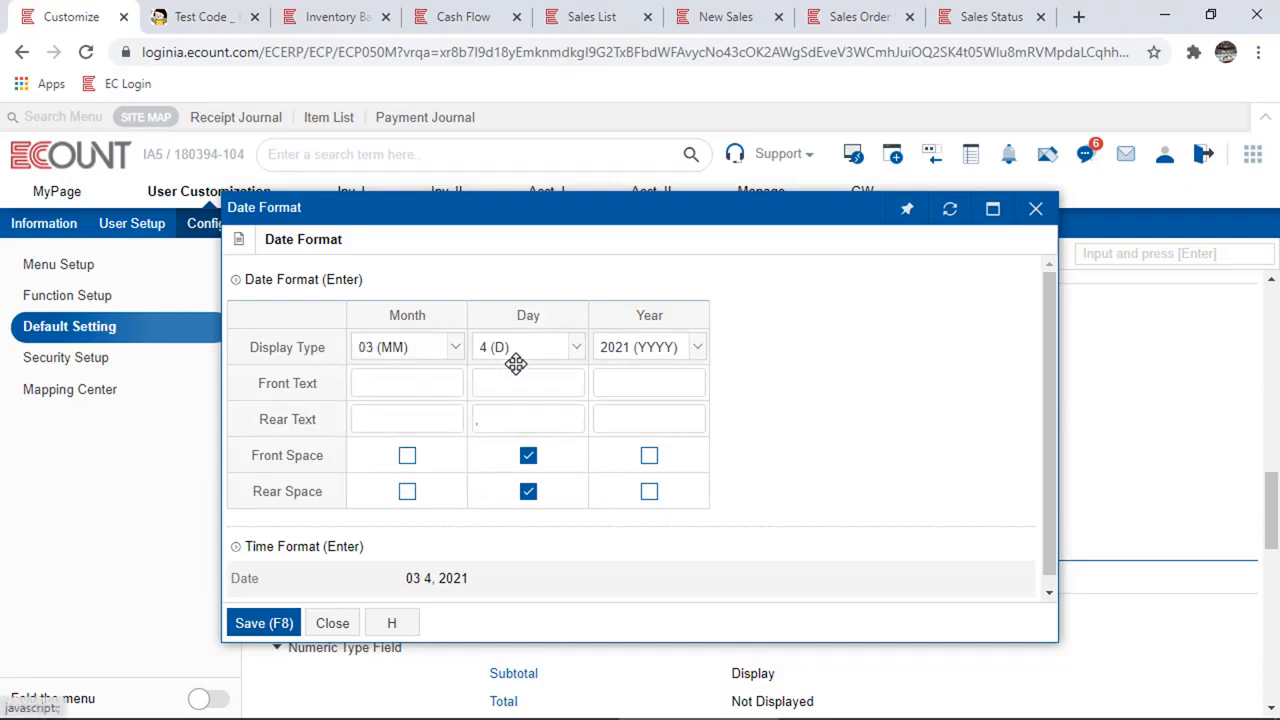
{"action": "left_click", "coordinate": [534, 350]}
{"action": "left_click", "coordinate": [514, 408]}
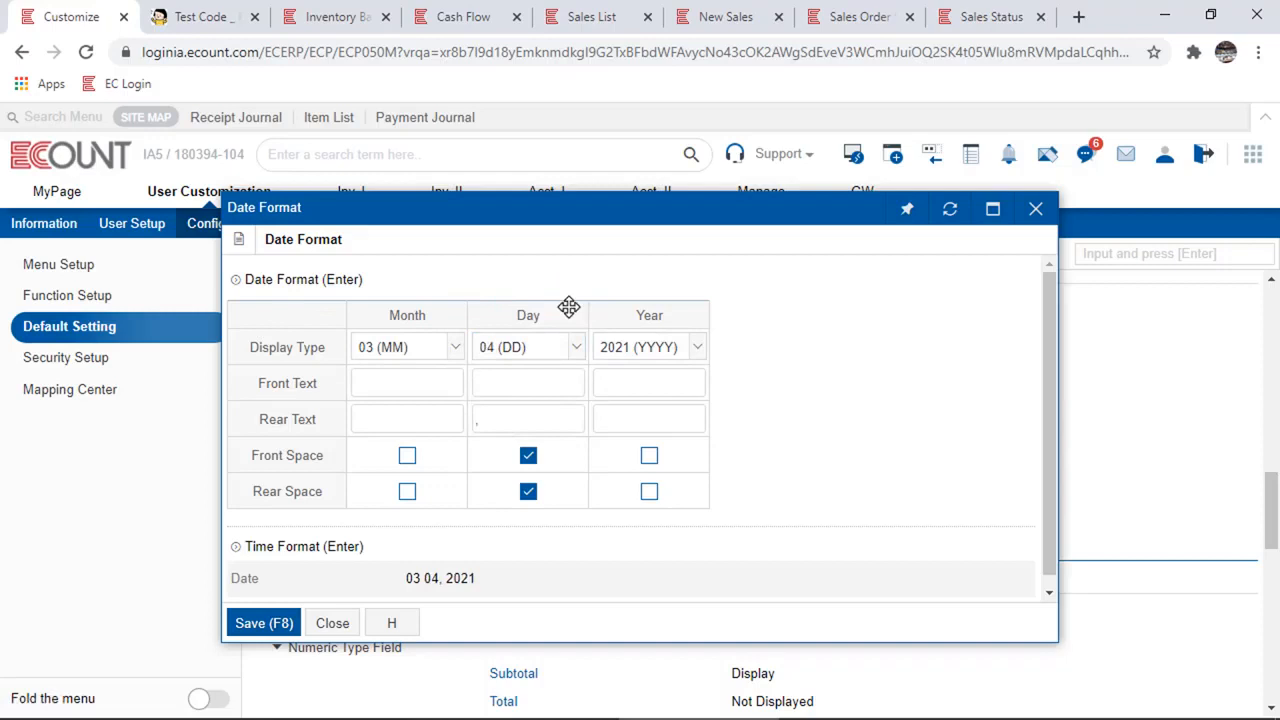
Clear the Day rear text and set the Year front text to "-" in the Date Format settings
{"action": "left_click", "coordinate": [520, 424]}
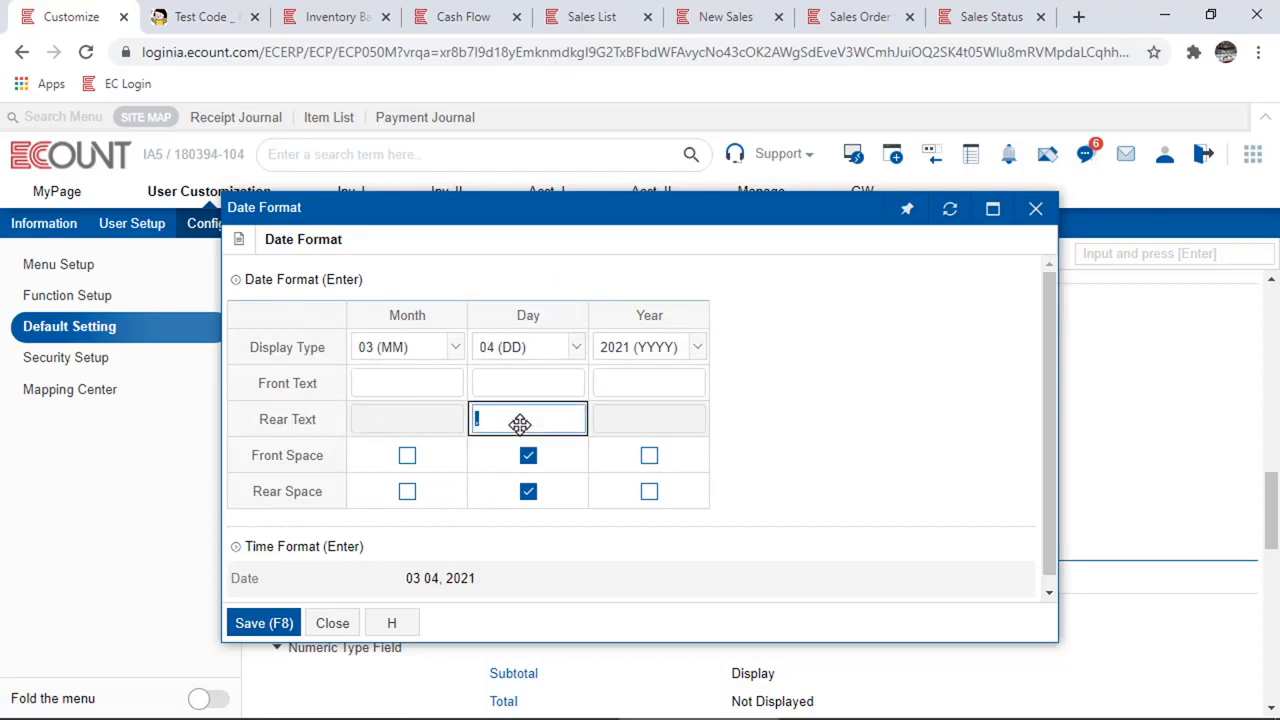
{"action": "left_click", "coordinate": [814, 451]}
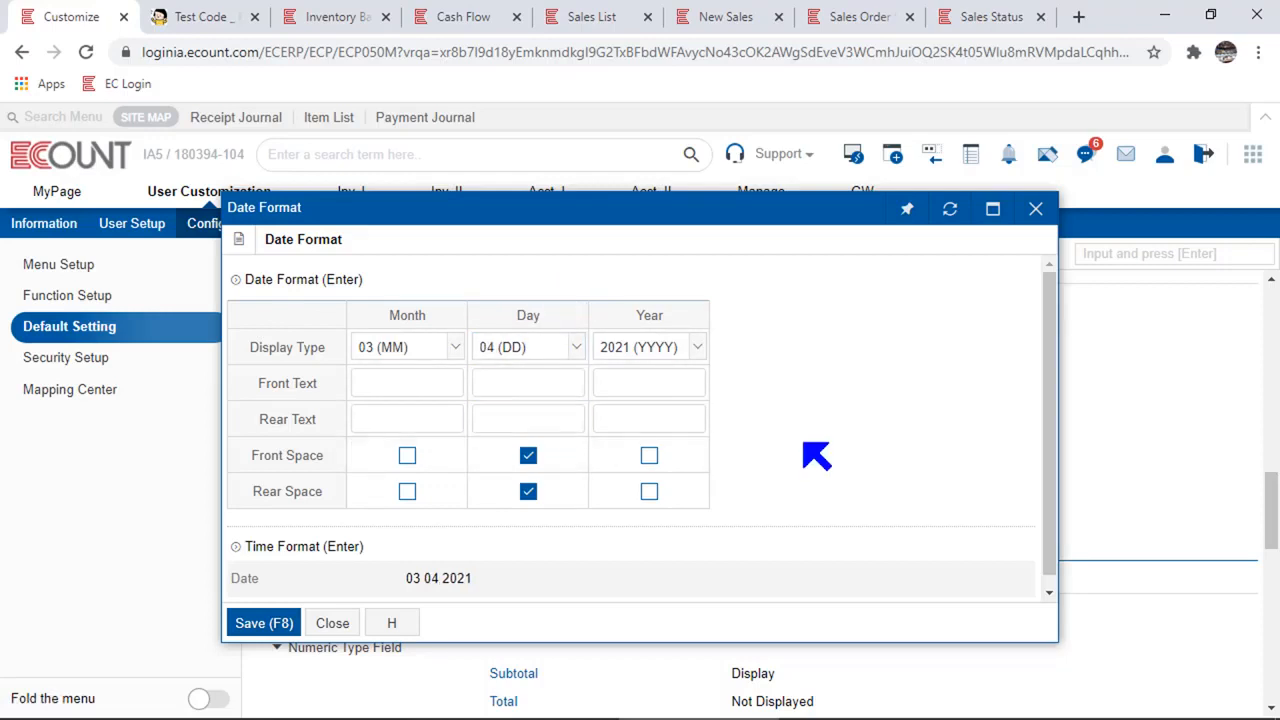
{"action": "left_click", "coordinate": [689, 381]}
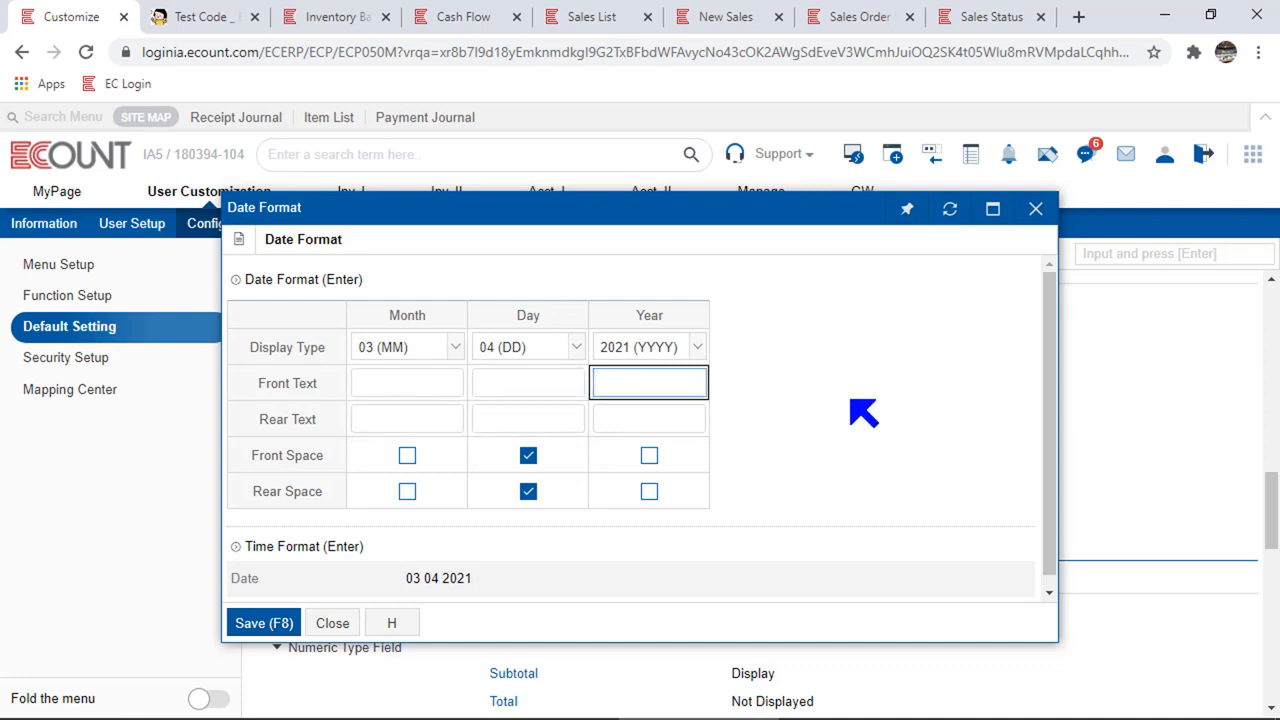
{"action": "type", "text": "-"}
{"action": "left_click", "coordinate": [770, 330]}
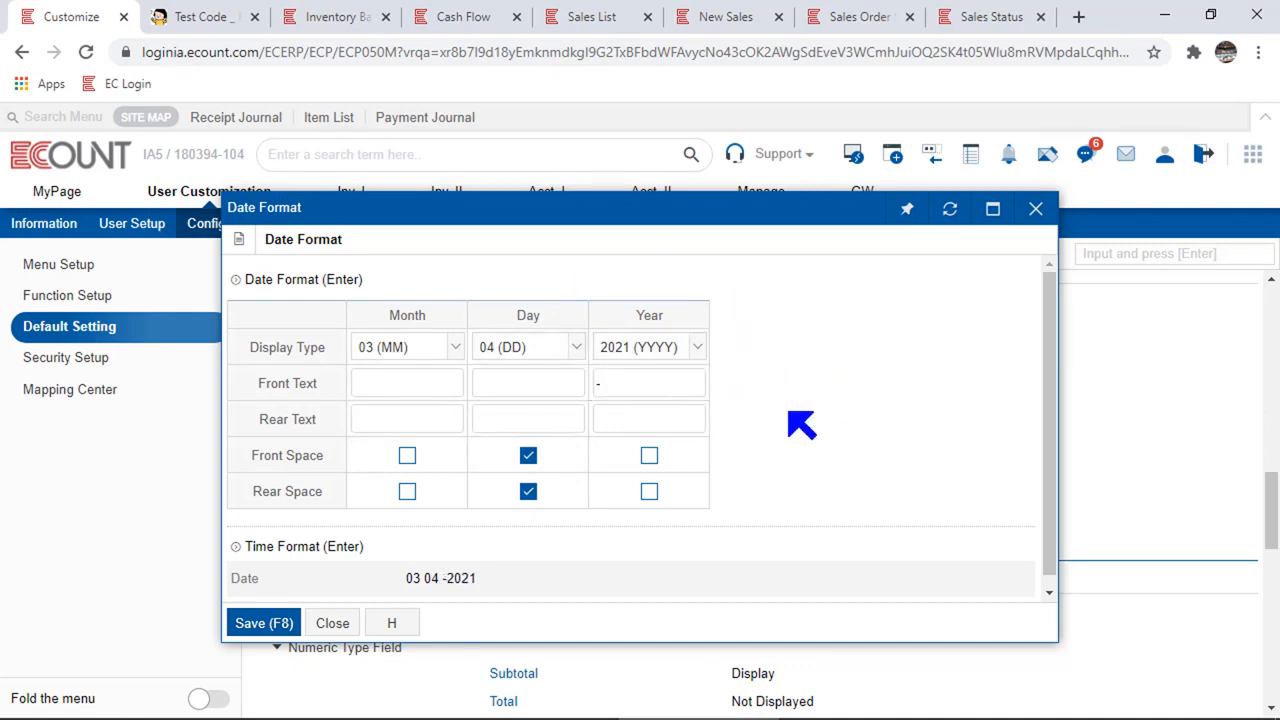
Remove the front and rear spaces around Day and save the Date Format settings
{"action": "left_click", "coordinate": [528, 457]}
{"action": "left_click", "coordinate": [528, 491]}
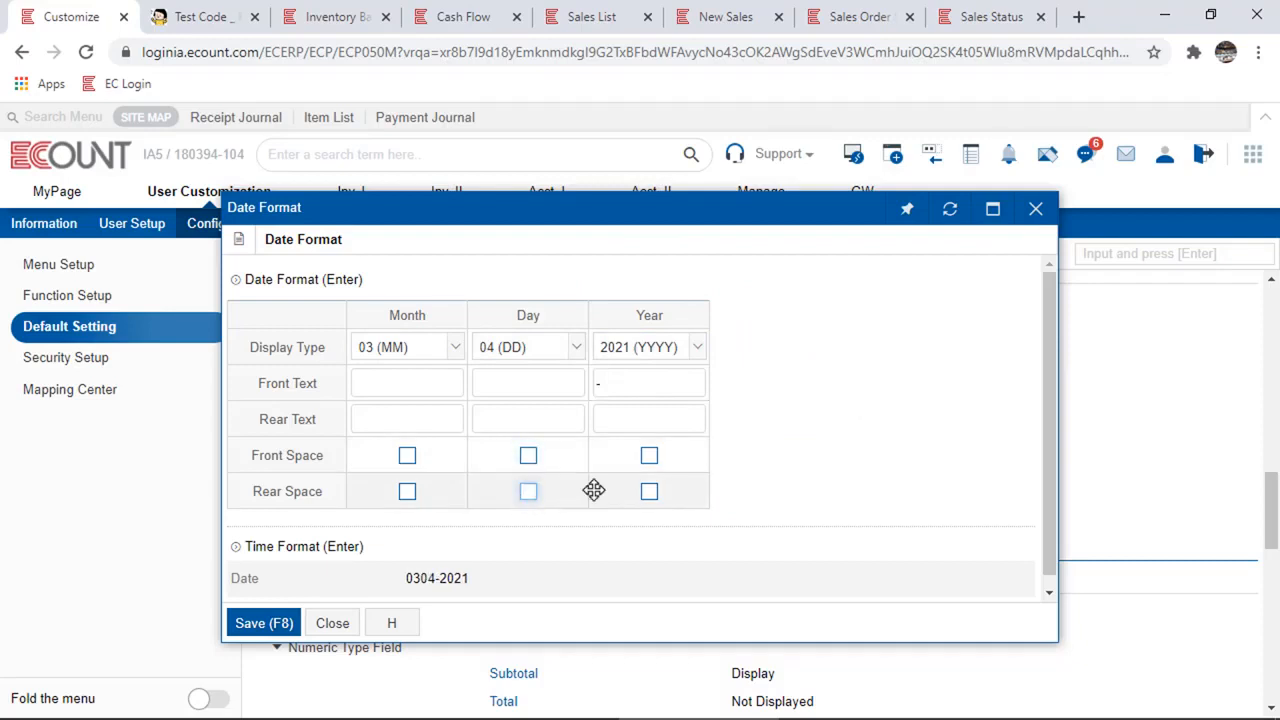
{"action": "scroll", "coordinate": [886, 500], "scroll_direction": "down", "scroll_amount": 1}
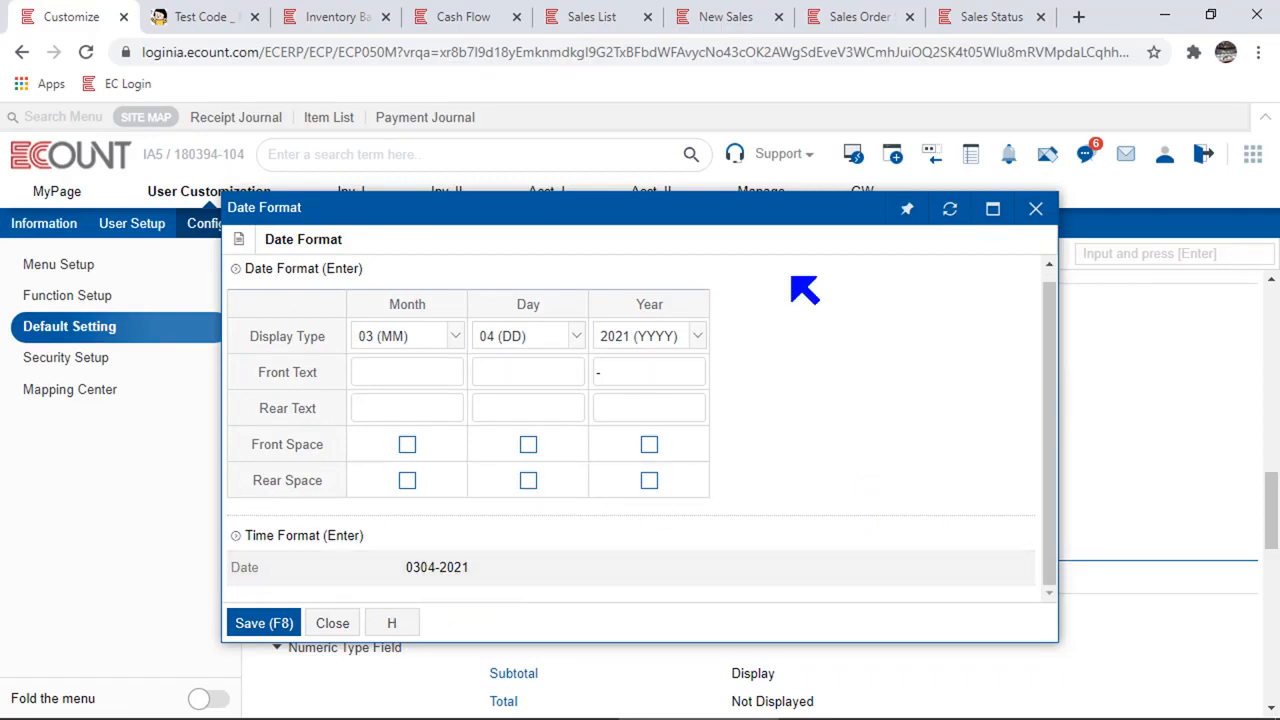
{"action": "left_click", "coordinate": [265, 624]}
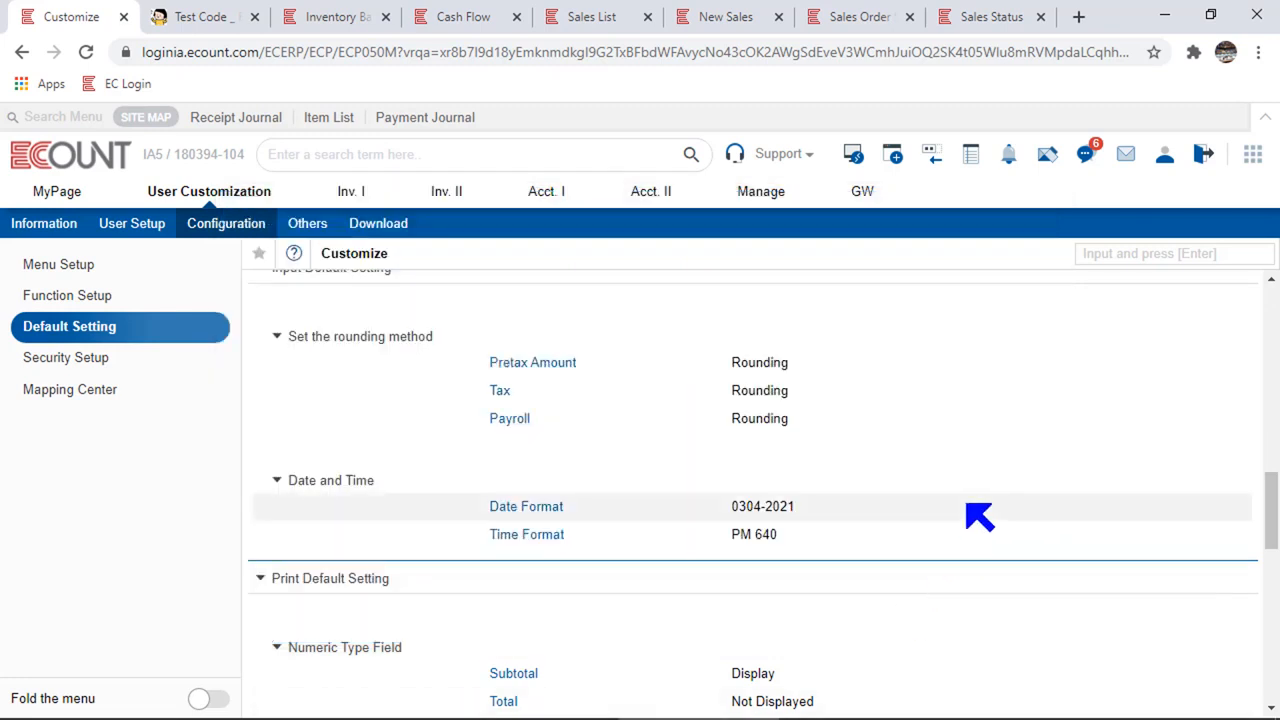
Reload the New Sales slip and check how its date field and calendar display the date
{"action": "left_click", "coordinate": [708, 17]}
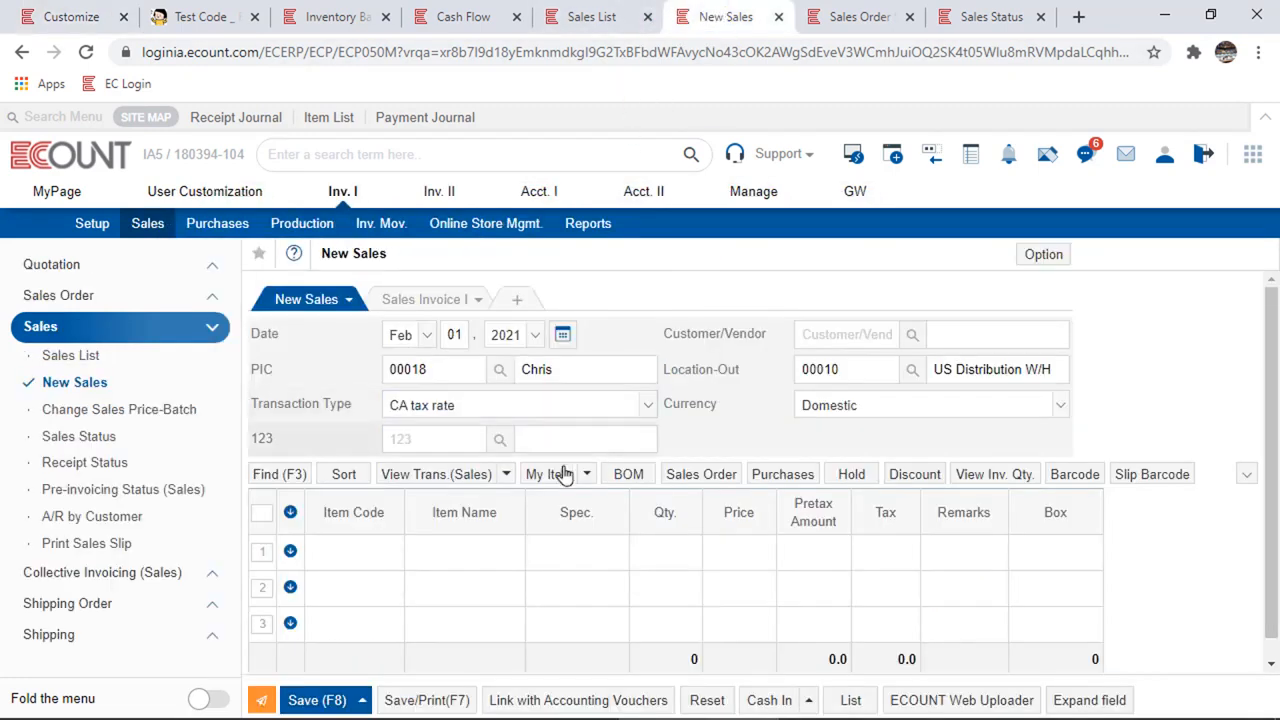
{"action": "left_click", "coordinate": [113, 388]}
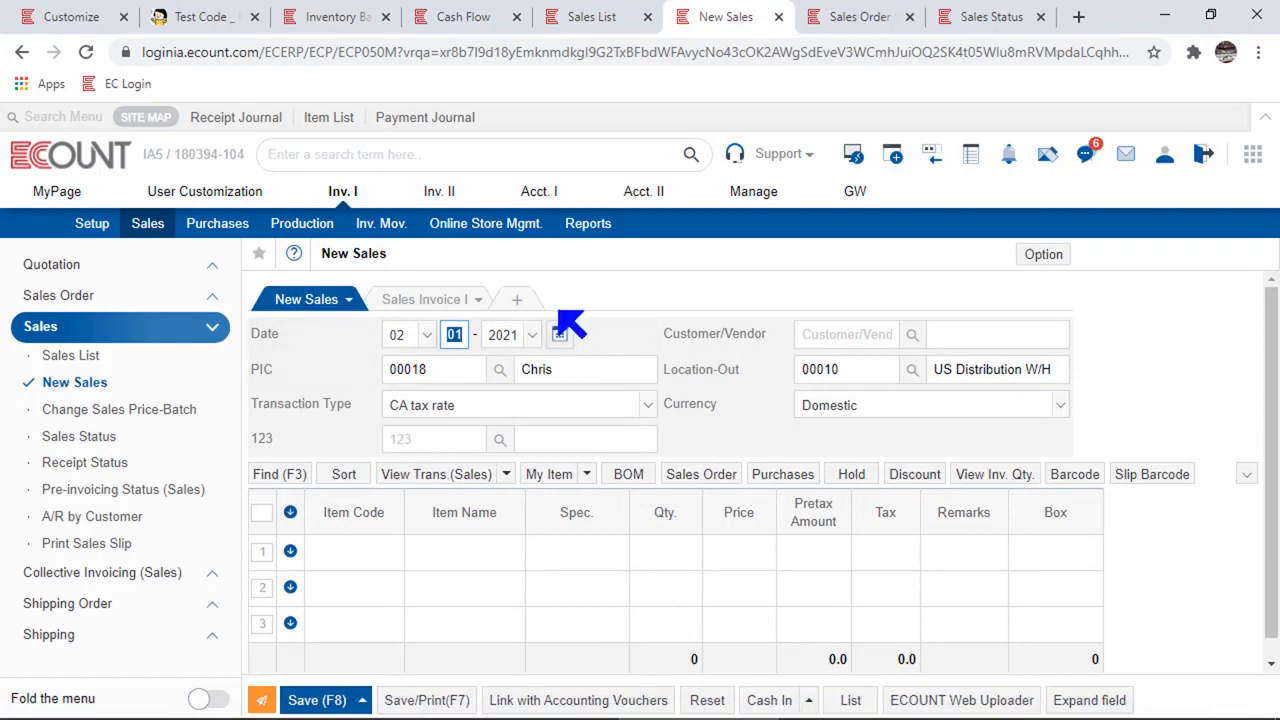
{"action": "left_click", "coordinate": [559, 334]}
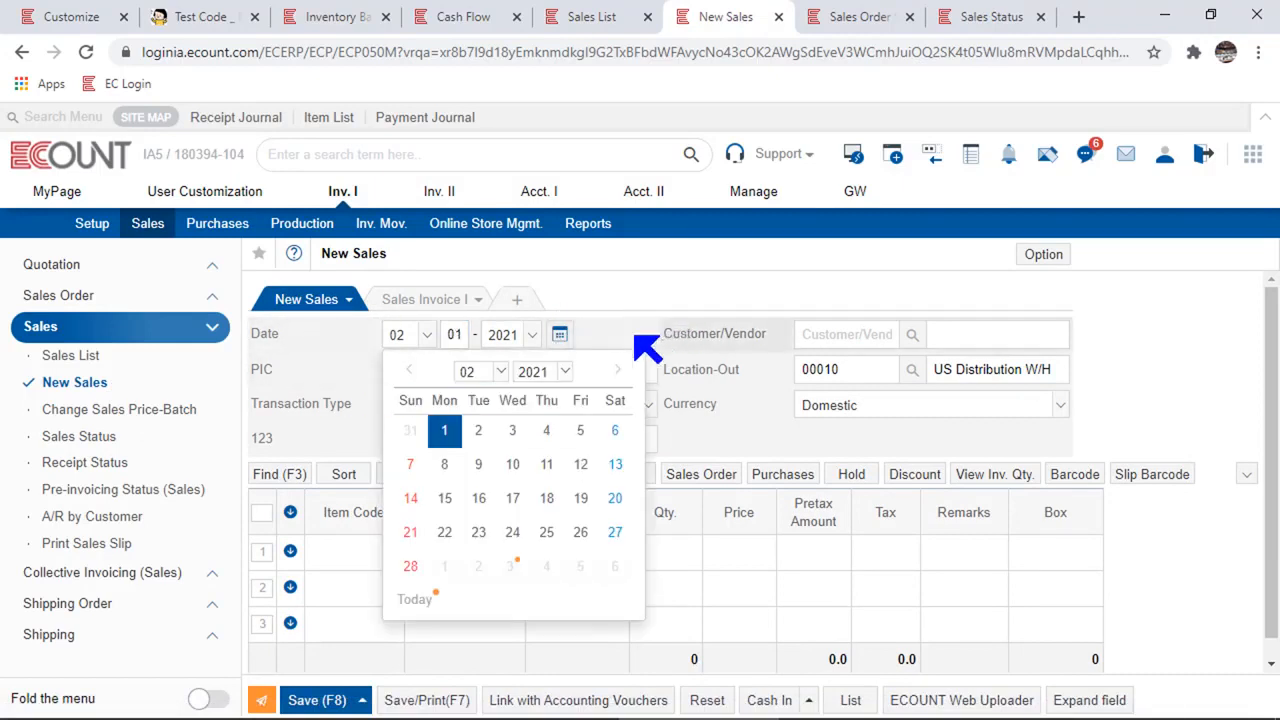
{"action": "left_click", "coordinate": [635, 336]}
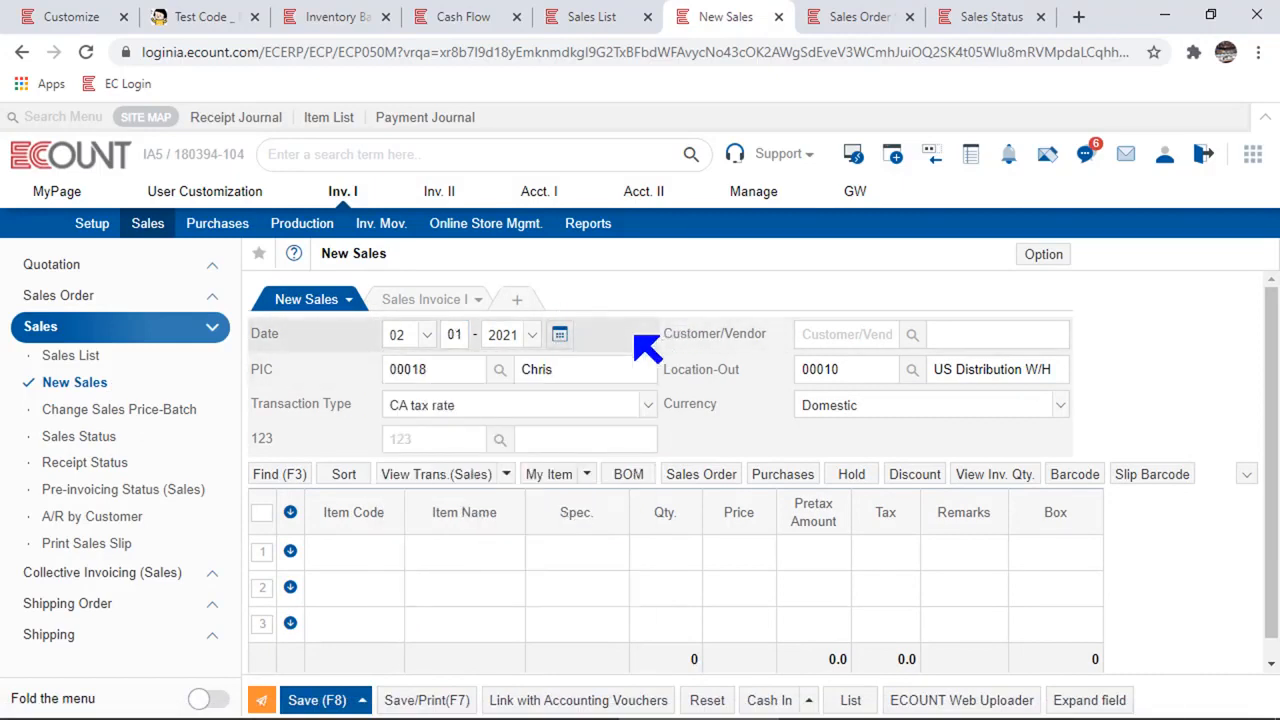
Review the hour and minute options in the Time Format settings under Input Default Setting, and close them without saving
{"action": "left_click", "coordinate": [30, 20]}
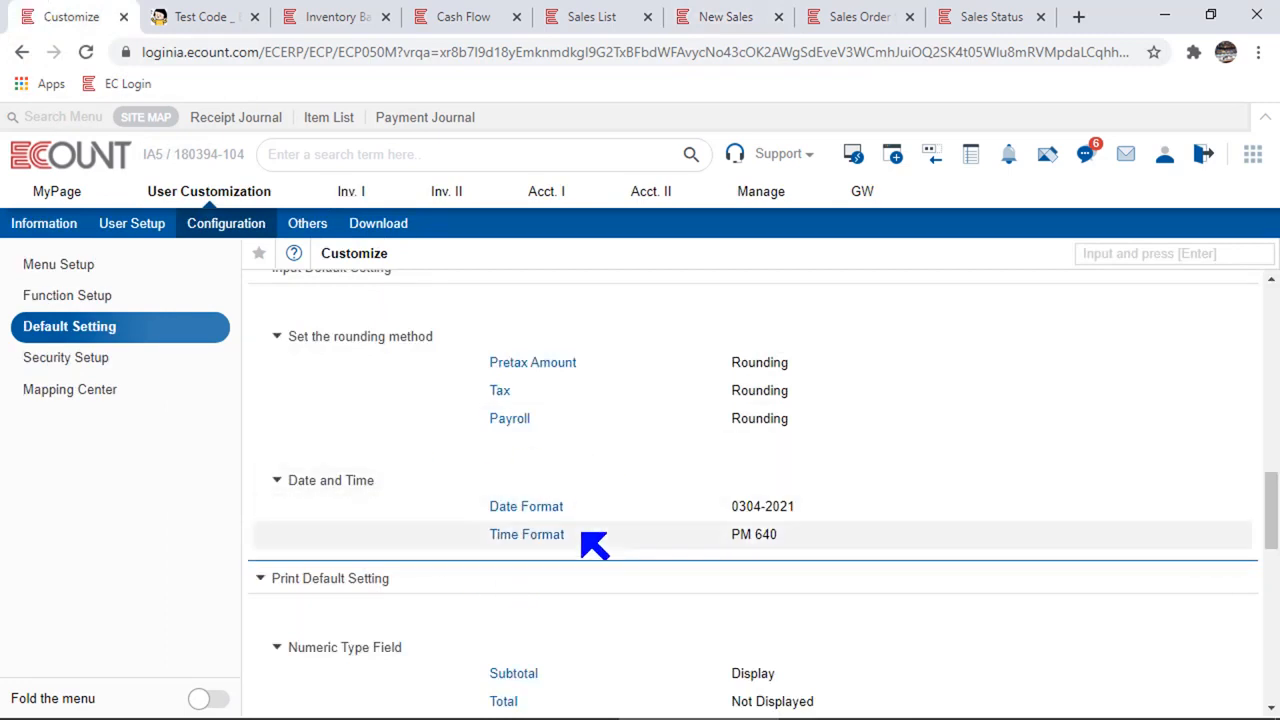
{"action": "left_click", "coordinate": [527, 536]}
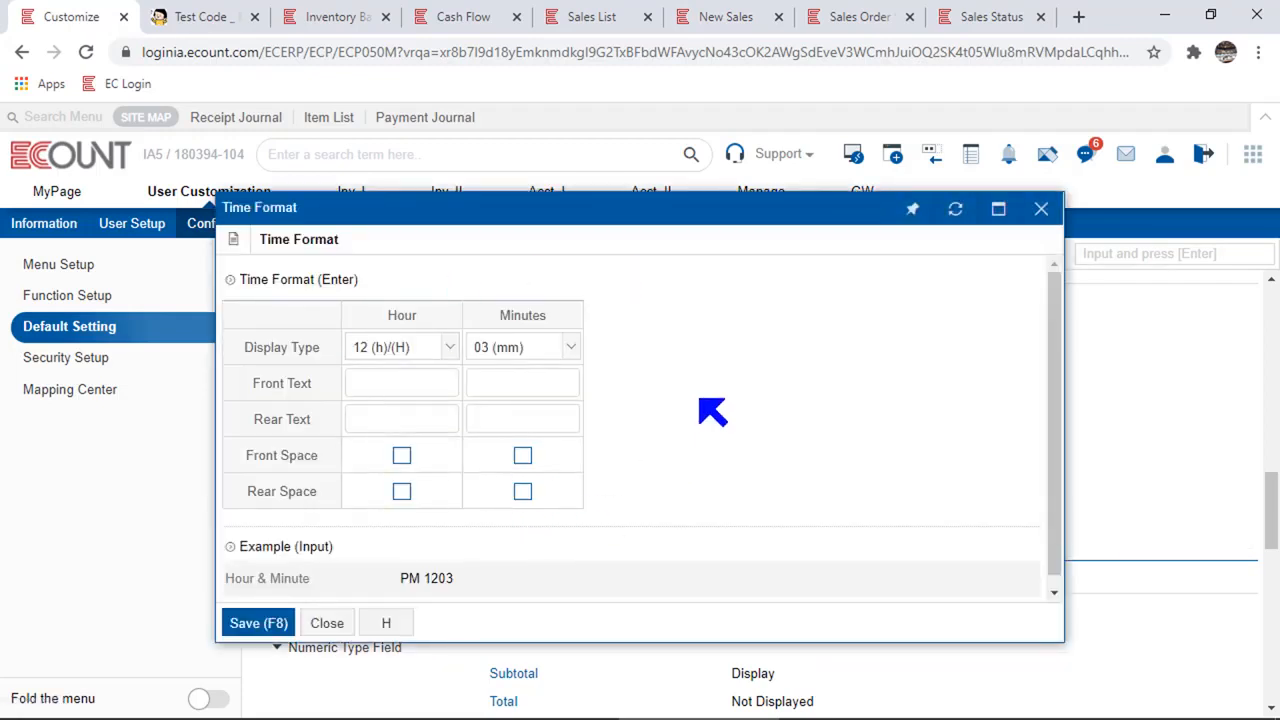
{"action": "scroll", "coordinate": [700, 400], "scroll_direction": "down", "scroll_amount": 1}
{"action": "left_click", "coordinate": [1040, 210]}
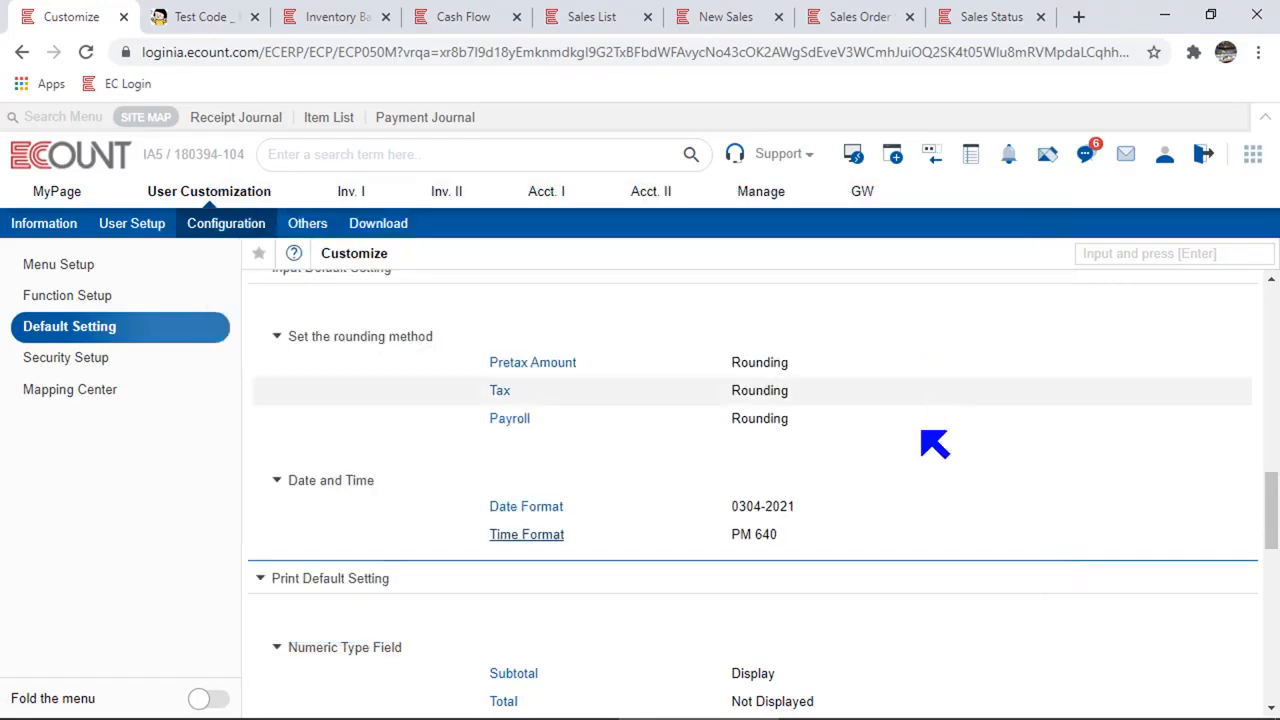
Find the Print Default Setting section and look over its numeric field, image, date and print options
{"action": "scroll", "coordinate": [925, 455], "scroll_direction": "up", "scroll_amount": 3}
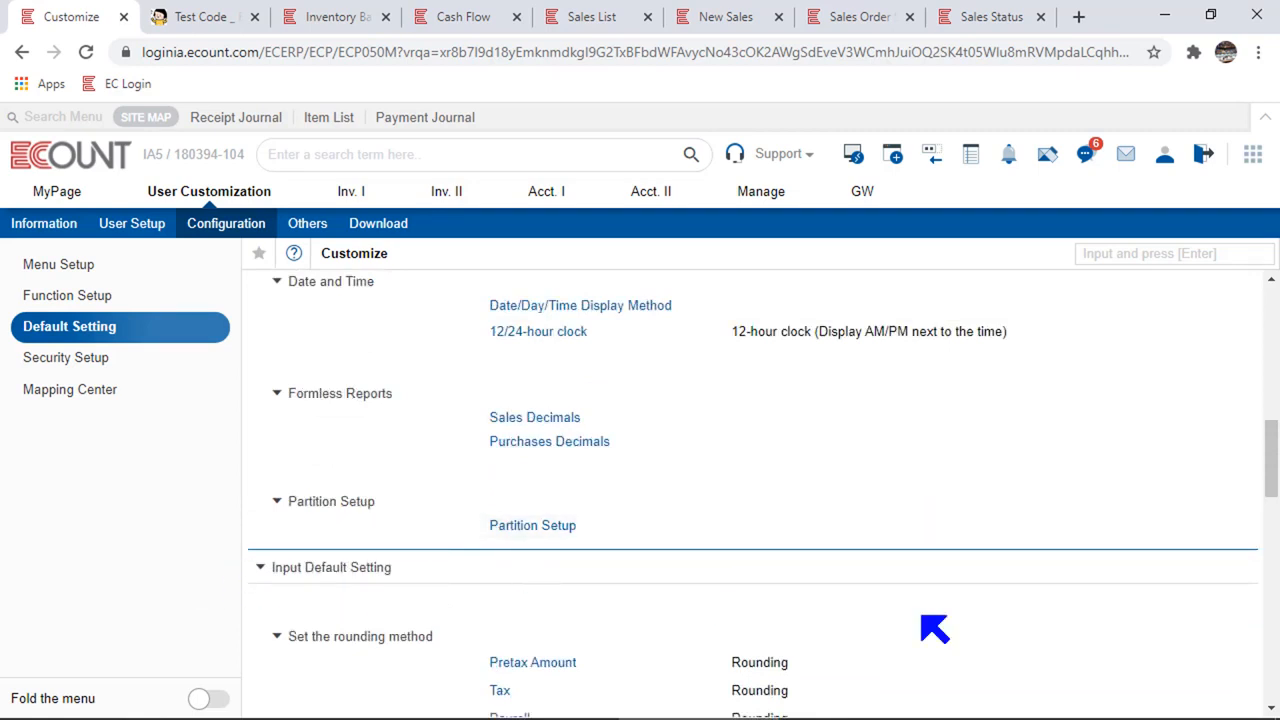
{"action": "scroll", "coordinate": [526, 443], "scroll_direction": "down", "scroll_amount": 4}
{"action": "scroll", "coordinate": [843, 569], "scroll_direction": "down", "scroll_amount": 3}
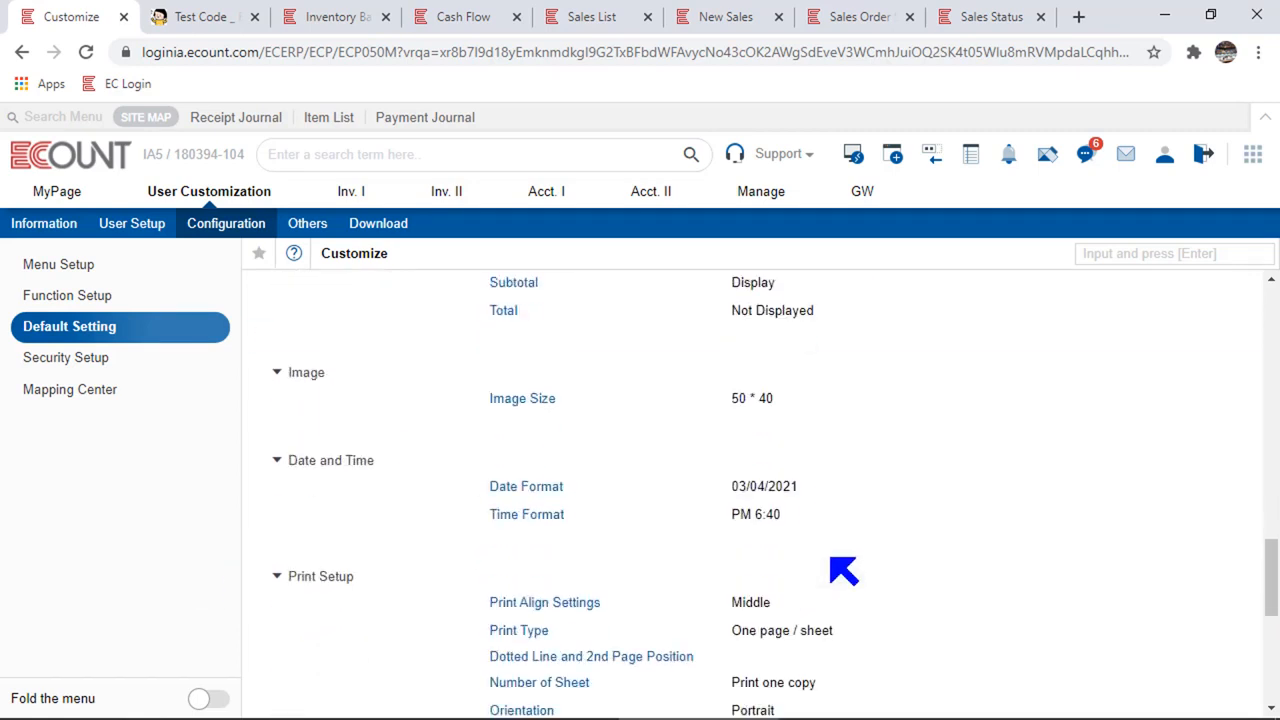
{"action": "scroll", "coordinate": [369, 357], "scroll_direction": "up", "scroll_amount": 2}
{"action": "left_click_drag", "start_coordinate": [392, 388], "coordinate": [270, 388]}
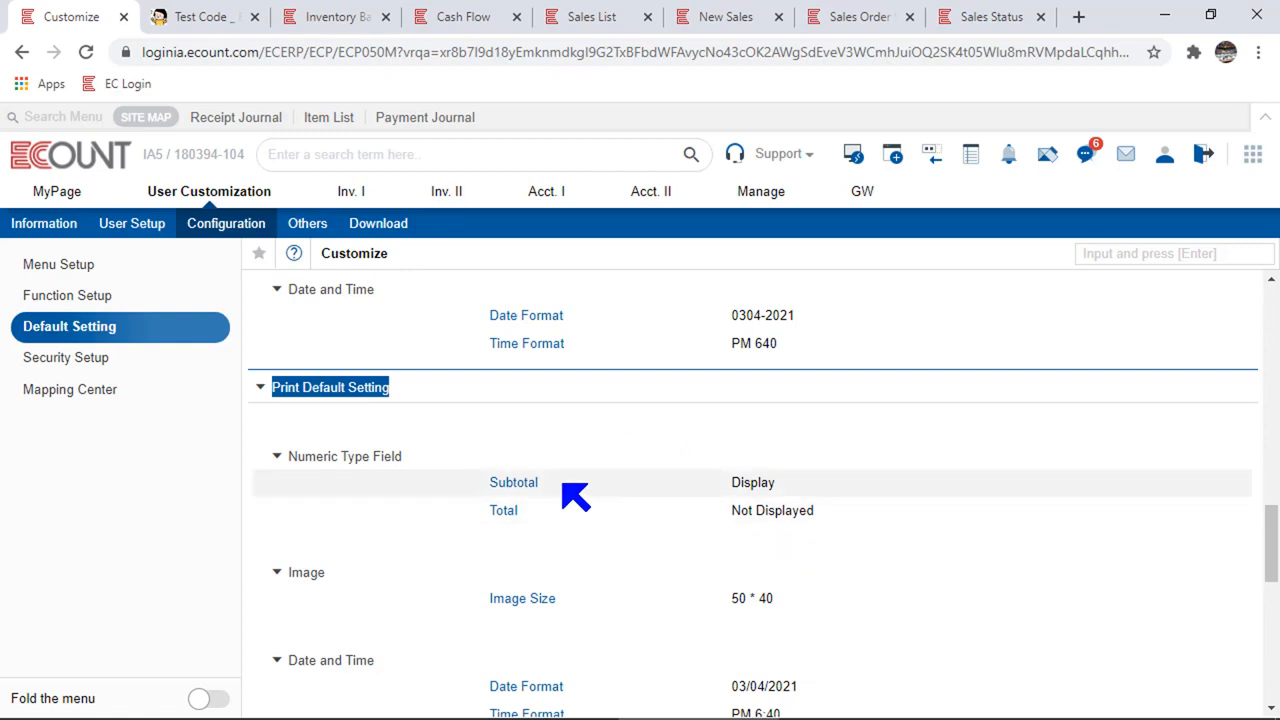
Run the Sales Order Status search and examine the monthly subtotal rows and the overall total row
{"action": "left_click", "coordinate": [840, 26]}
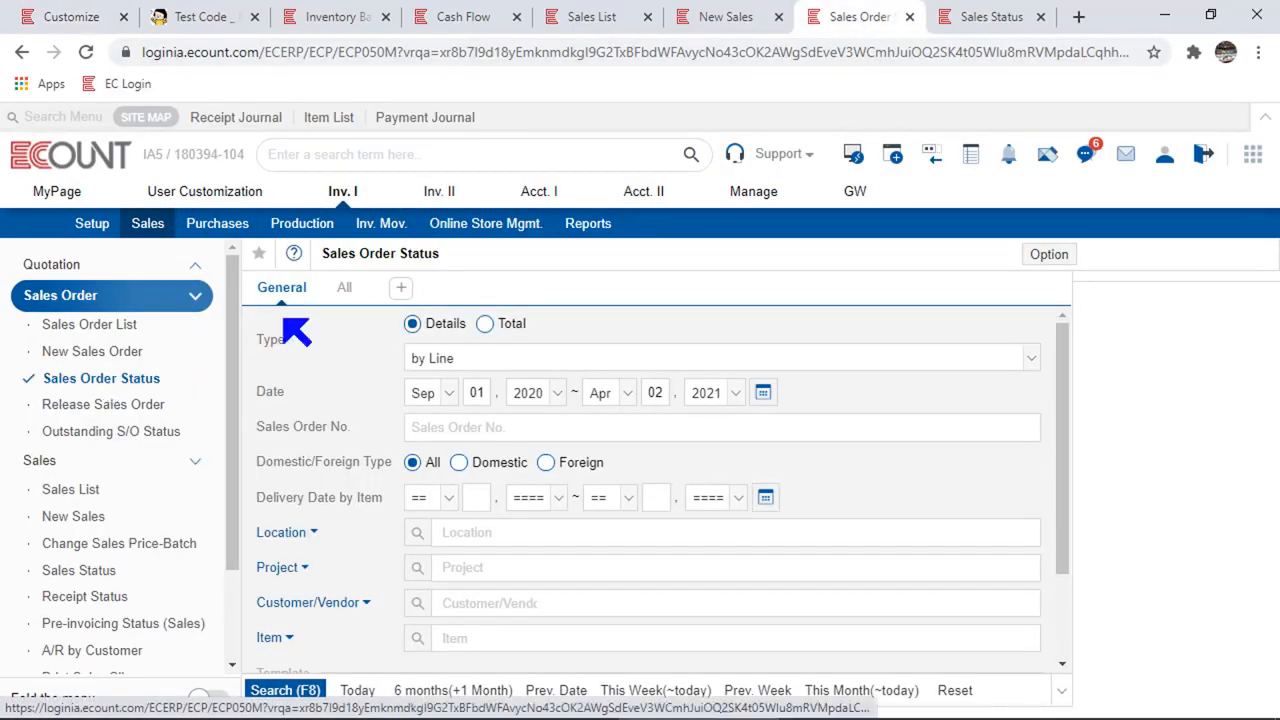
{"action": "left_click", "coordinate": [286, 690]}
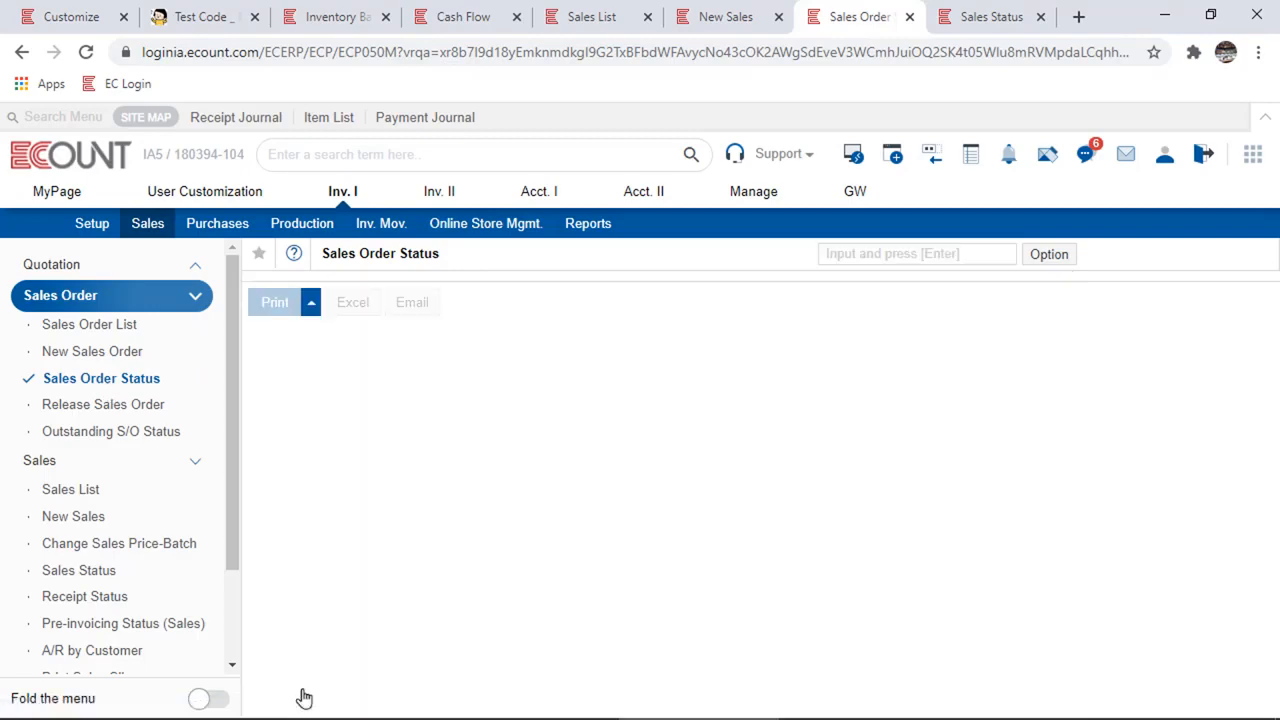
{"action": "scroll", "coordinate": [1268, 598], "scroll_direction": "down", "scroll_amount": 3}
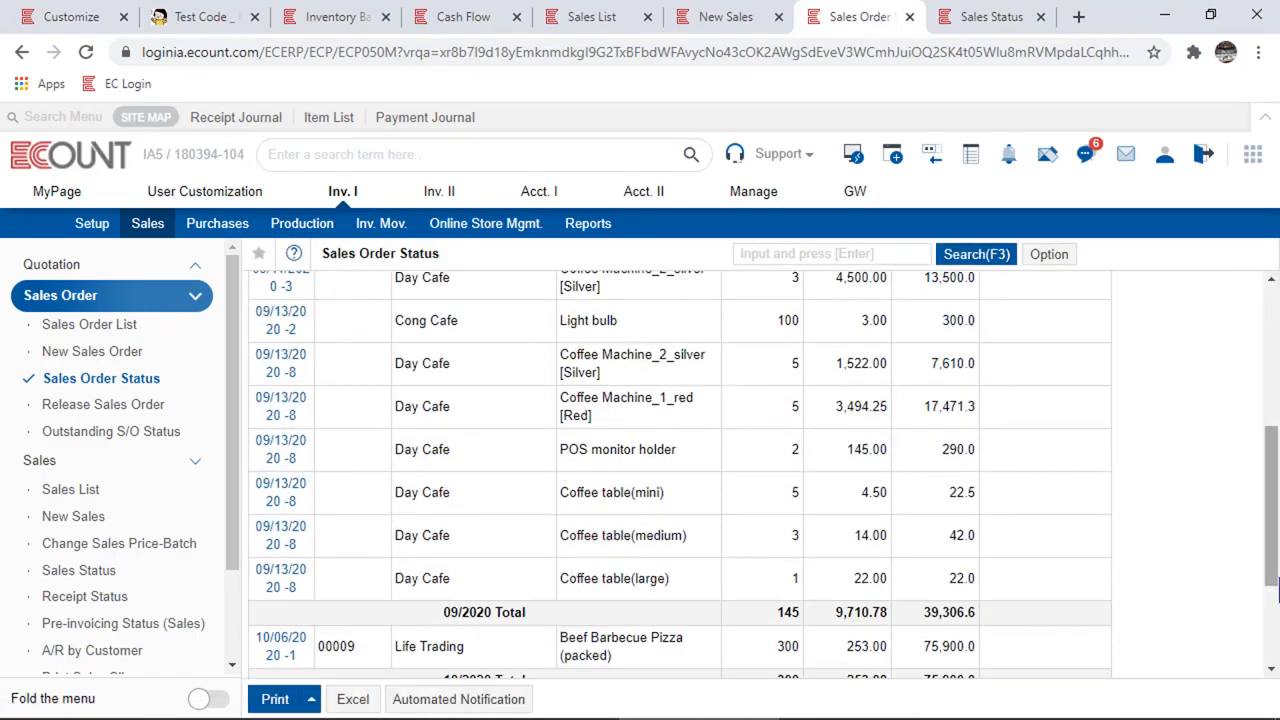
{"action": "triple_click", "coordinate": [558, 619]}
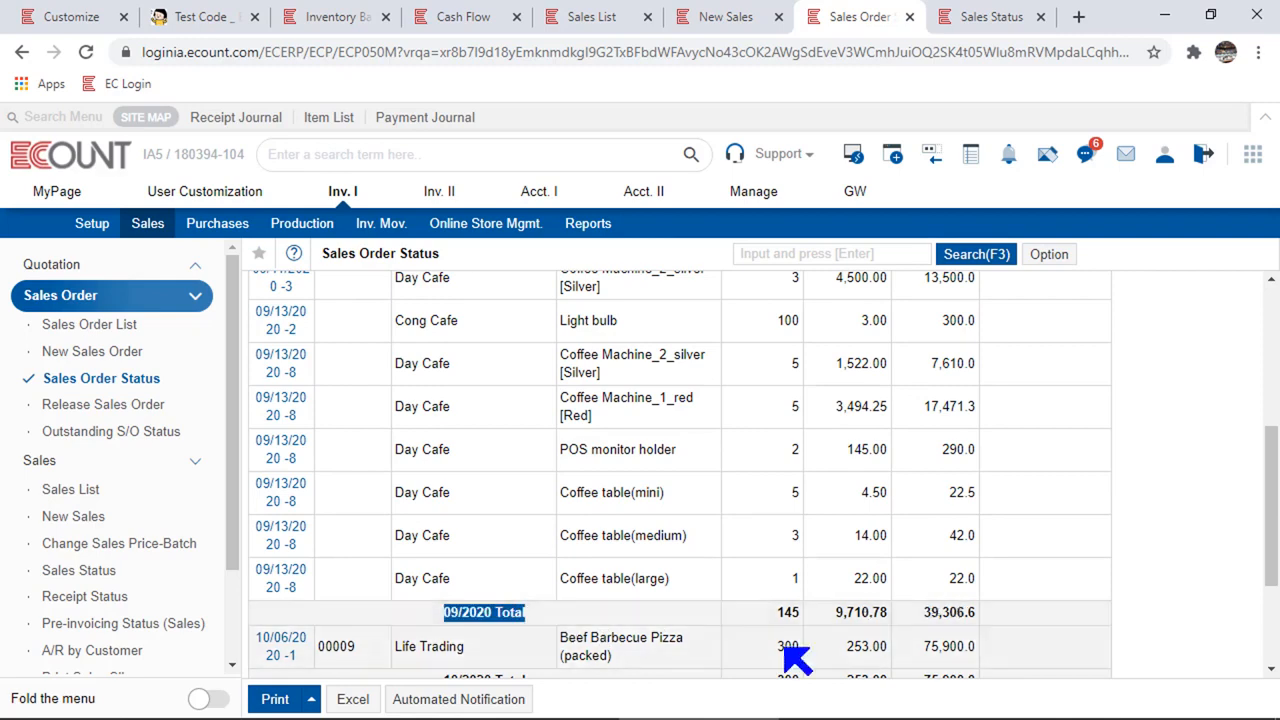
{"action": "scroll", "coordinate": [1270, 636], "scroll_direction": "down", "scroll_amount": 2}
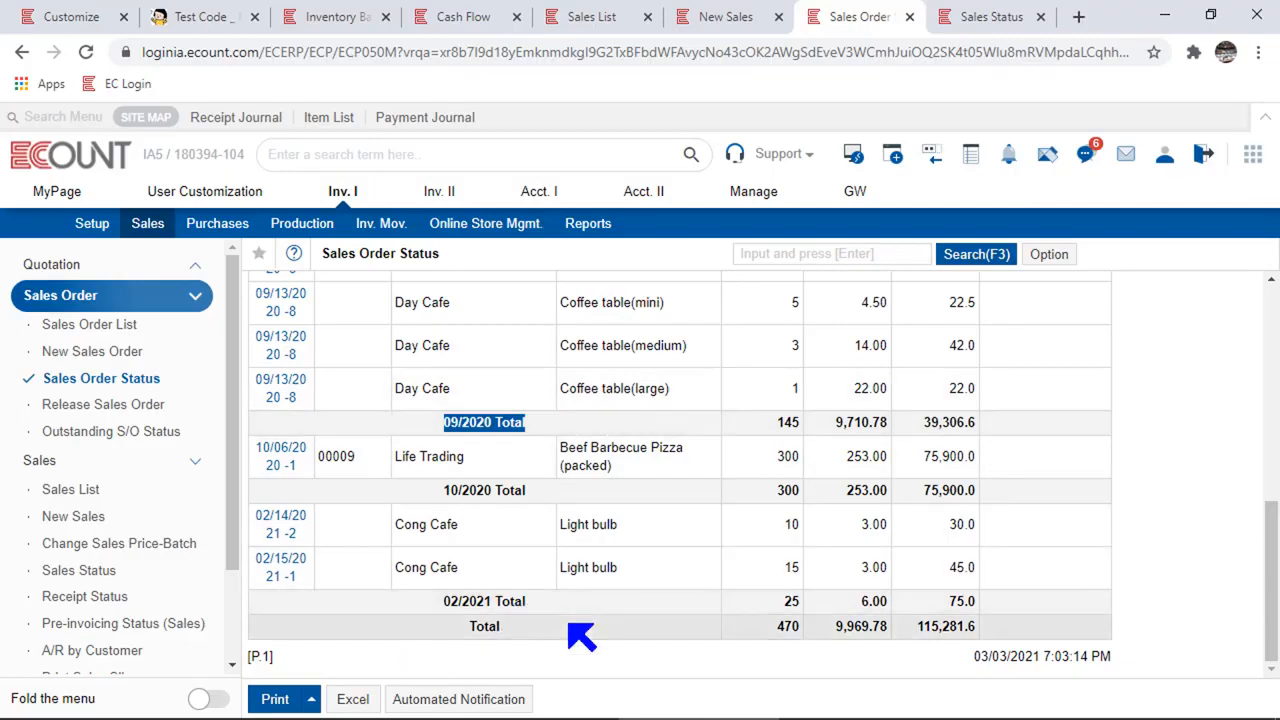
Open the Subtotal and Total display defaults under Numeric Type Field in Print Default Setting
{"action": "left_click", "coordinate": [45, 16]}
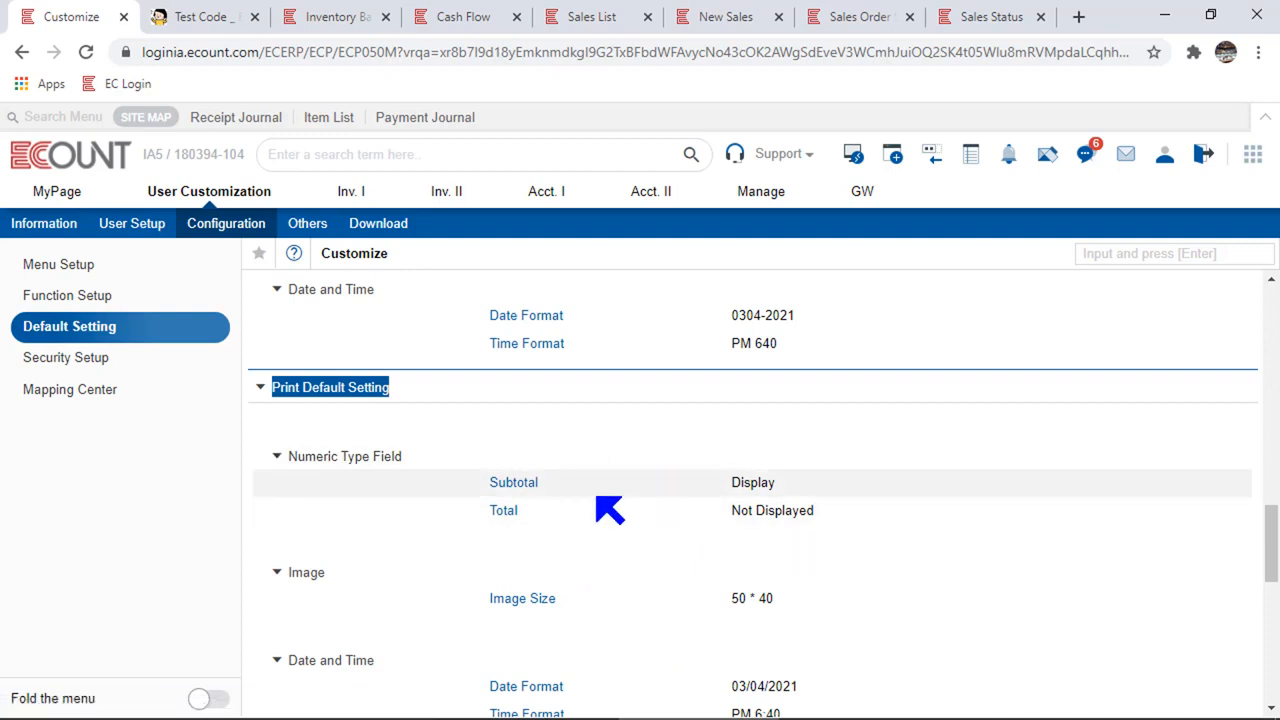
{"action": "left_click", "coordinate": [503, 488]}
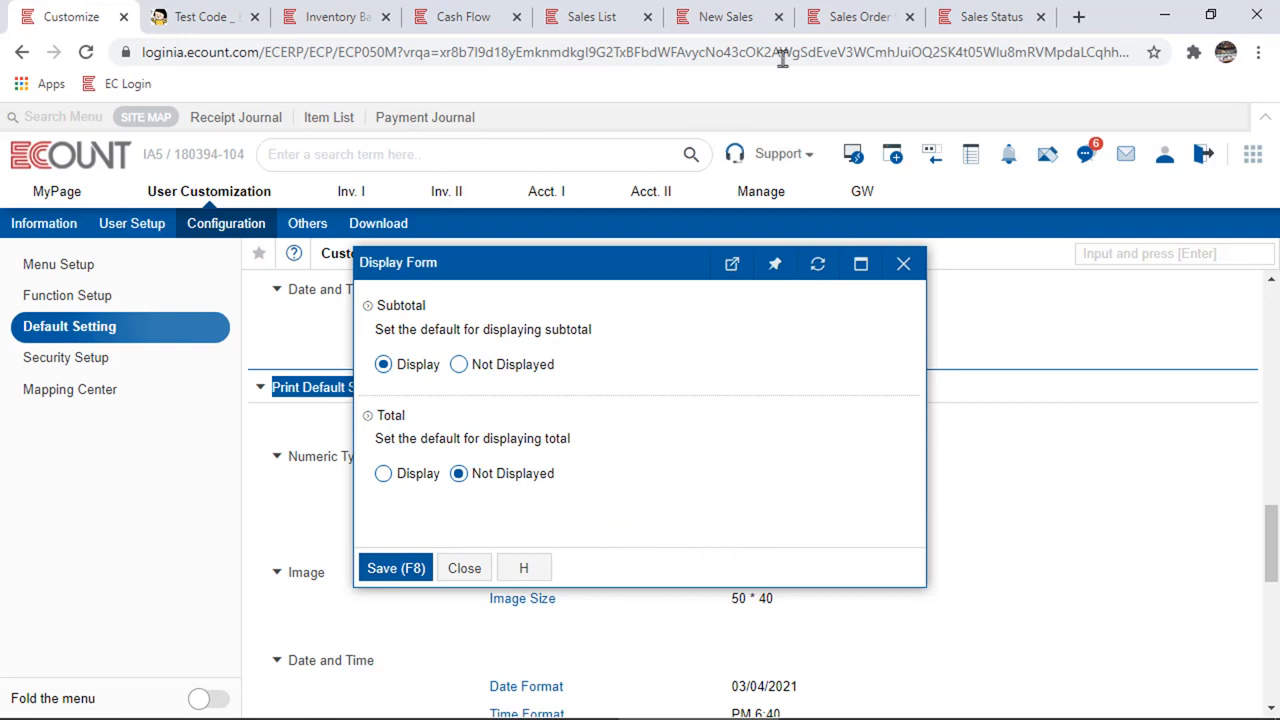
Create a new Sales Order Status template named 123 based on the Current Status form
{"action": "left_click", "coordinate": [870, 28]}
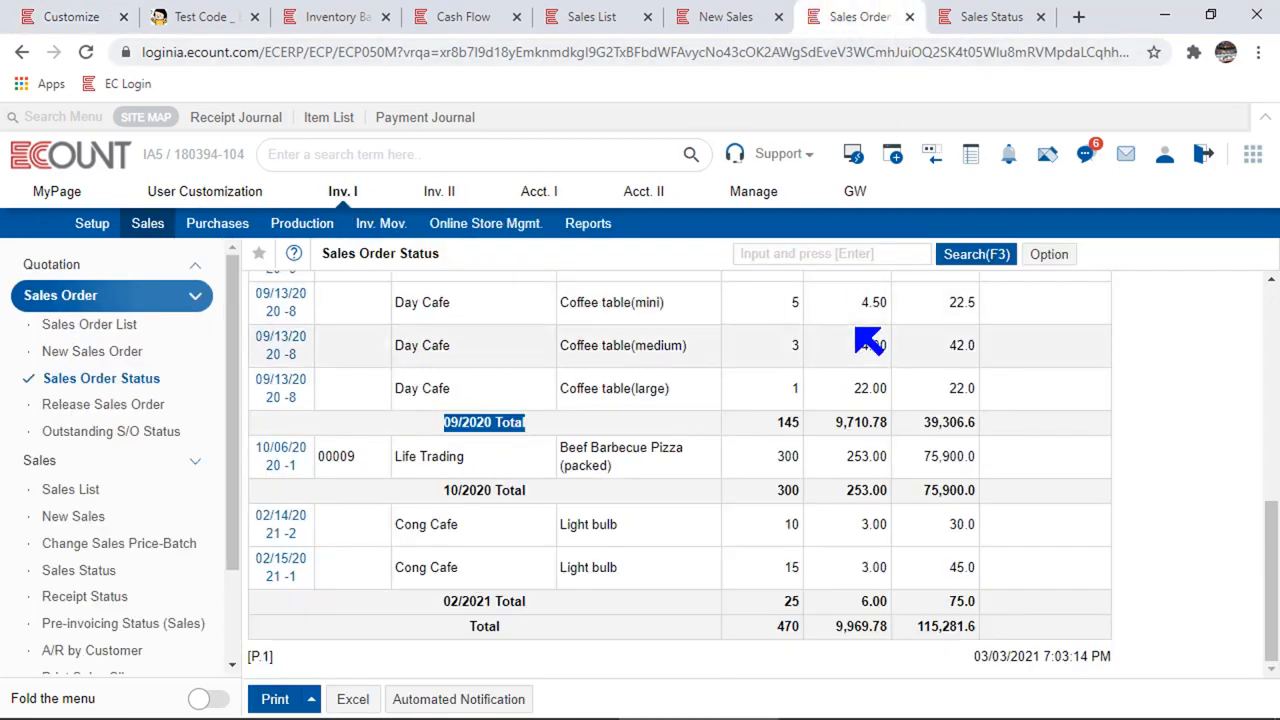
{"action": "left_click", "coordinate": [1052, 255]}
{"action": "mouse_move", "coordinate": [1003, 316]}
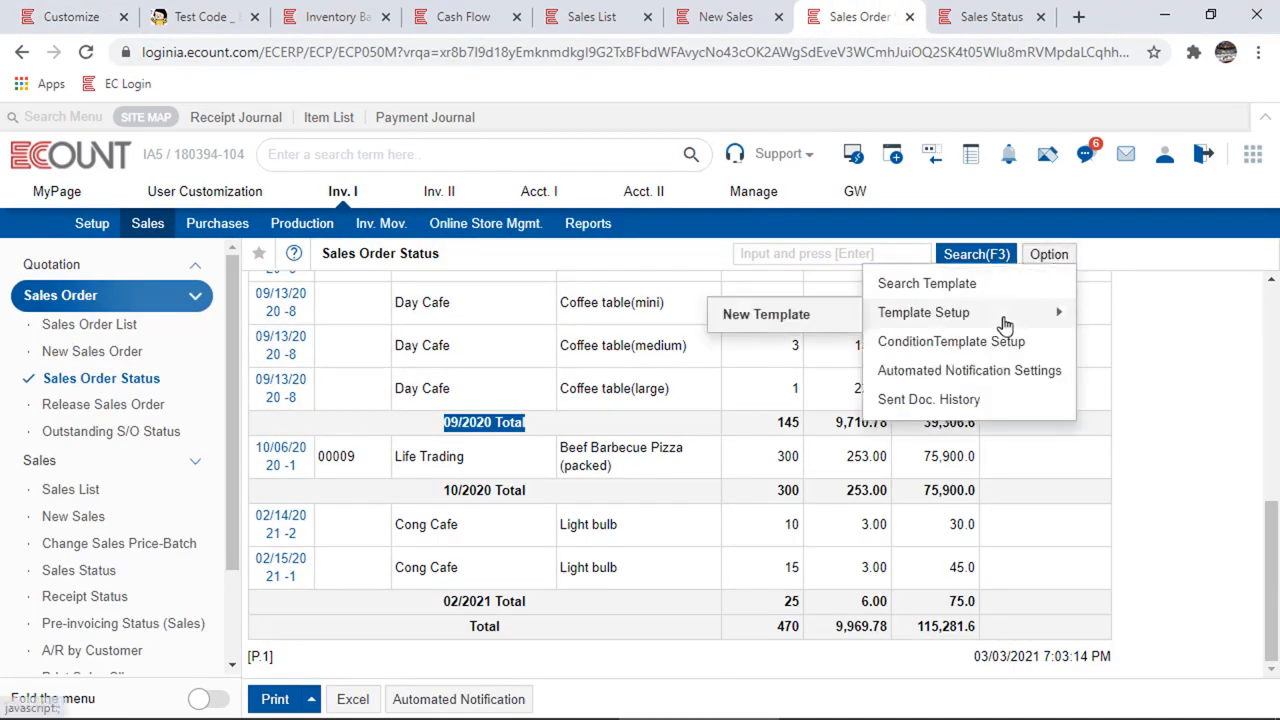
{"action": "left_click", "coordinate": [817, 318]}
{"action": "type", "text": "123"}
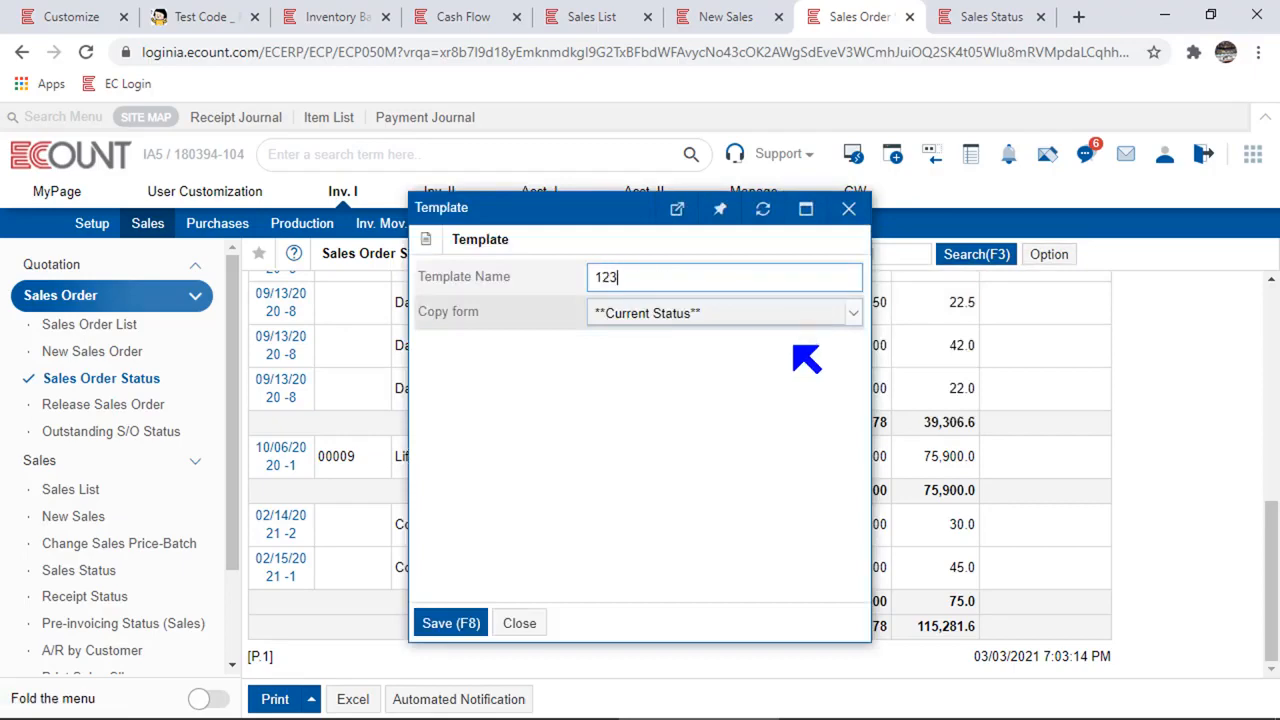
{"action": "left_click", "coordinate": [445, 622]}
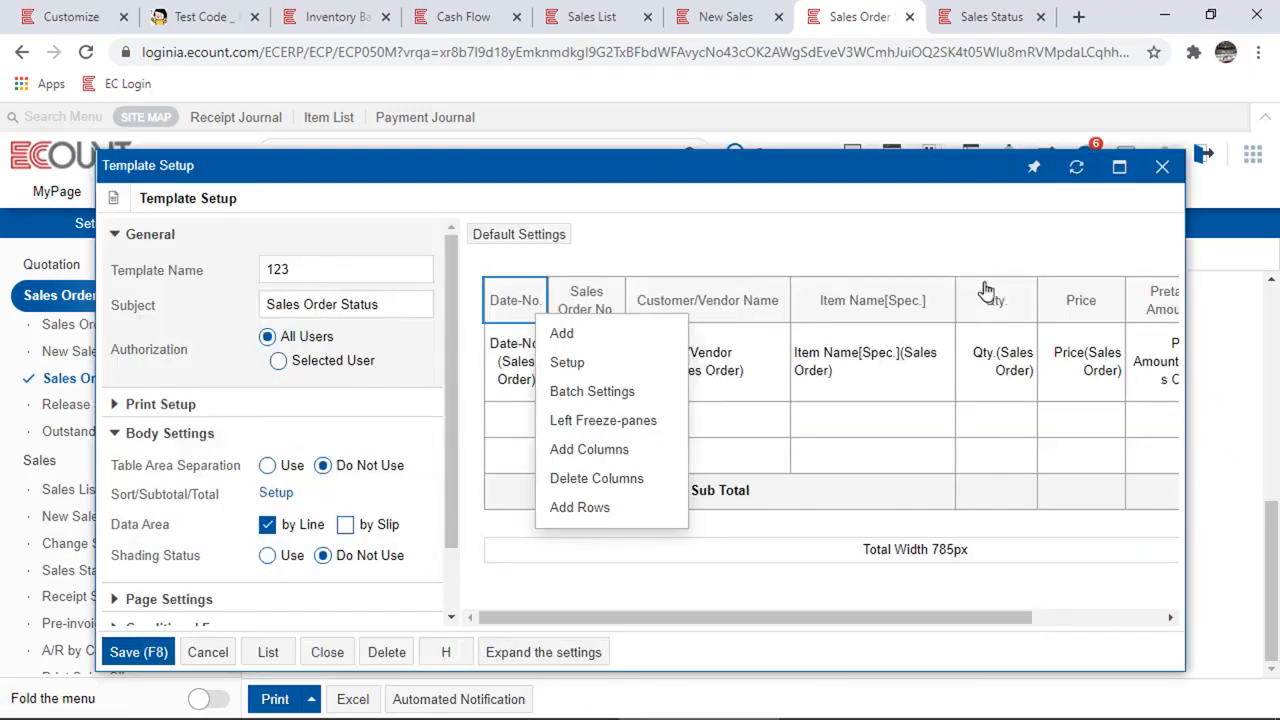
Open the Qty. column's setup in template 123, examine its Display Form and Others options, and close it without applying
{"action": "left_click", "coordinate": [992, 300]}
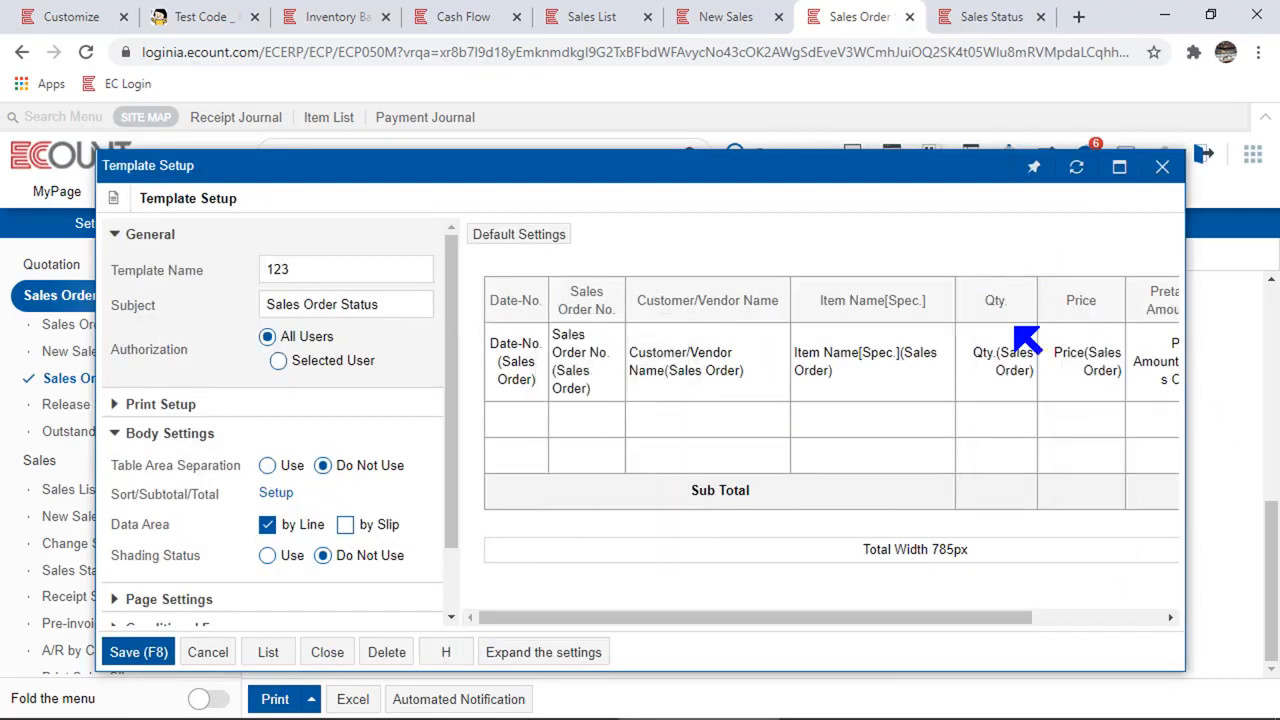
{"action": "left_click", "coordinate": [1009, 300]}
{"action": "left_click", "coordinate": [1086, 365]}
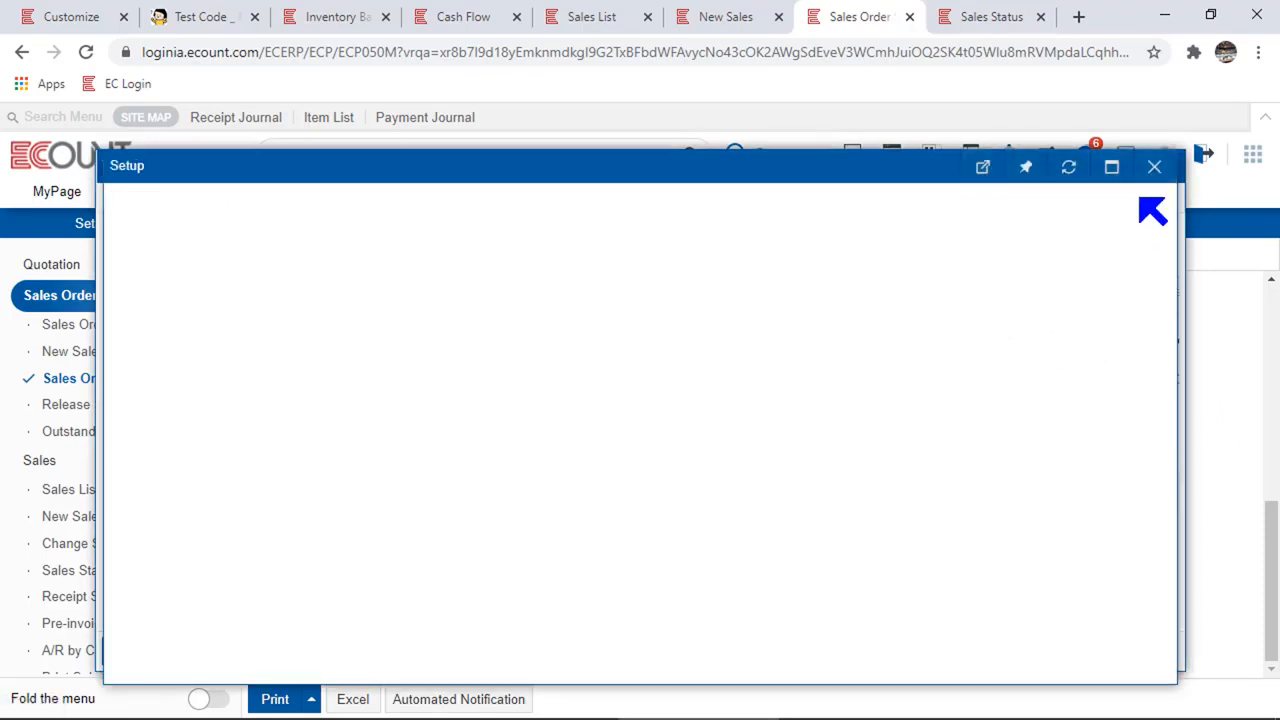
{"action": "left_click", "coordinate": [1155, 168]}
{"action": "left_click", "coordinate": [1007, 315]}
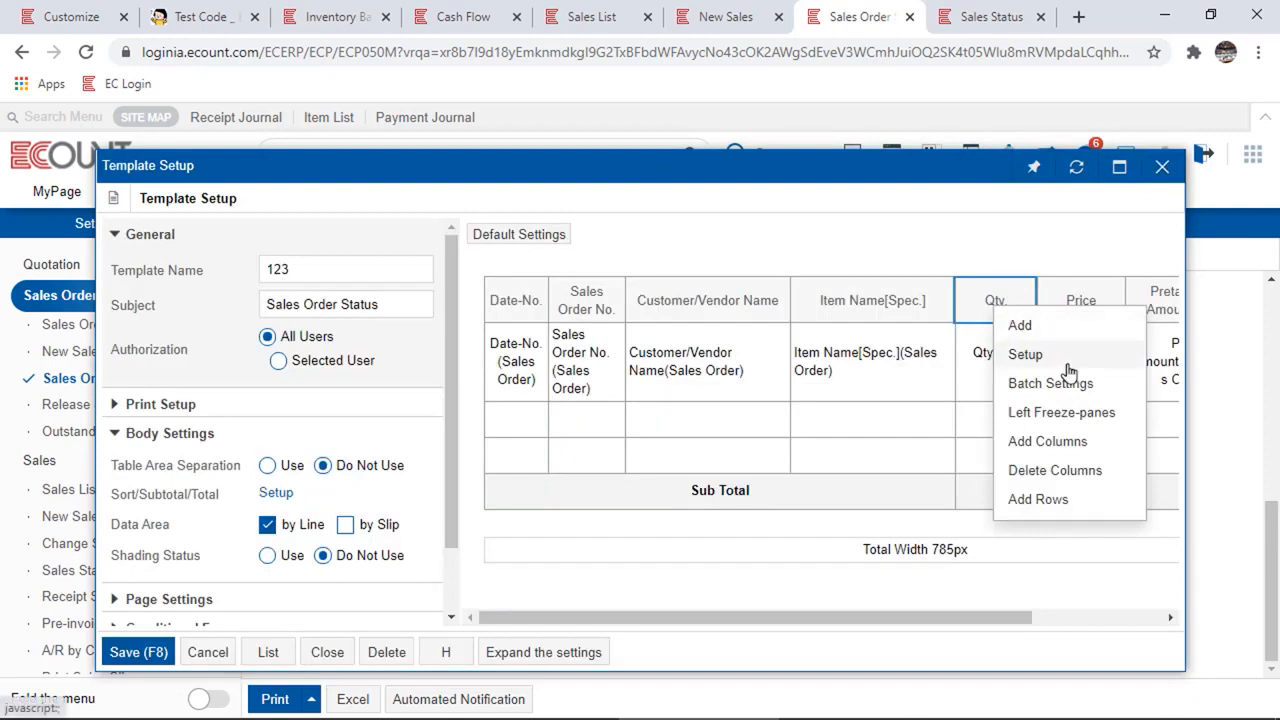
{"action": "left_click", "coordinate": [1066, 357]}
{"action": "left_click", "coordinate": [810, 606]}
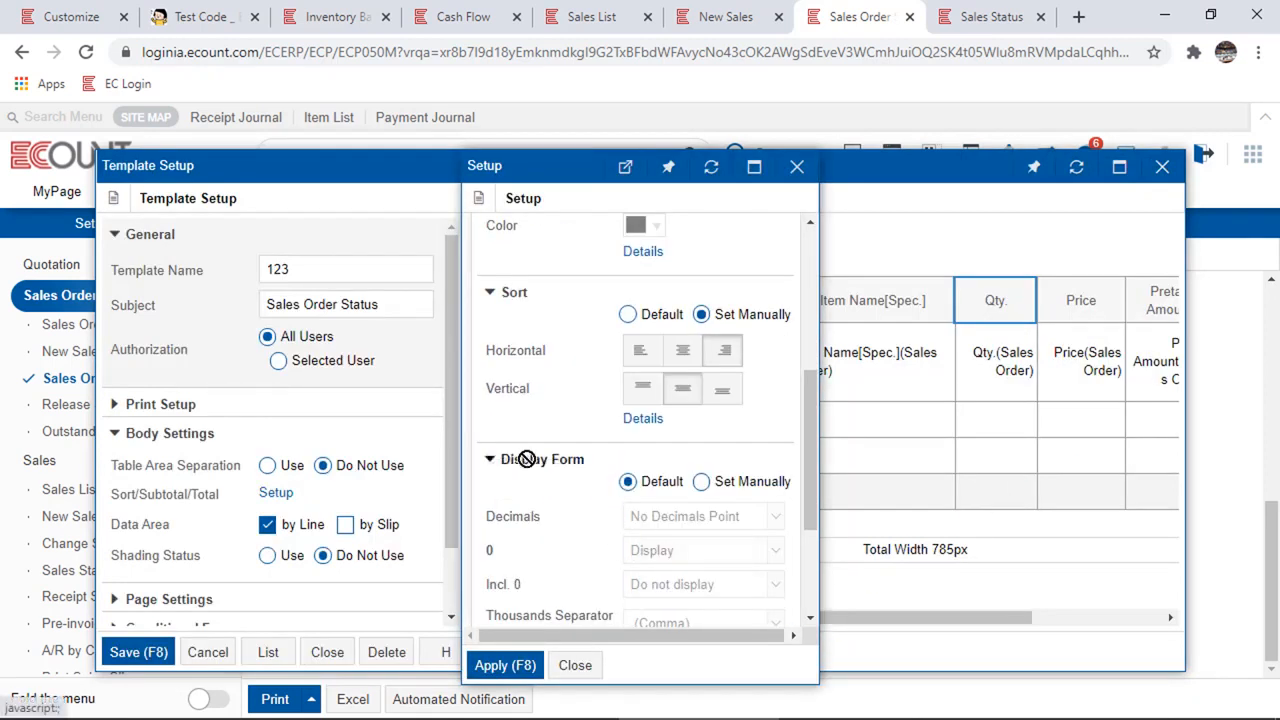
{"action": "scroll", "coordinate": [537, 475], "scroll_direction": "down", "scroll_amount": 2}
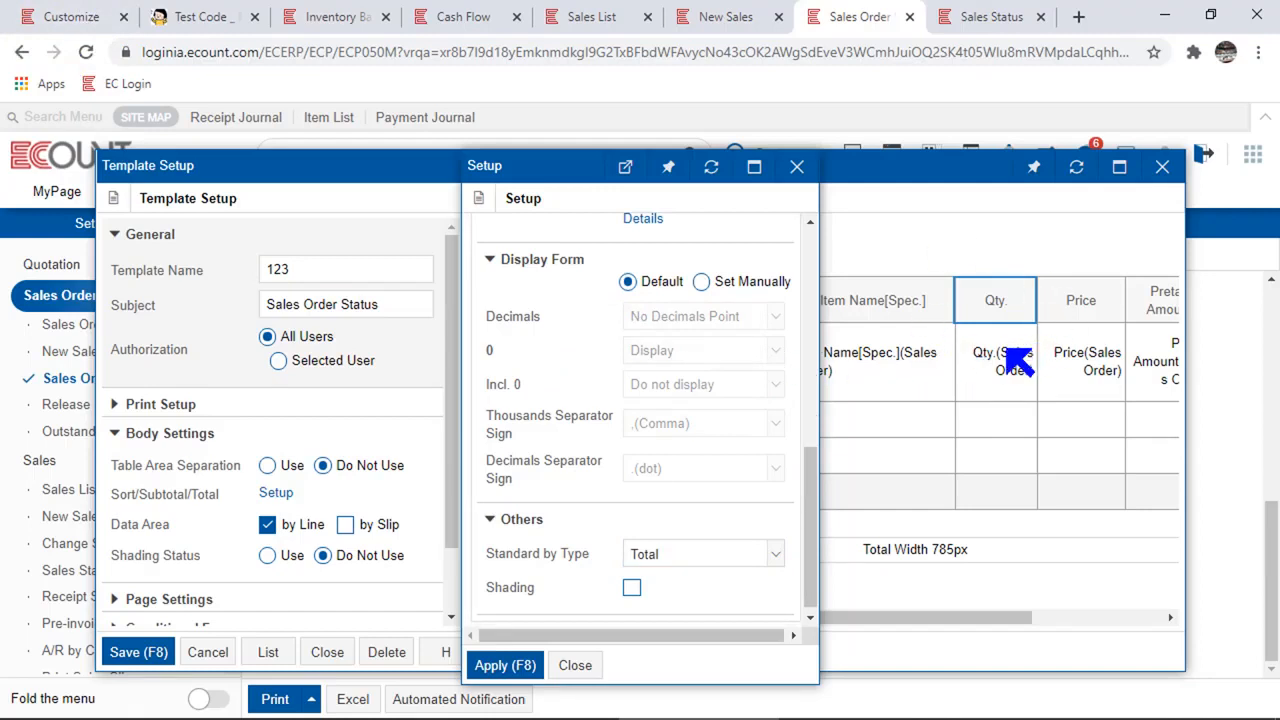
{"action": "left_click", "coordinate": [797, 167]}
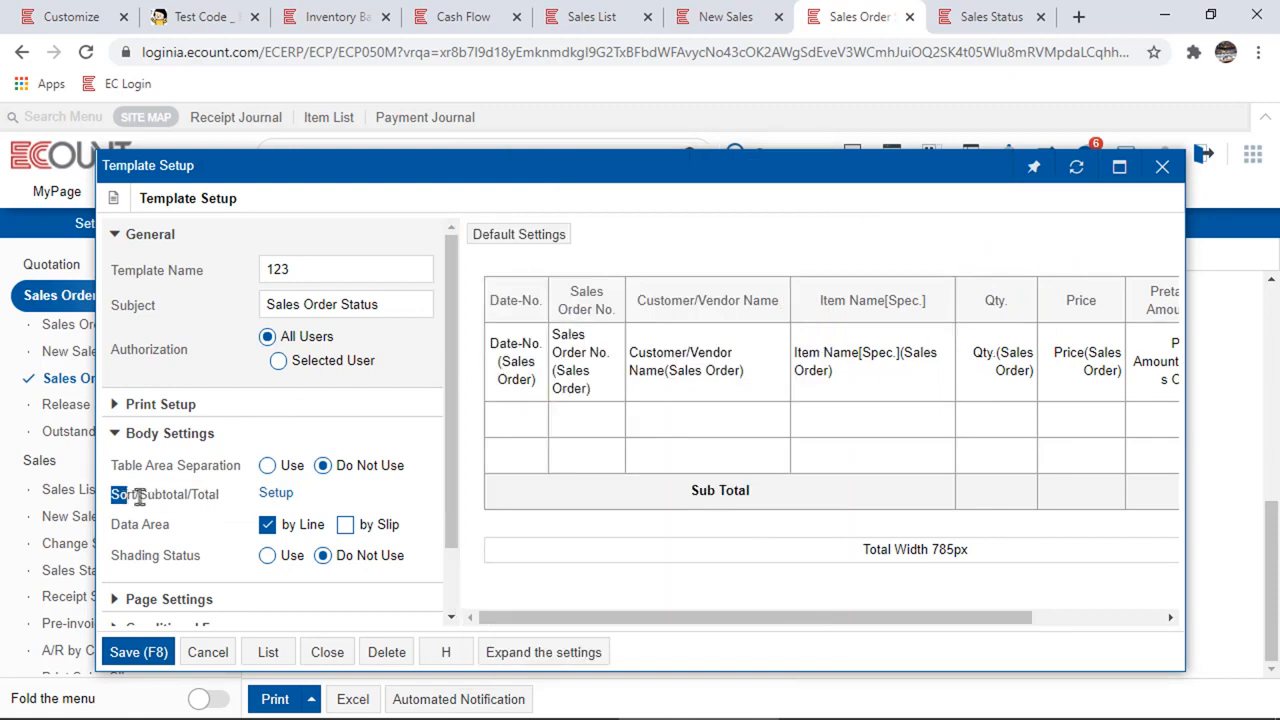
Open template 123's Sort/Subtotal/Total setup and set the fields displaying Subtotal/Total to Default
{"action": "left_click_drag", "start_coordinate": [113, 494], "coordinate": [201, 494]}
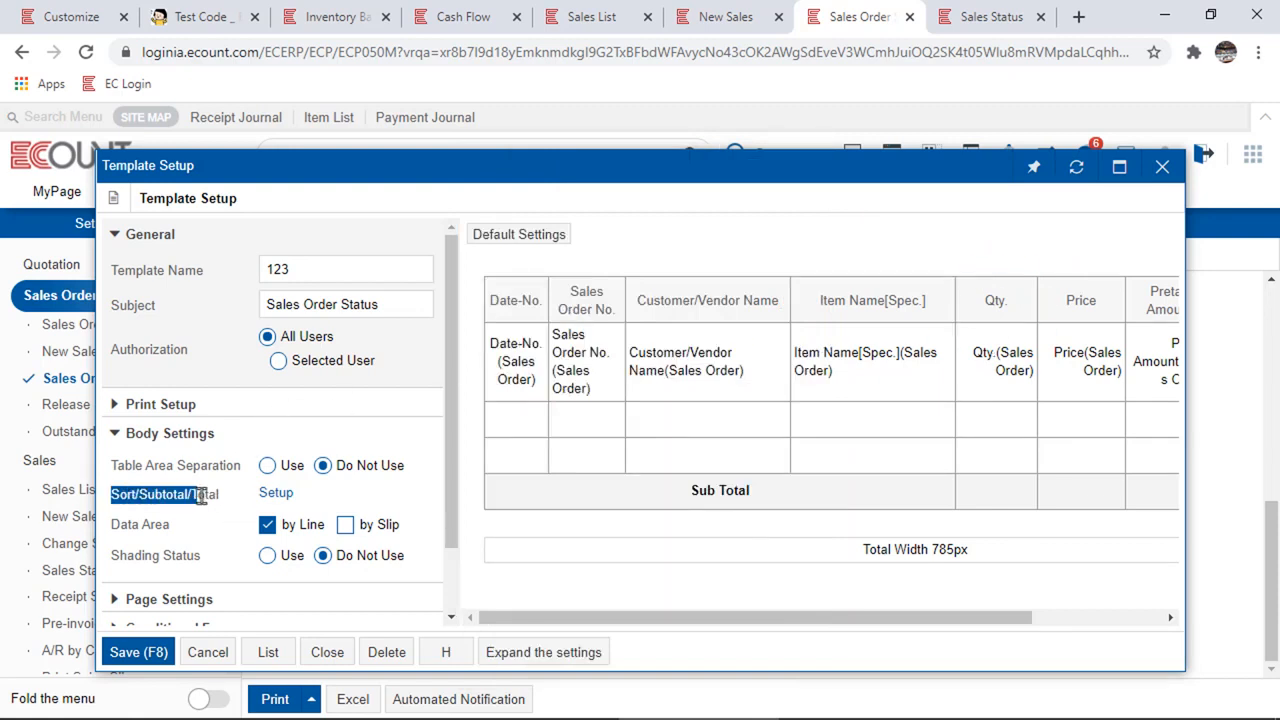
{"action": "left_click", "coordinate": [274, 492]}
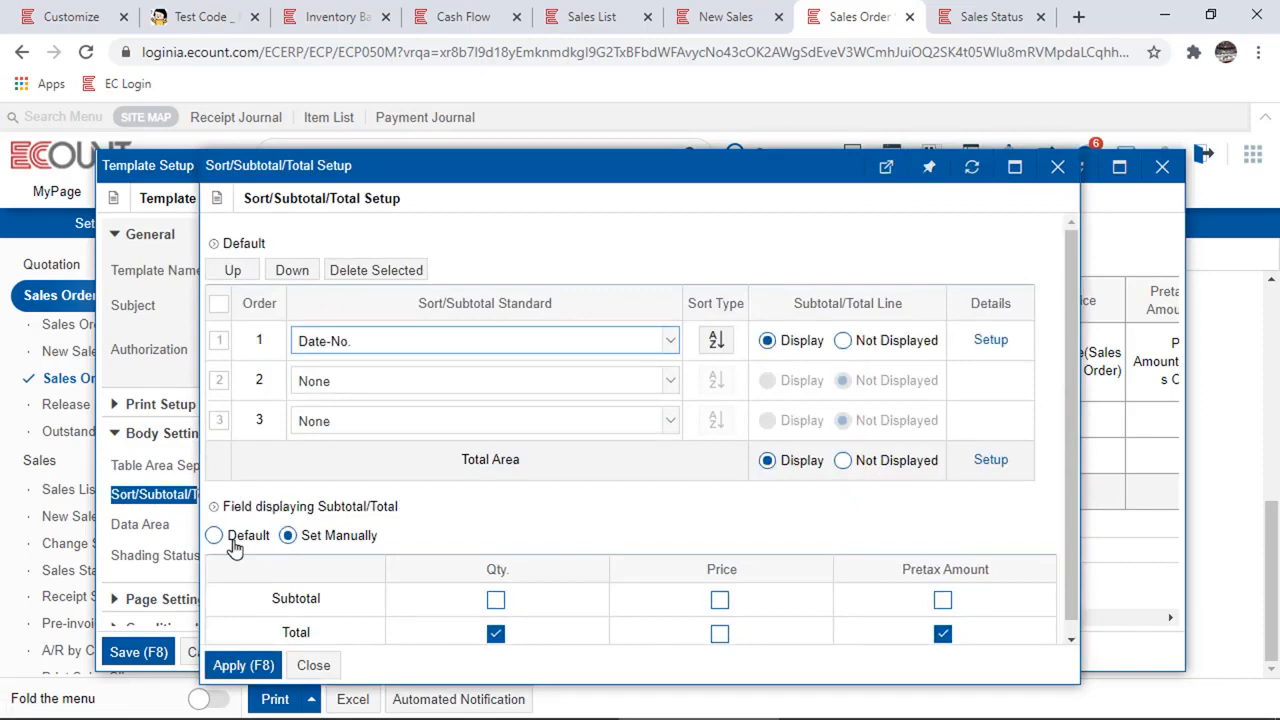
{"action": "left_click", "coordinate": [234, 540]}
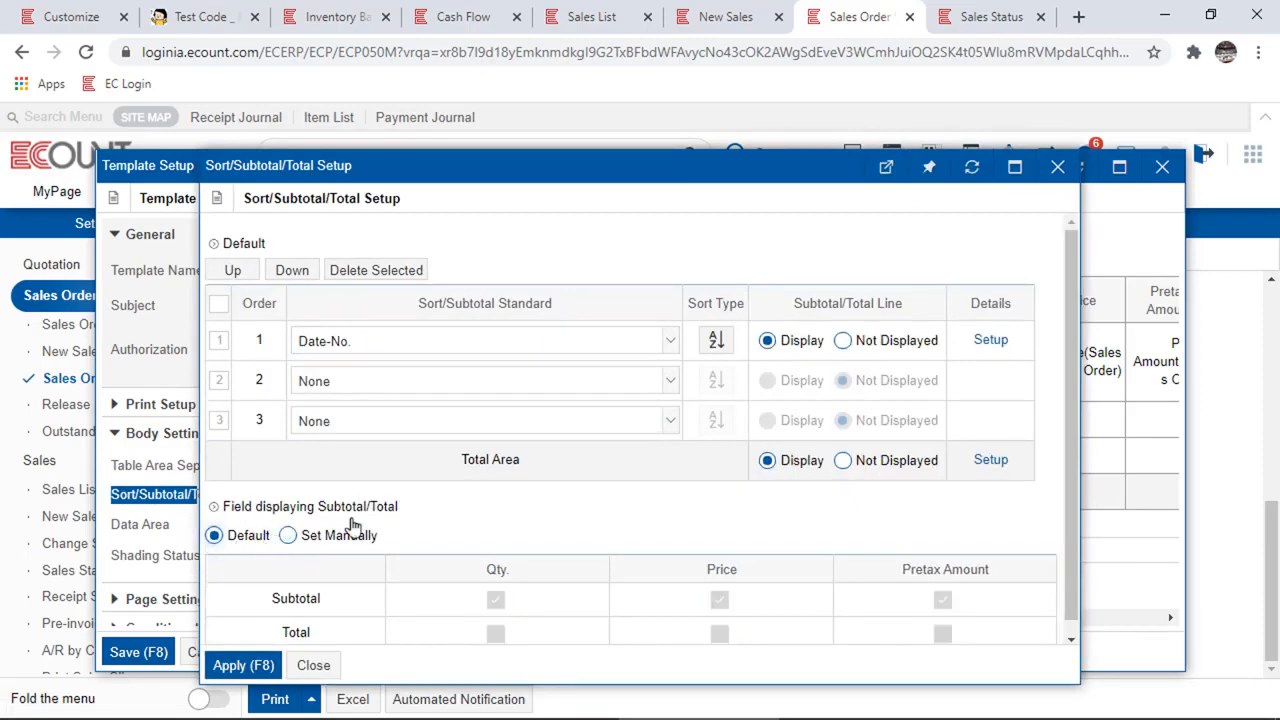
Compare the template's Subtotal and Total fields with the Display Form defaults in Print Default Setting
{"action": "left_click", "coordinate": [63, 14]}
{"action": "left_click_drag", "start_coordinate": [425, 270], "coordinate": [642, 281]}
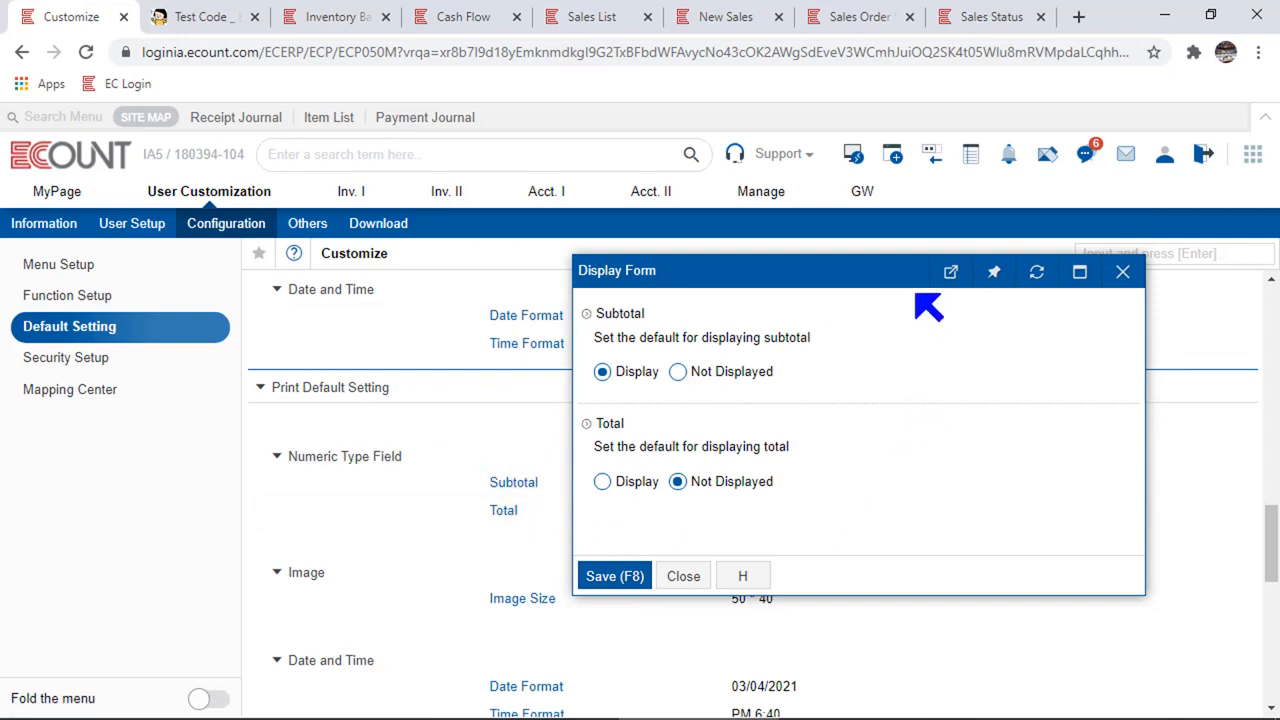
{"action": "left_click", "coordinate": [843, 20]}
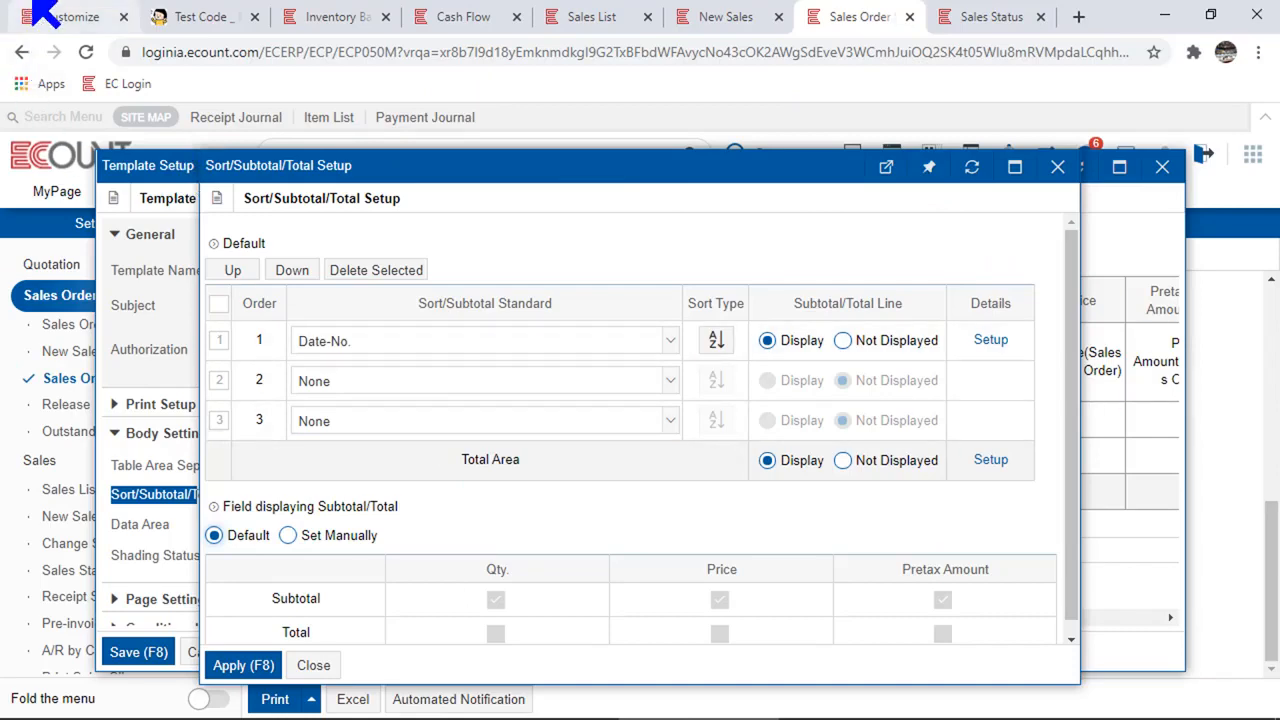
{"action": "left_click", "coordinate": [60, 17]}
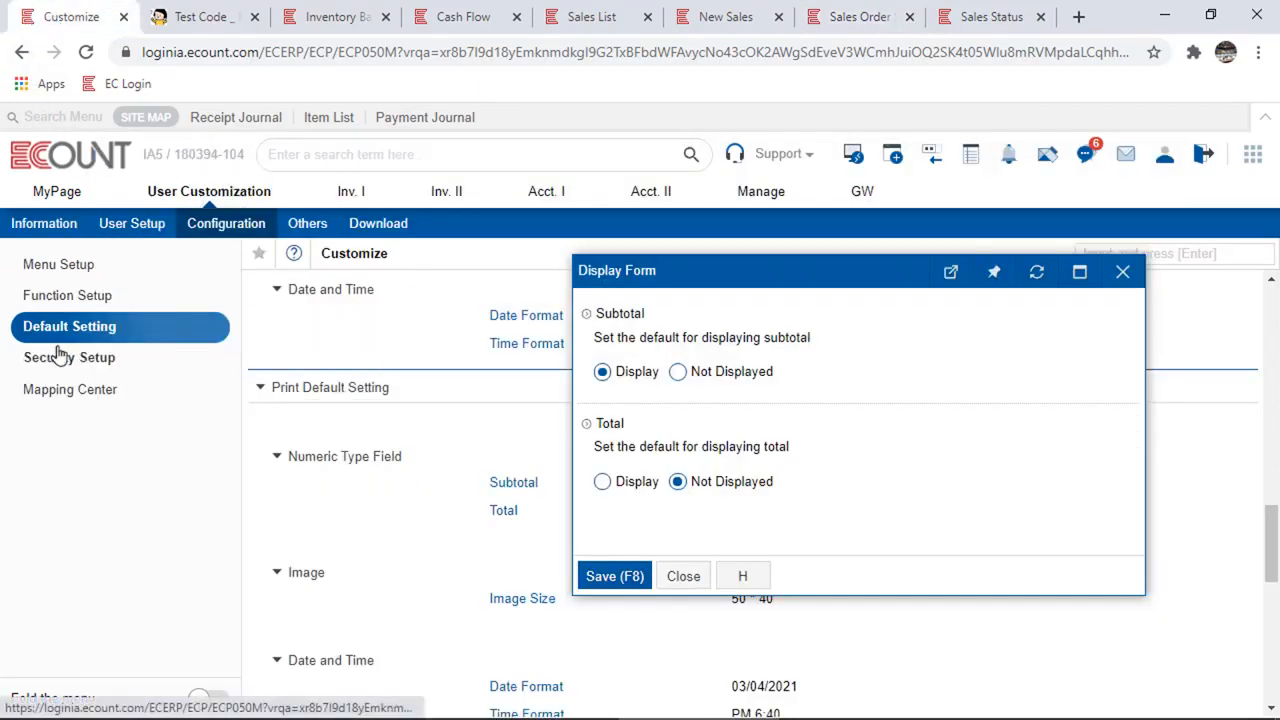
{"action": "left_click", "coordinate": [848, 14]}
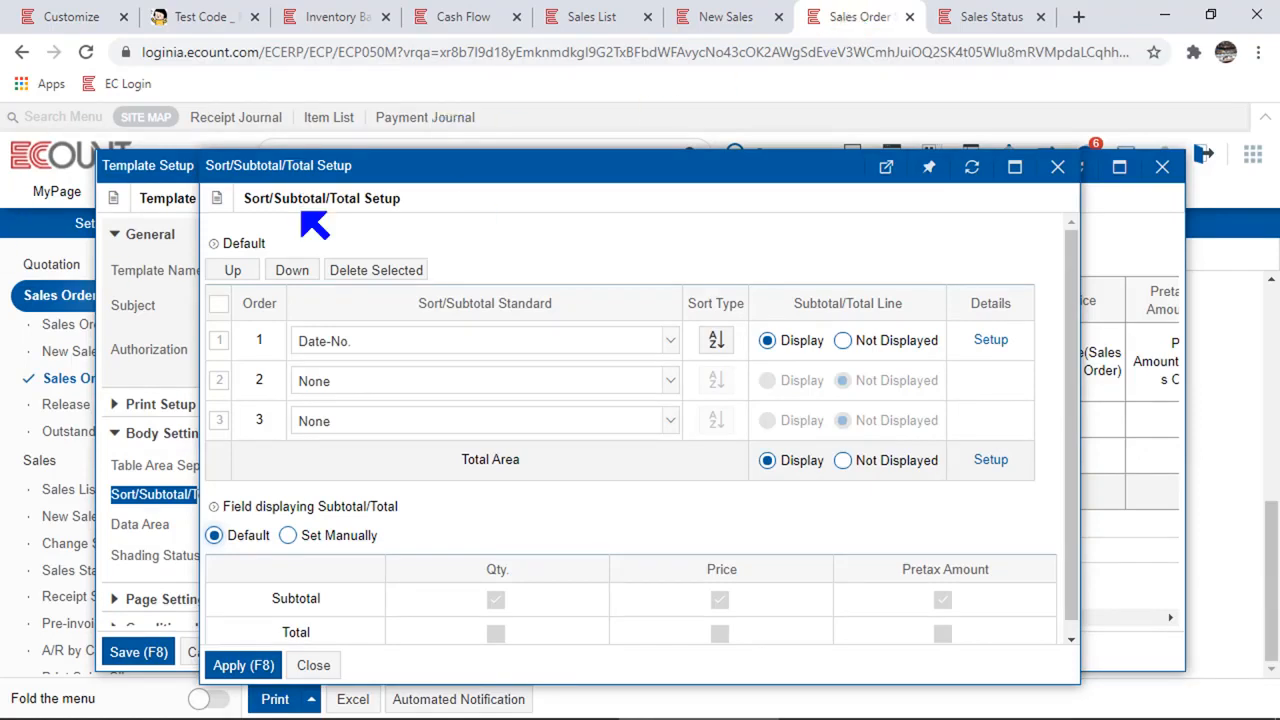
Close the Sort/Subtotal/Total setup without applying, reopen it and examine the Set Manually fields for Subtotal/Total
{"action": "left_click", "coordinate": [1058, 166]}
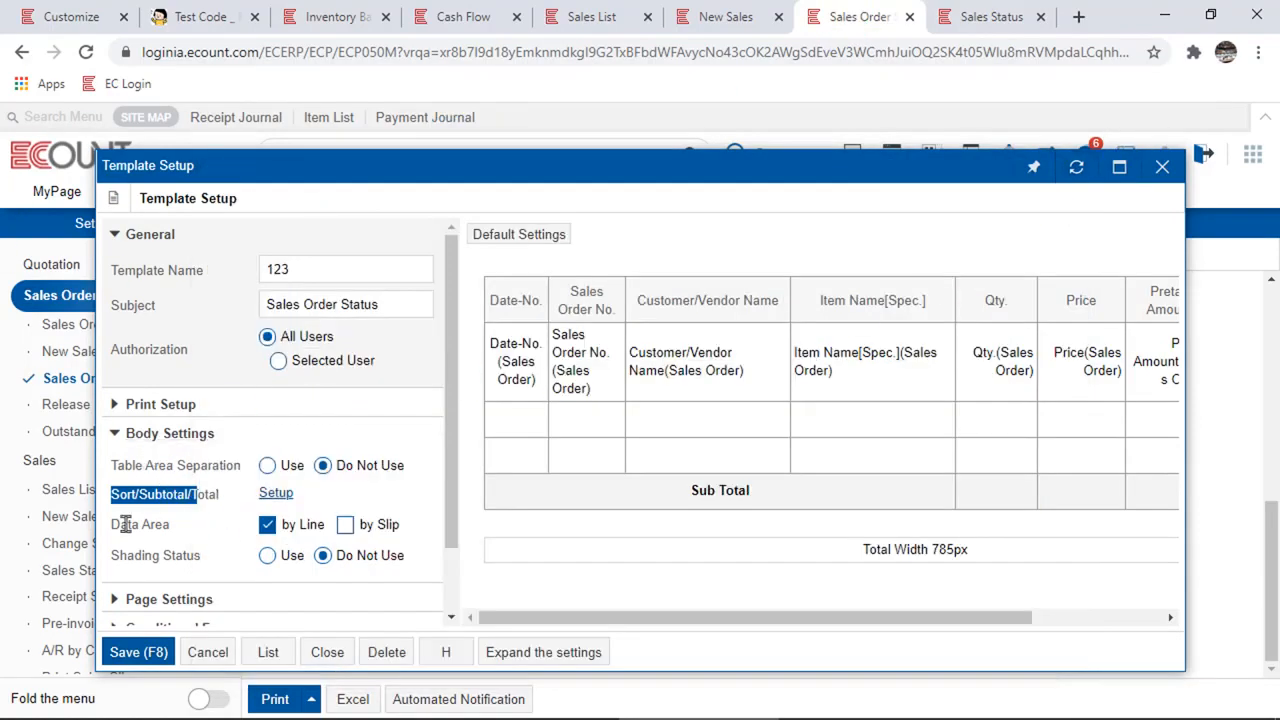
{"action": "left_click", "coordinate": [279, 497]}
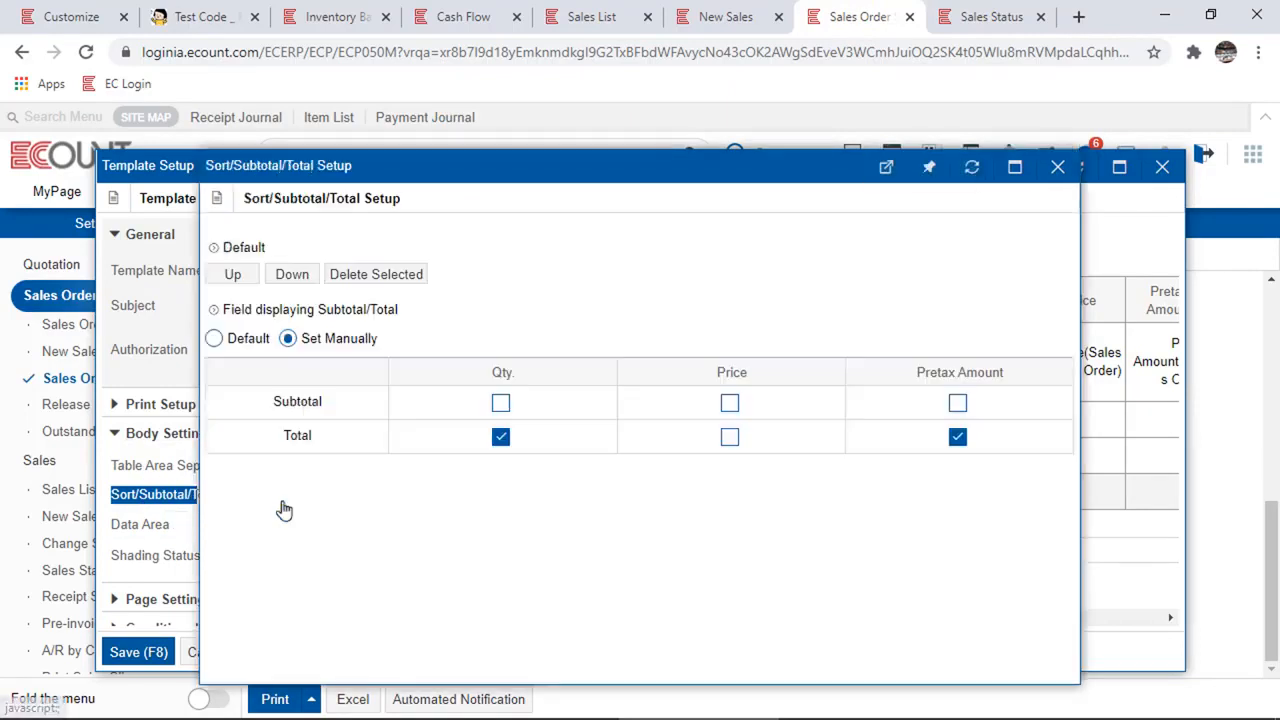
{"action": "left_click", "coordinate": [351, 537]}
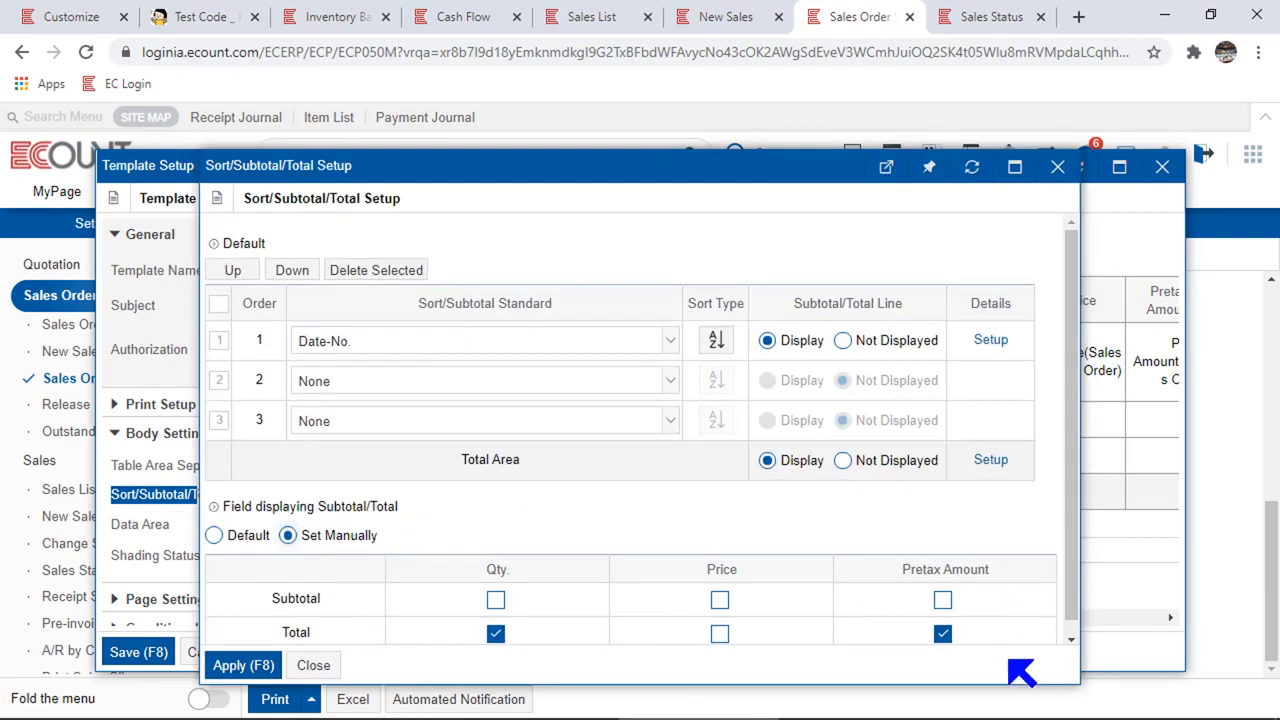
Close the Subtotal/Total Display Form defaults without saving and open the Image Size default under Print Default Setting
{"action": "left_click", "coordinate": [62, 16]}
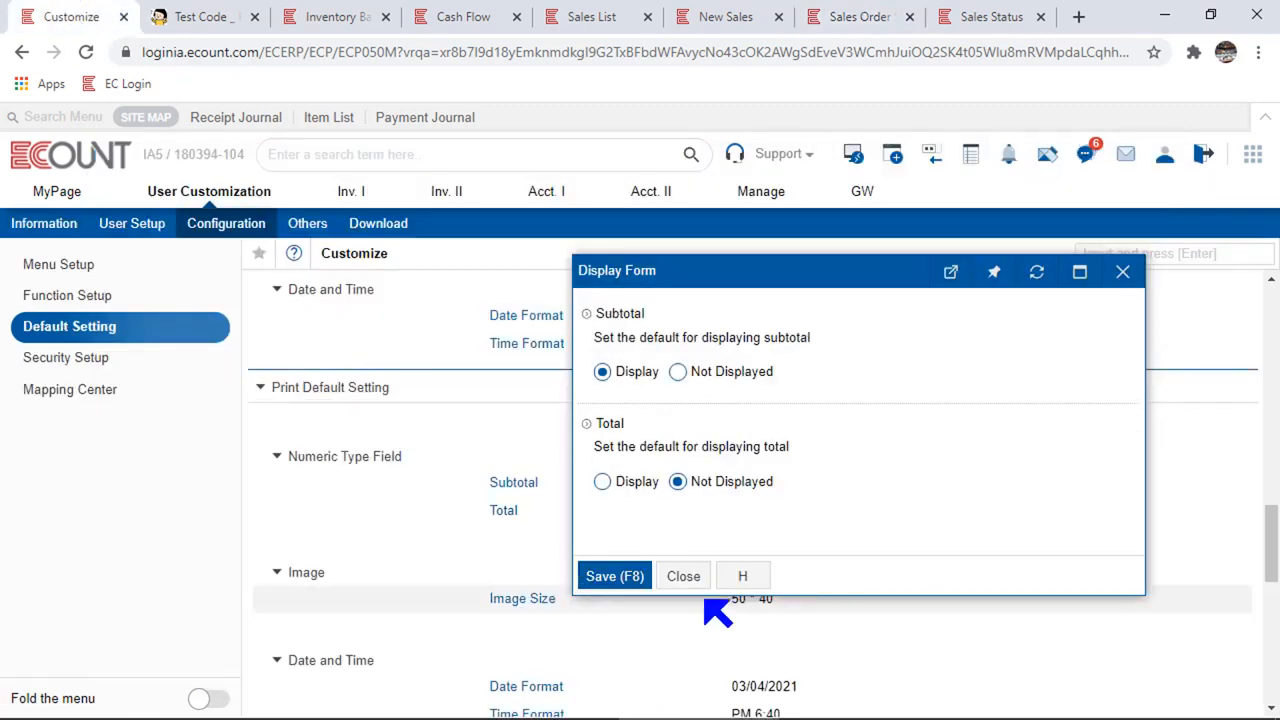
{"action": "left_click", "coordinate": [680, 578]}
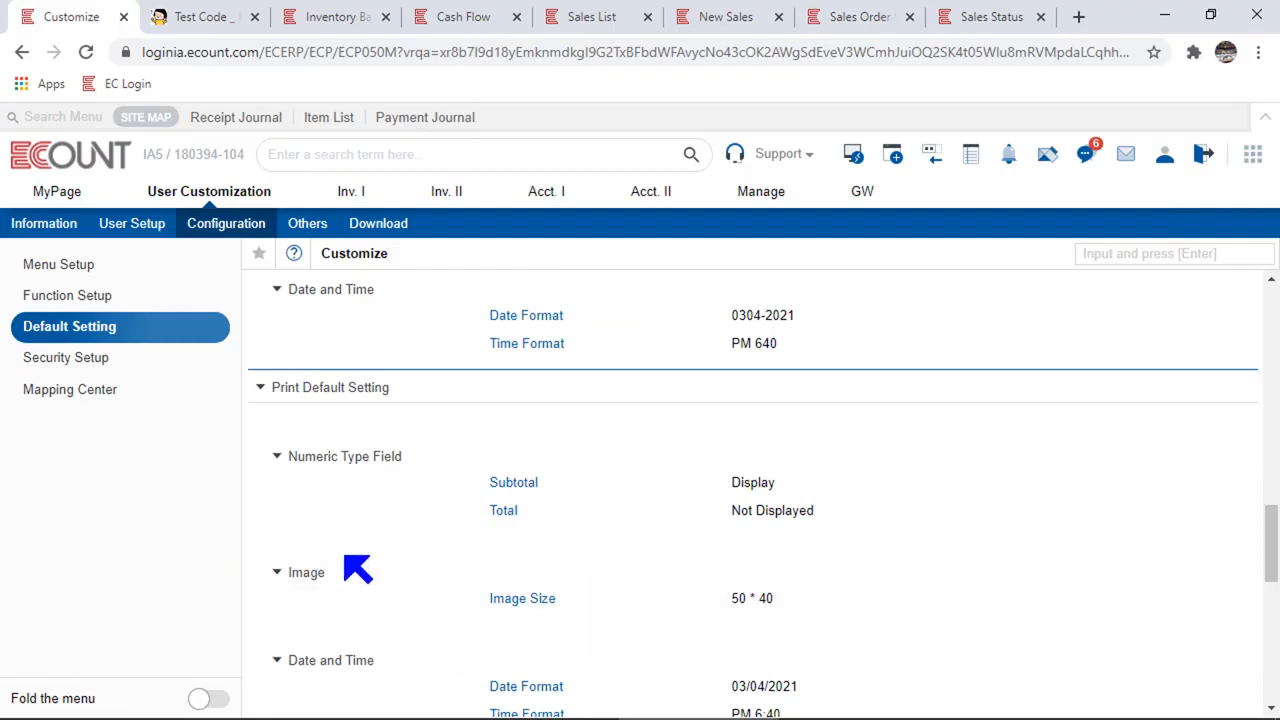
{"action": "left_click", "coordinate": [530, 599]}
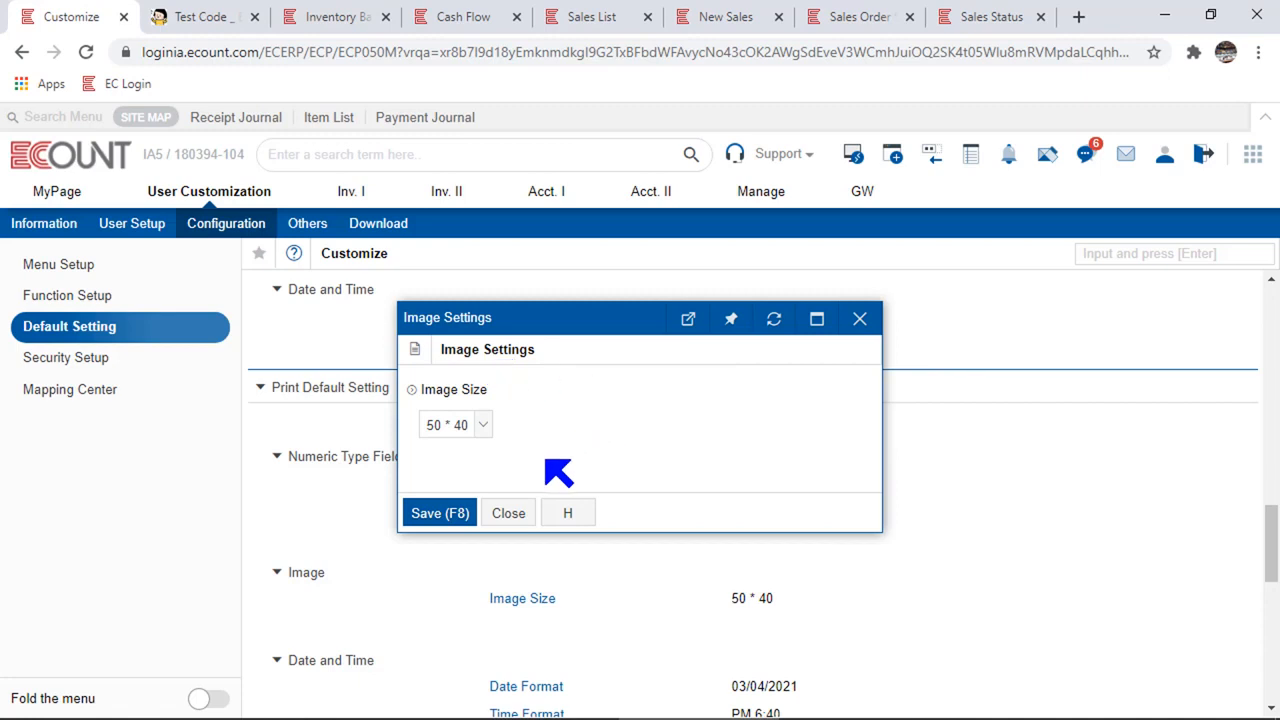
Close the Inventory Balance template setup windows and open the Light bulb item from the Inv. I Item List
{"action": "left_click", "coordinate": [360, 17]}
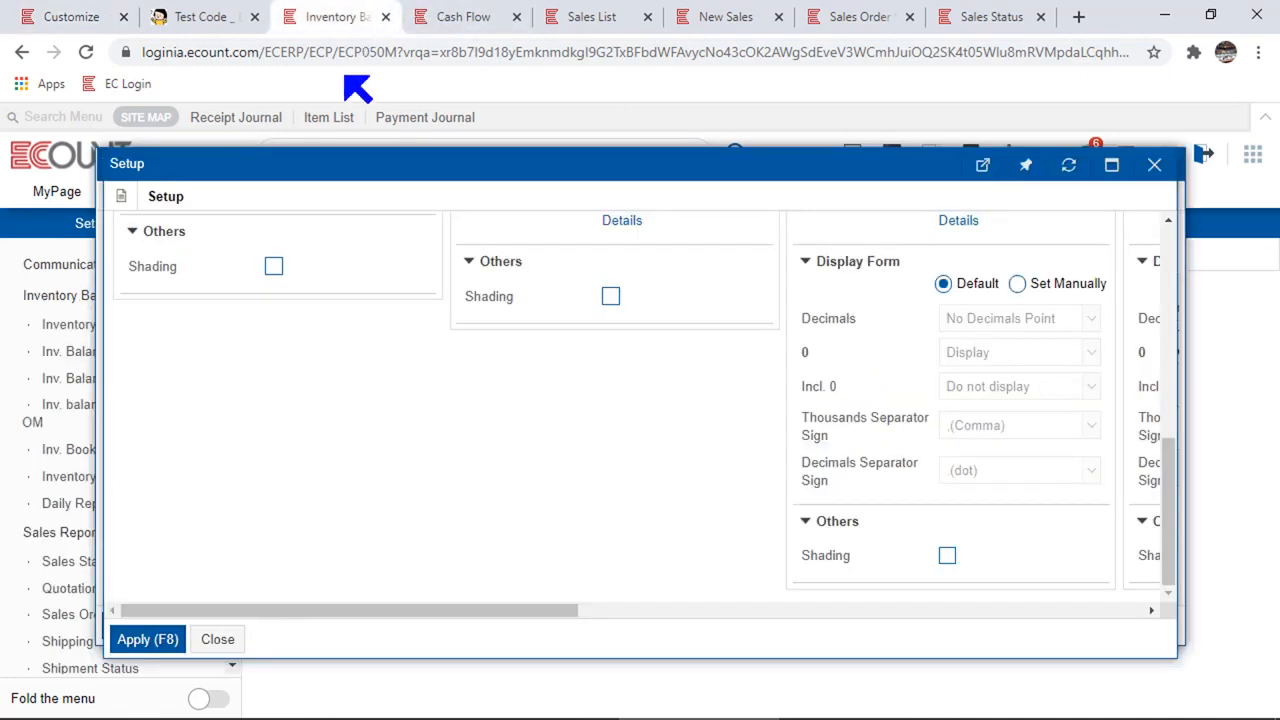
{"action": "left_click", "coordinate": [1155, 166]}
{"action": "left_click", "coordinate": [1159, 166]}
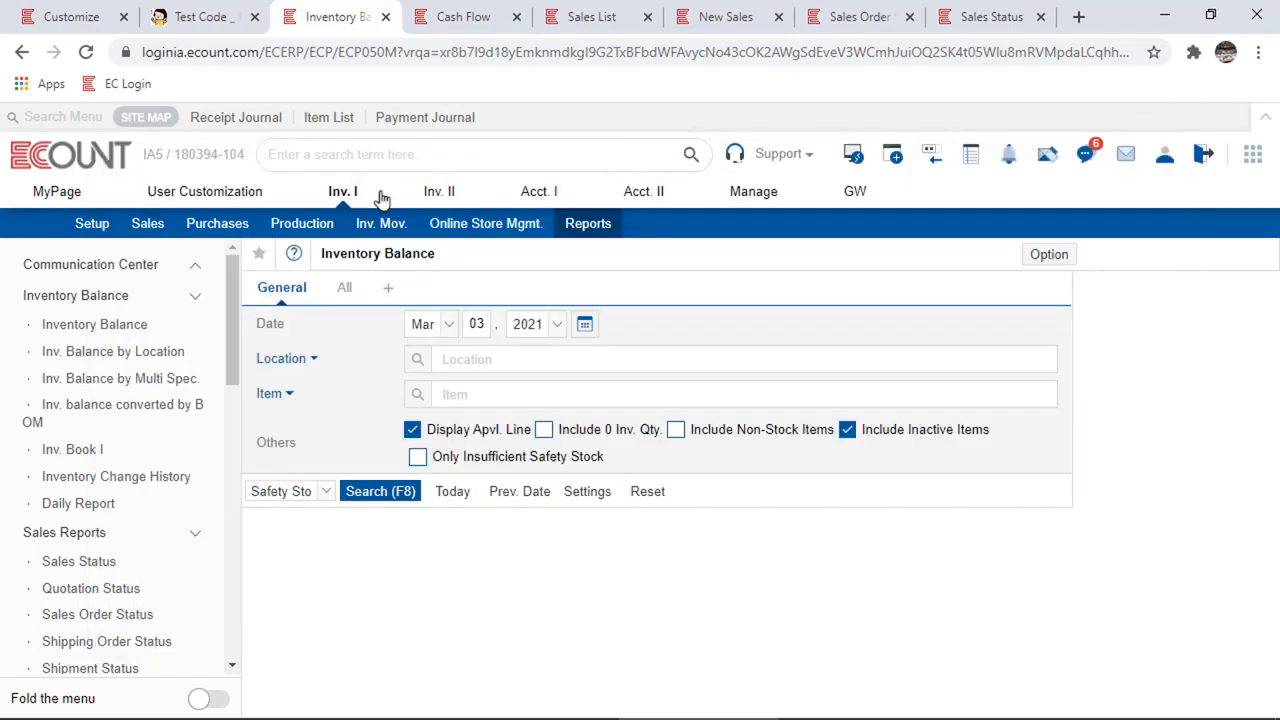
{"action": "left_click", "coordinate": [108, 228]}
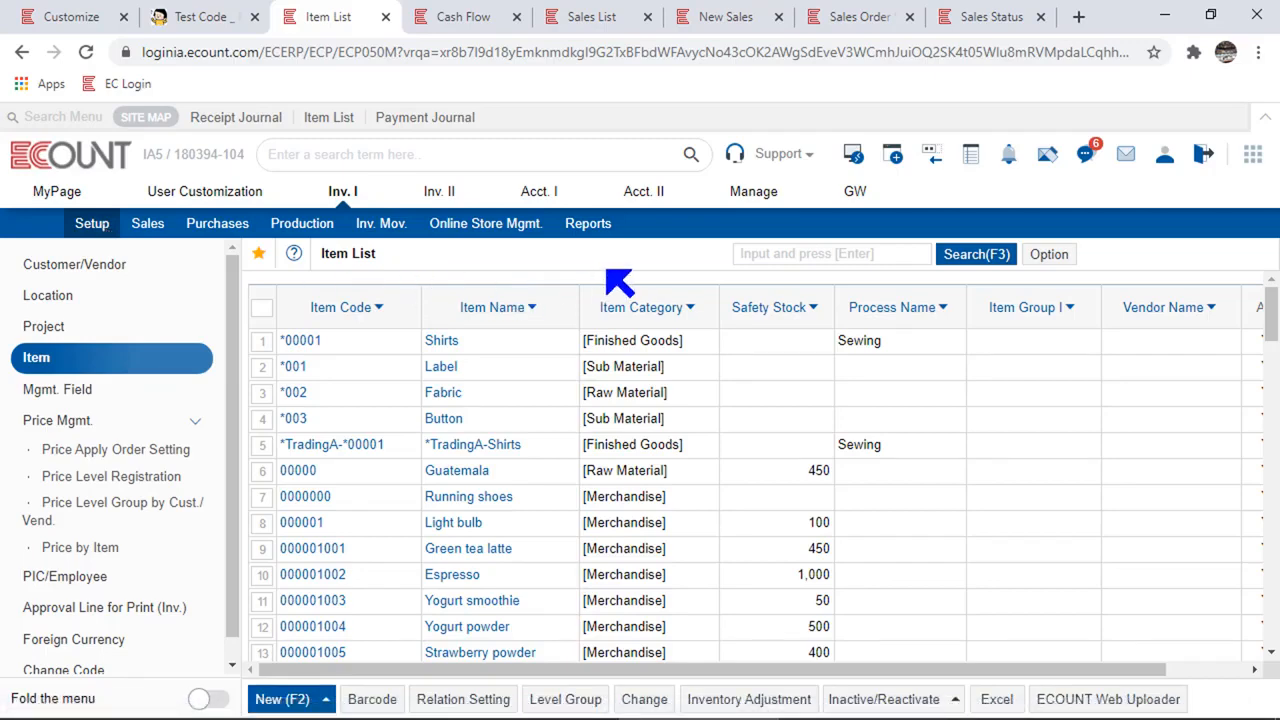
{"action": "left_click", "coordinate": [302, 525]}
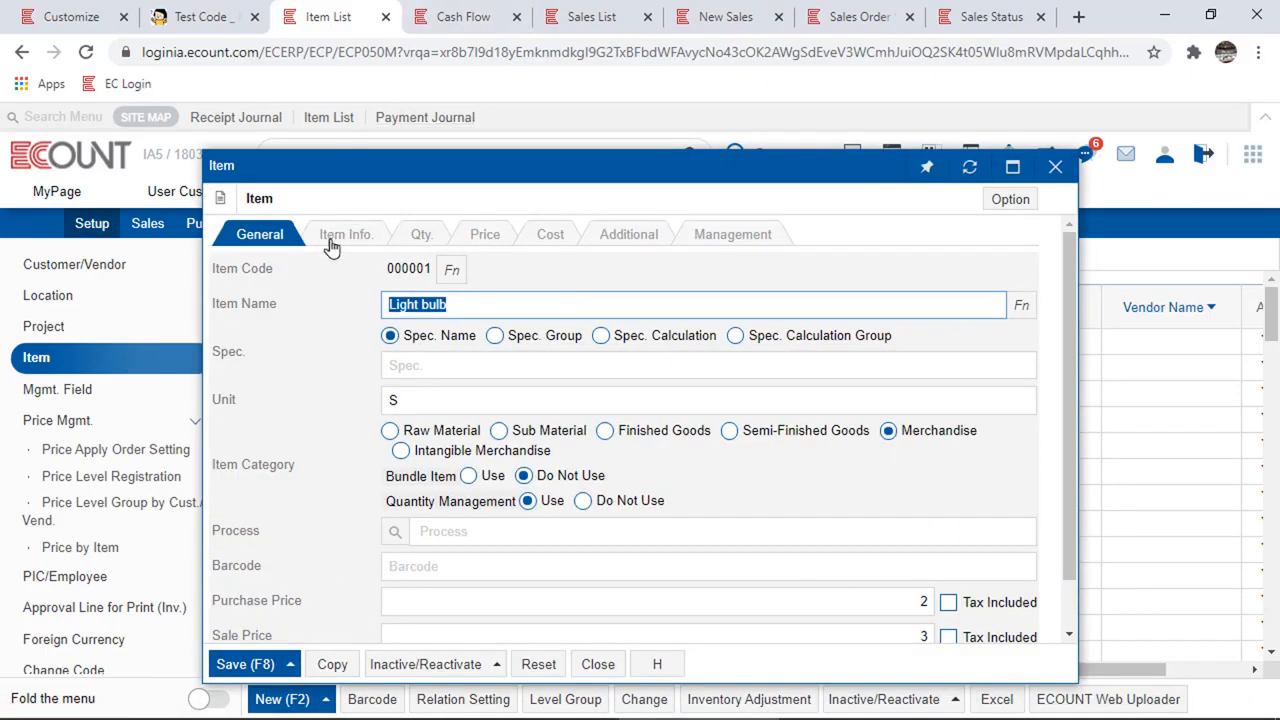
Insert the shared image ecount_logo.png from Image Storage into the Light bulb's Item Info
{"action": "left_click", "coordinate": [340, 240]}
{"action": "scroll", "coordinate": [391, 363], "scroll_direction": "down", "scroll_amount": 5}
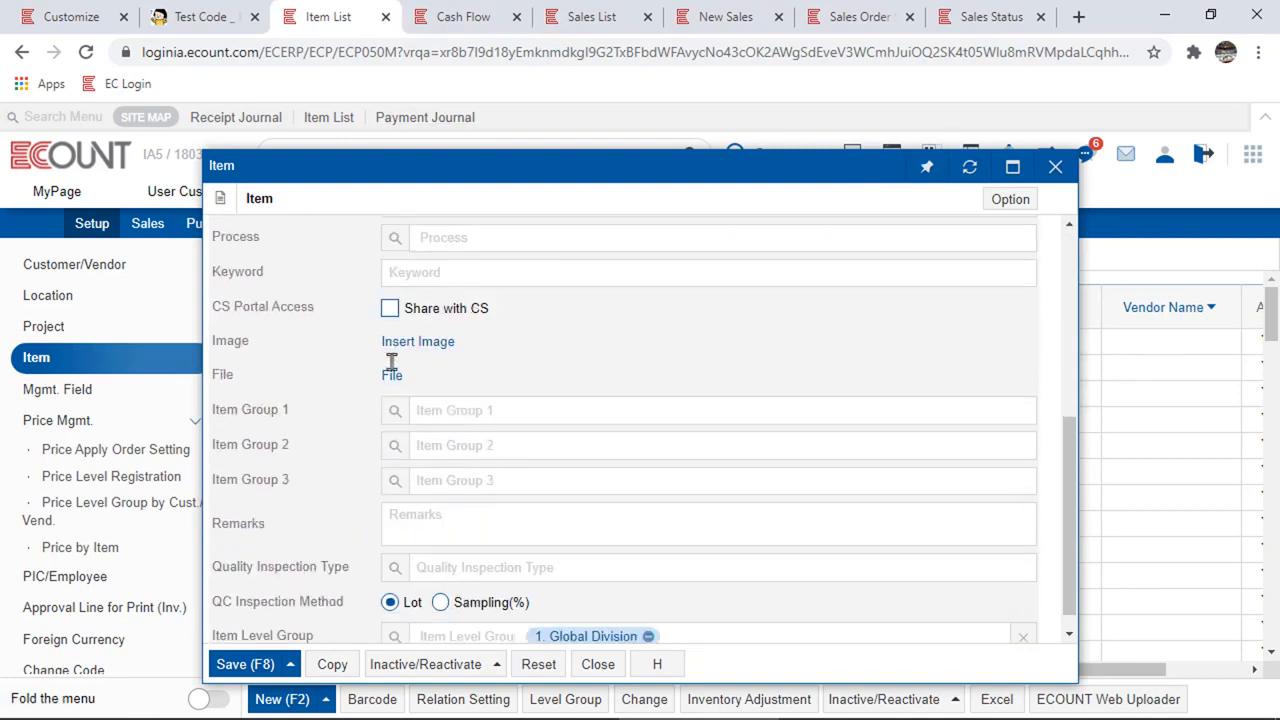
{"action": "left_click_drag", "start_coordinate": [262, 341], "coordinate": [210, 341]}
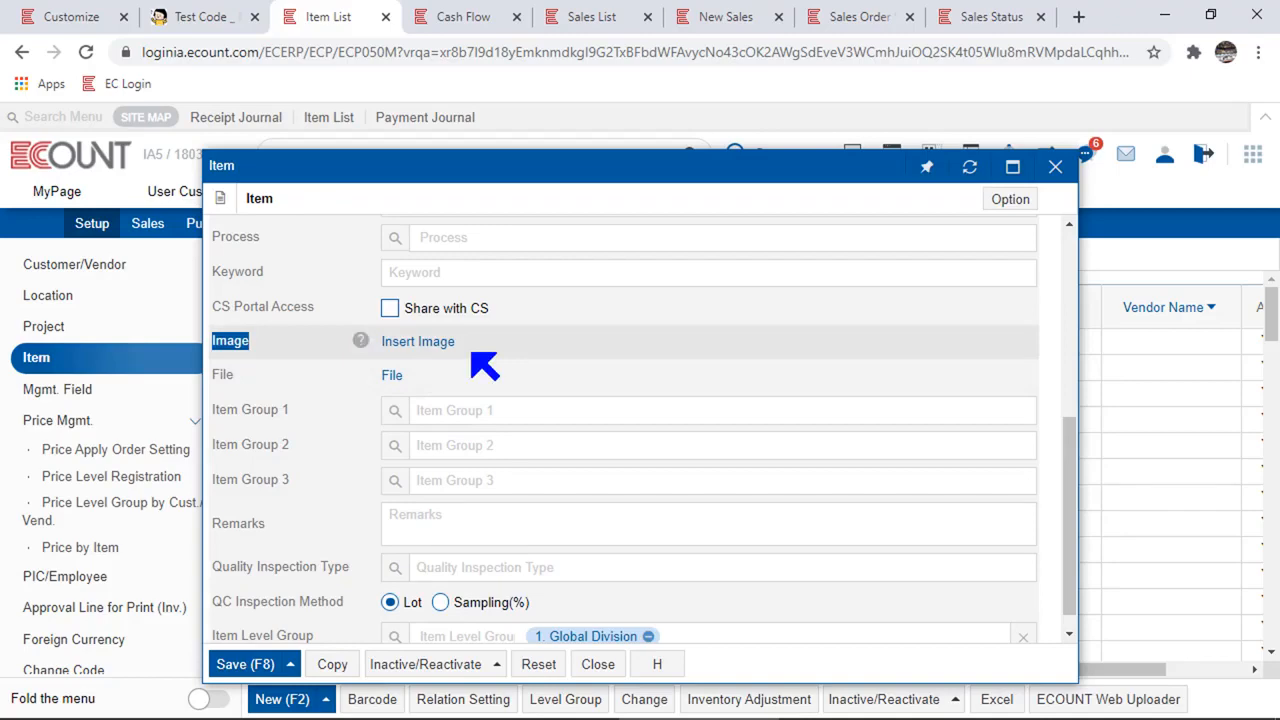
{"action": "left_click", "coordinate": [440, 342]}
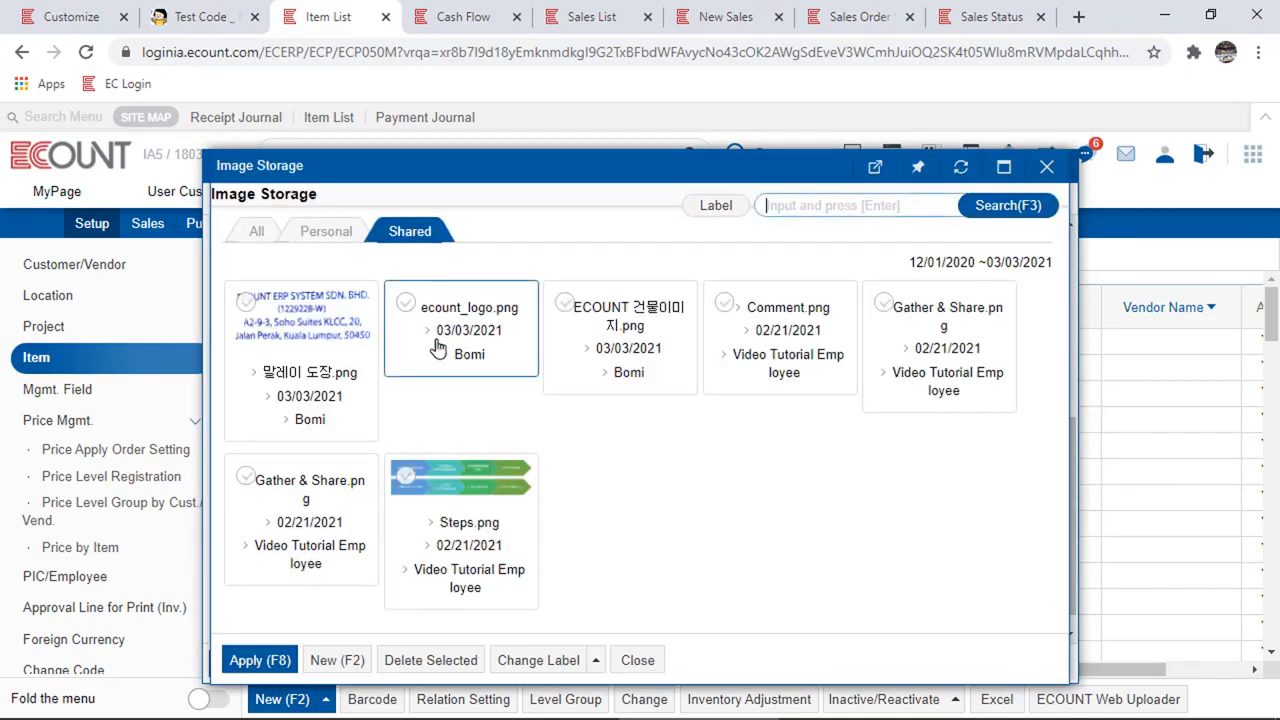
{"action": "left_click", "coordinate": [405, 302]}
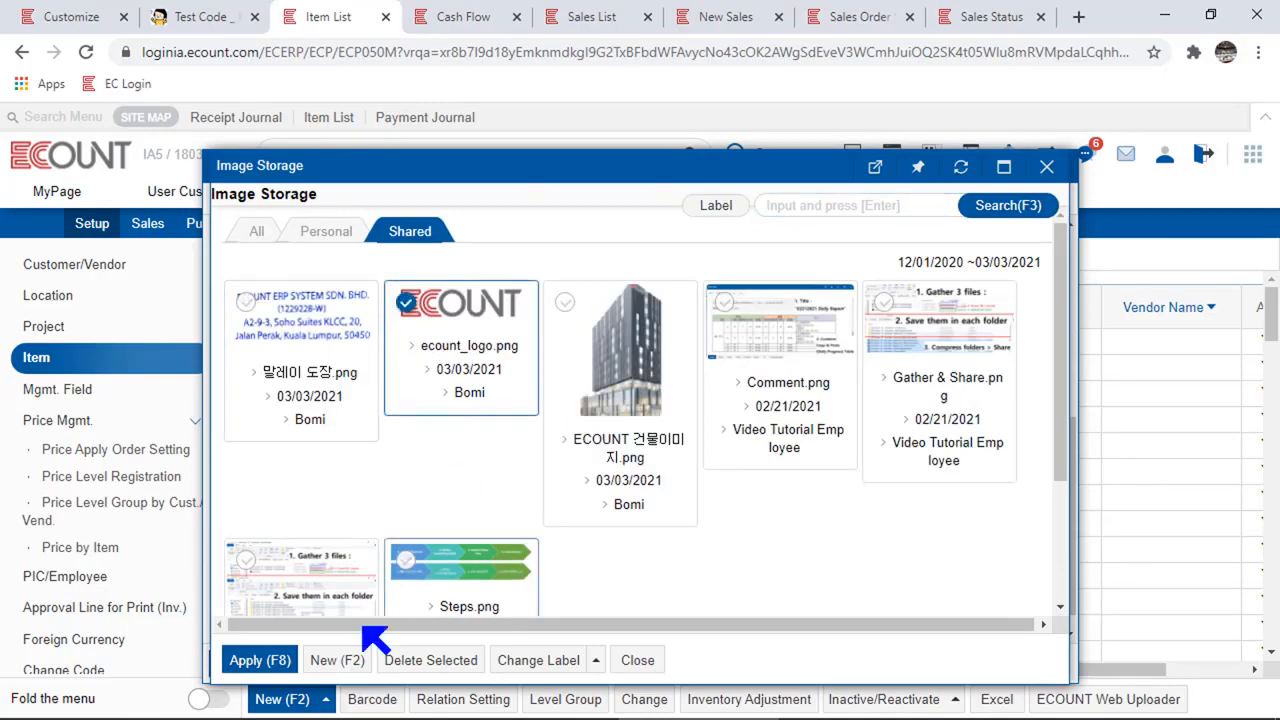
{"action": "left_click", "coordinate": [259, 661]}
{"action": "mouse_move", "coordinate": [260, 664]}
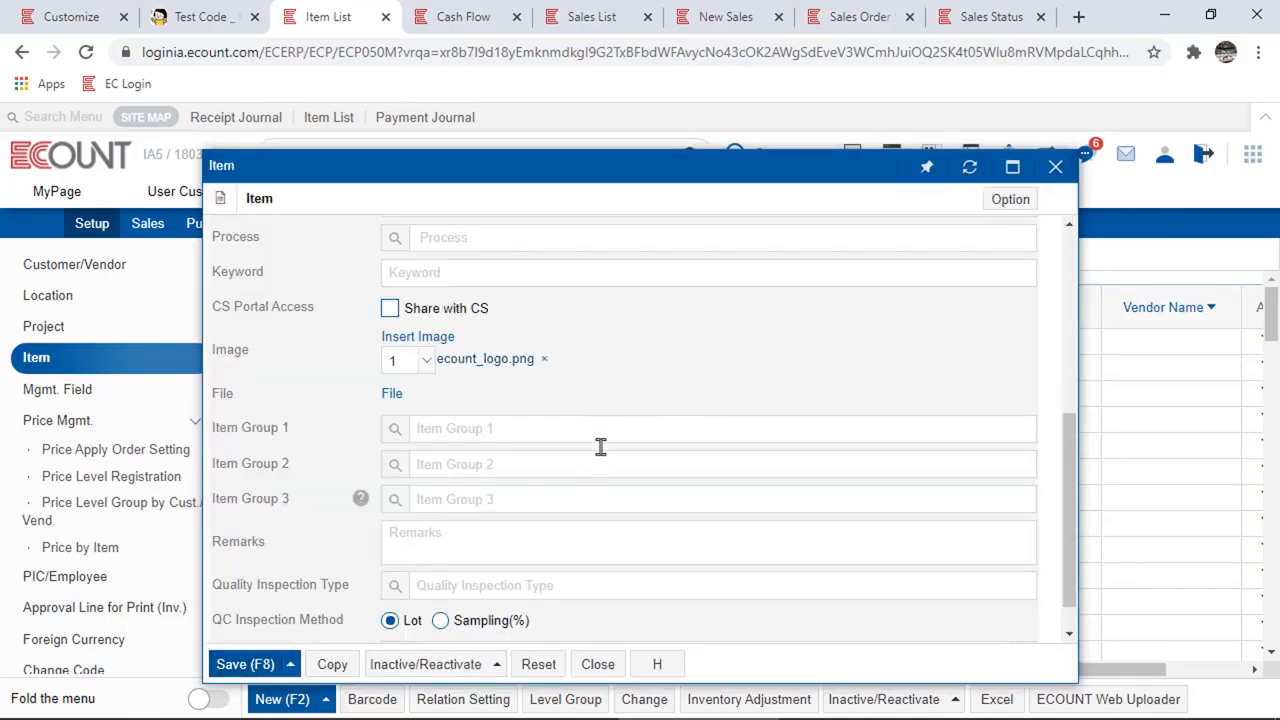
{"action": "scroll", "coordinate": [600, 446], "scroll_direction": "up", "scroll_amount": 10}
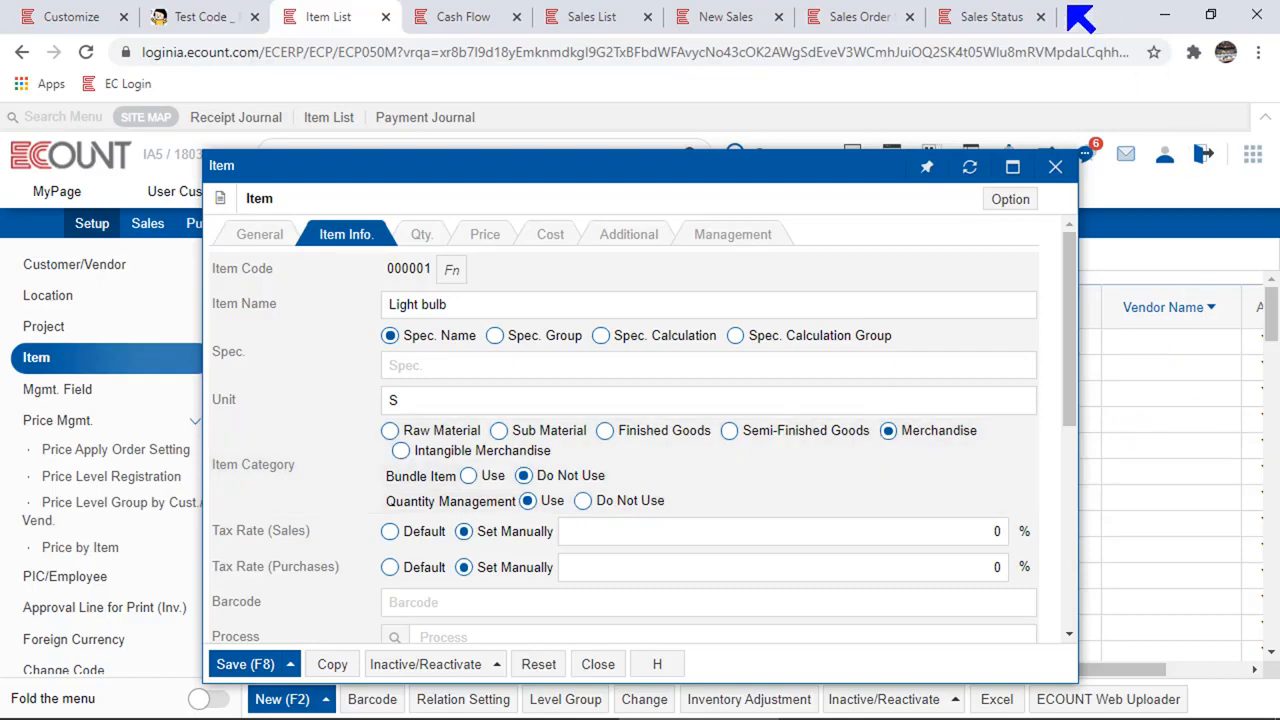
Run the Sales Status search and compare the Image column's pictures with the default Image Size setting
{"action": "left_click", "coordinate": [992, 16]}
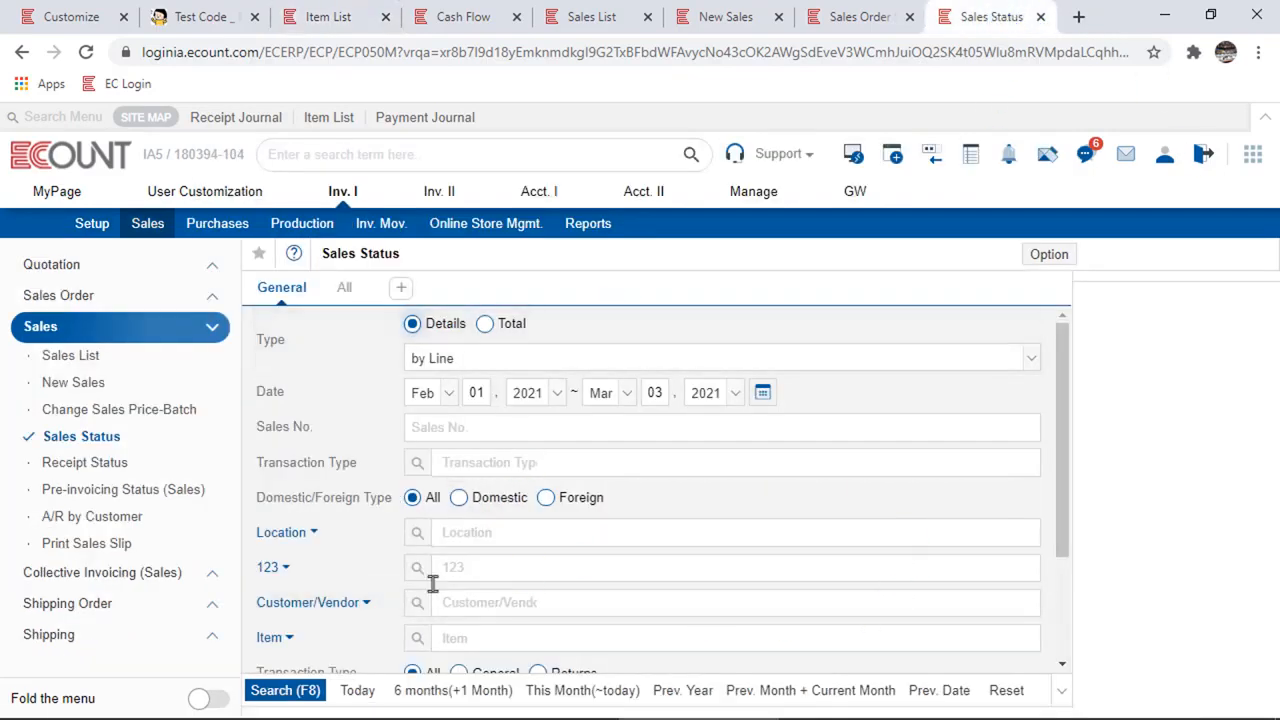
{"action": "left_click", "coordinate": [302, 700]}
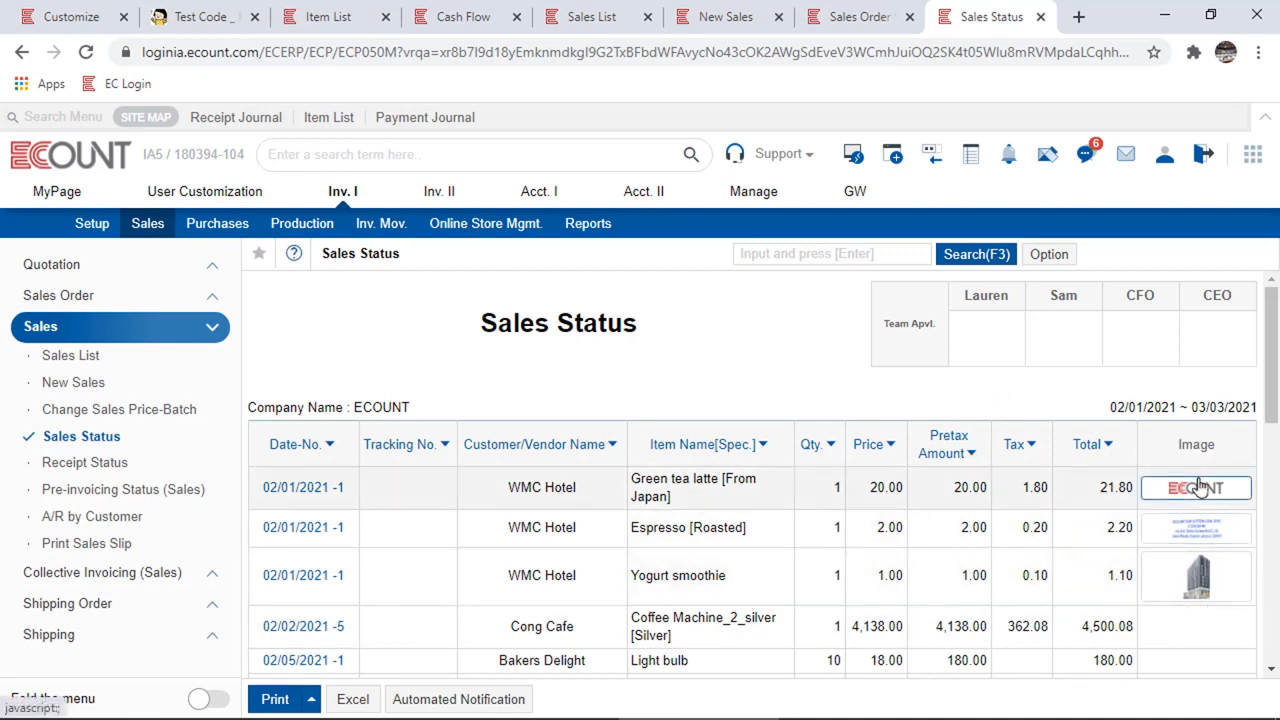
{"action": "left_click", "coordinate": [80, 16]}
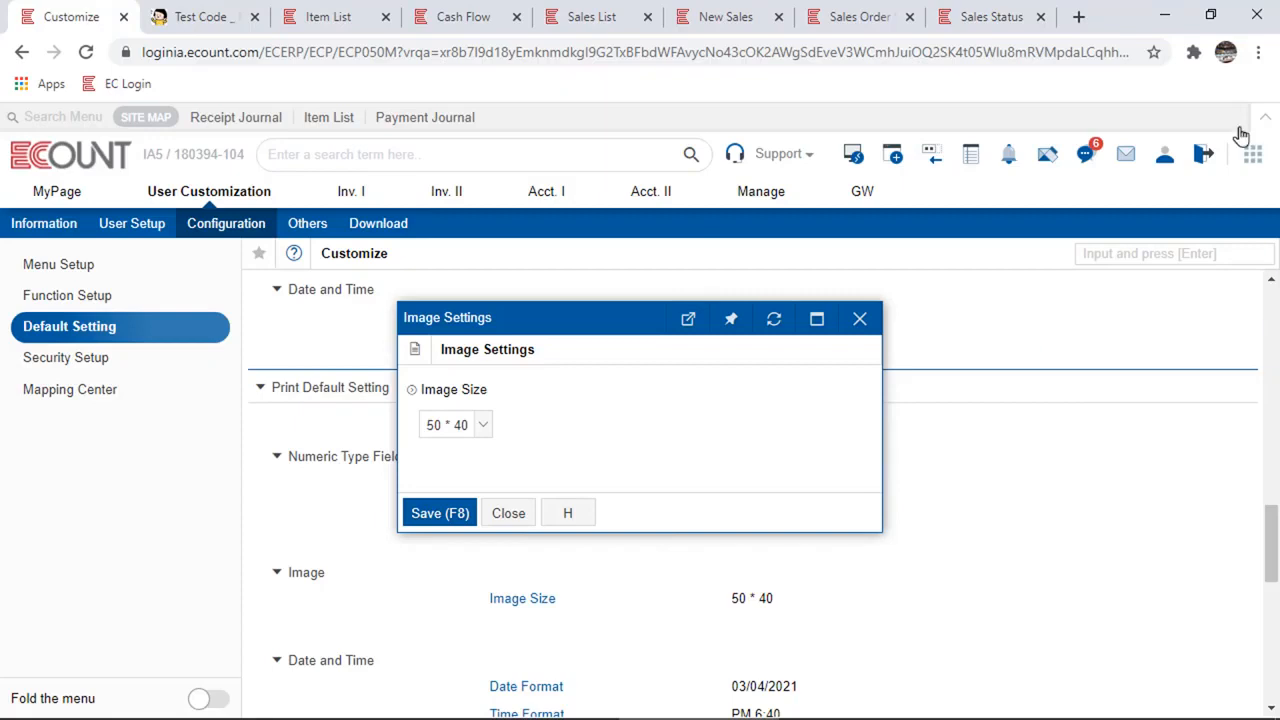
{"action": "left_click", "coordinate": [1012, 16]}
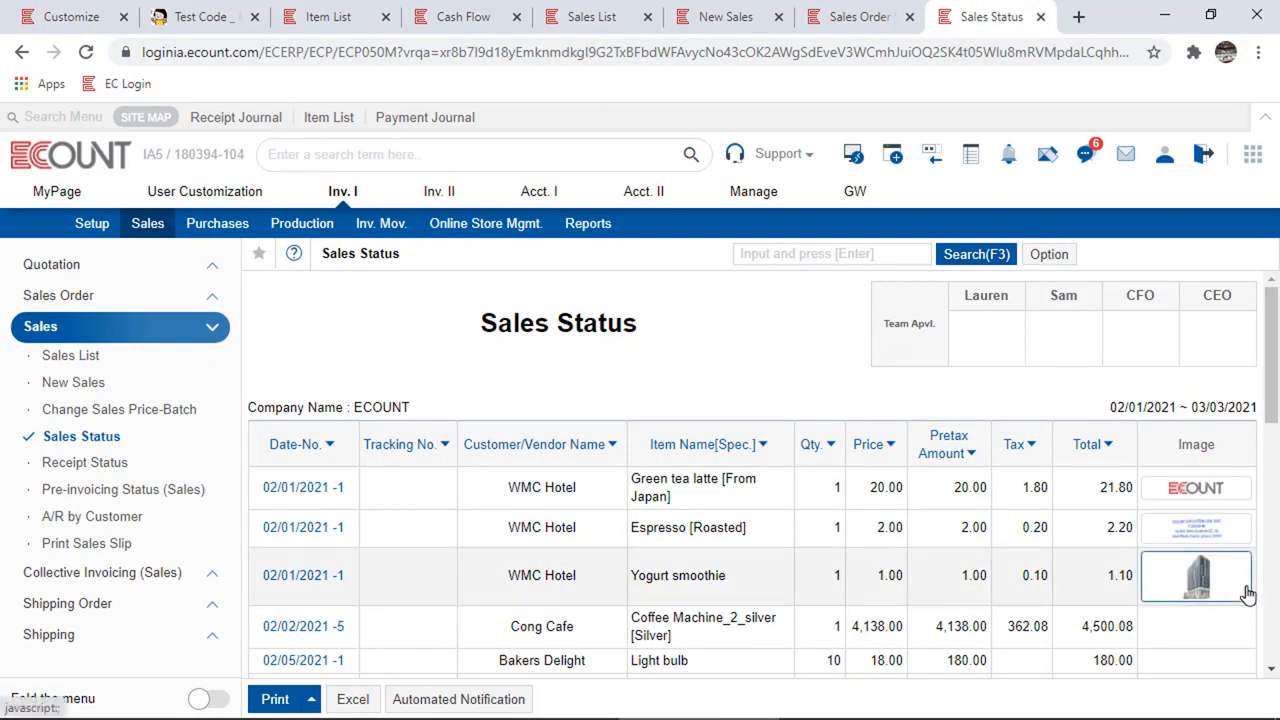
Open the Basic template of Sales Status and bring up the Image column's setup
{"action": "left_click", "coordinate": [1050, 254]}
{"action": "mouse_move", "coordinate": [977, 322]}
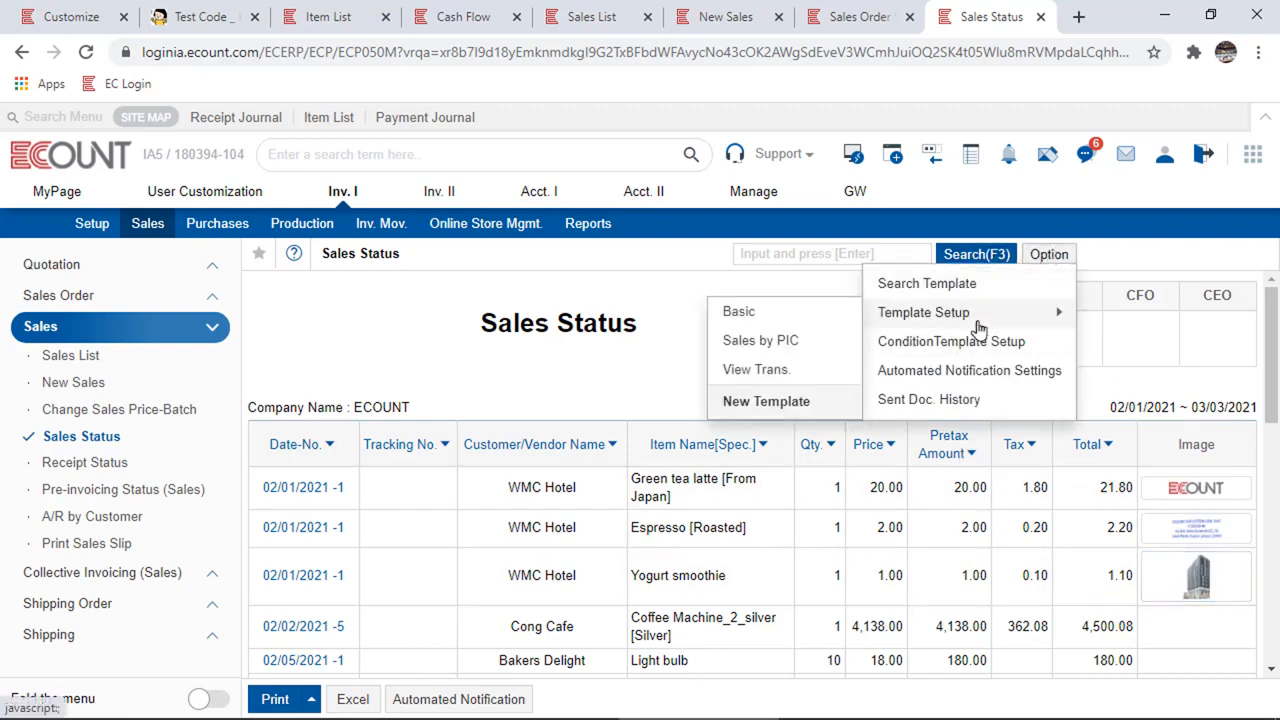
{"action": "left_click", "coordinate": [810, 316]}
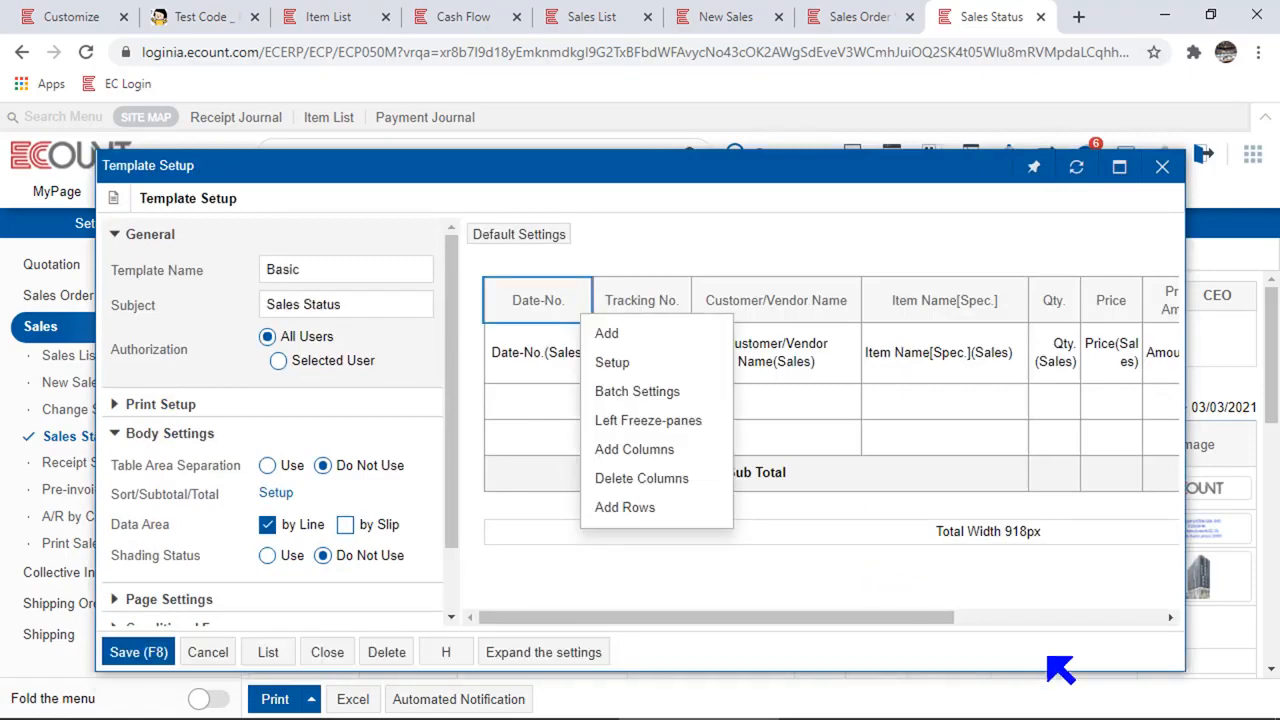
{"action": "left_click", "coordinate": [1136, 617]}
{"action": "left_click", "coordinate": [1136, 316]}
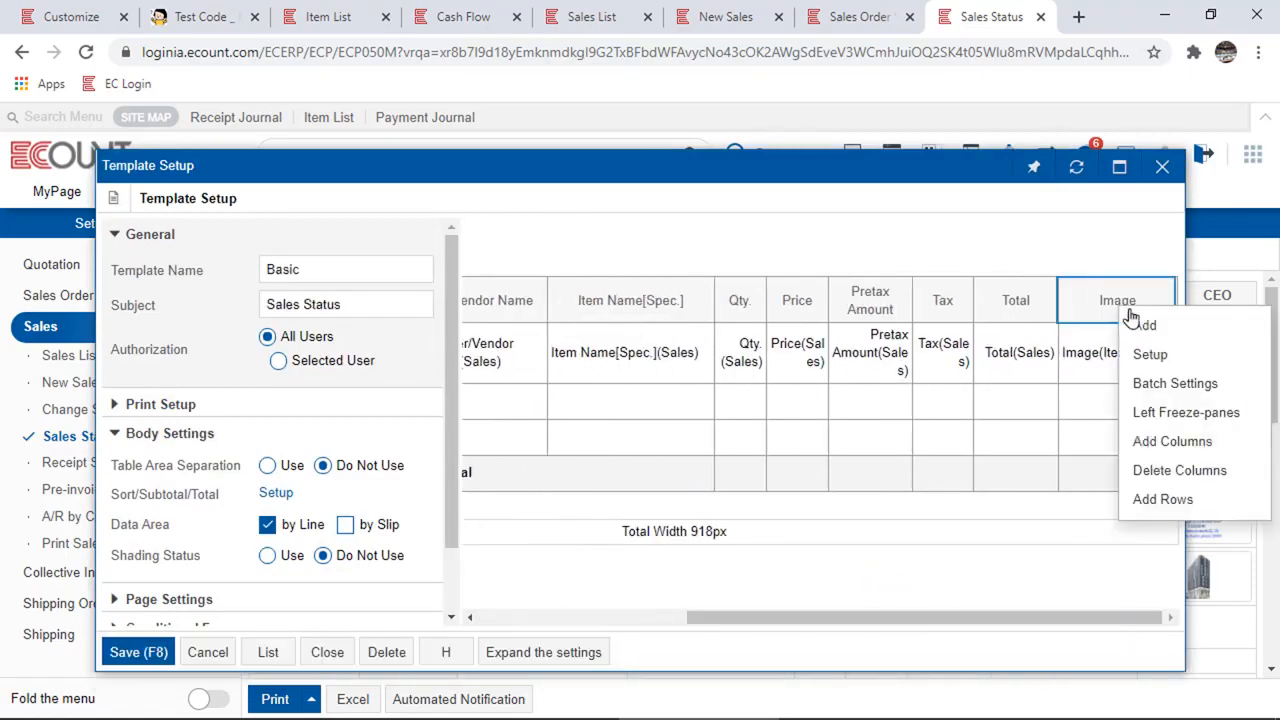
{"action": "left_click", "coordinate": [1151, 354]}
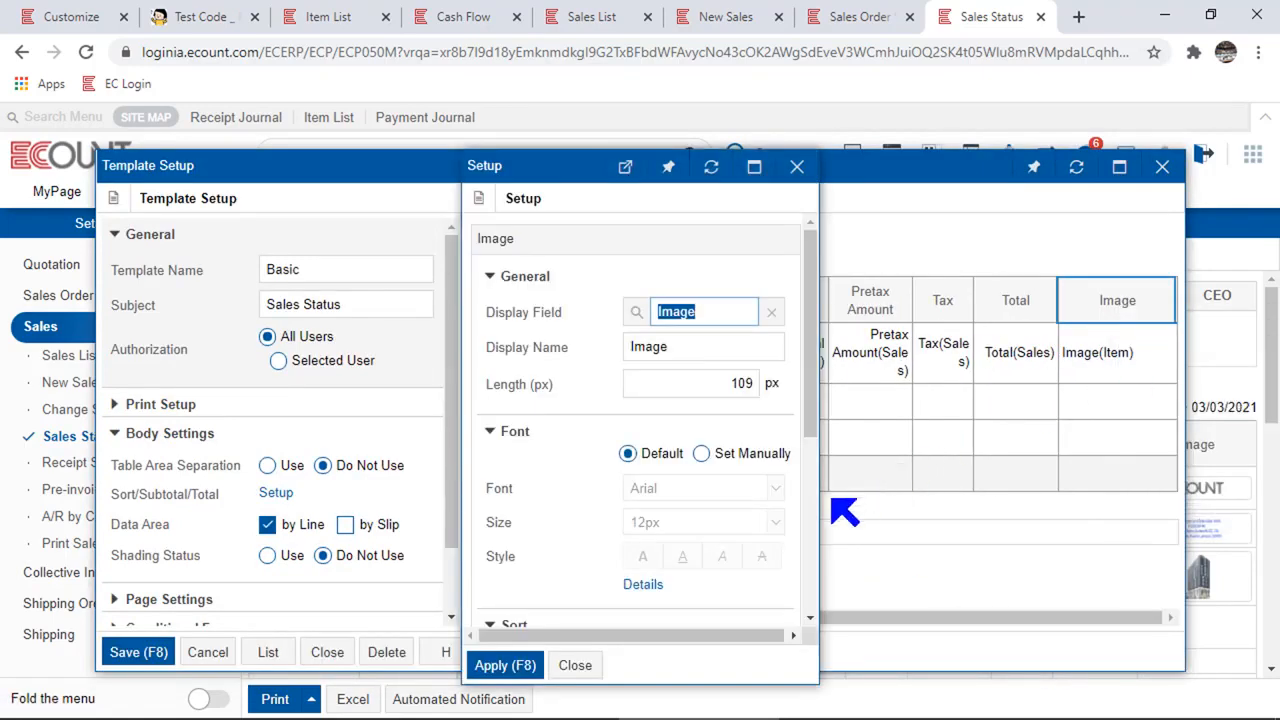
Examine the manual Image Size choices for the Image column and return the size to Default
{"action": "left_click", "coordinate": [810, 522]}
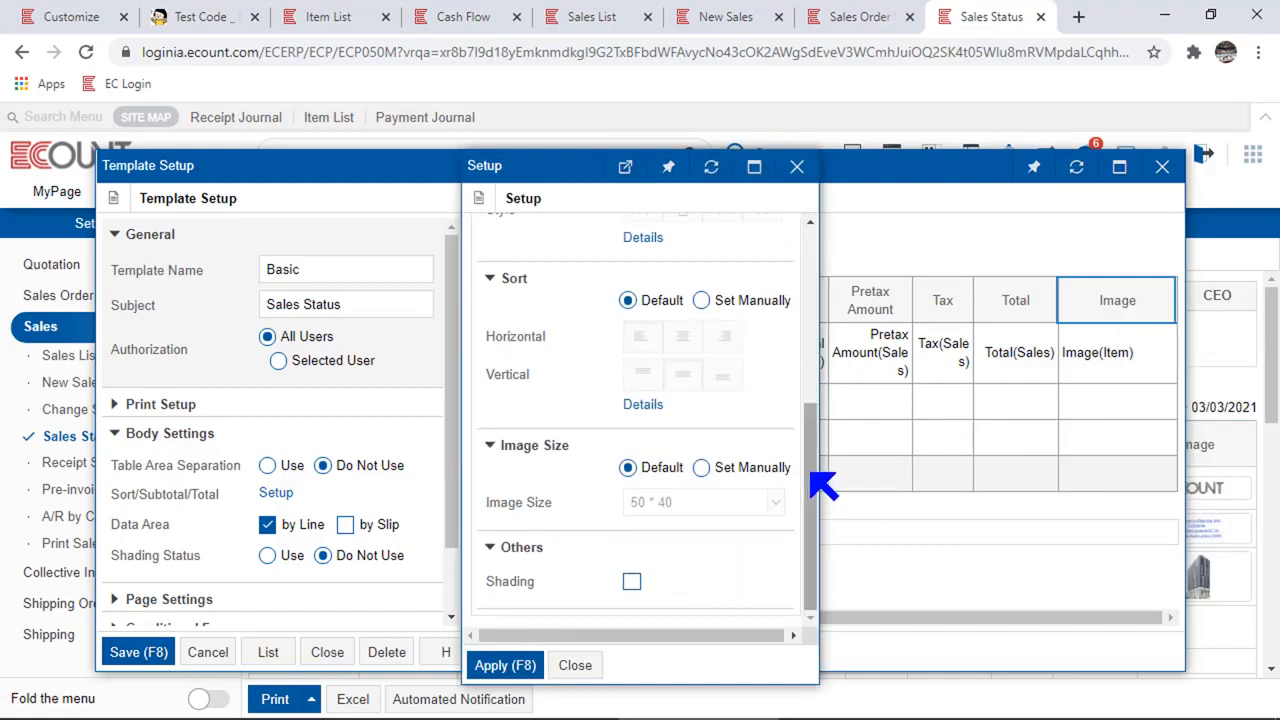
{"action": "left_click", "coordinate": [740, 468]}
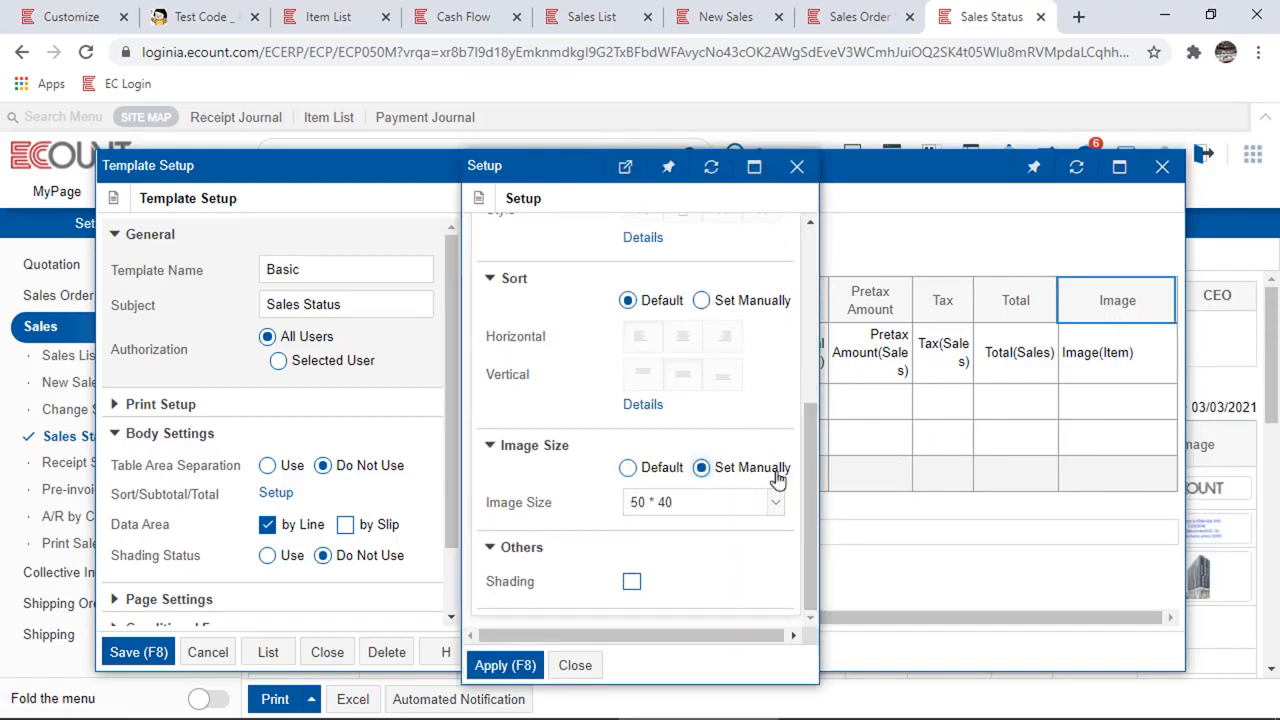
{"action": "left_click", "coordinate": [700, 504]}
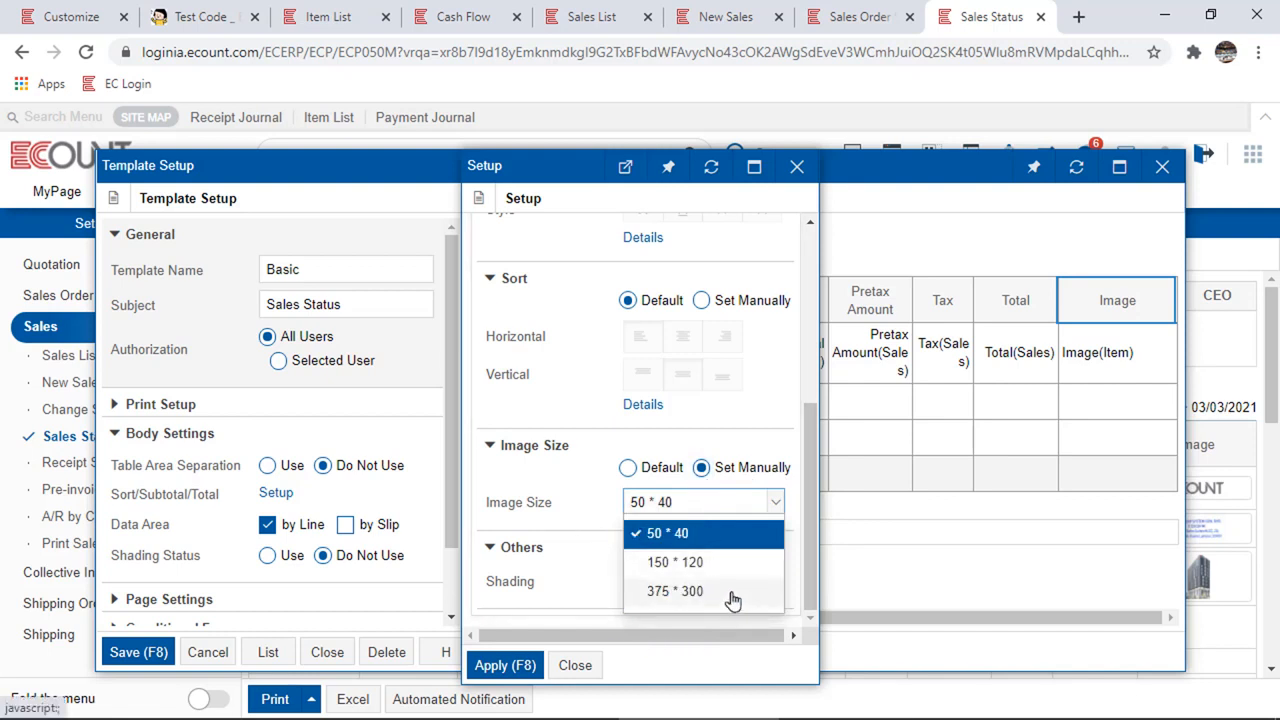
{"action": "left_click", "coordinate": [630, 469]}
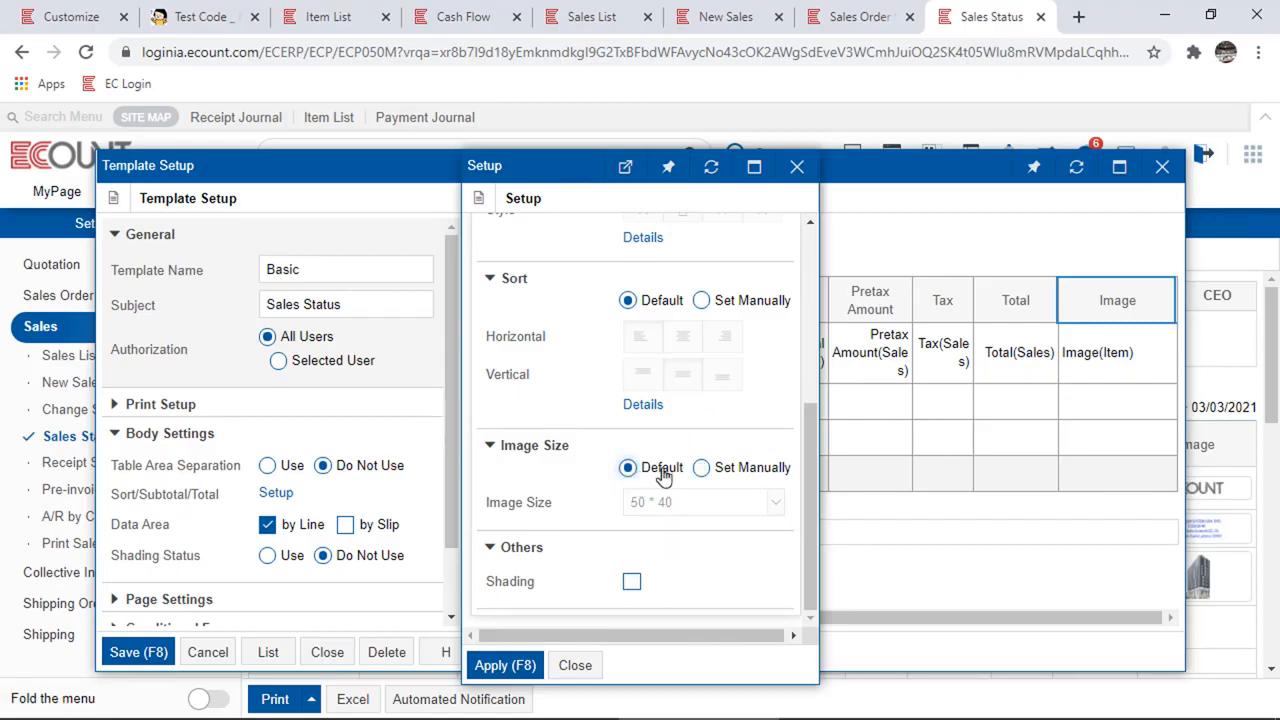
Return to the Customize default settings, close the Image Settings window and find the Date and Time print defaults
{"action": "left_click", "coordinate": [40, 18]}
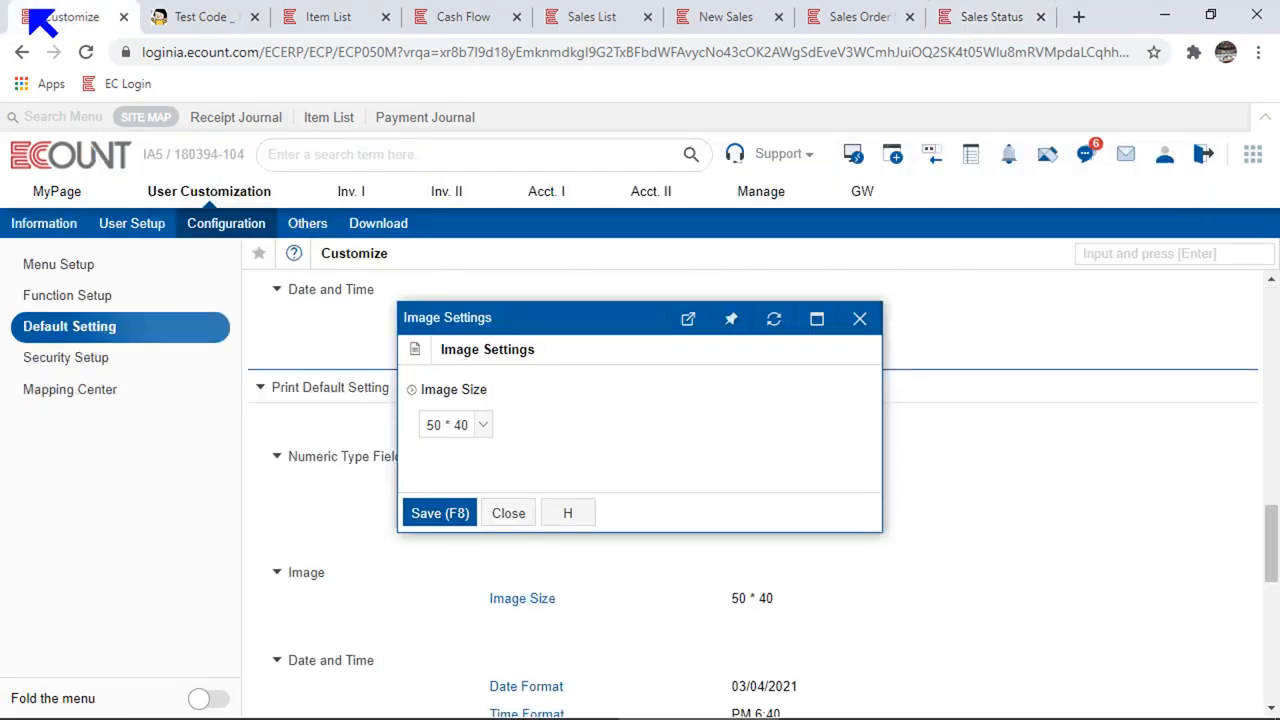
{"action": "left_click", "coordinate": [860, 320]}
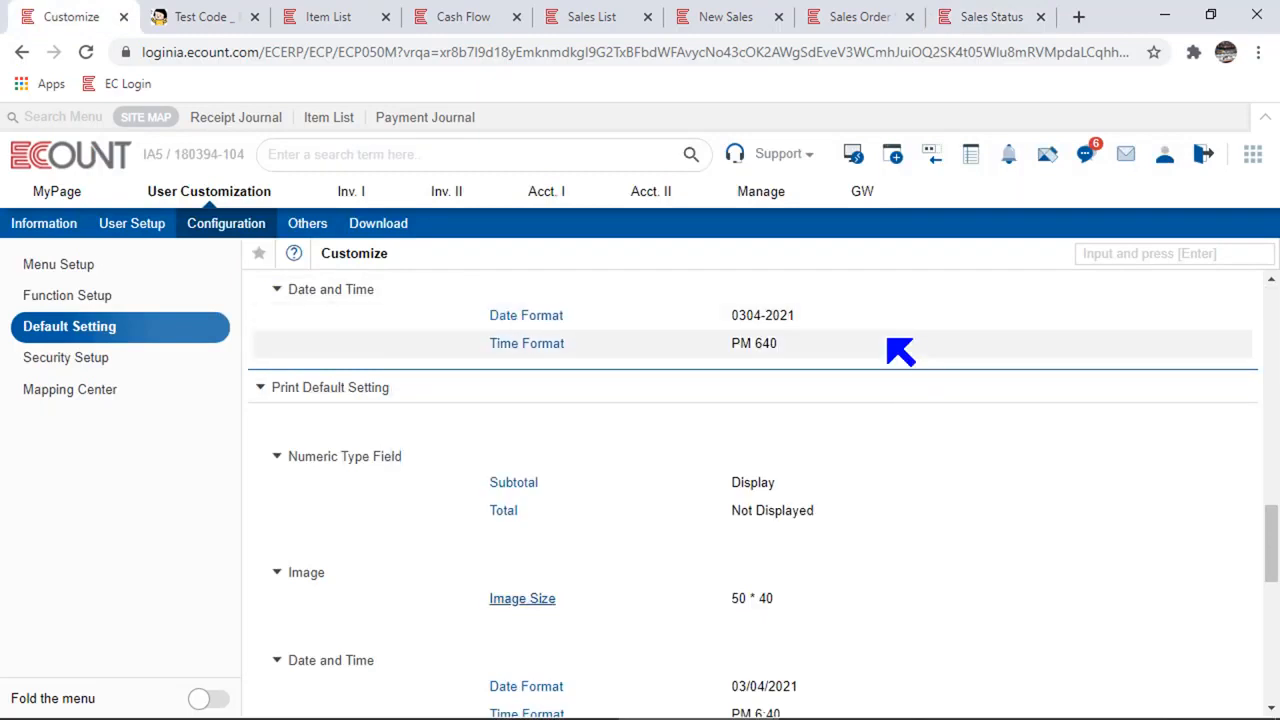
{"action": "scroll", "coordinate": [900, 350], "scroll_direction": "down", "scroll_amount": 2}
{"action": "scroll", "coordinate": [903, 352], "scroll_direction": "up", "scroll_amount": 1}
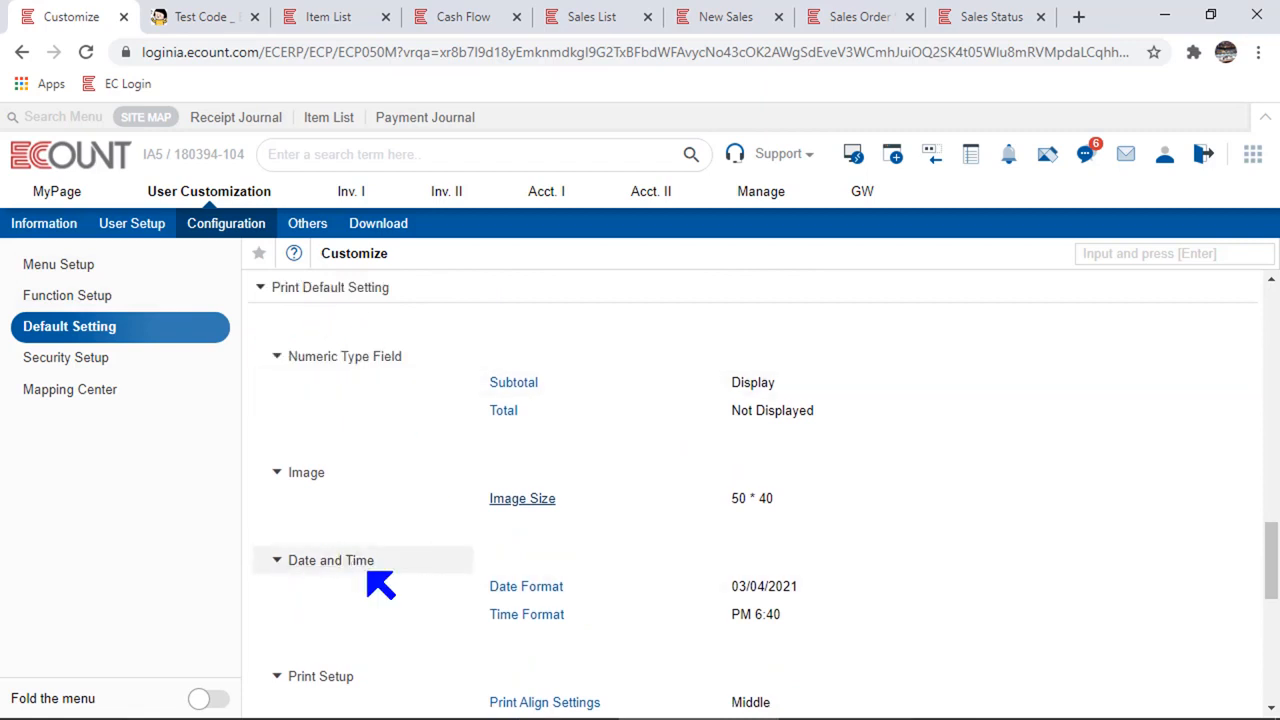
Set the print default Date Format to use "-" as front text for Day and Year, and save it
{"action": "left_click", "coordinate": [524, 590]}
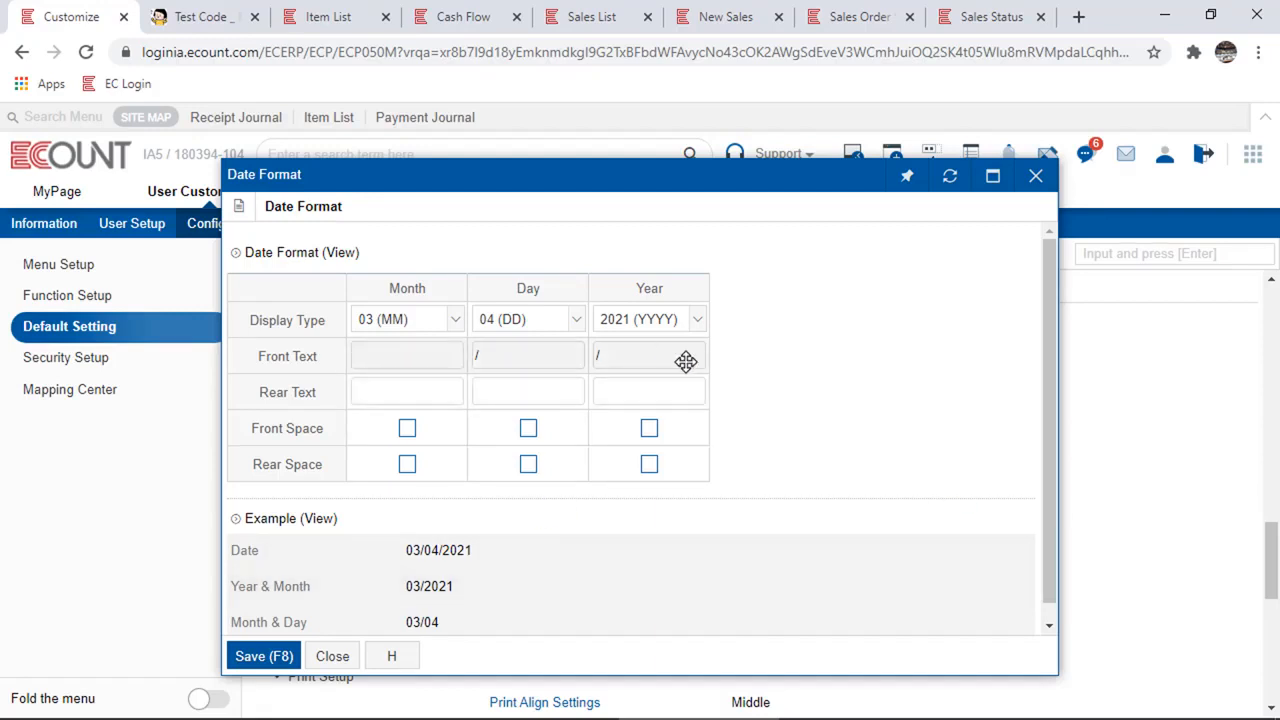
{"action": "left_click", "coordinate": [520, 363]}
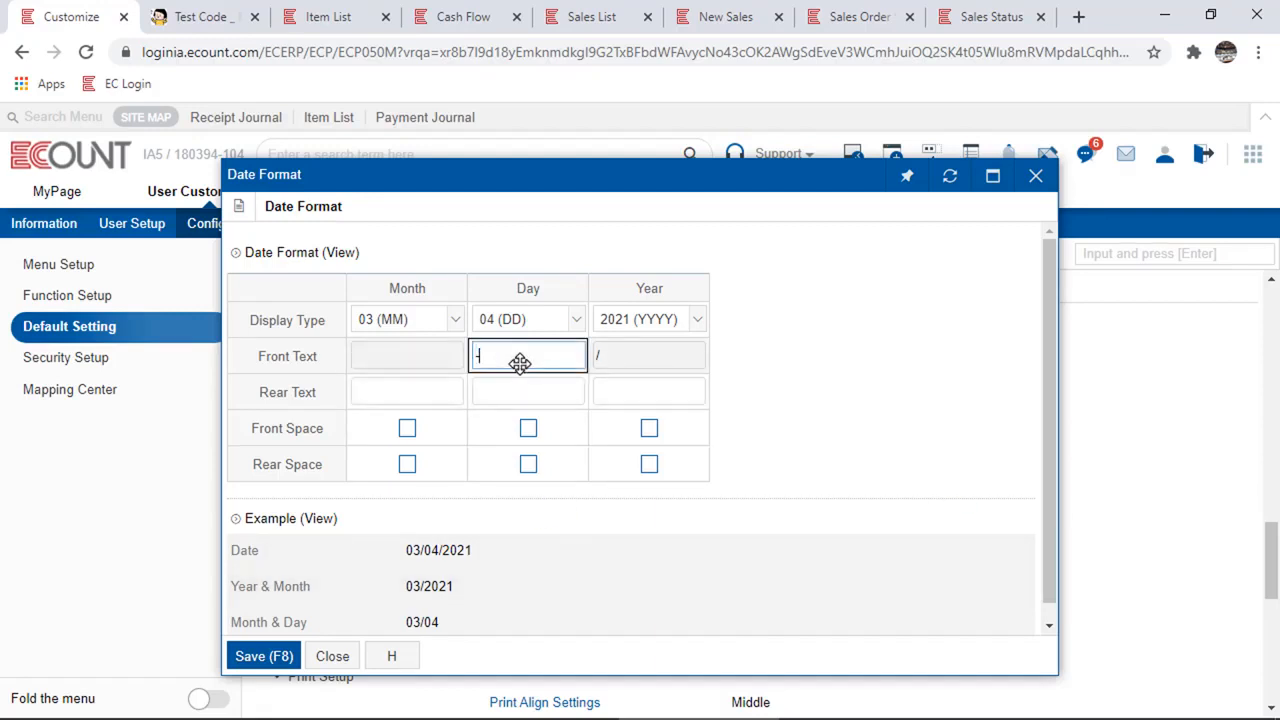
{"action": "left_click", "coordinate": [611, 366]}
{"action": "type", "text": "-"}
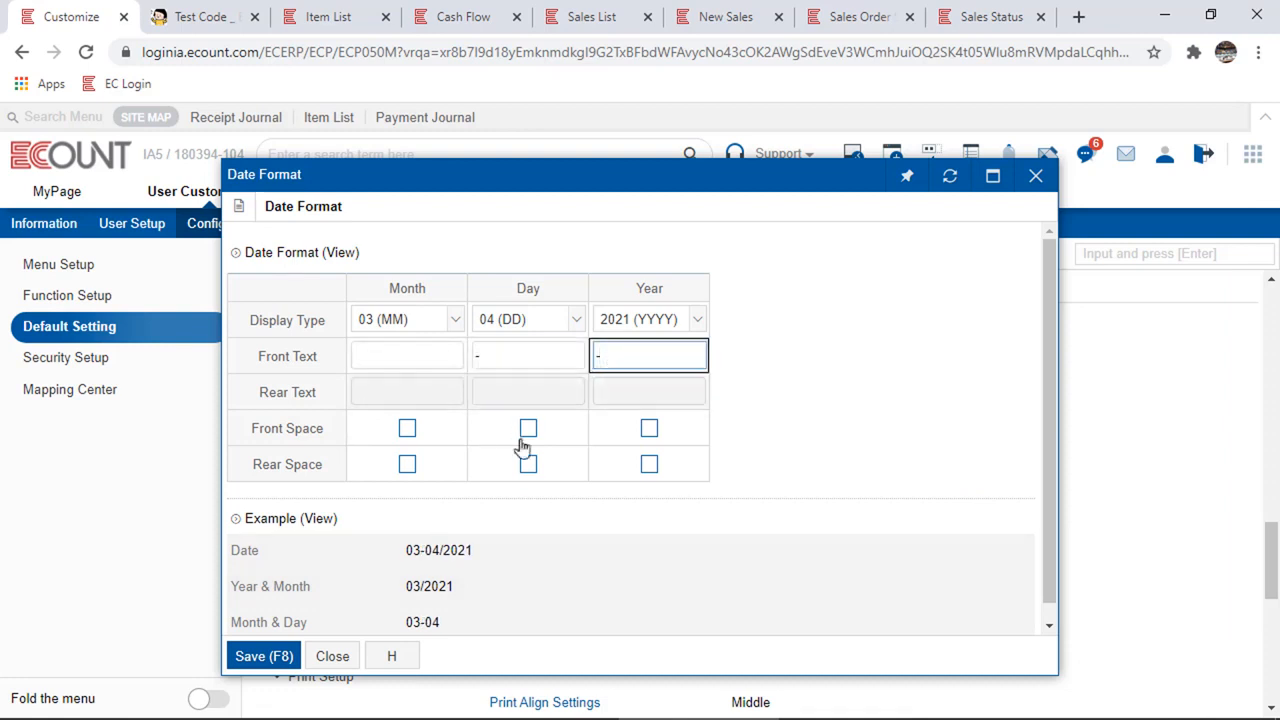
{"action": "left_click", "coordinate": [250, 660]}
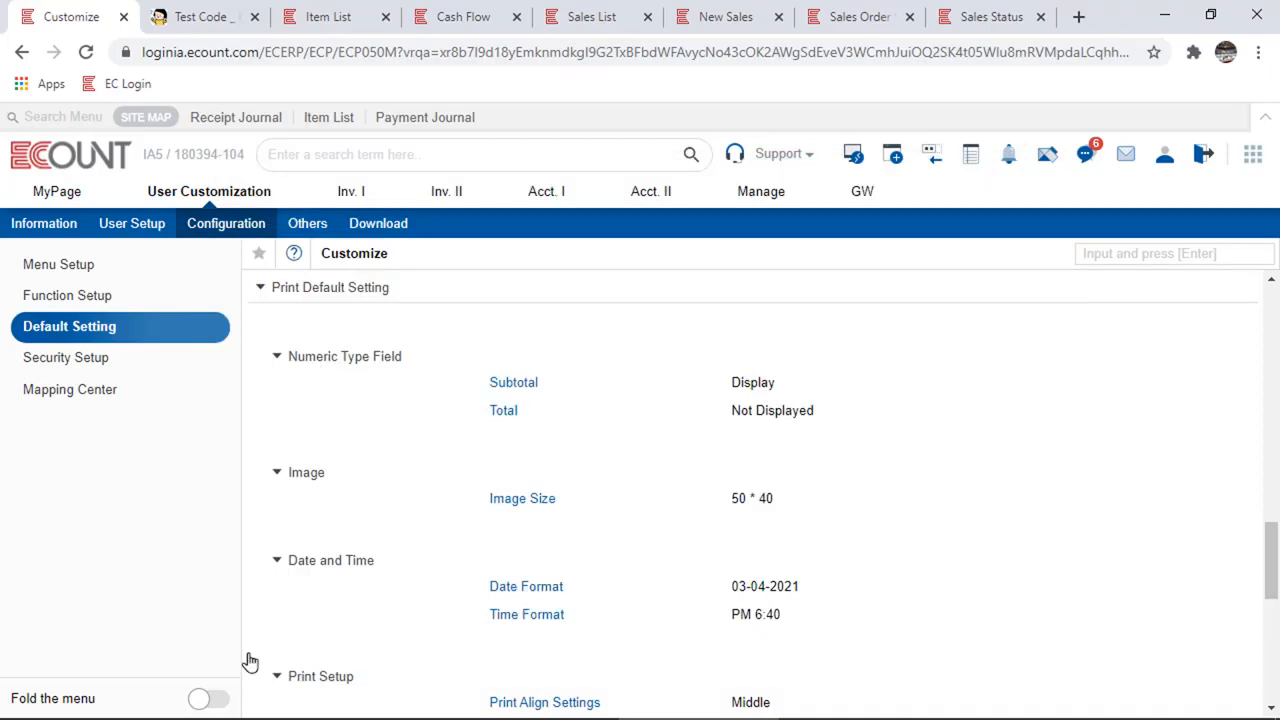
Reload the Sales List to check the date format in its date columns, and return to the Customize page
{"action": "left_click", "coordinate": [590, 16]}
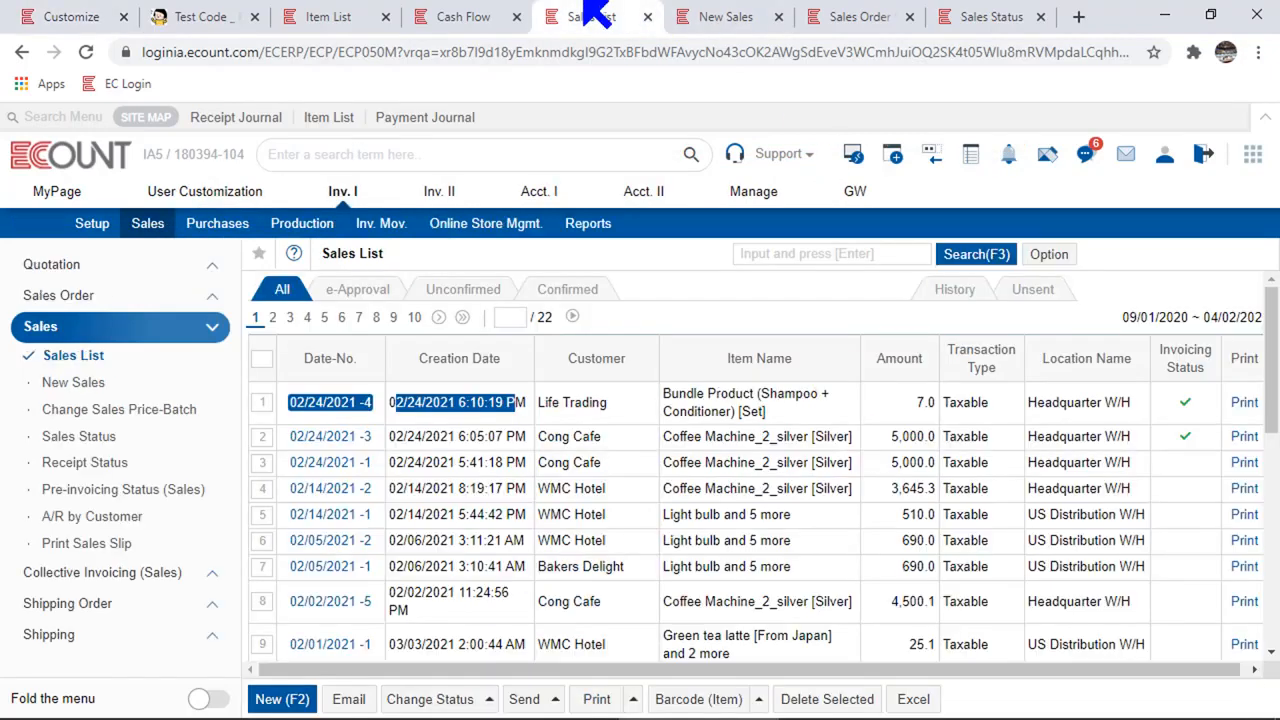
{"action": "left_click", "coordinate": [95, 358]}
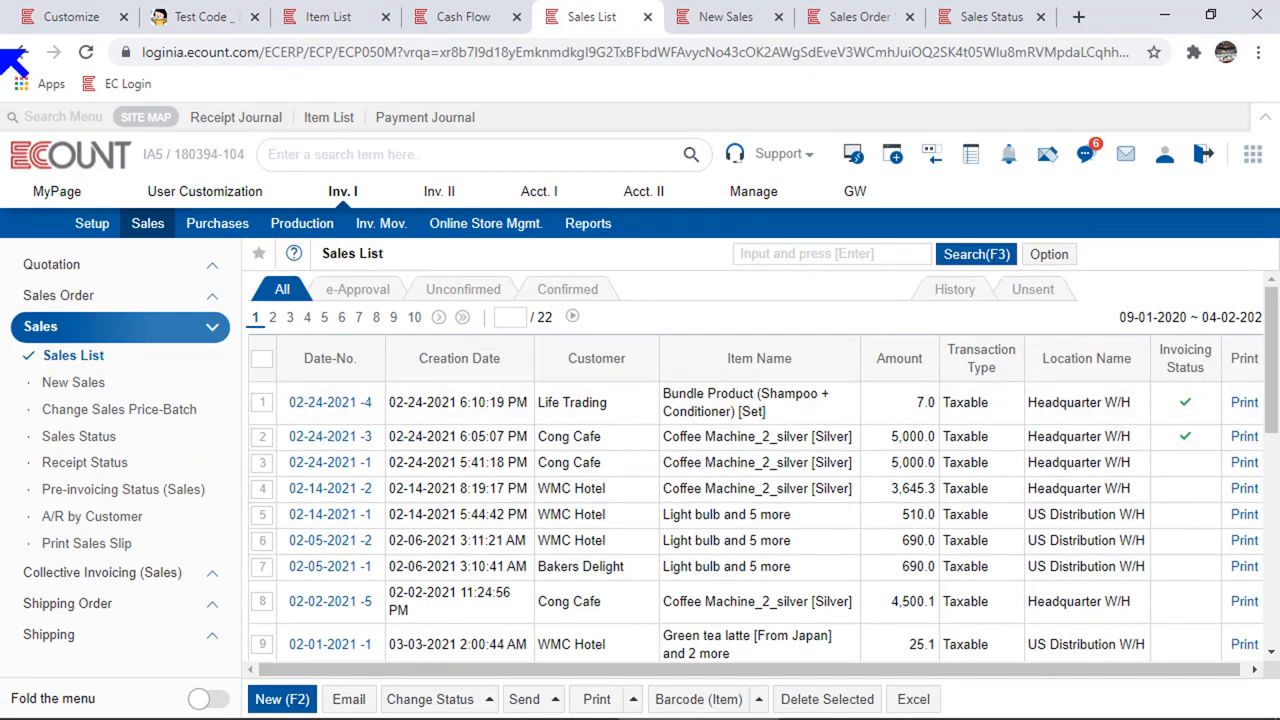
{"action": "left_click", "coordinate": [14, 19]}
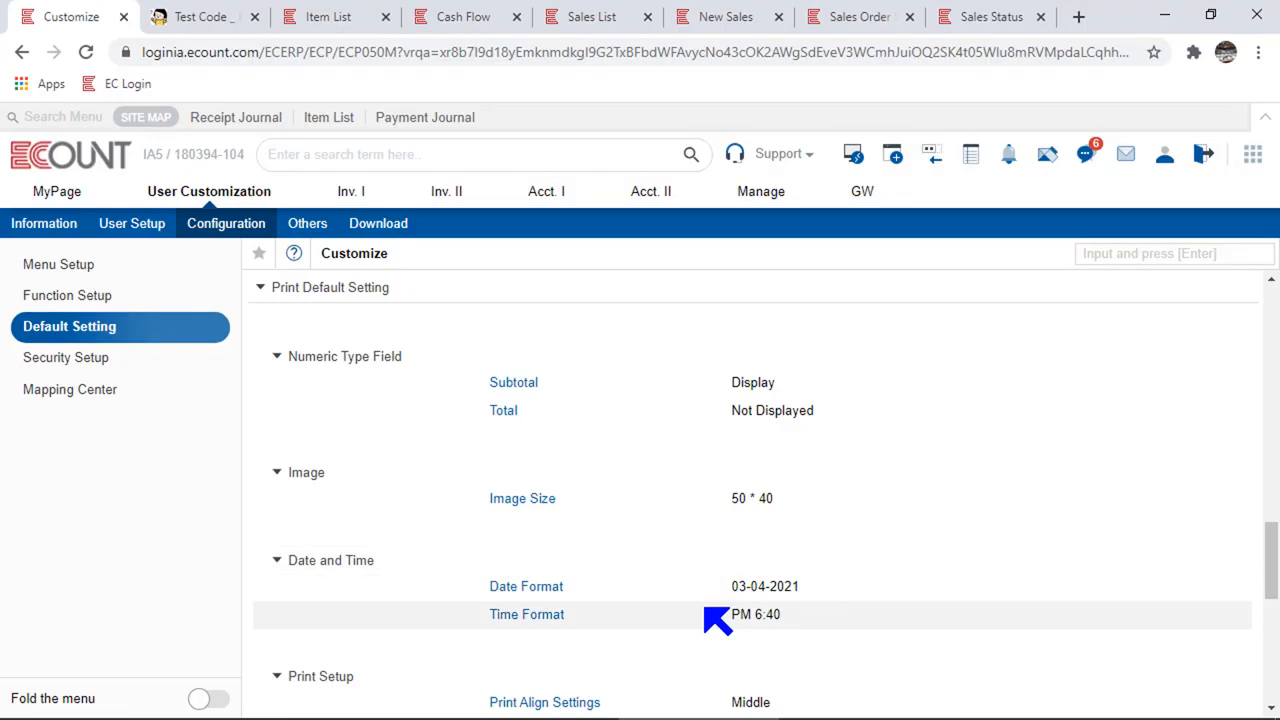
Examine the print Date Format's month display types, rear text fields and examples, and close it without changes
{"action": "left_click", "coordinate": [535, 591]}
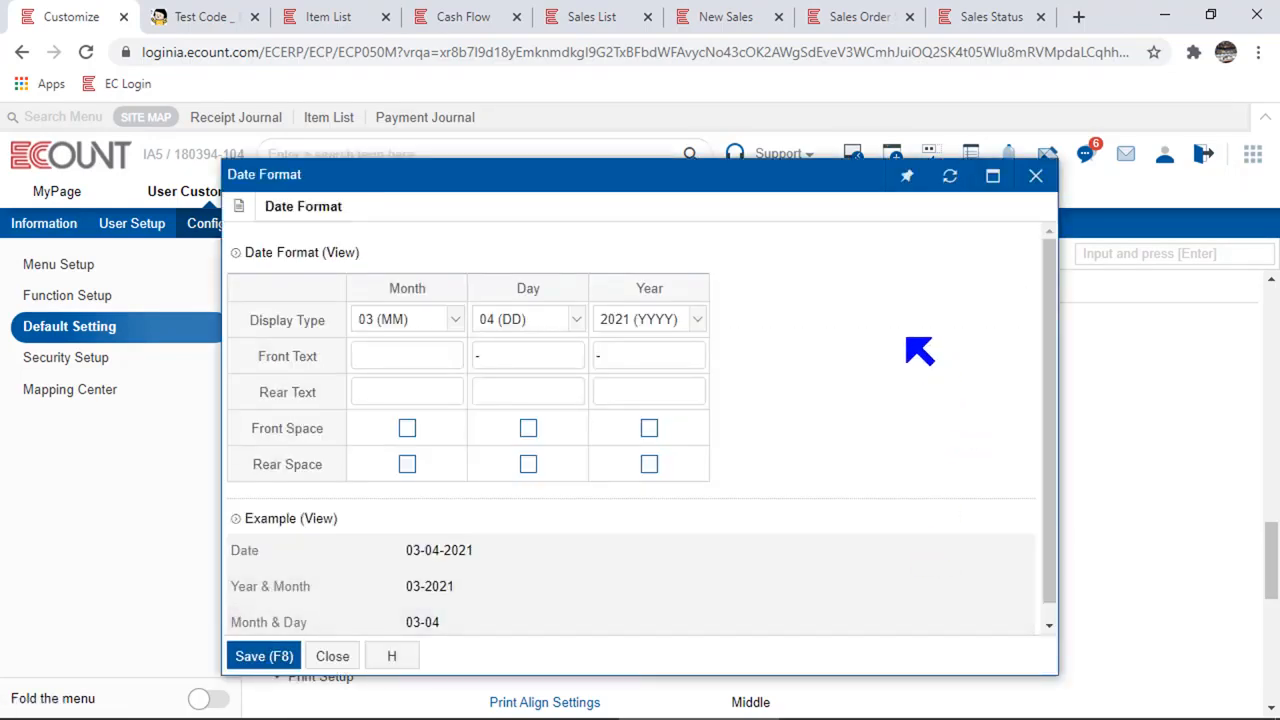
{"action": "left_click", "coordinate": [420, 330]}
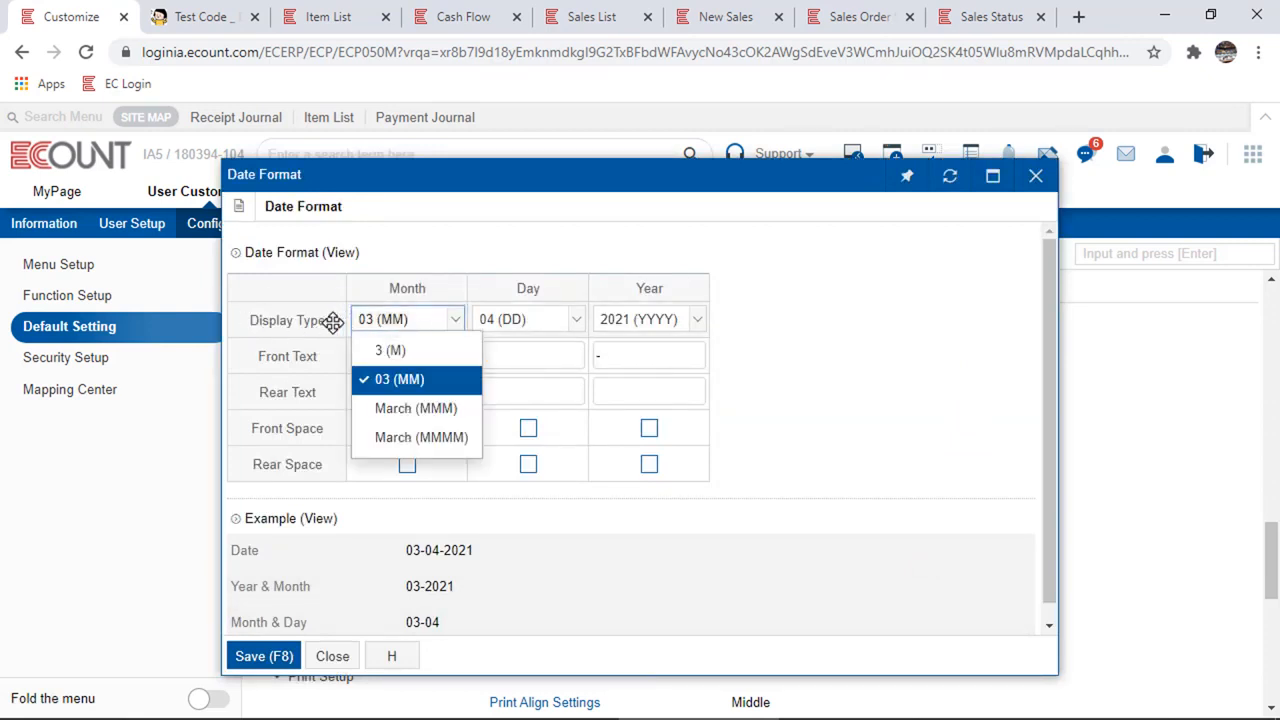
{"action": "left_click", "coordinate": [823, 342]}
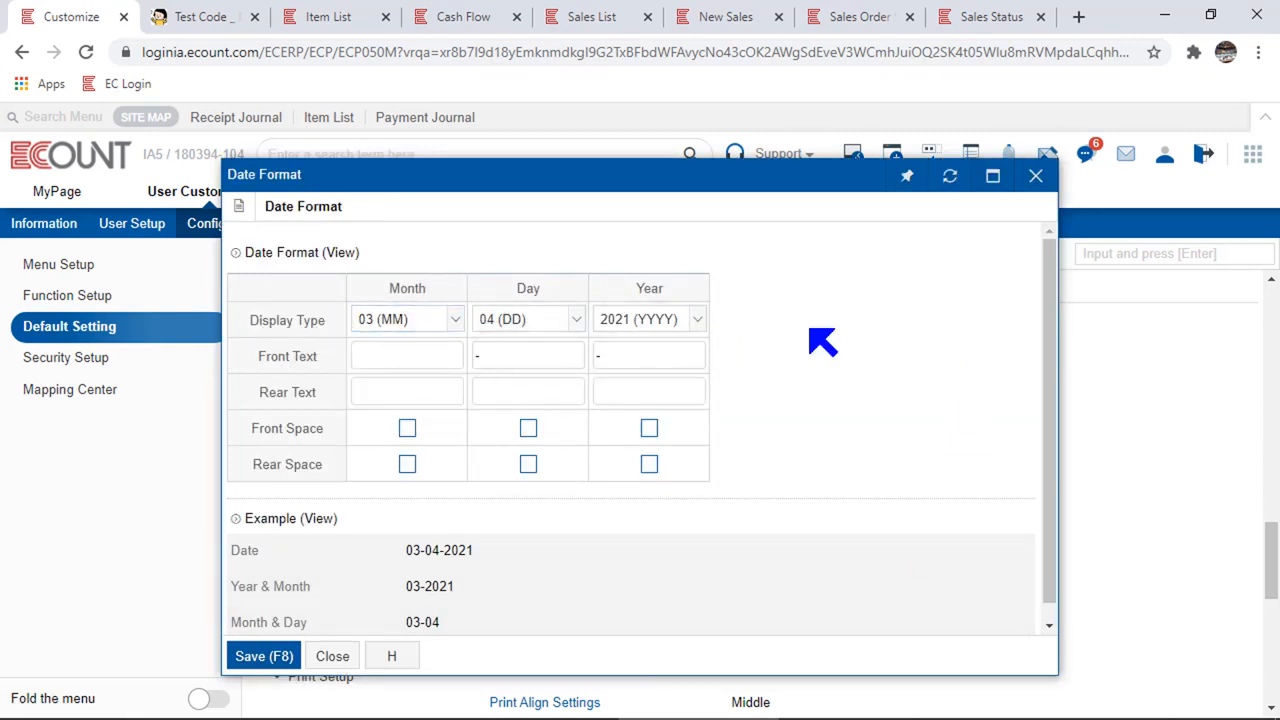
{"action": "left_click", "coordinate": [399, 396]}
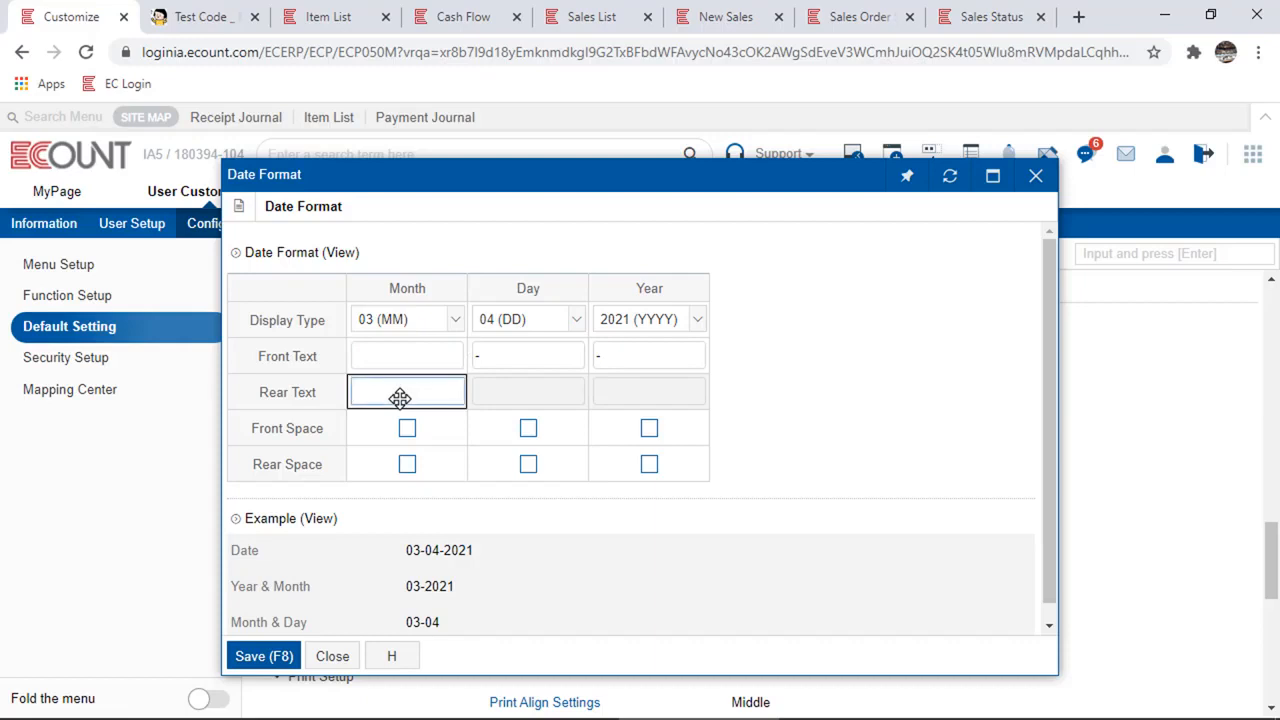
{"action": "left_click", "coordinate": [775, 465]}
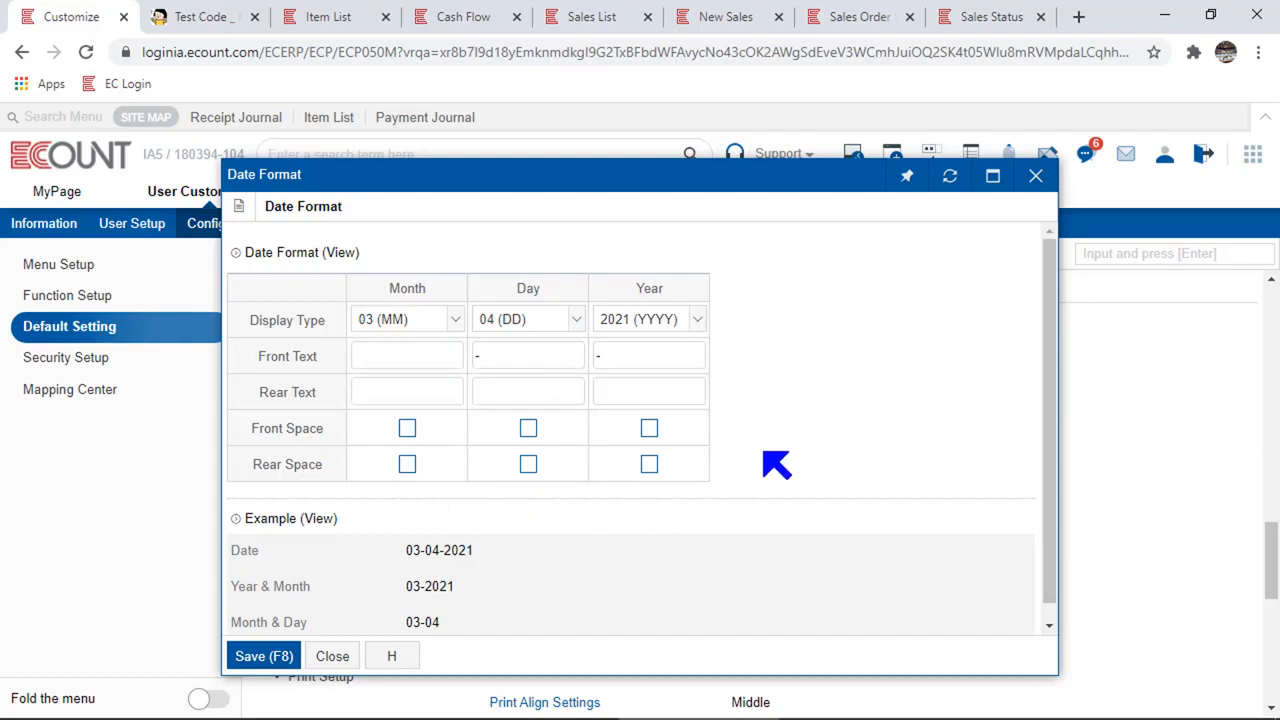
{"action": "scroll", "coordinate": [775, 465], "scroll_direction": "down", "scroll_amount": 1}
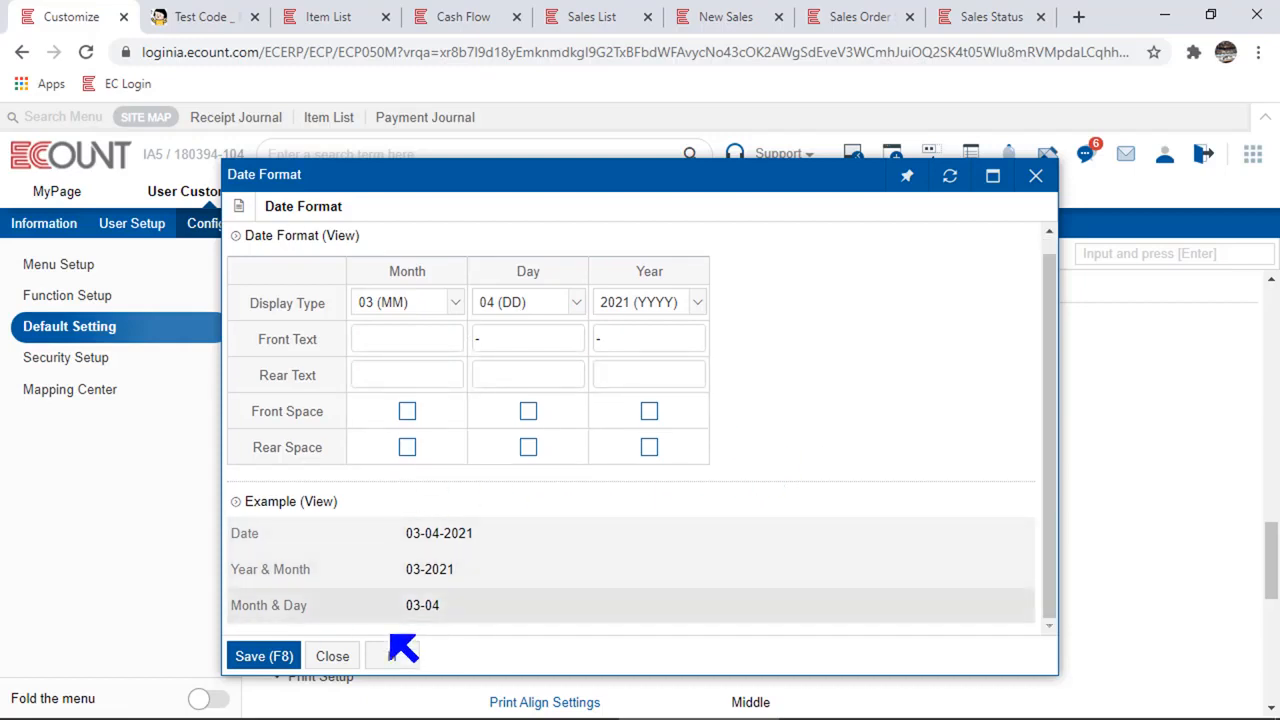
{"action": "left_click", "coordinate": [338, 656]}
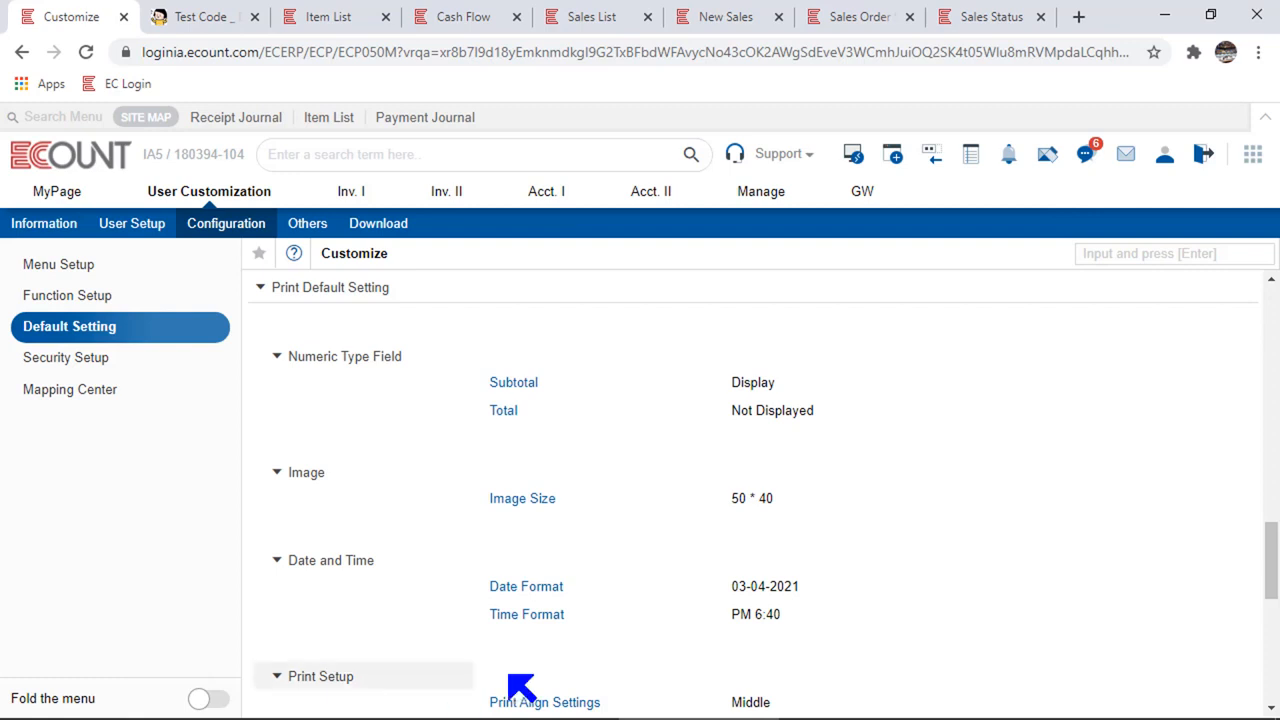
Examine the print Time Format's hour display types and examples, keeping 12 (h)/(H), and close it without saving
{"action": "left_click", "coordinate": [526, 615]}
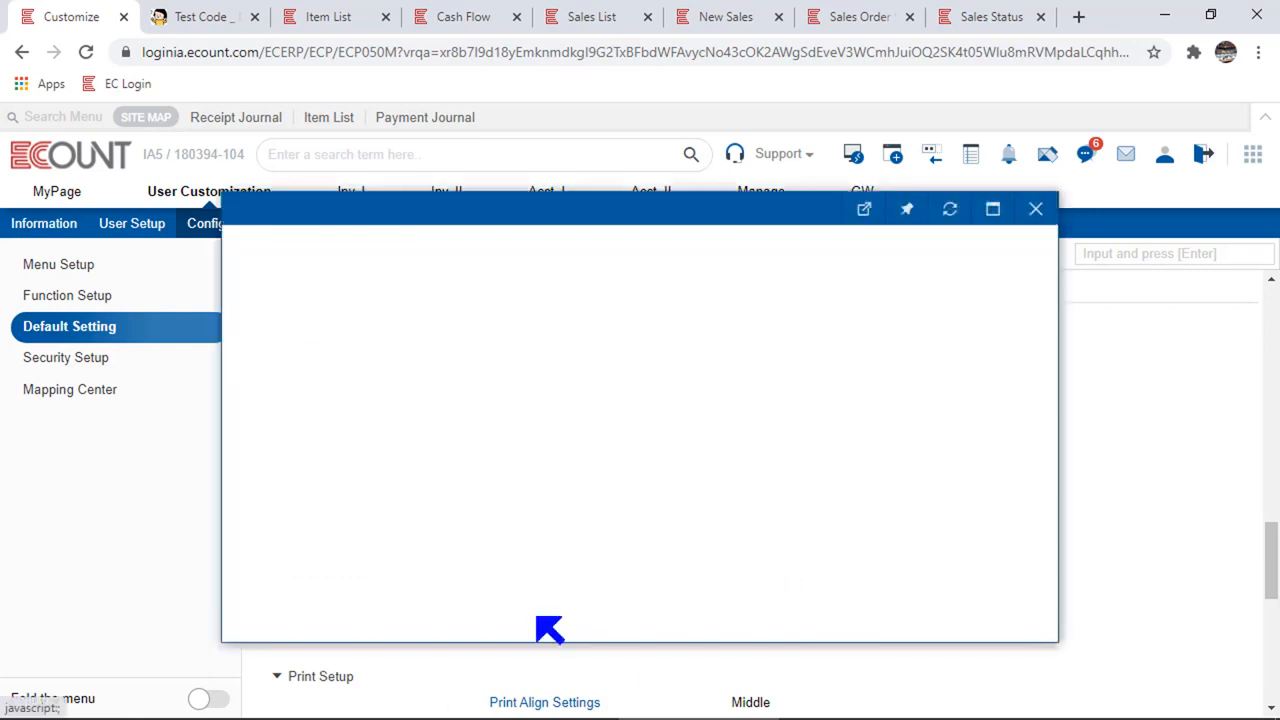
{"action": "left_click", "coordinate": [416, 357]}
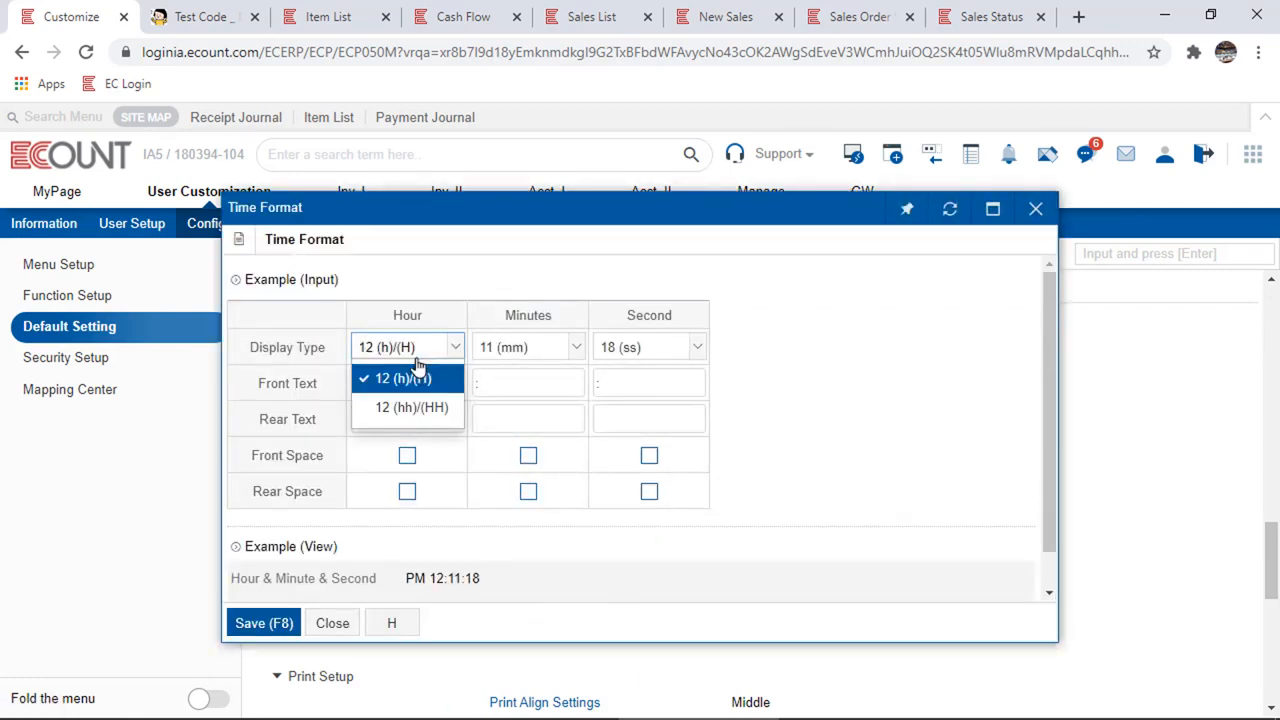
{"action": "left_click", "coordinate": [418, 374]}
{"action": "scroll", "coordinate": [690, 450], "scroll_direction": "down", "scroll_amount": 1}
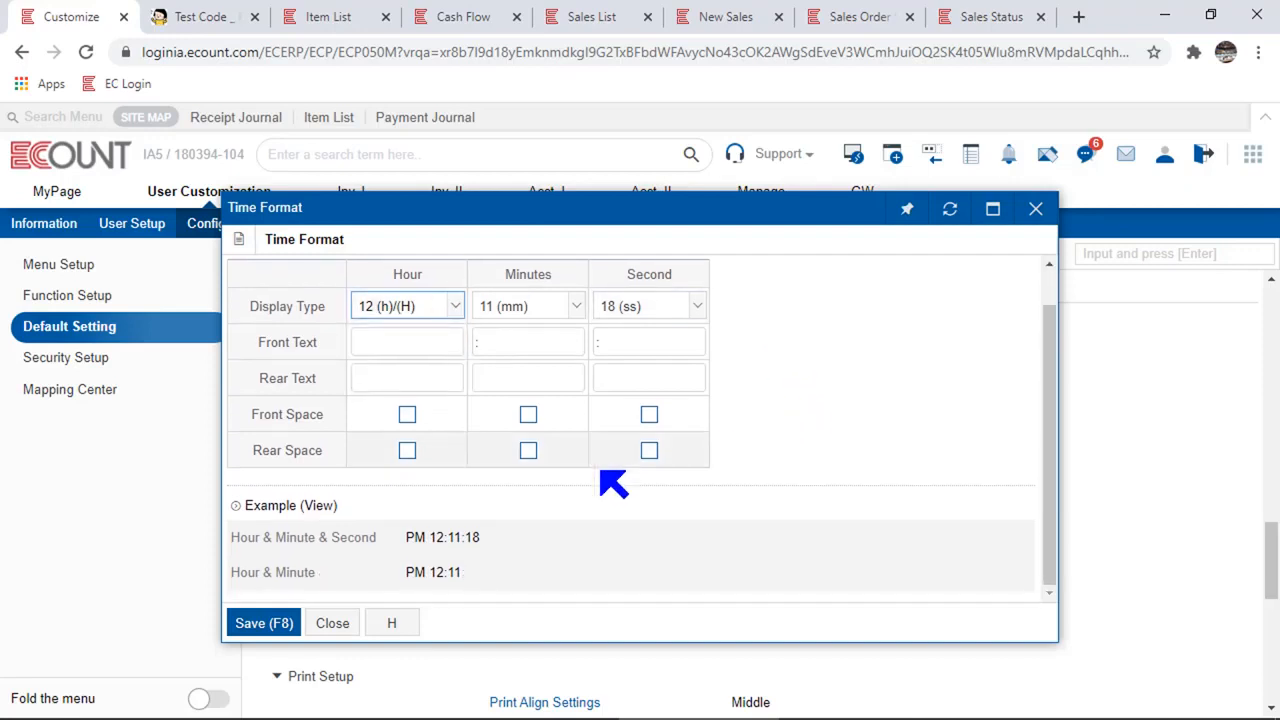
{"action": "left_click", "coordinate": [332, 623]}
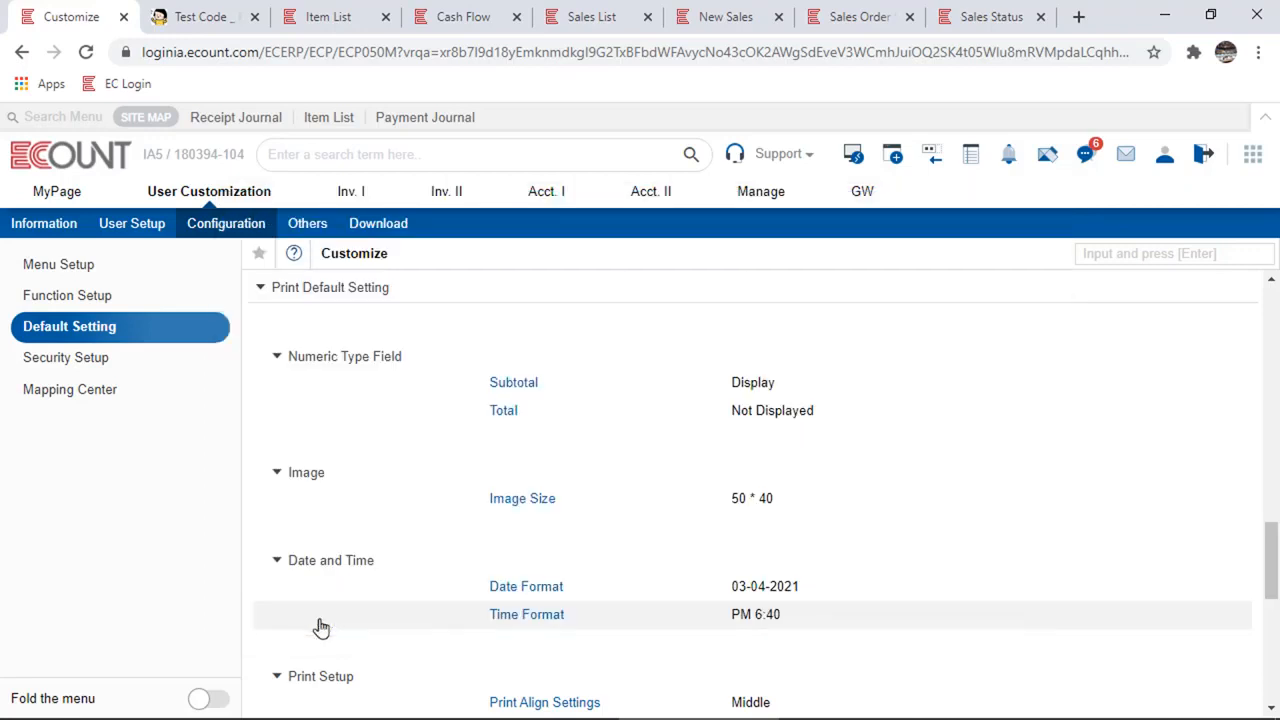
Examine the Print Setup section of the print default settings, including alignment, print type, paper size and margins
{"action": "scroll", "coordinate": [1008, 565], "scroll_direction": "down", "scroll_amount": 2}
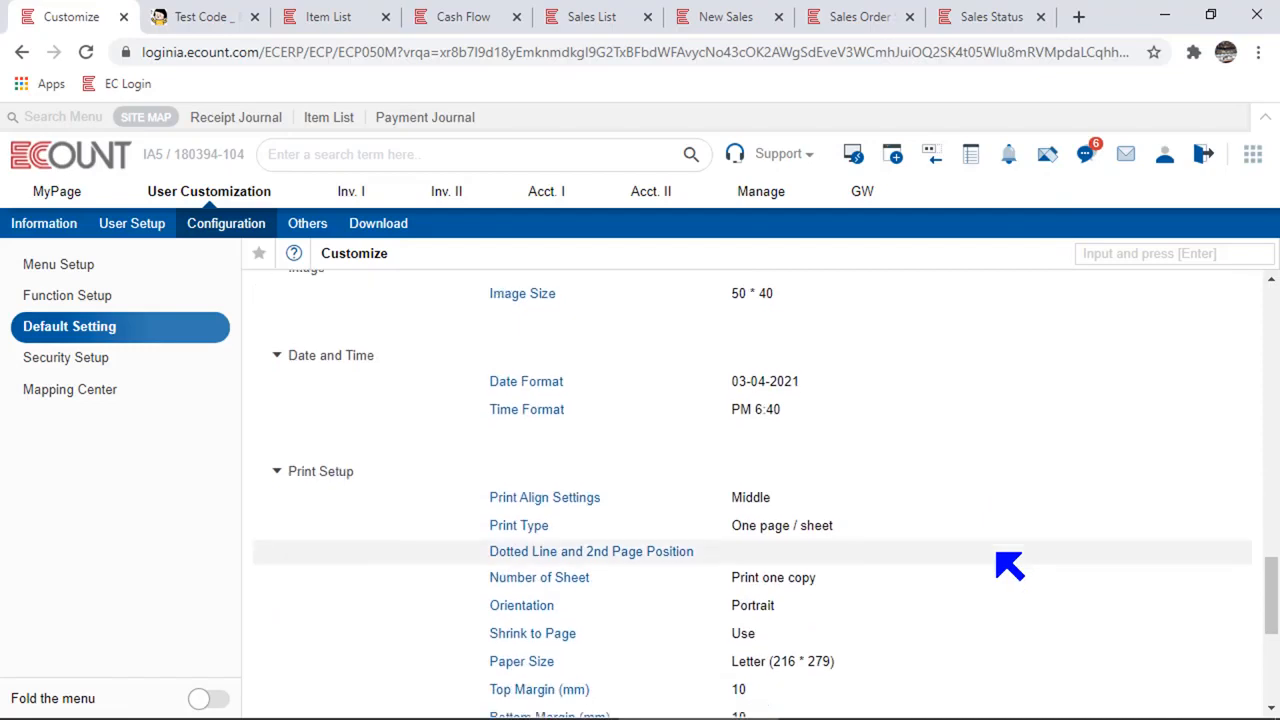
{"action": "scroll", "coordinate": [999, 554], "scroll_direction": "down", "scroll_amount": 1}
{"action": "left_click_drag", "start_coordinate": [366, 377], "coordinate": [265, 379]}
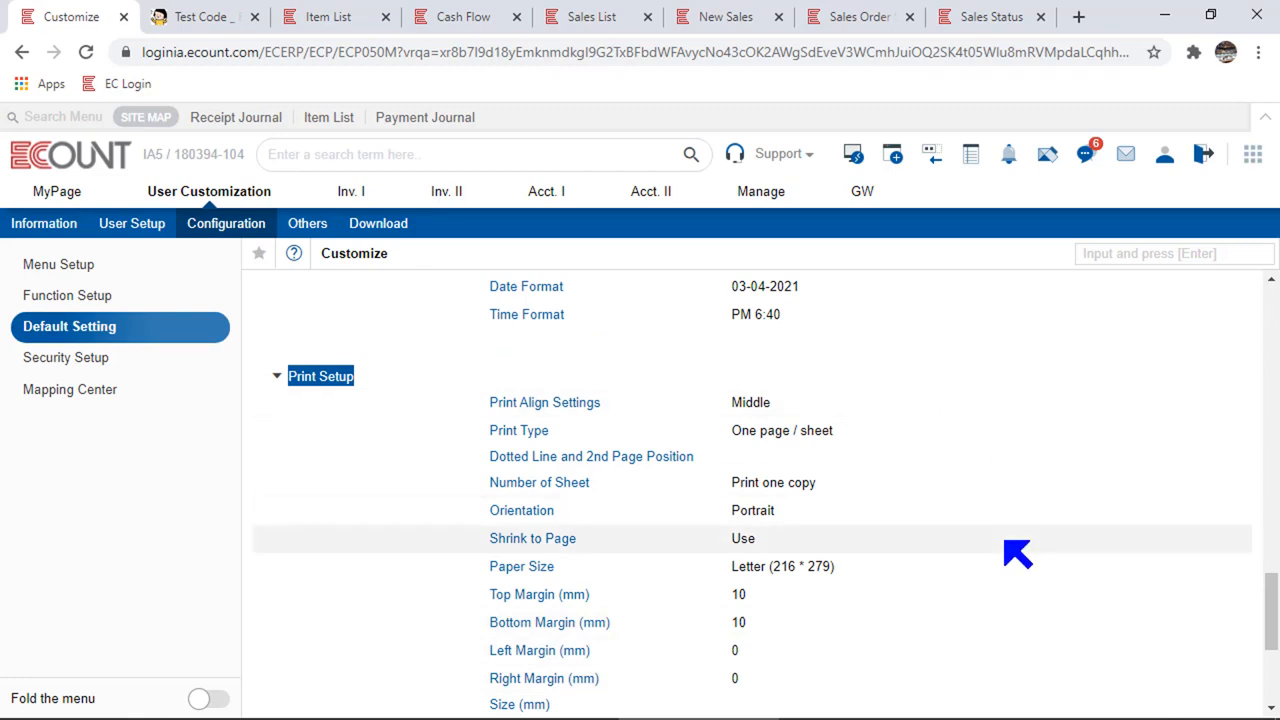
Open the print view of sale 02-24-2021 -4 and bring up Print Setup in its Bank Account Info. template
{"action": "left_click", "coordinate": [620, 17]}
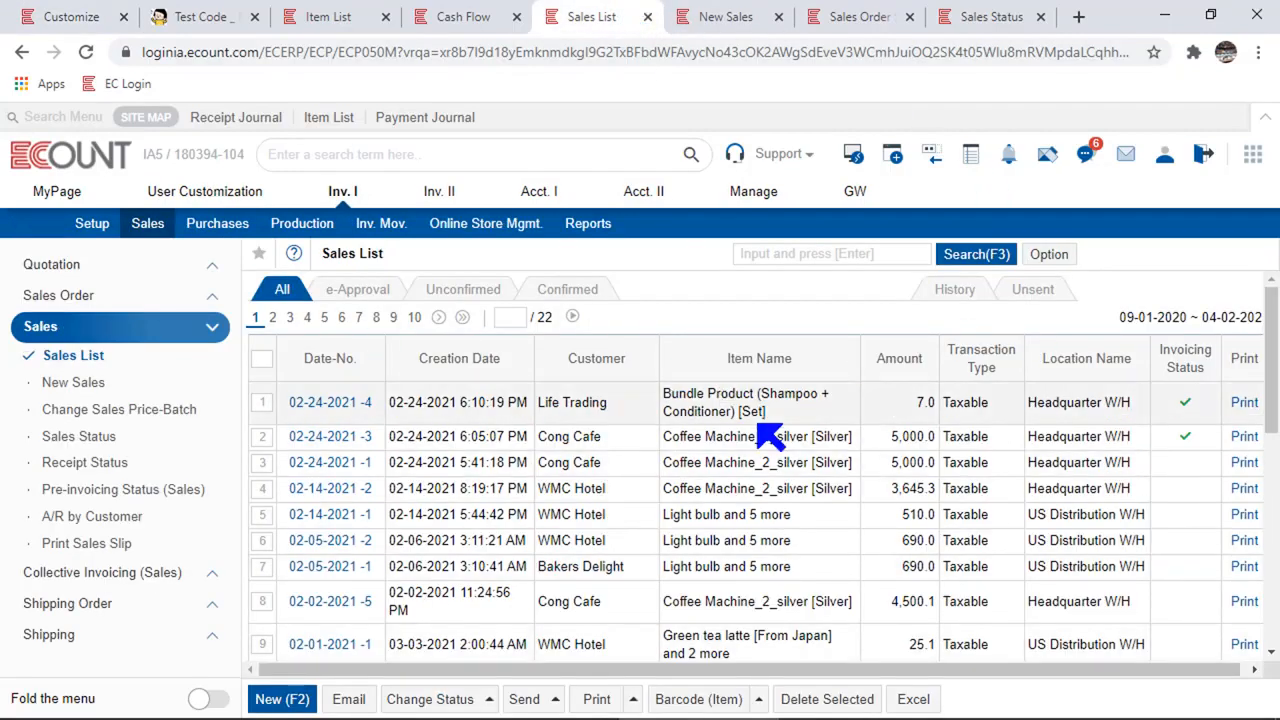
{"action": "left_click", "coordinate": [1243, 404]}
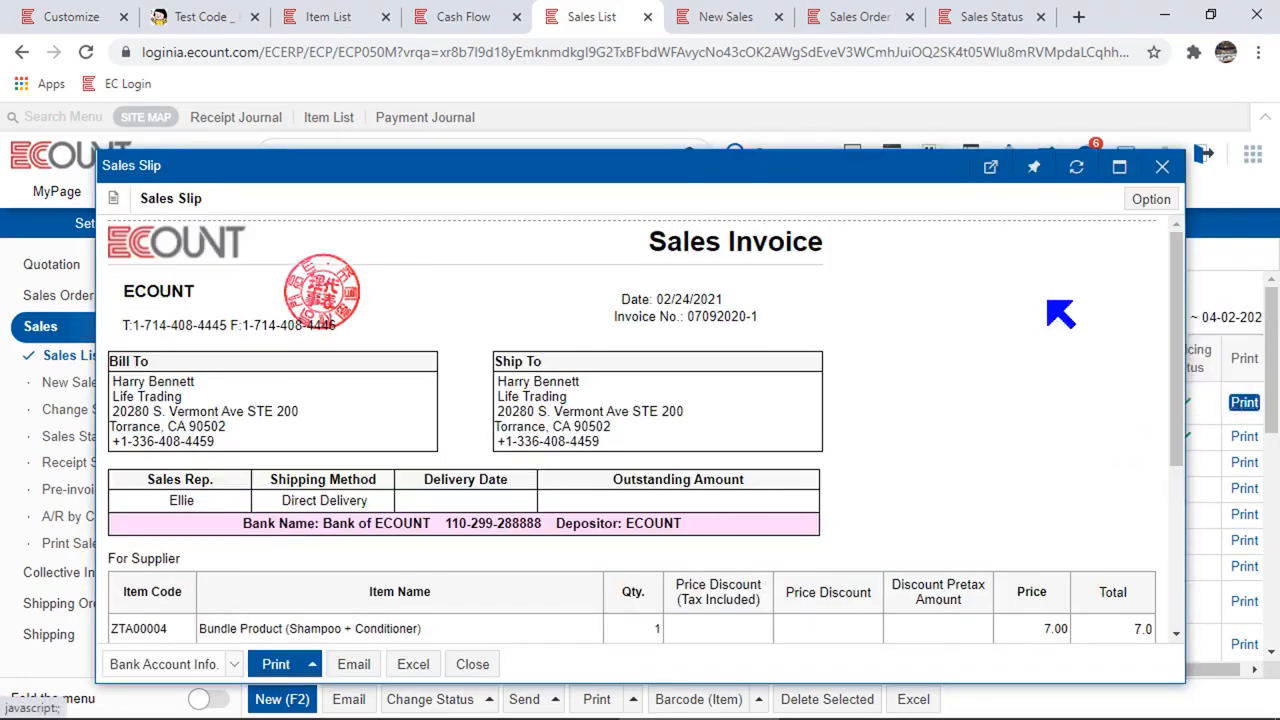
{"action": "left_click", "coordinate": [1148, 200]}
{"action": "mouse_move", "coordinate": [1040, 230]}
{"action": "left_click", "coordinate": [925, 229]}
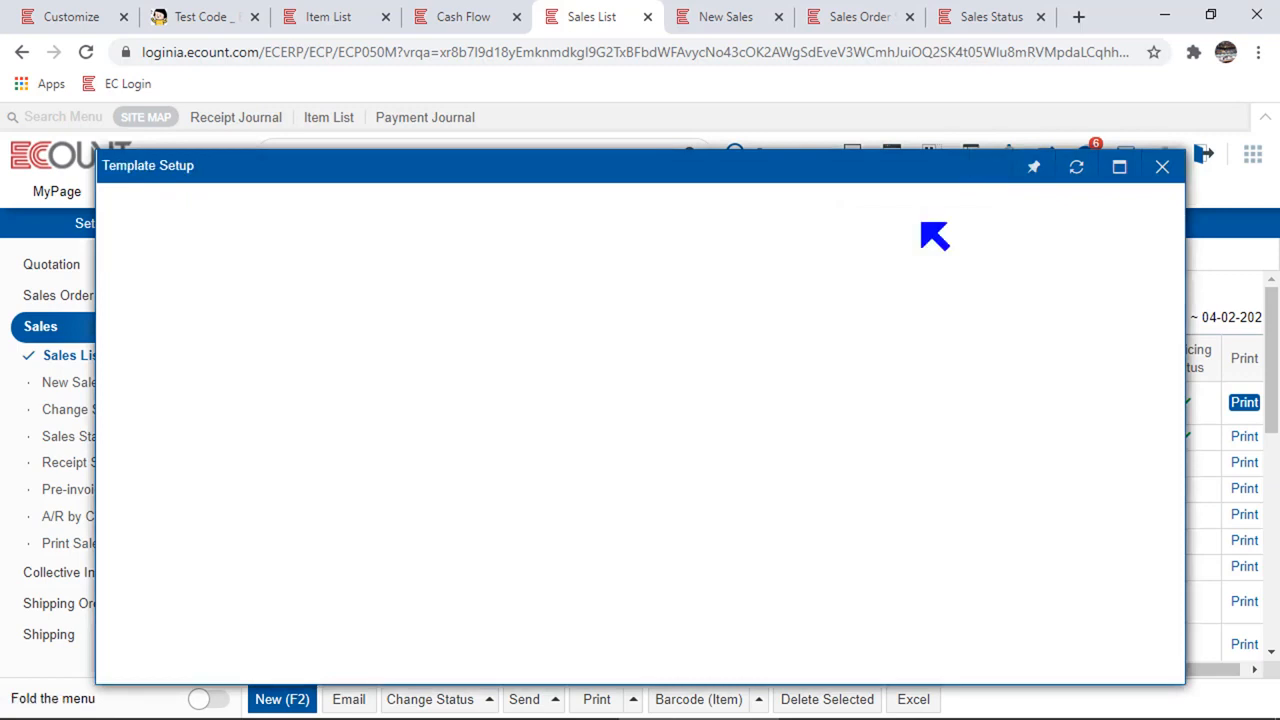
{"action": "left_click", "coordinate": [155, 454]}
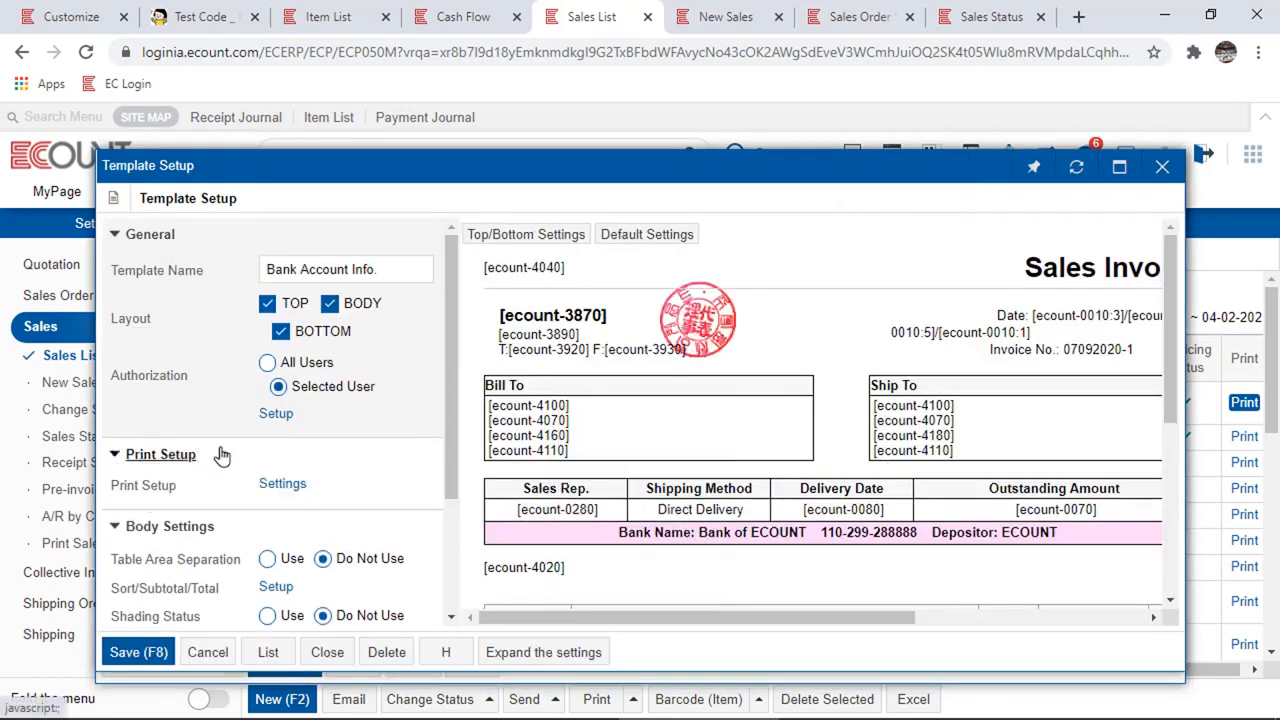
{"action": "left_click", "coordinate": [282, 484]}
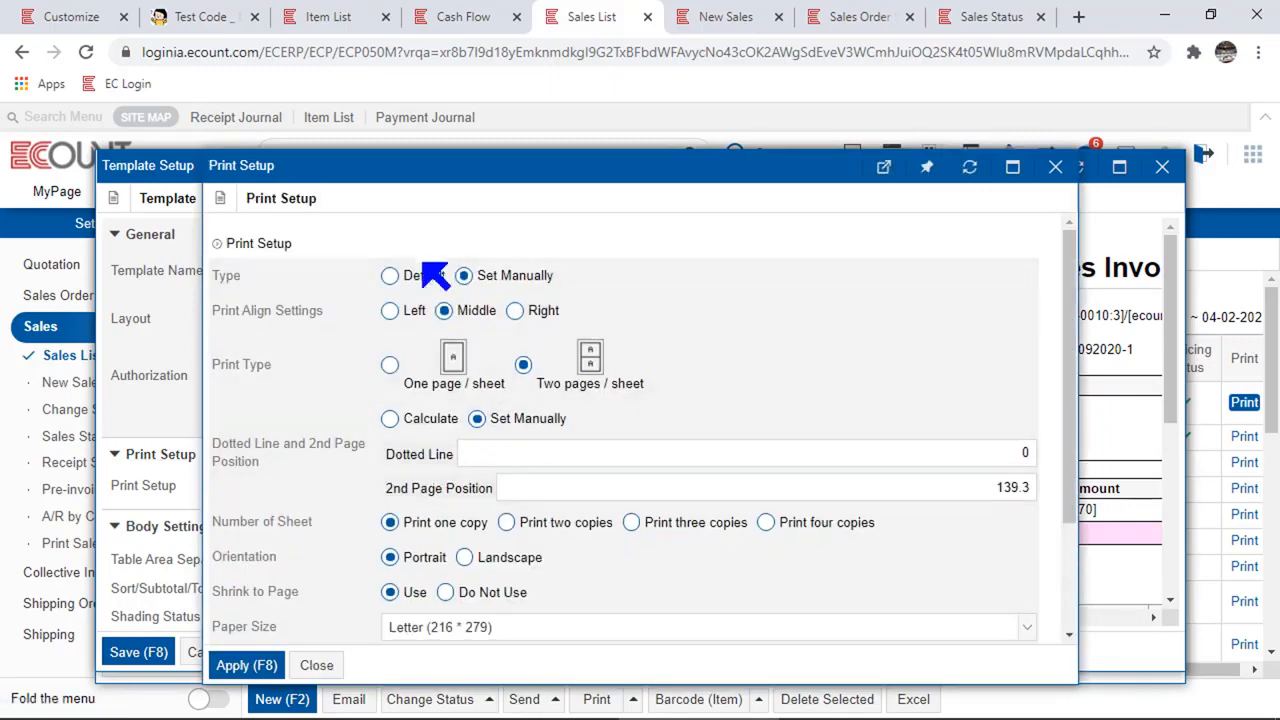
Switch the template's Print Setup type to Default and compare its values with the Print Setup defaults on the Customize page
{"action": "left_click", "coordinate": [390, 275]}
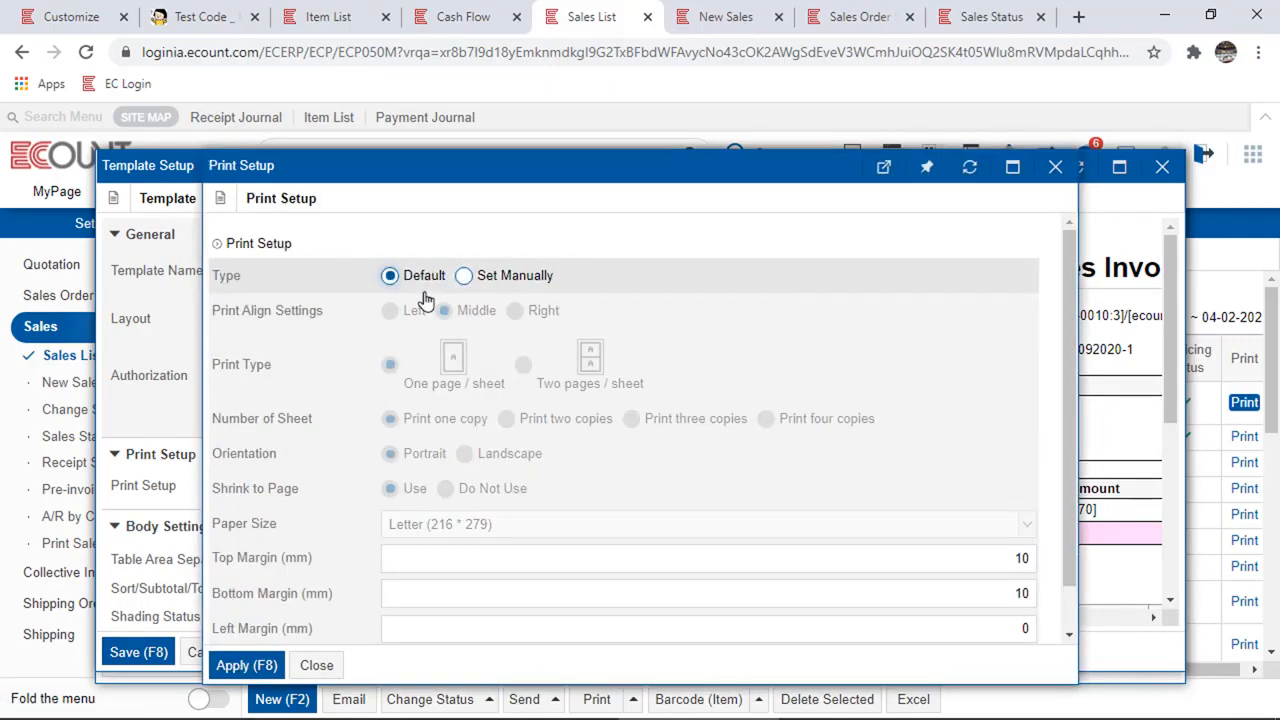
{"action": "left_click", "coordinate": [66, 18]}
{"action": "scroll", "coordinate": [470, 415], "scroll_direction": "up", "scroll_amount": 2}
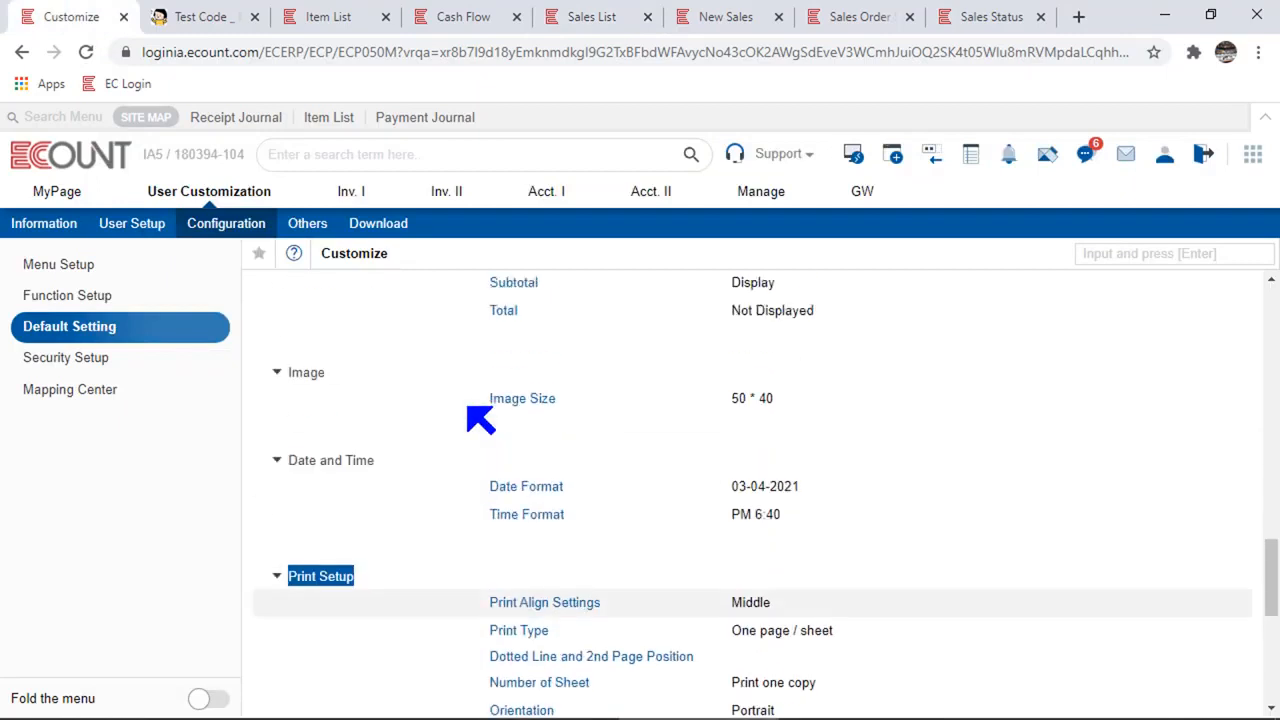
{"action": "scroll", "coordinate": [474, 417], "scroll_direction": "up", "scroll_amount": 2}
{"action": "left_click_drag", "start_coordinate": [390, 388], "coordinate": [266, 388]}
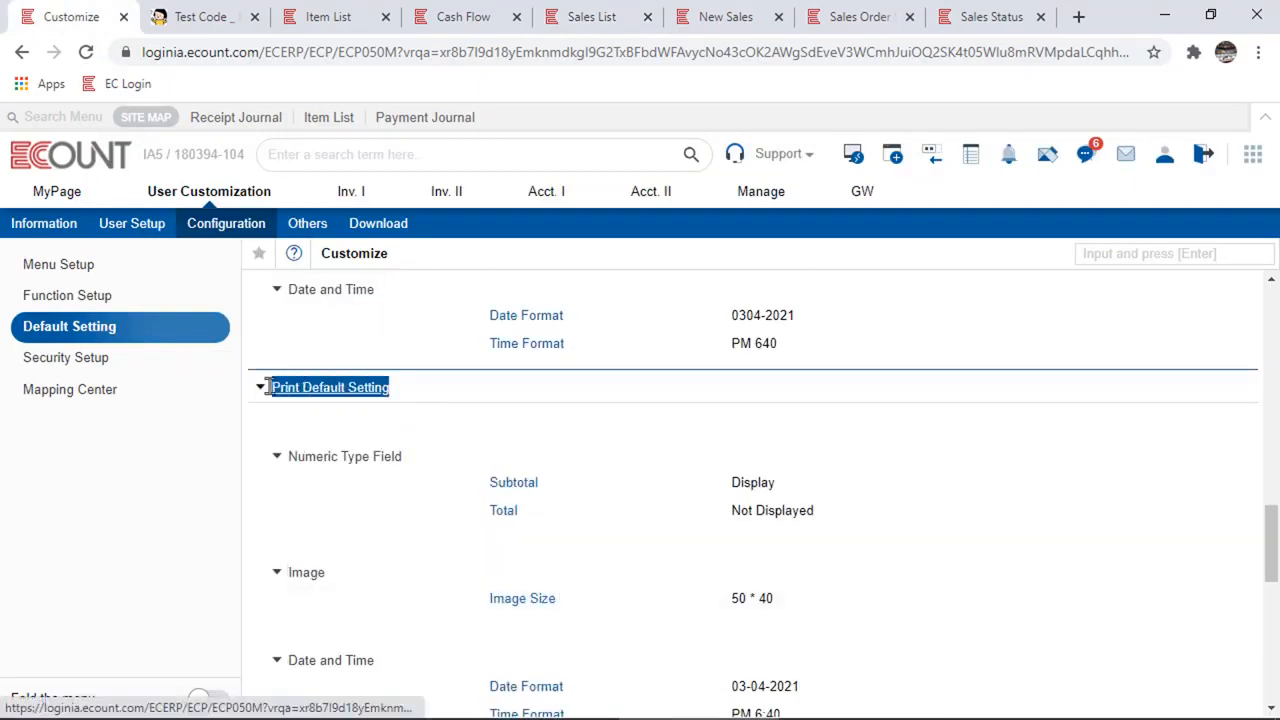
{"action": "scroll", "coordinate": [271, 394], "scroll_direction": "down", "scroll_amount": 2}
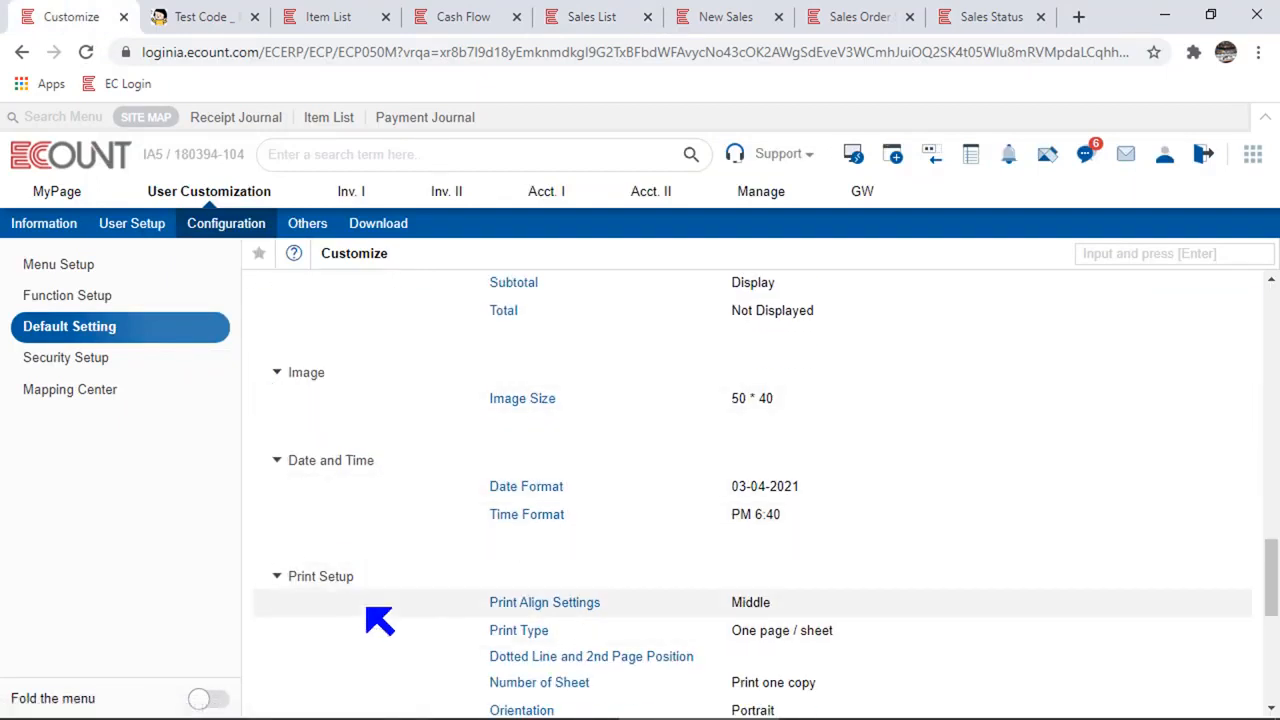
{"action": "scroll", "coordinate": [640, 560], "scroll_direction": "down", "scroll_amount": 2}
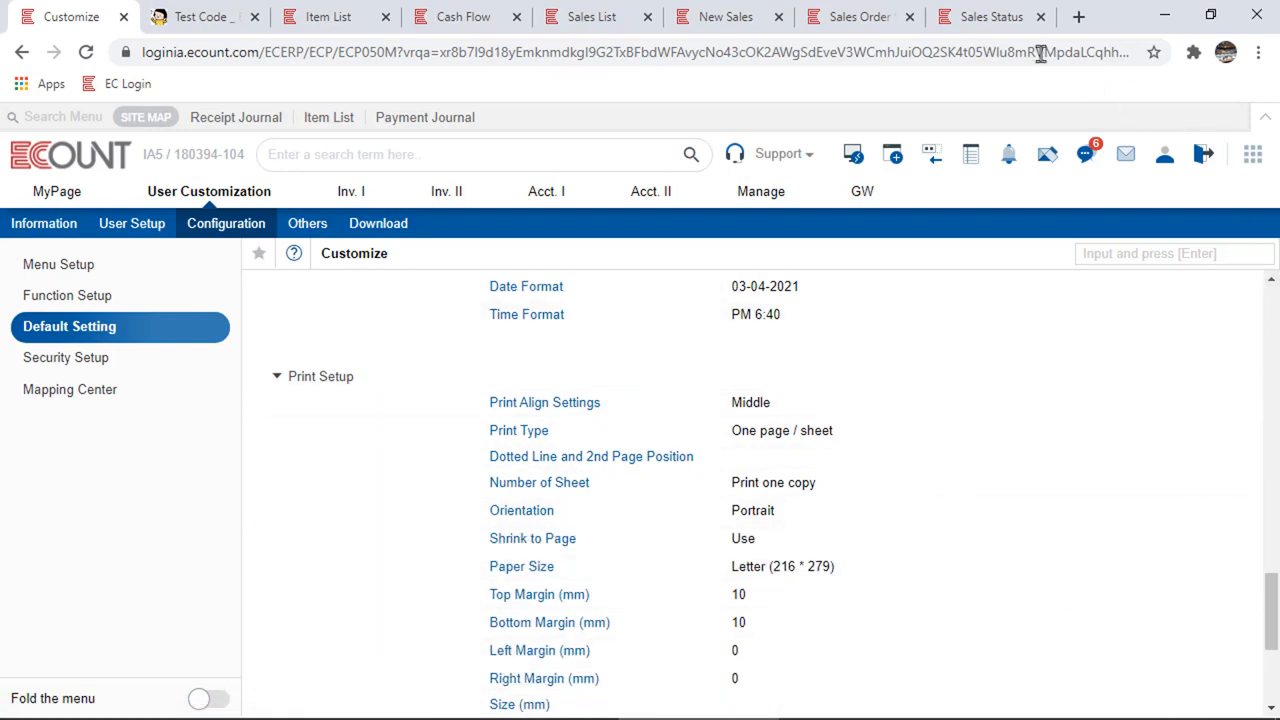
Go back to the sales slip template's Print Setup and change its type to Set Manually
{"action": "left_click", "coordinate": [618, 14]}
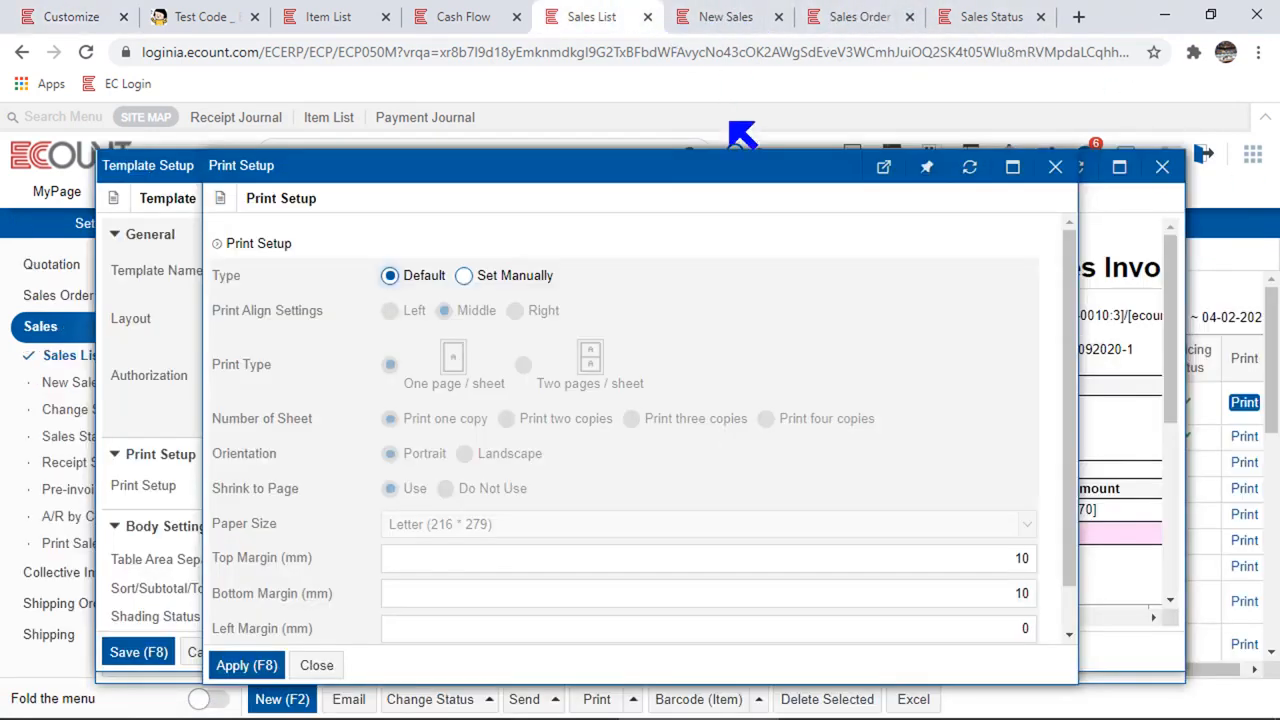
{"action": "left_click", "coordinate": [515, 277]}
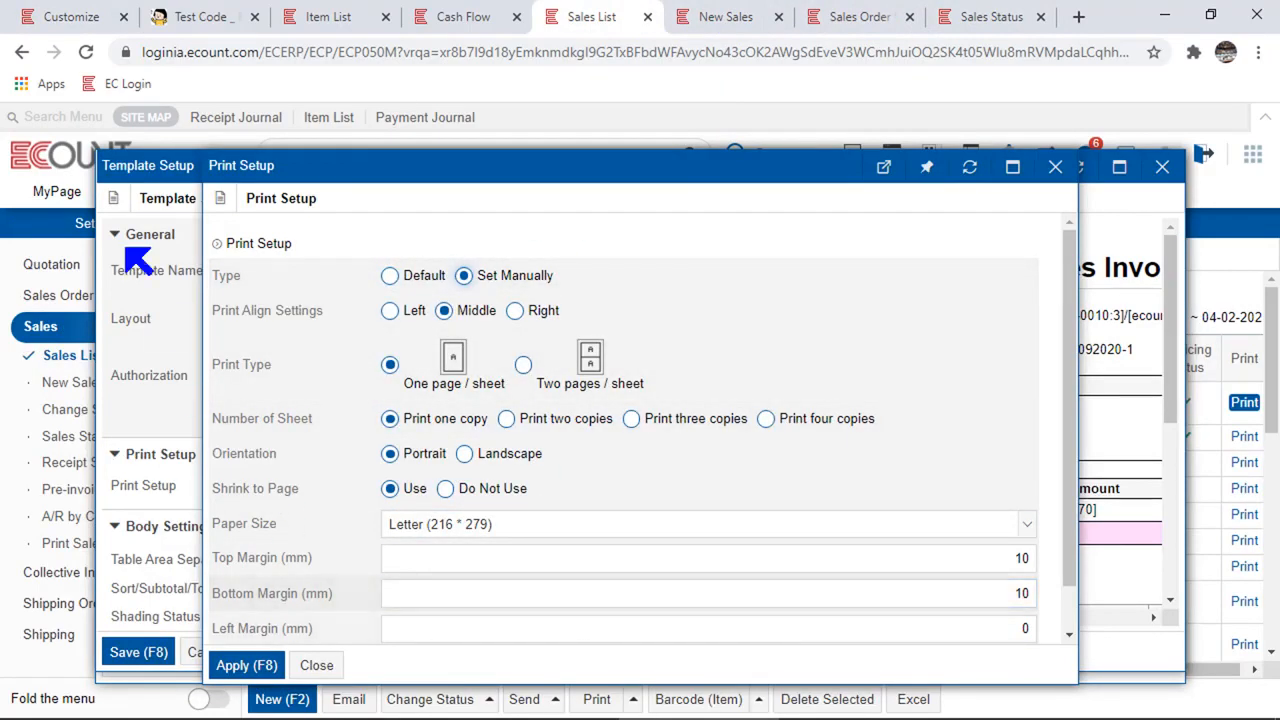
Open the default Print Setup on the Customize page and try two pages per sheet with one copy
{"action": "left_click", "coordinate": [62, 15]}
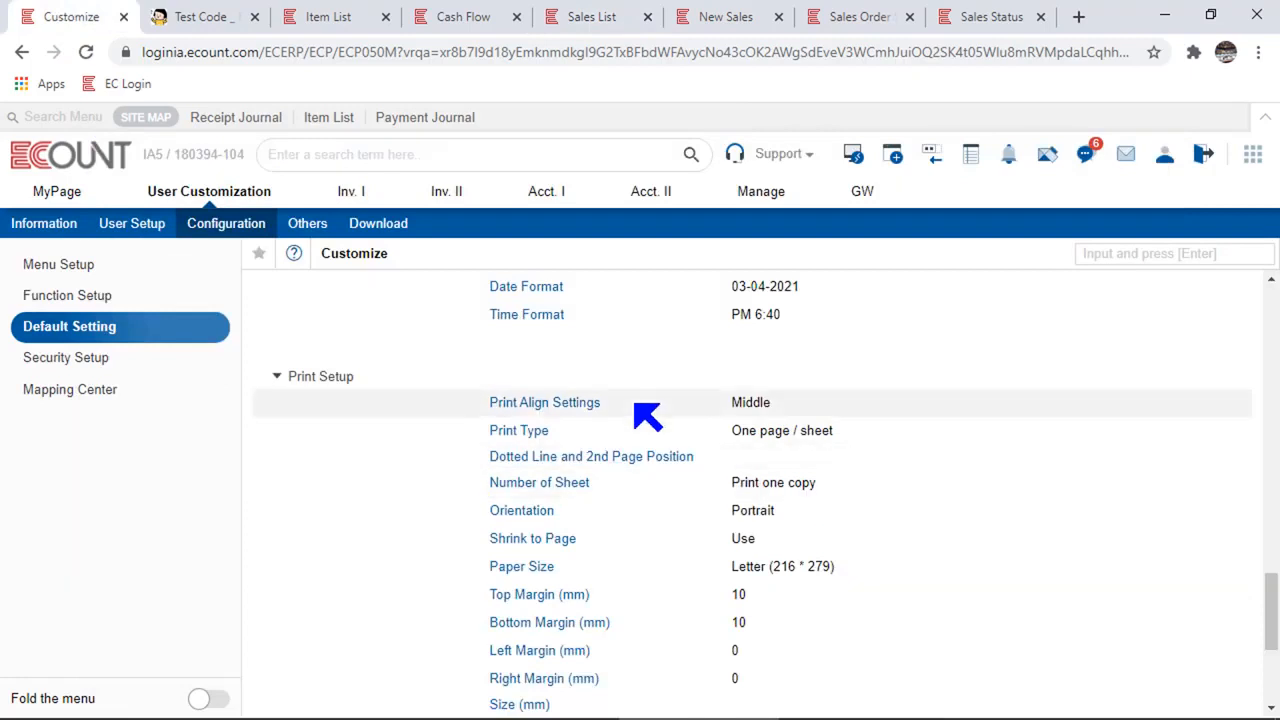
{"action": "left_click", "coordinate": [537, 403]}
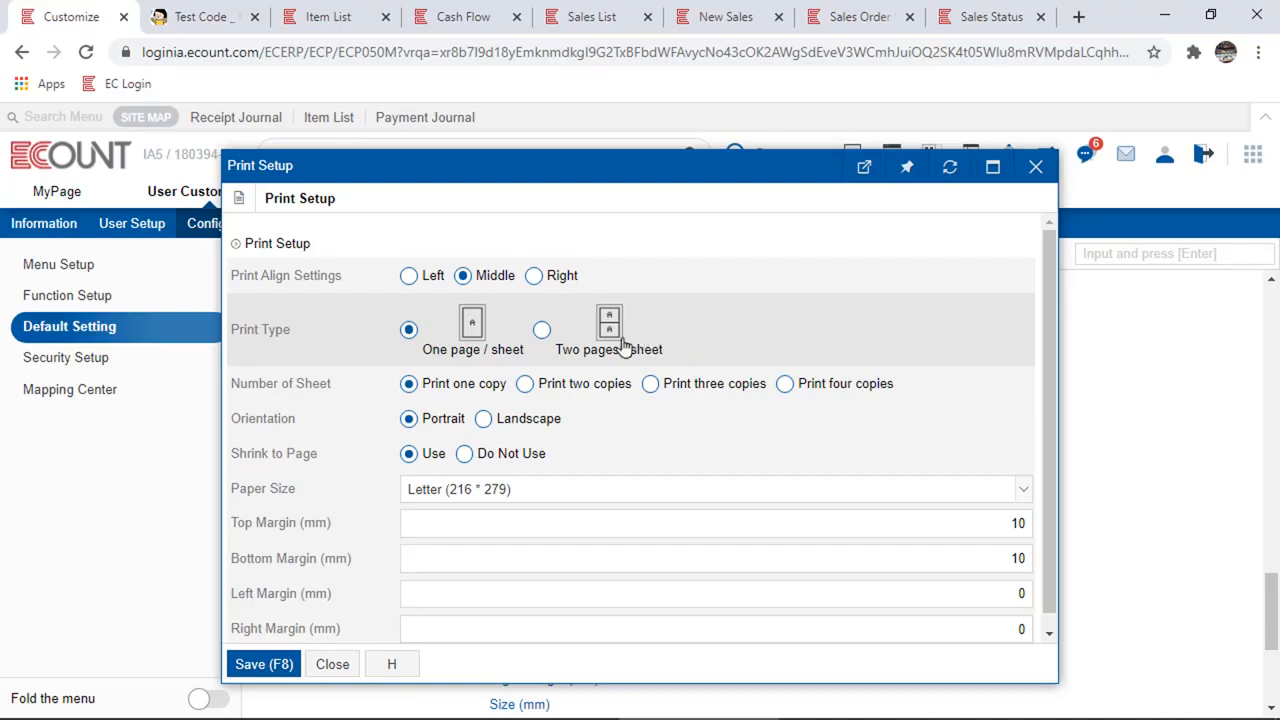
{"action": "left_click", "coordinate": [590, 395]}
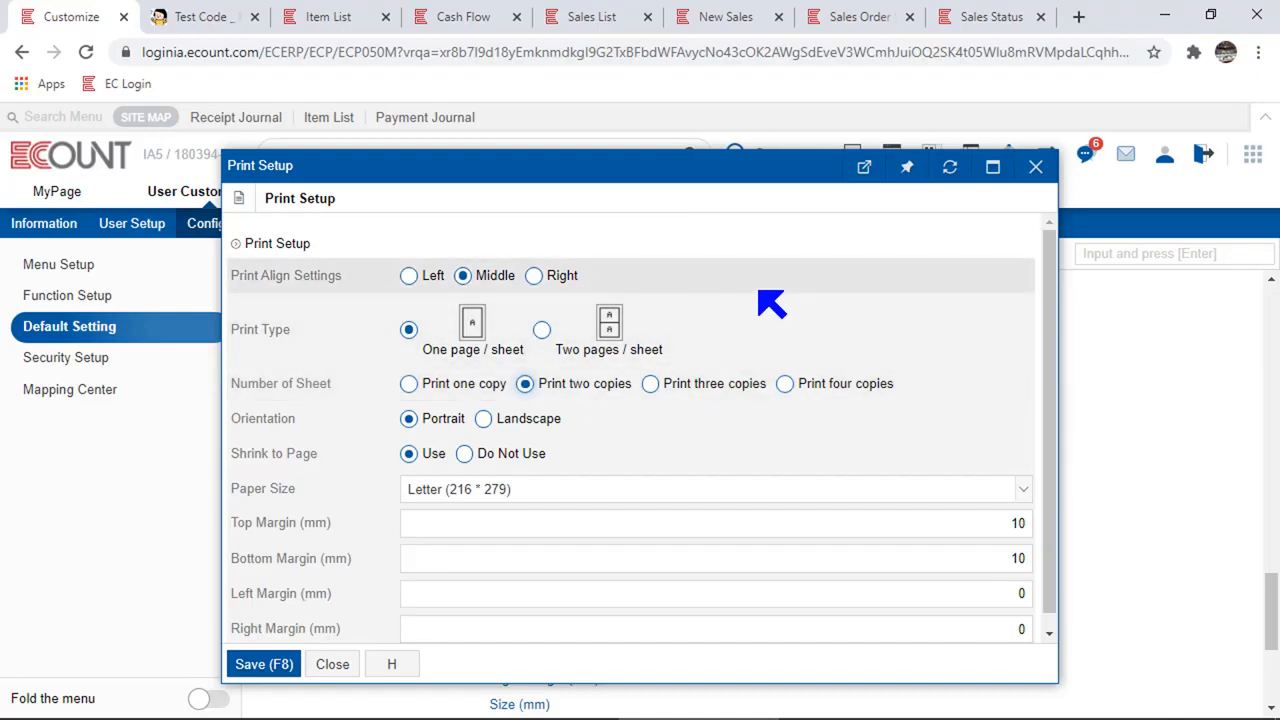
{"action": "left_click", "coordinate": [541, 330]}
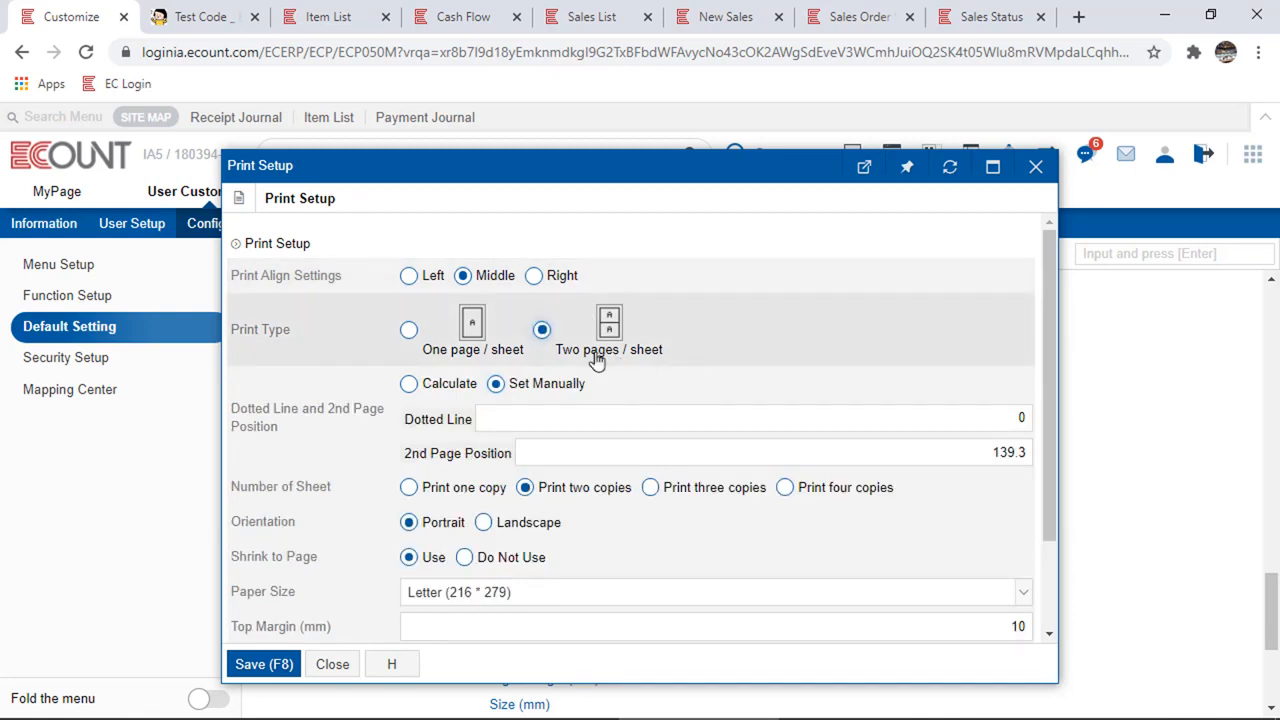
{"action": "left_click", "coordinate": [484, 491]}
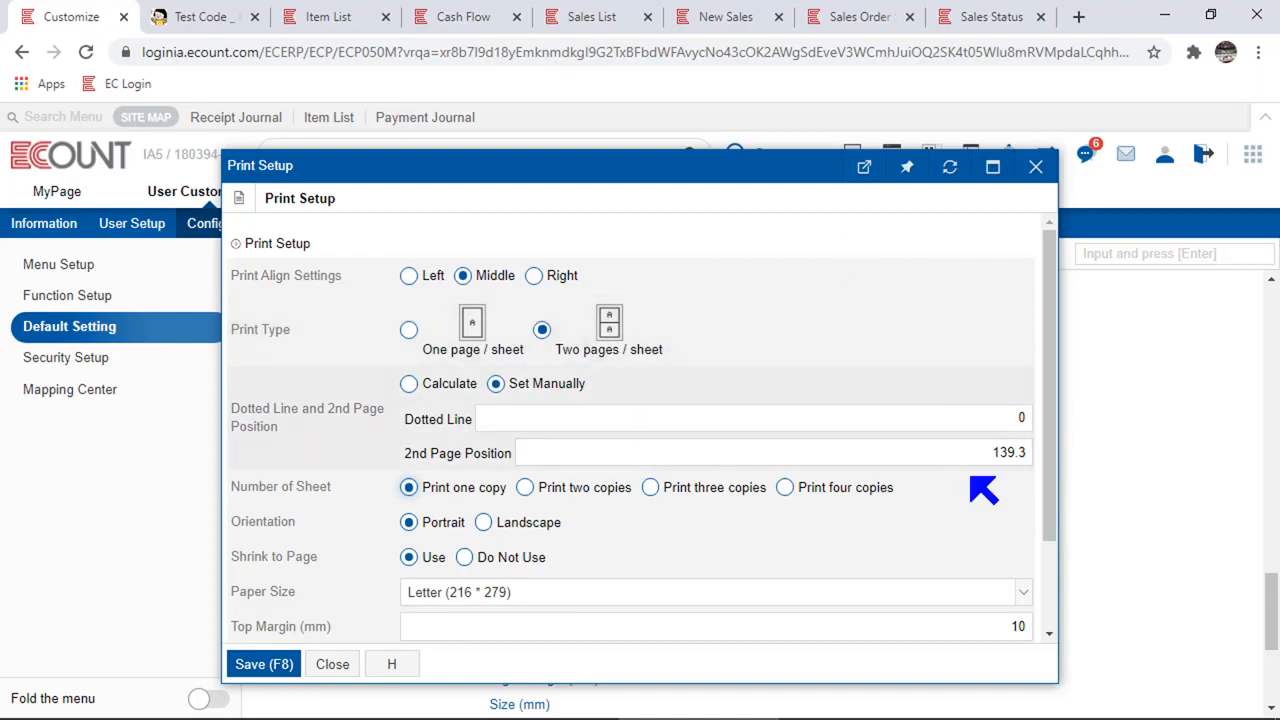
Examine the dotted line position, Shrink to Page option and available paper sizes in the default Print Setup
{"action": "left_click", "coordinate": [876, 429]}
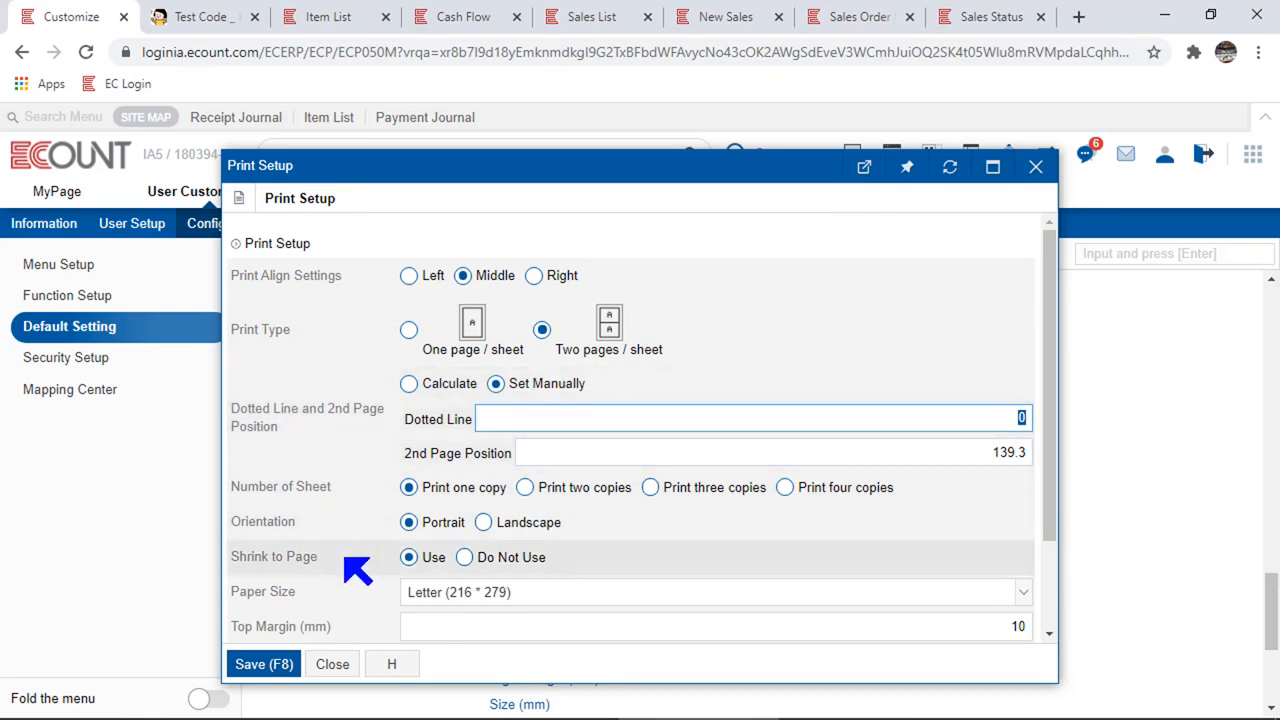
{"action": "left_click_drag", "start_coordinate": [357, 566], "coordinate": [220, 575]}
{"action": "left_click", "coordinate": [355, 580]}
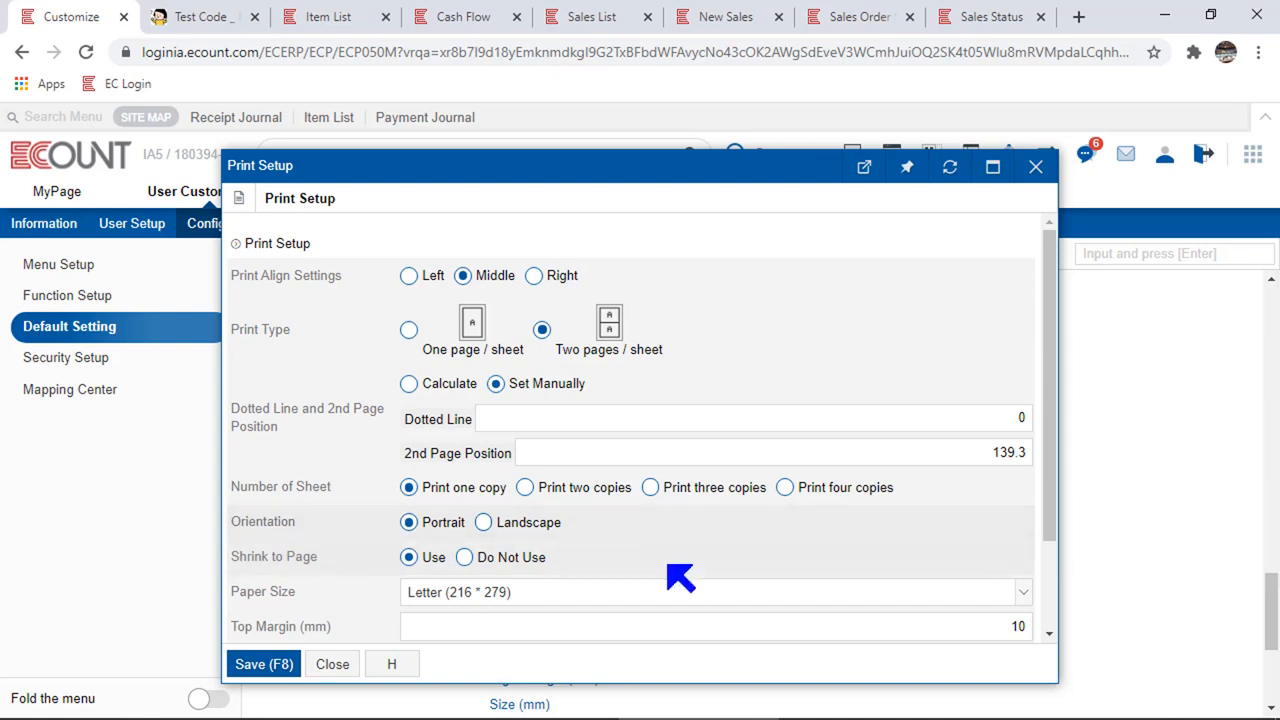
{"action": "left_click", "coordinate": [594, 592]}
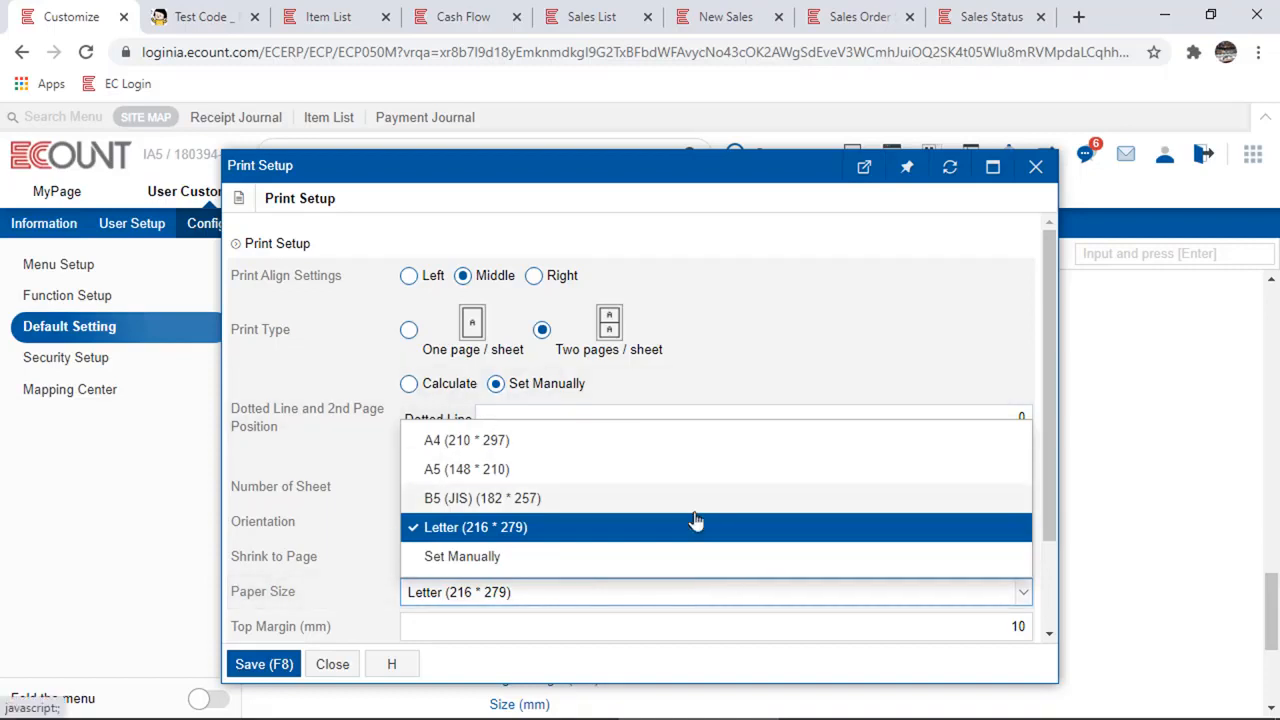
{"action": "left_click", "coordinate": [1055, 580]}
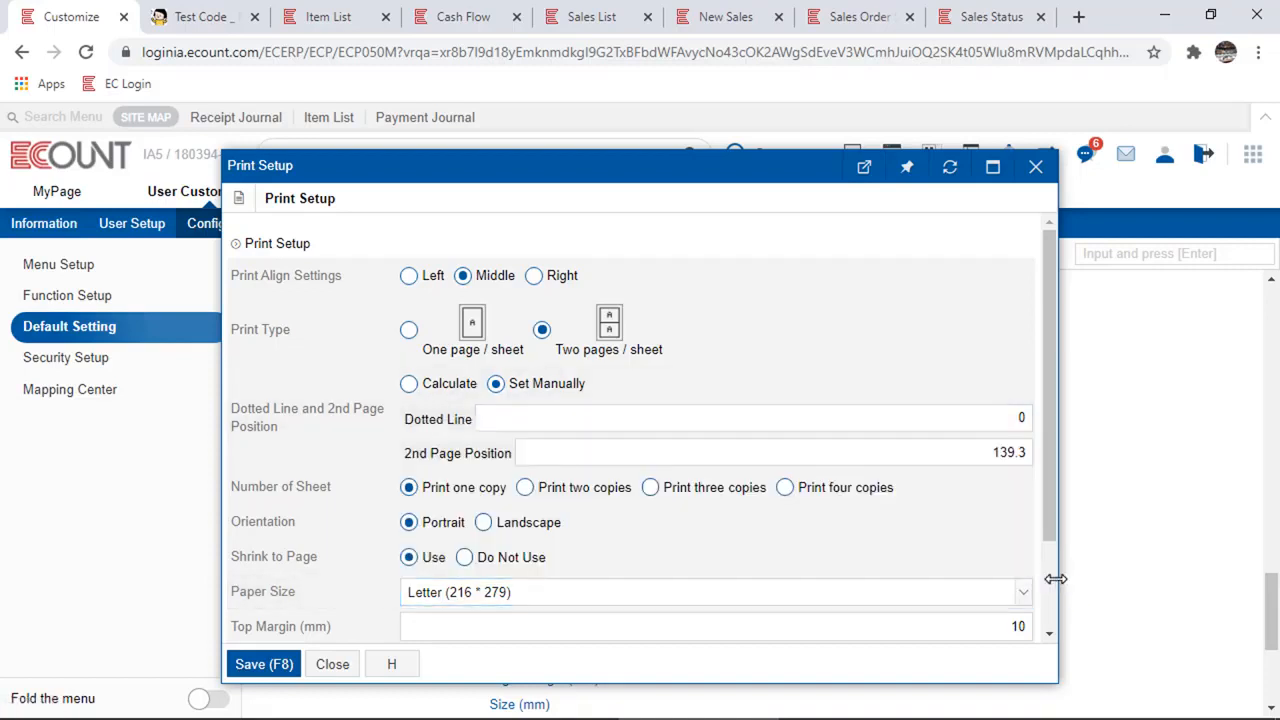
Review the margin fields of the default Print Setup and close it without saving
{"action": "left_click", "coordinate": [1048, 586]}
{"action": "left_click", "coordinate": [1048, 587]}
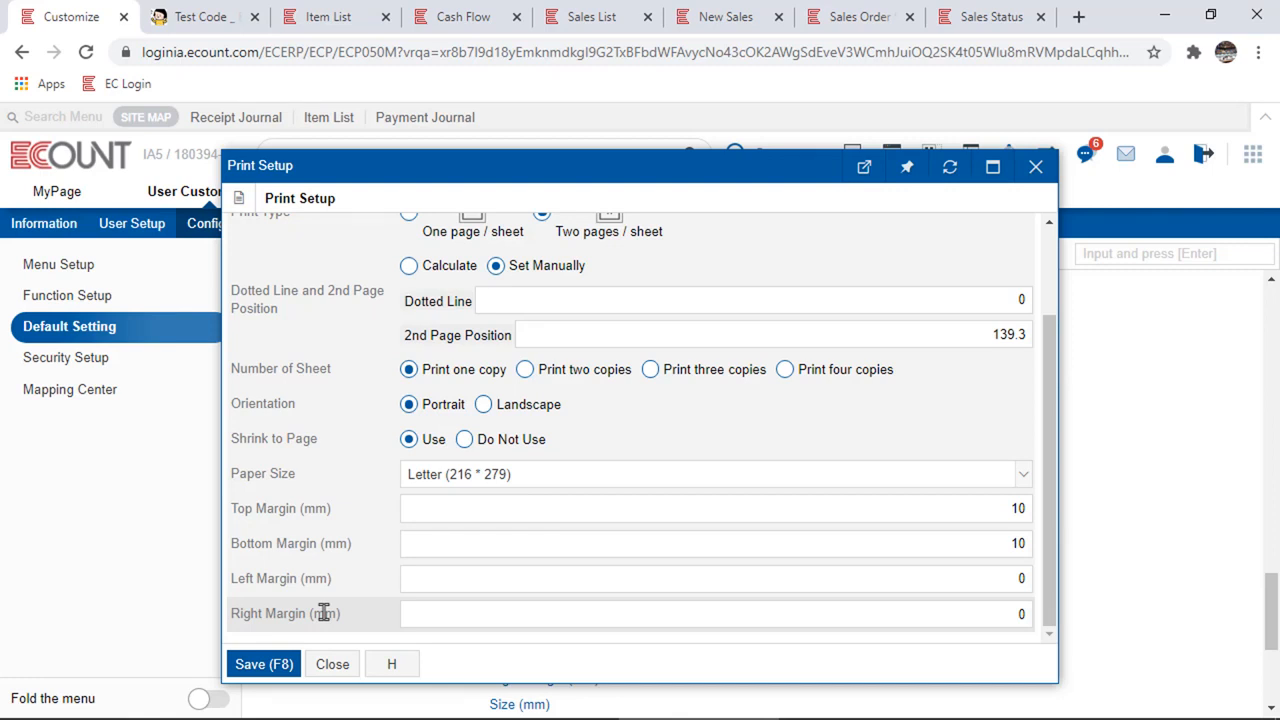
{"action": "left_click", "coordinate": [700, 512]}
{"action": "left_click", "coordinate": [525, 576]}
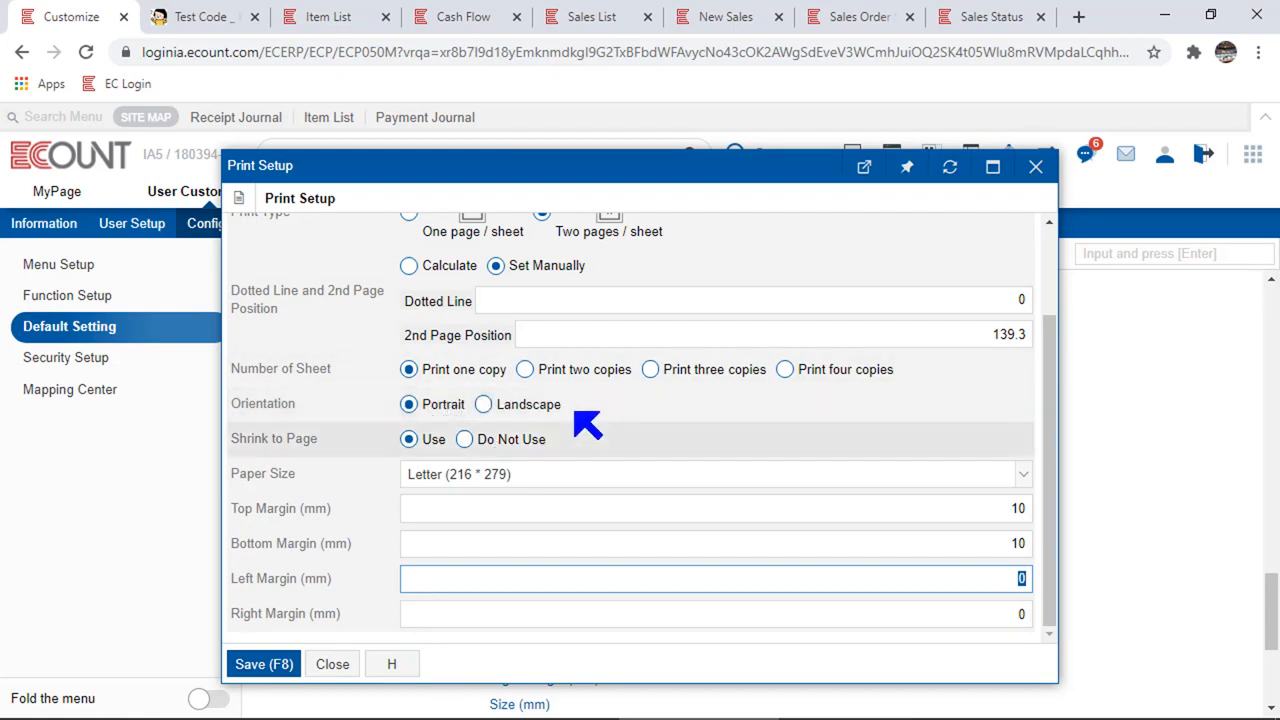
{"action": "scroll", "coordinate": [600, 430], "scroll_direction": "up", "scroll_amount": 3}
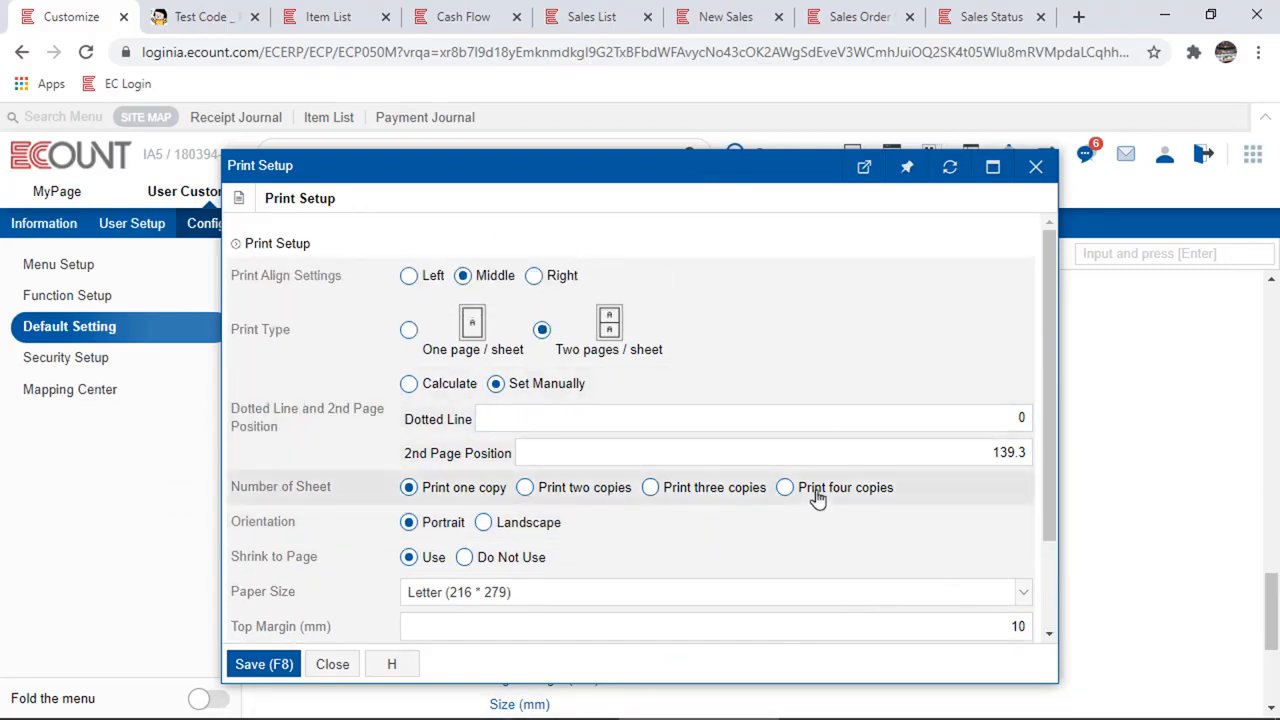
{"action": "left_click", "coordinate": [1036, 166]}
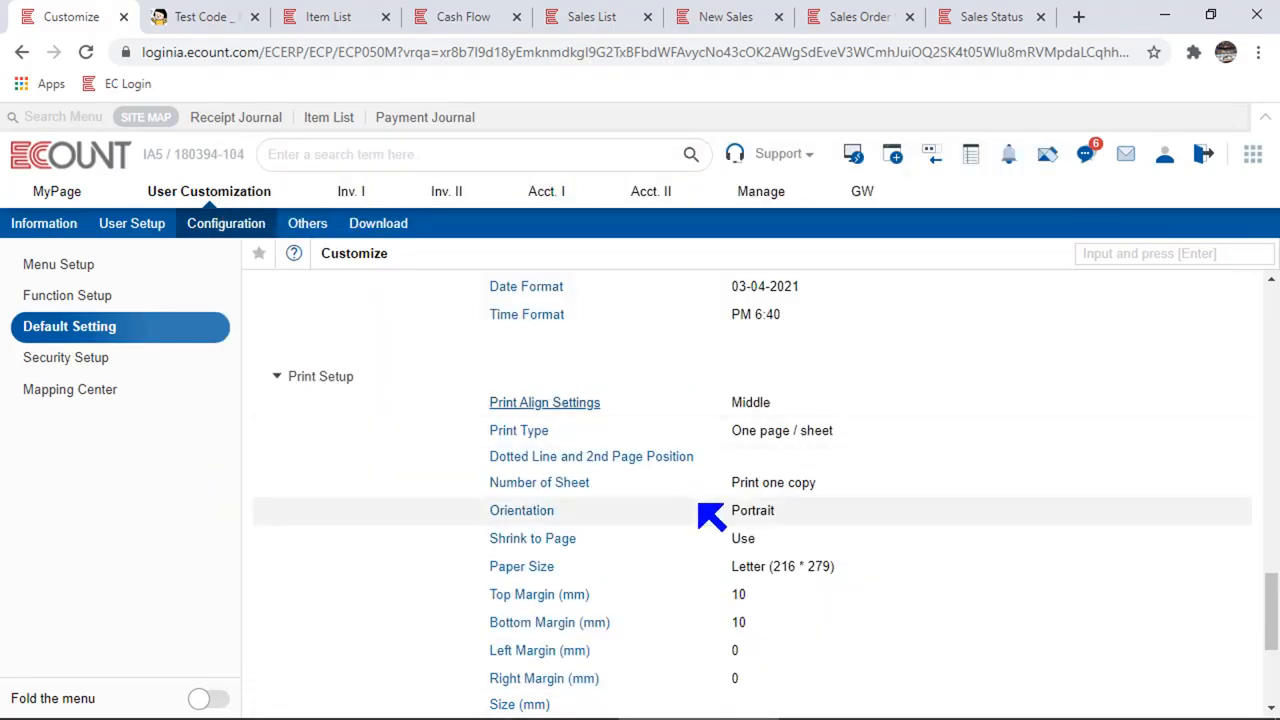
Open Print Order Settings in the Others section and examine the slip number ordering options
{"action": "scroll", "coordinate": [709, 514], "scroll_direction": "down", "scroll_amount": 3}
{"action": "left_click_drag", "start_coordinate": [490, 481], "coordinate": [213, 474]}
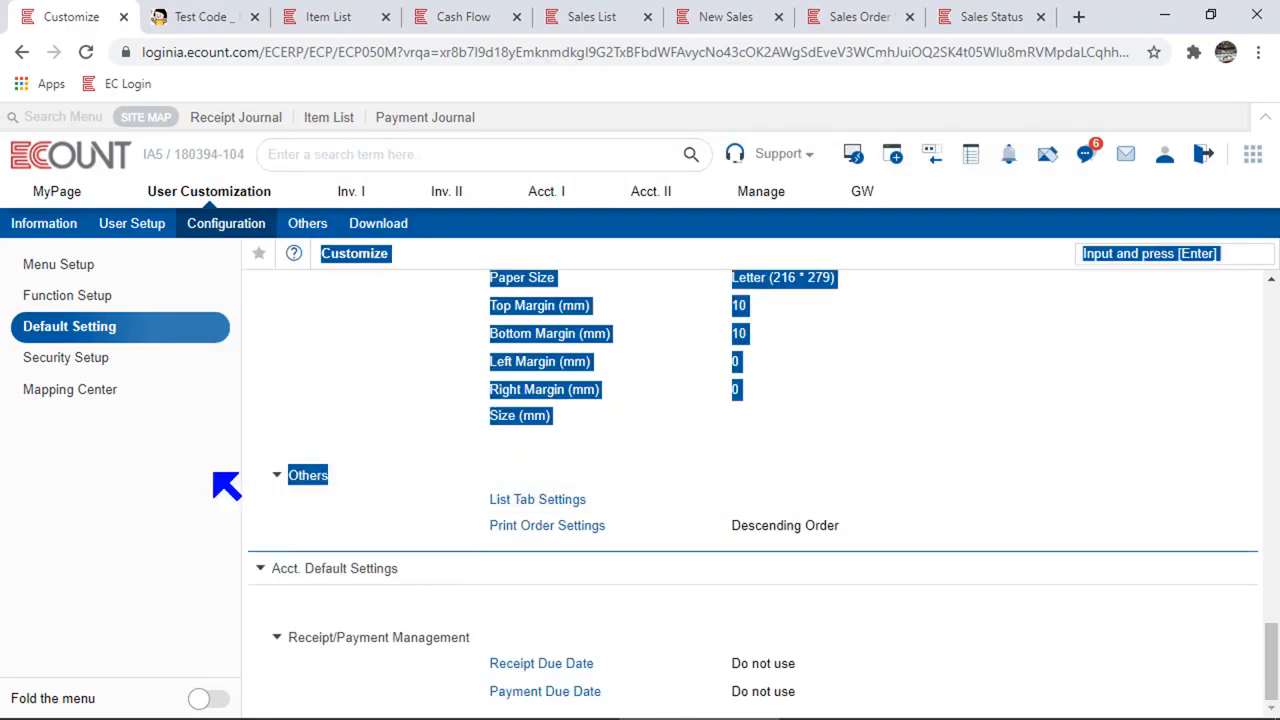
{"action": "left_click", "coordinate": [594, 528]}
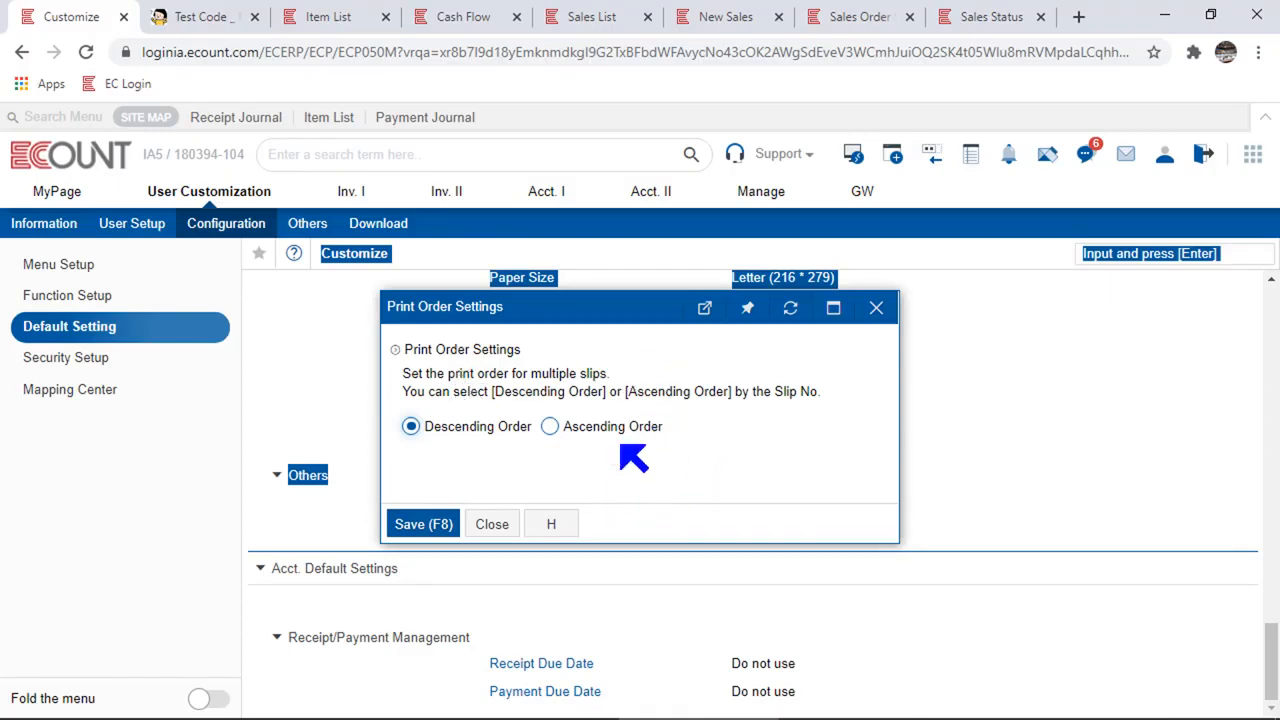
{"action": "left_click_drag", "start_coordinate": [822, 392], "coordinate": [771, 392]}
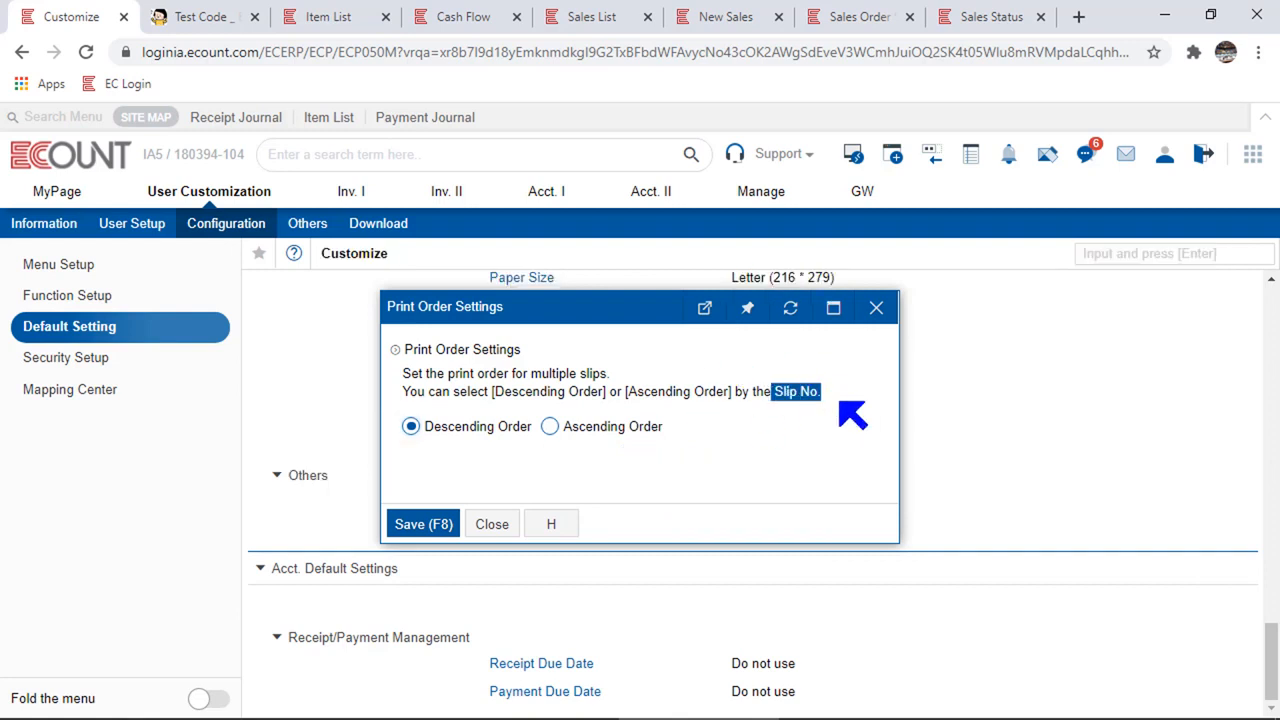